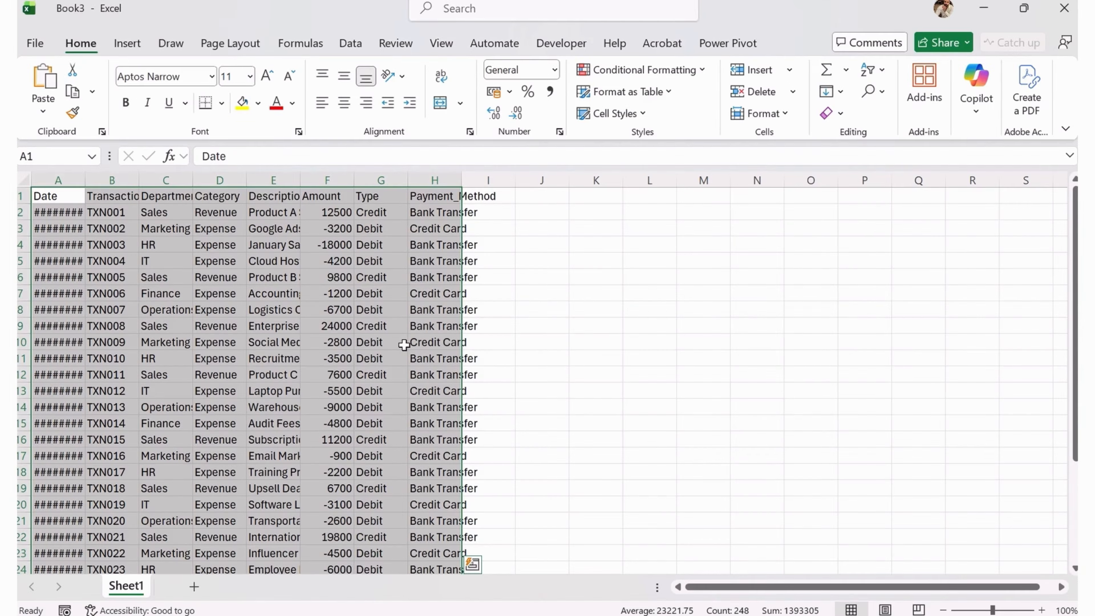
# Review the transaction data range and its column headers from Date to Payment_Method.
pyautogui.click(267, 277)
pyautogui.click(75, 213)
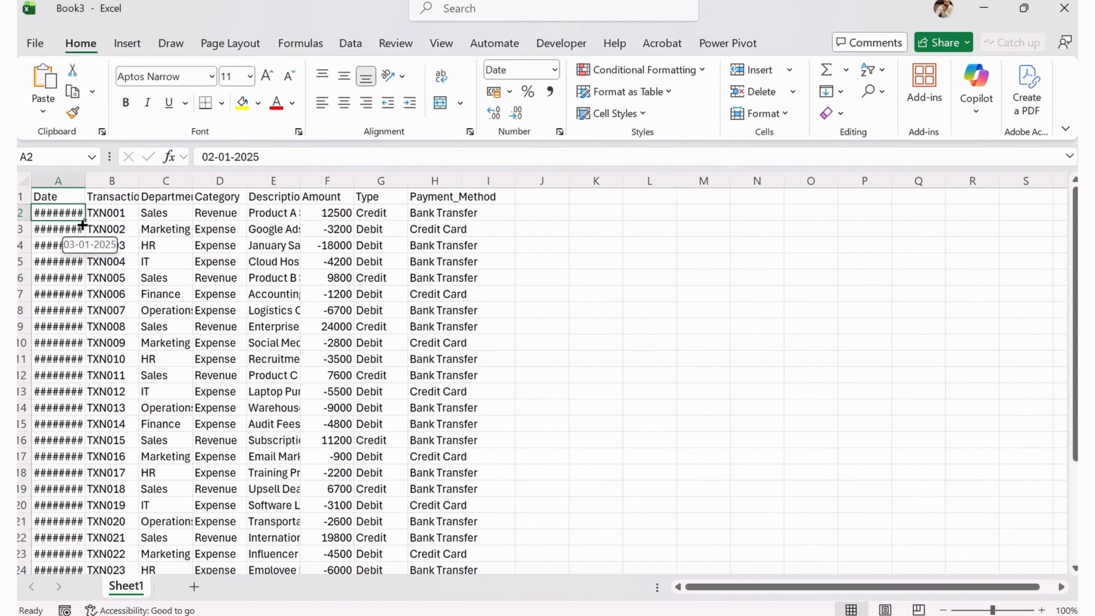
pyautogui.moveTo(73, 196); pyautogui.dragTo(464, 417)
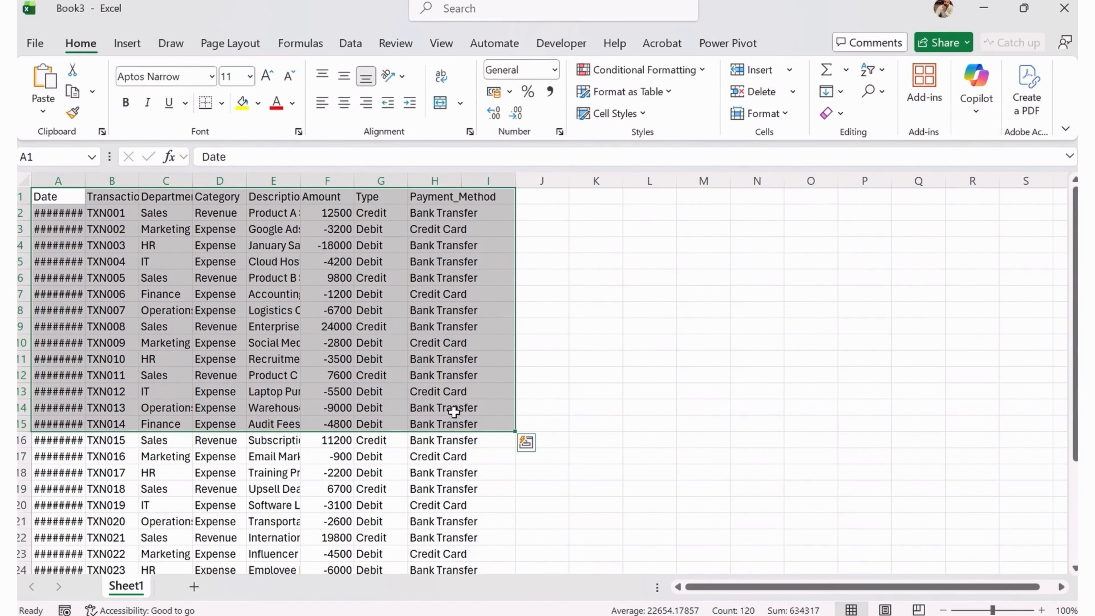
pyautogui.scroll(-5, 452, 427)
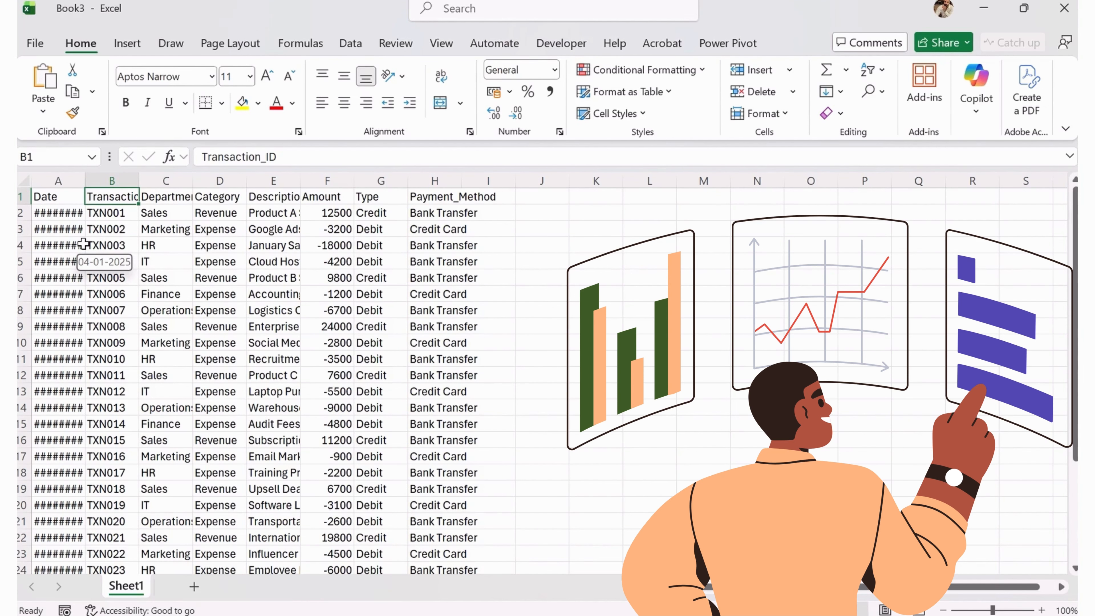
pyautogui.click(159, 197)
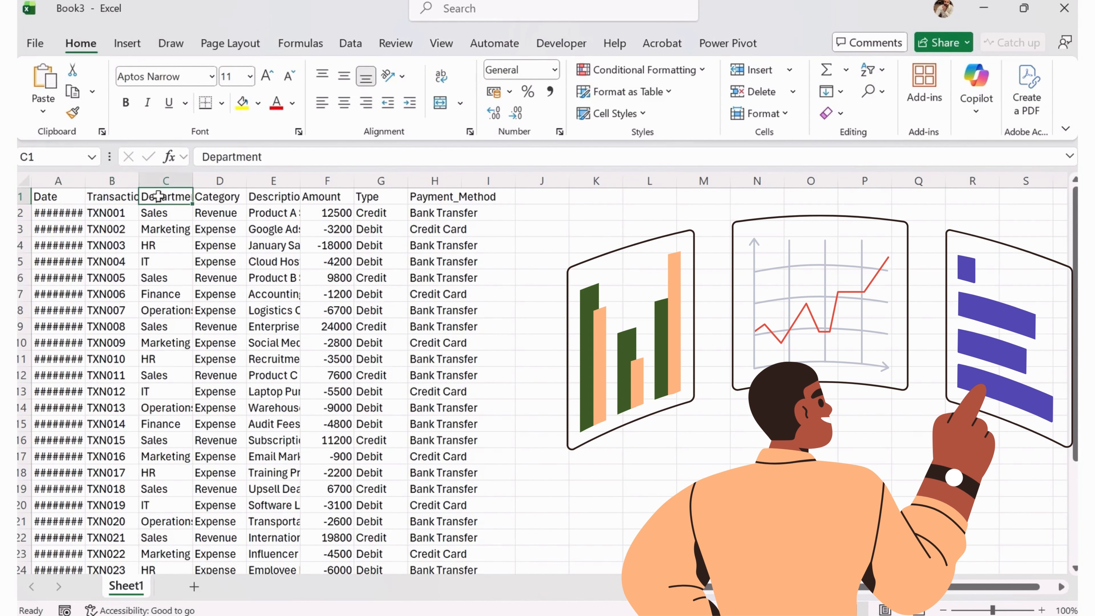
pyautogui.click(220, 197)
pyautogui.click(284, 197)
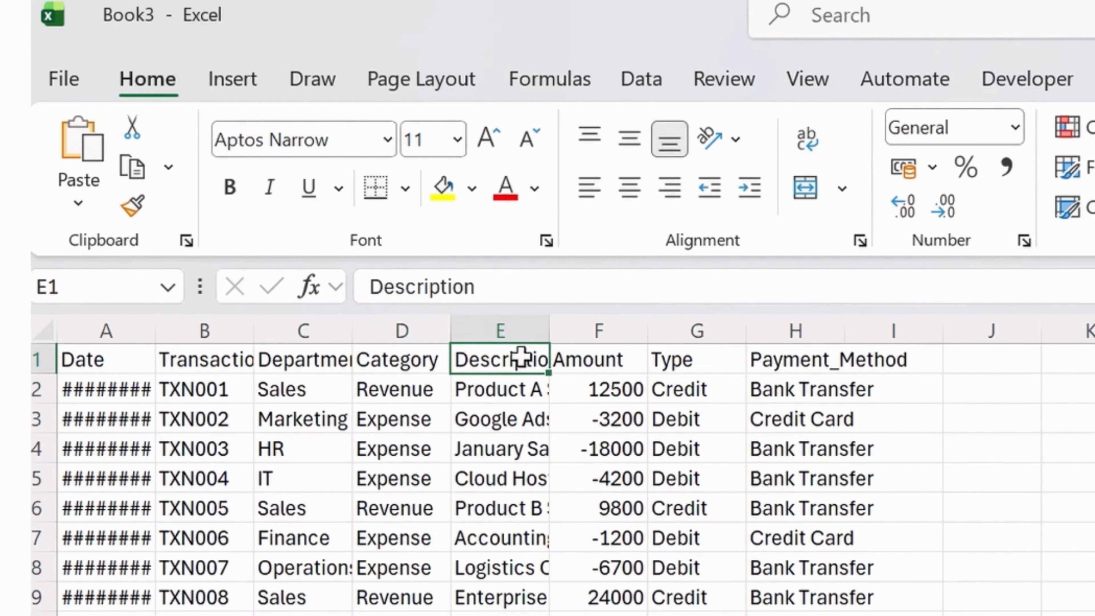
pyautogui.click(625, 358)
pyautogui.click(723, 355)
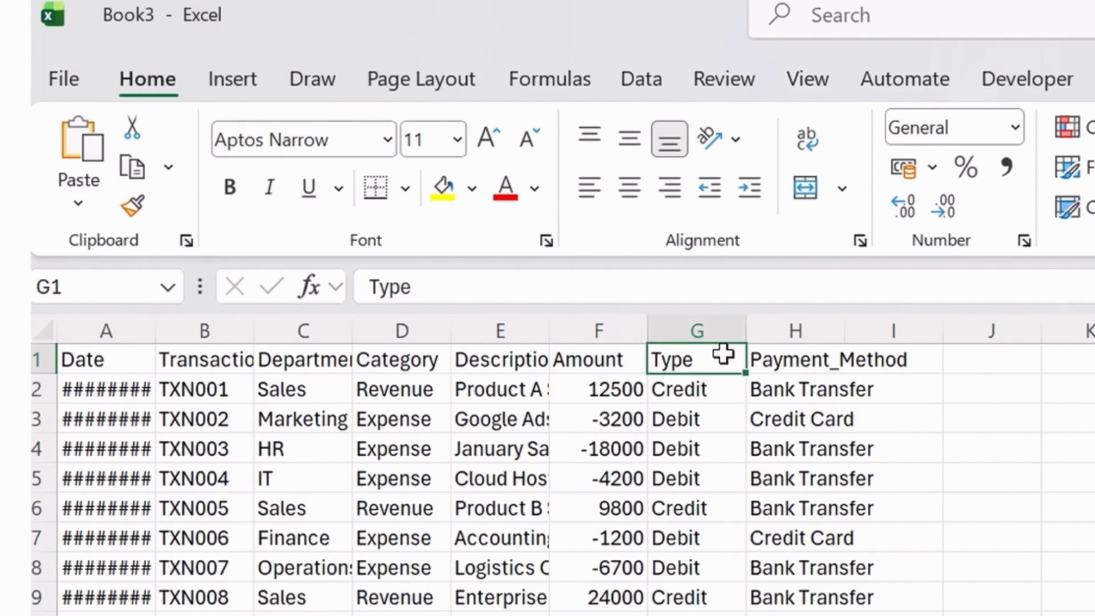
pyautogui.click(847, 357)
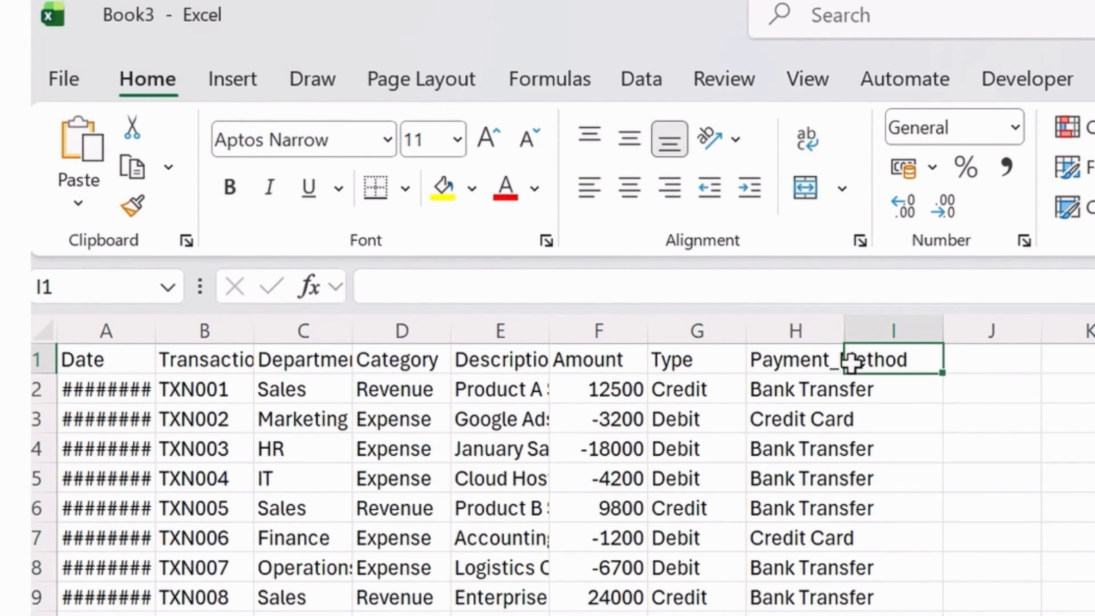
pyautogui.moveTo(436, 490); pyautogui.dragTo(75, 360)
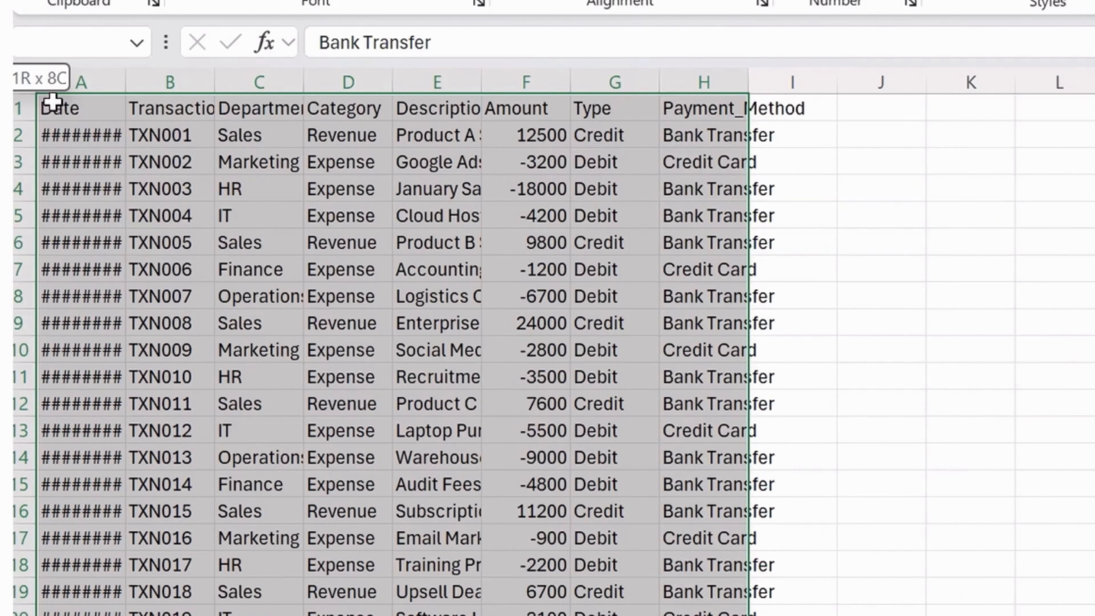
pyautogui.moveTo(53, 101); pyautogui.dragTo(43, 97)
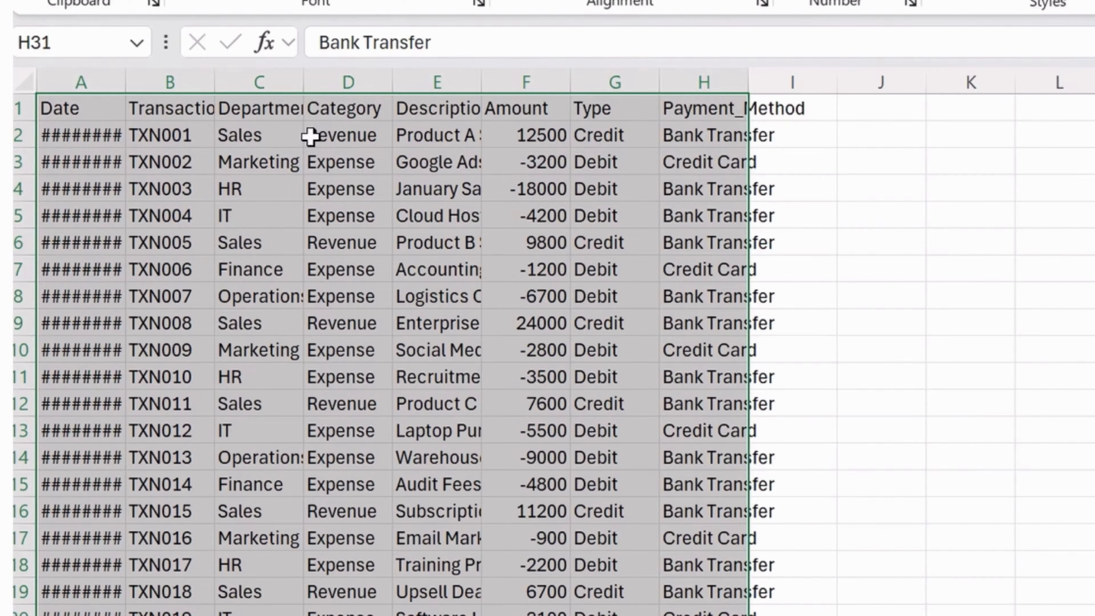
# Auto-fit the width of the Date column so the full dates are displayed.
pyautogui.click(120, 130)
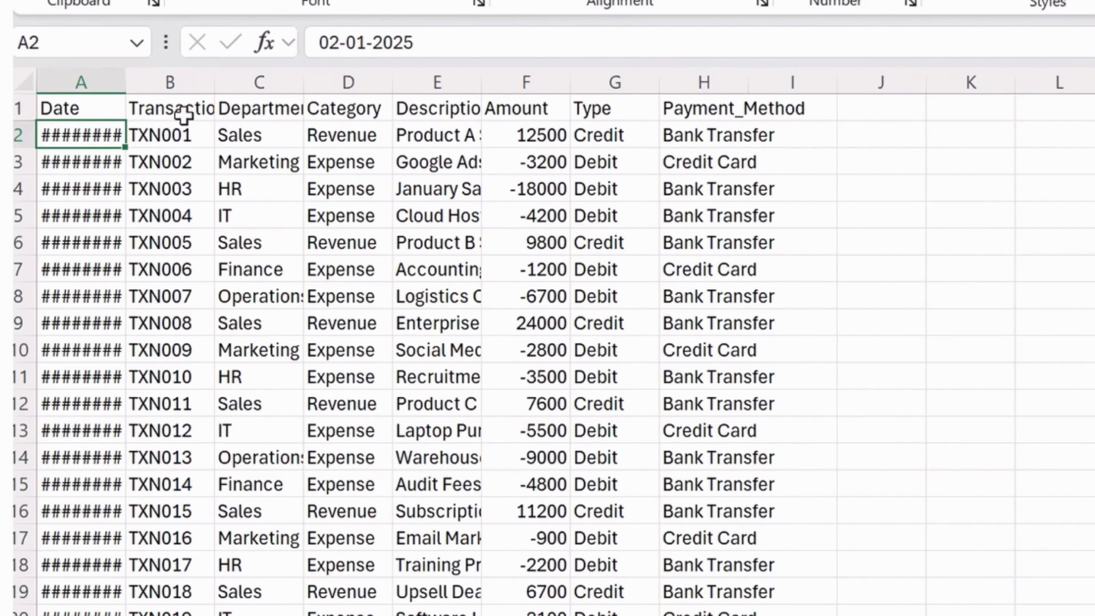
pyautogui.doubleClick(124, 82)
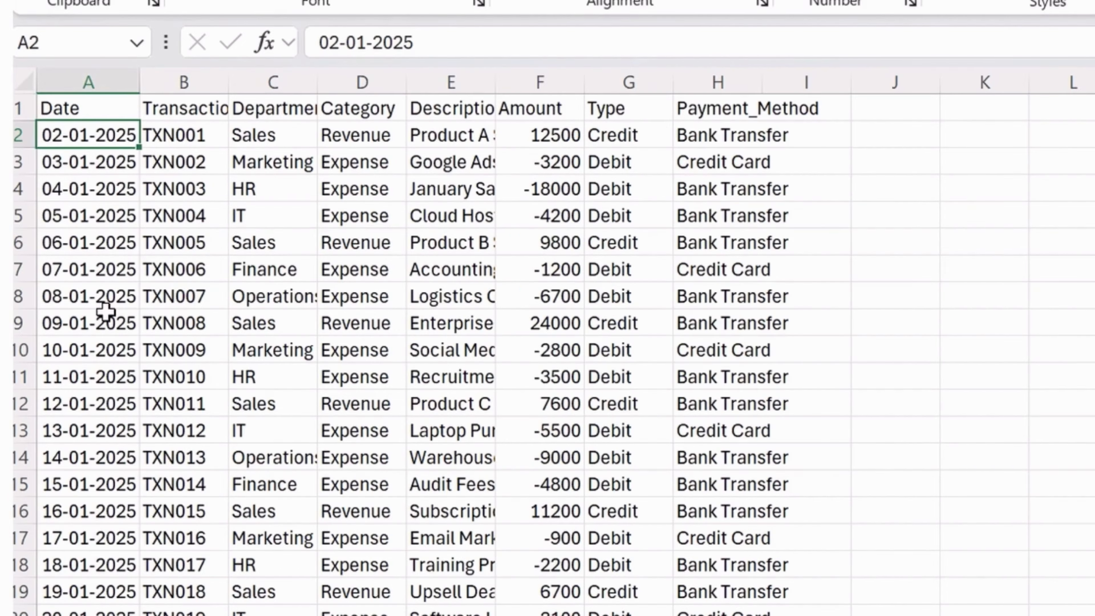
pyautogui.click(96, 110)
# Convert the range A1:H31 into a table with headers and apply an orange Medium table style.
pyautogui.click(600, 271)
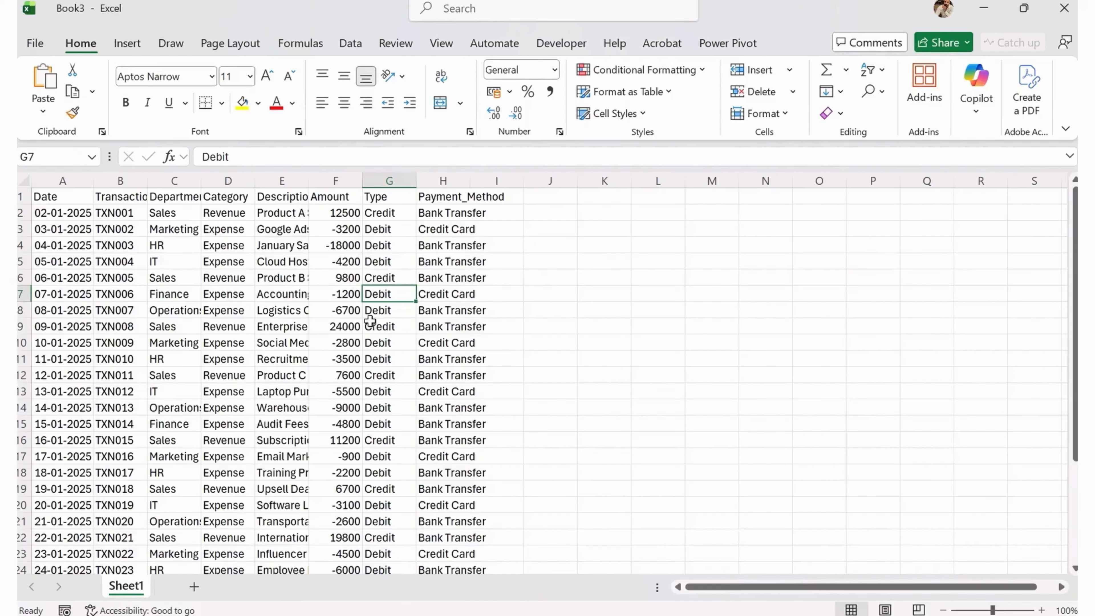
pyautogui.hotkey('ctrl', 't')
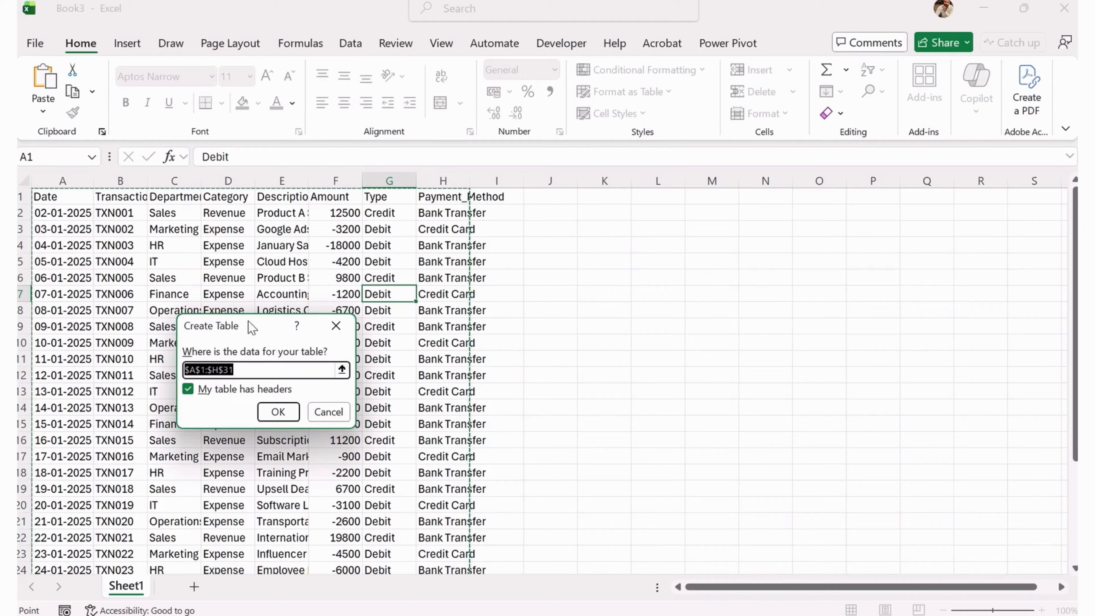
pyautogui.click(276, 413)
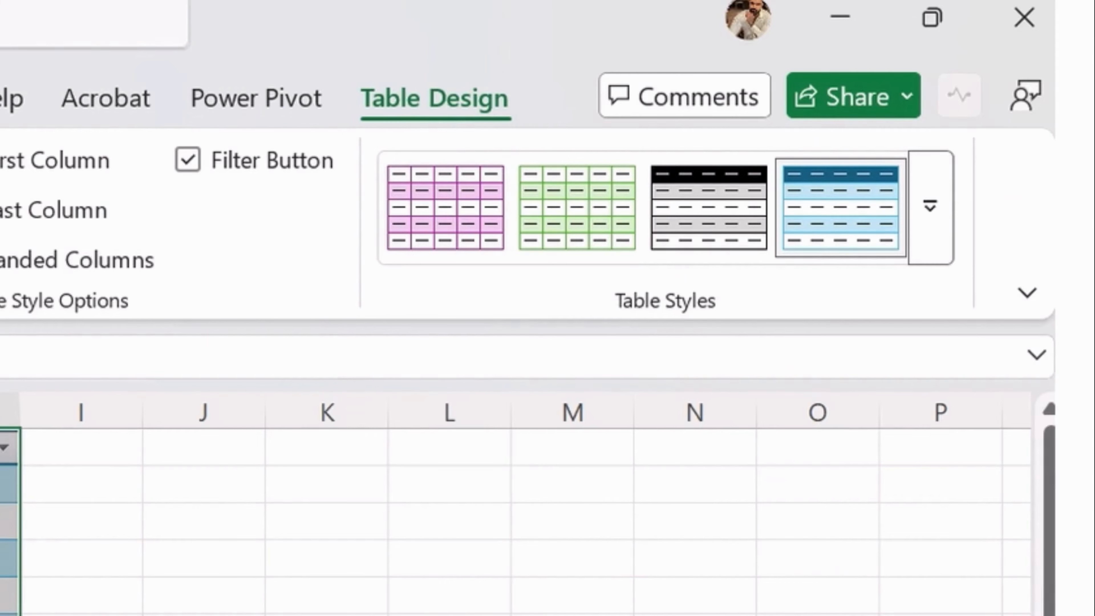
pyautogui.click(928, 210)
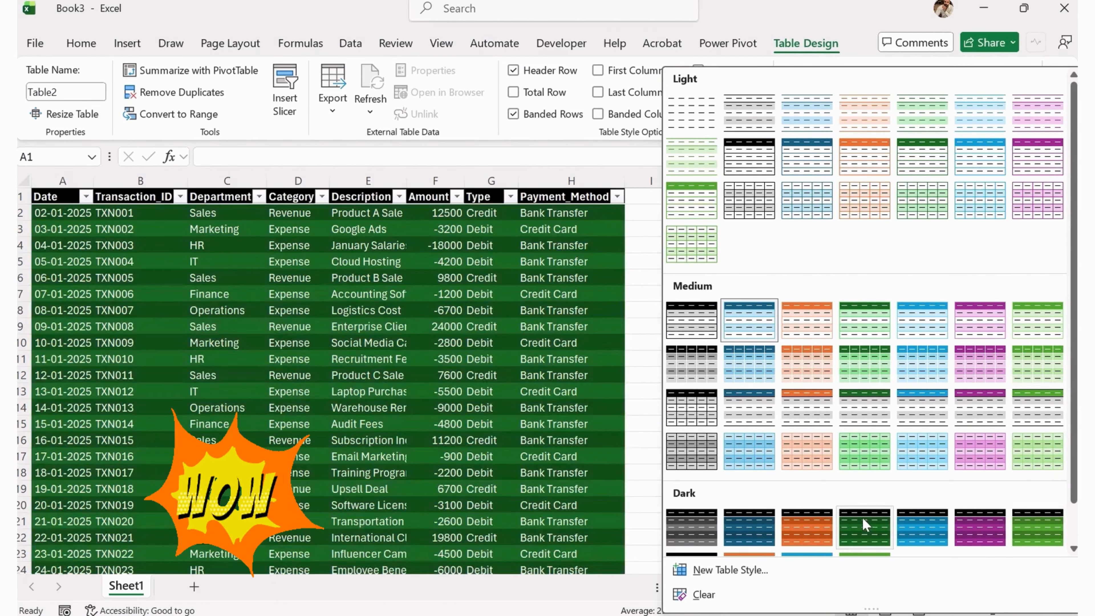
pyautogui.click(809, 399)
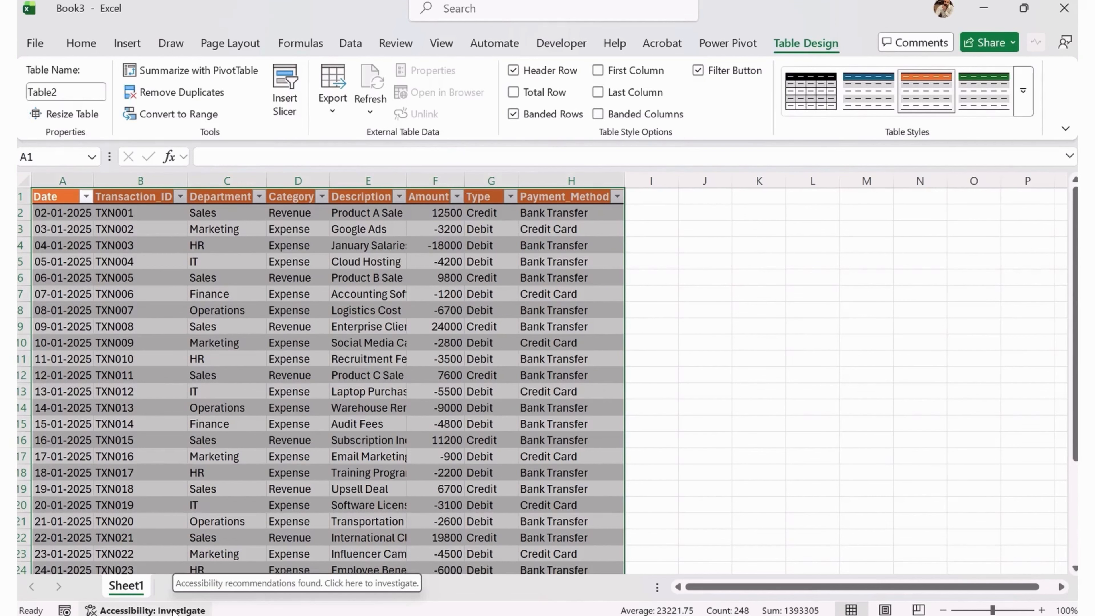
# Review the workbook's issues in the Accessibility Assistant and close it.
pyautogui.click(292, 606)
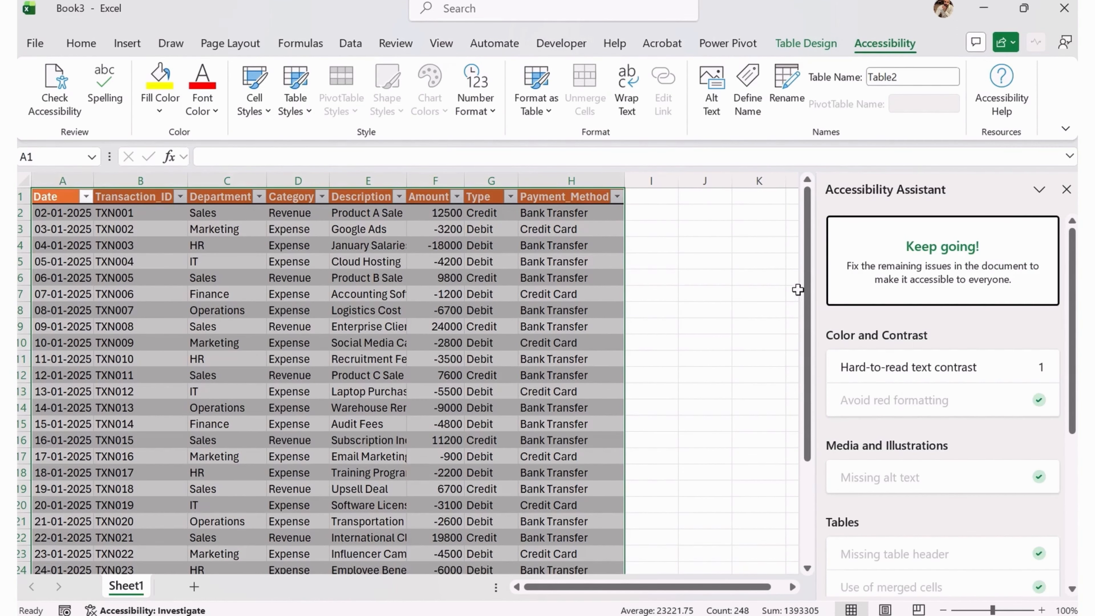
pyautogui.click(1067, 189)
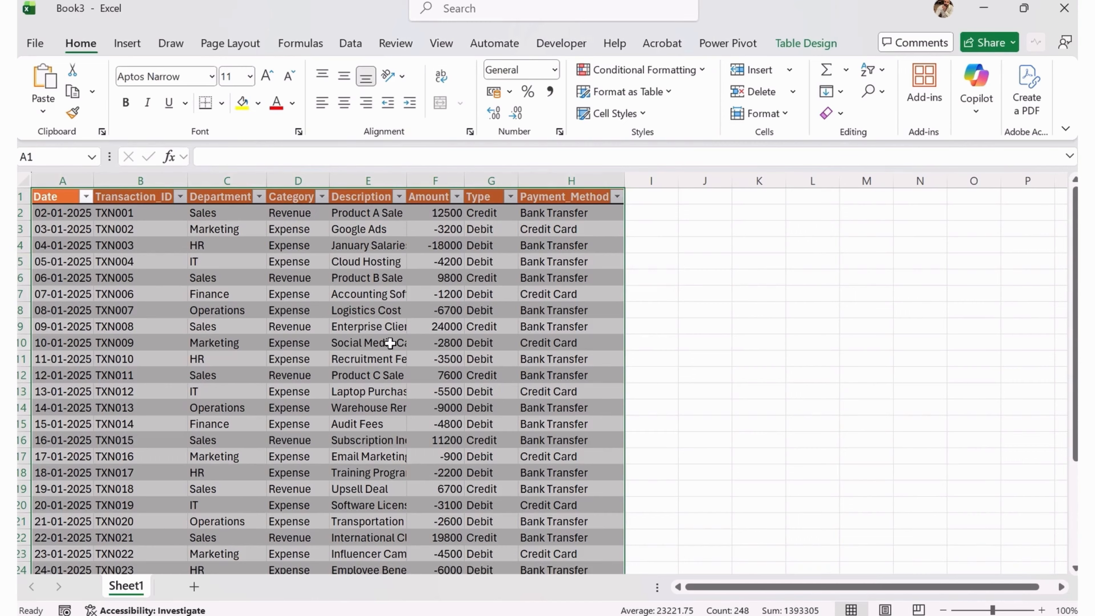
pyautogui.click(166, 609)
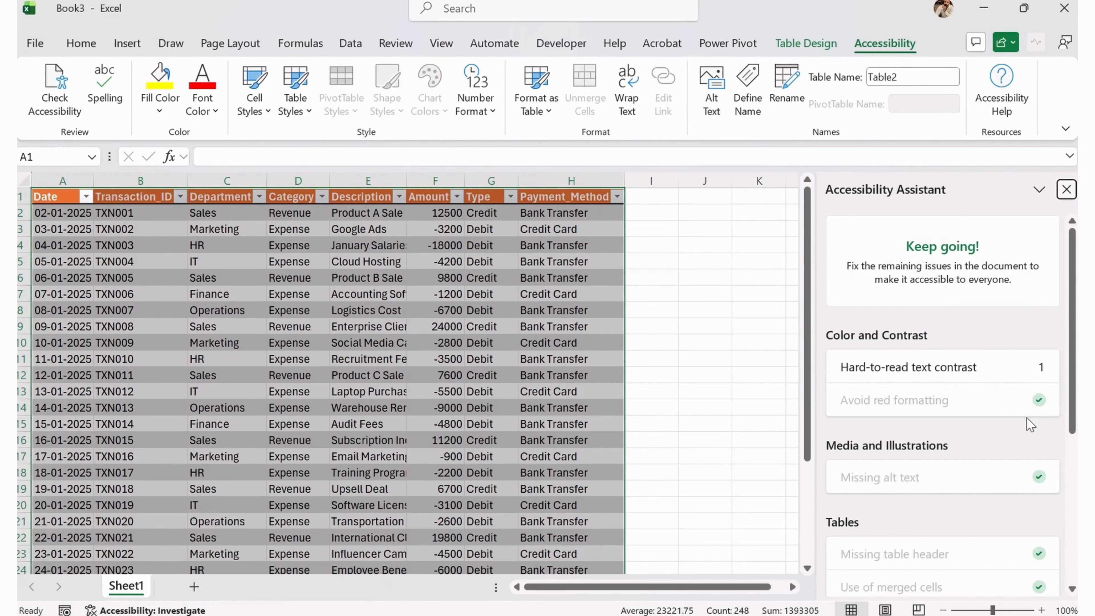
pyautogui.scroll(-3, 1028, 457)
pyautogui.click(1067, 189)
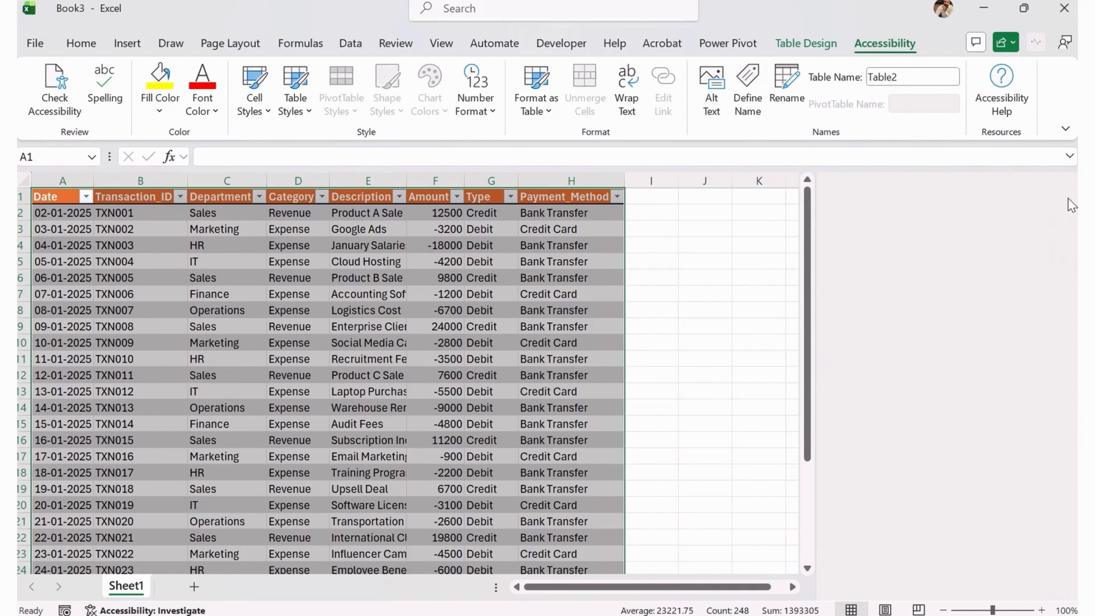
# Fill cells D9:H16 with dark gray.
pyautogui.moveTo(289, 327); pyautogui.dragTo(528, 438)
pyautogui.click(258, 103)
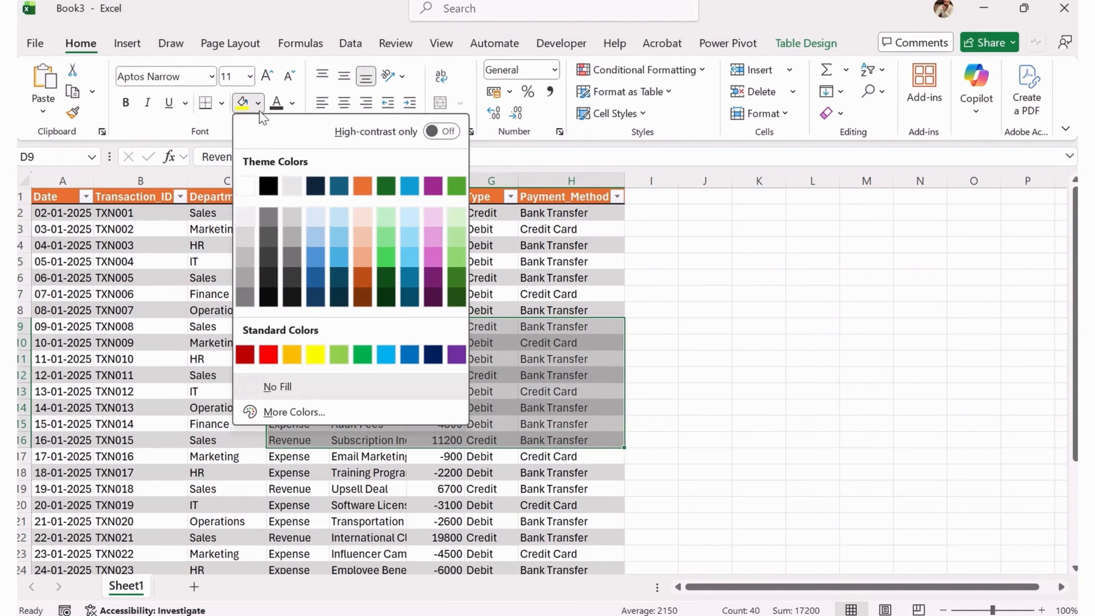
pyautogui.click(271, 264)
pyautogui.click(887, 504)
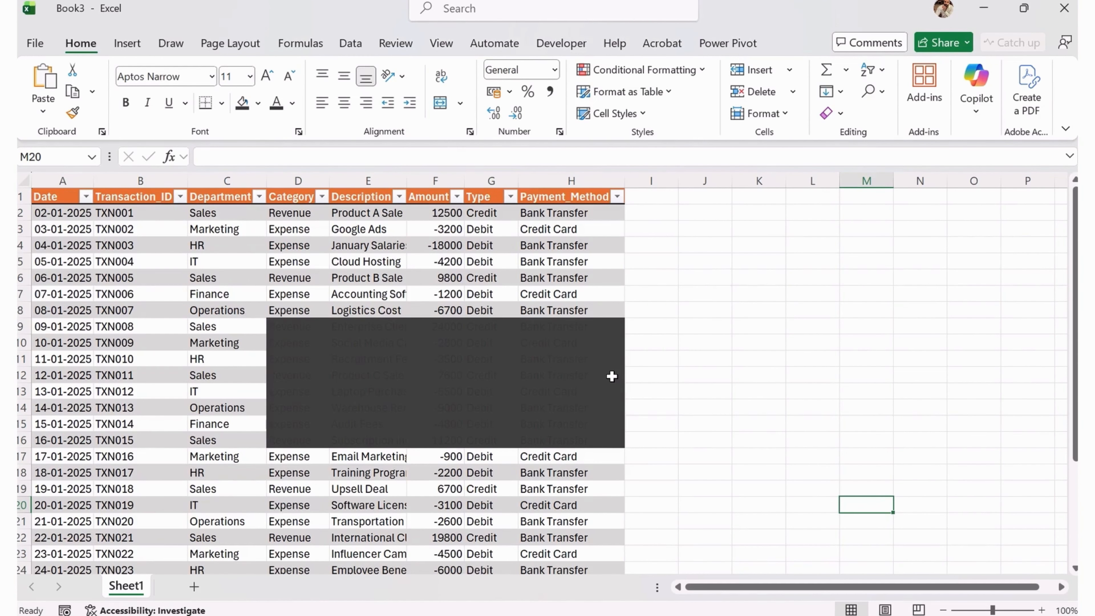
# Check the Color and Contrast results again in the Accessibility Assistant.
pyautogui.click(163, 609)
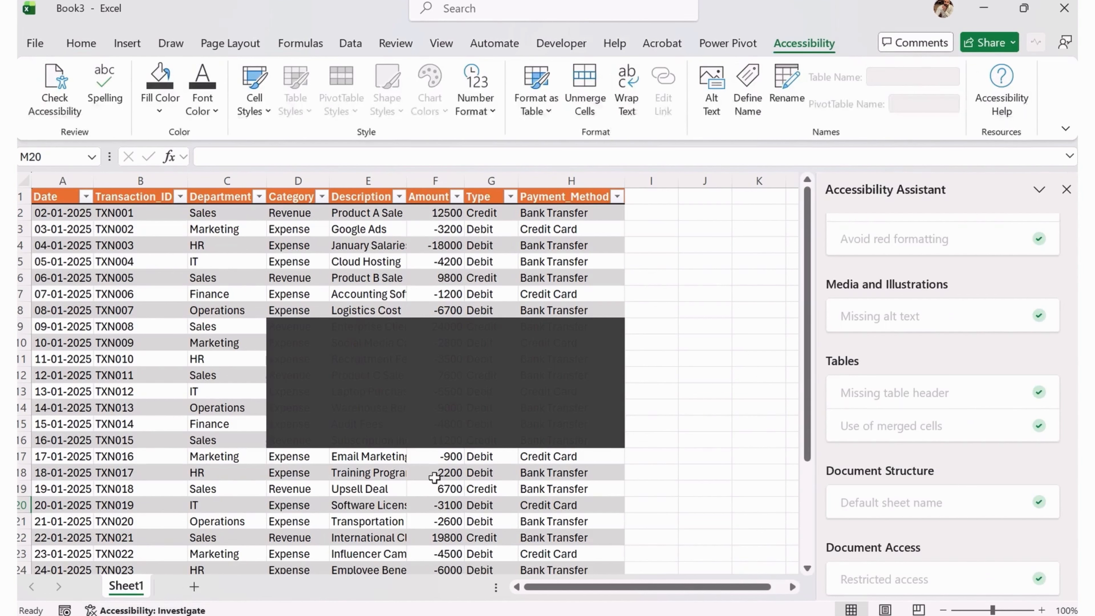
pyautogui.scroll(2, 970, 457)
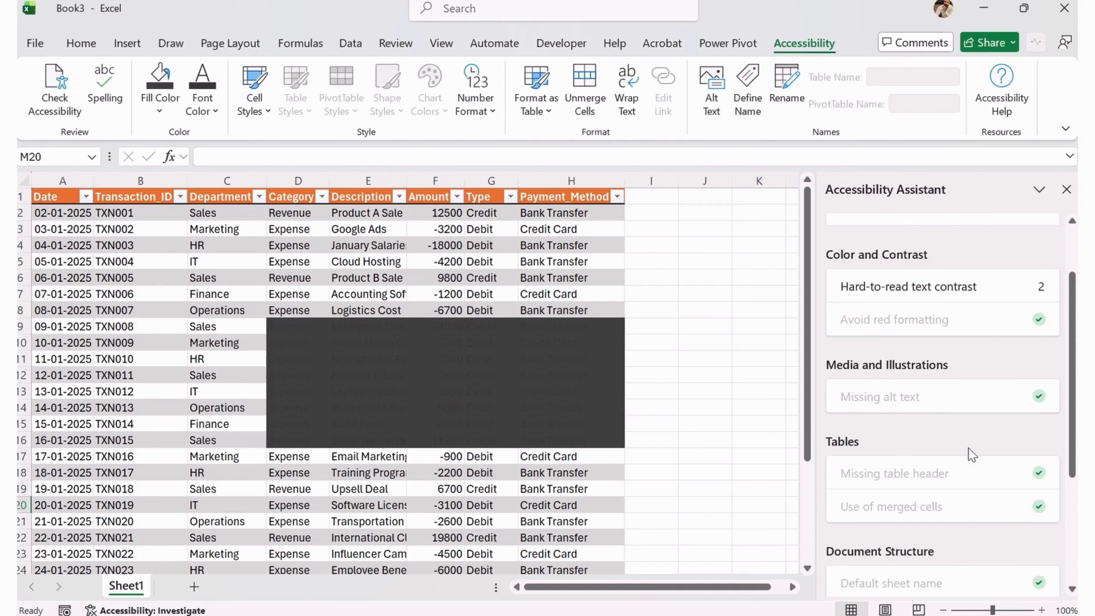
pyautogui.scroll(2, 971, 454)
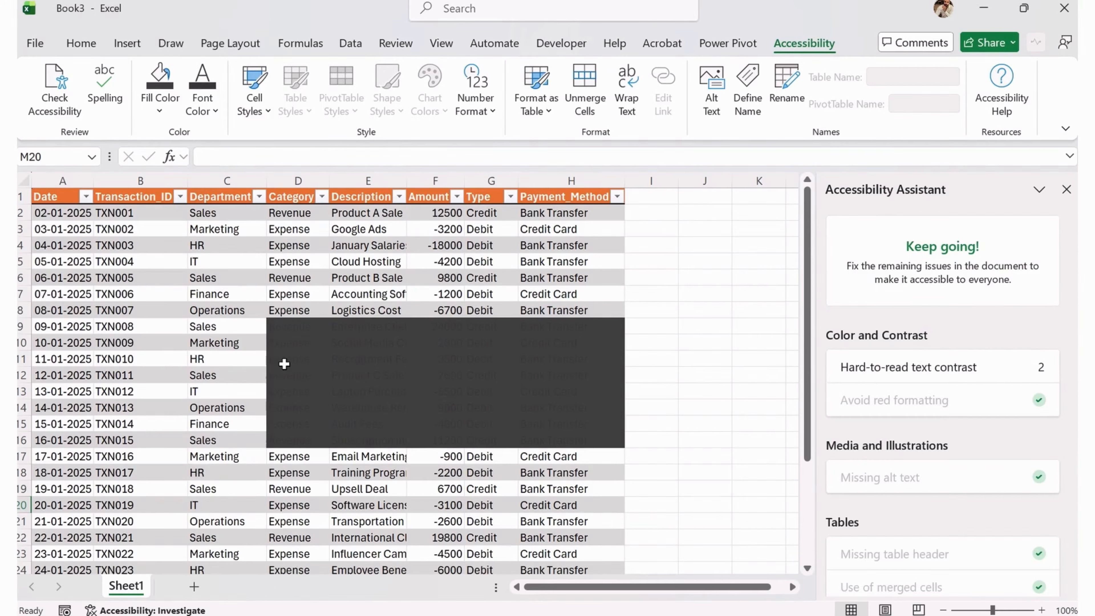
# Undo the dark gray fill on cells D9:H16 and close the Accessibility Assistant.
pyautogui.click(247, 306)
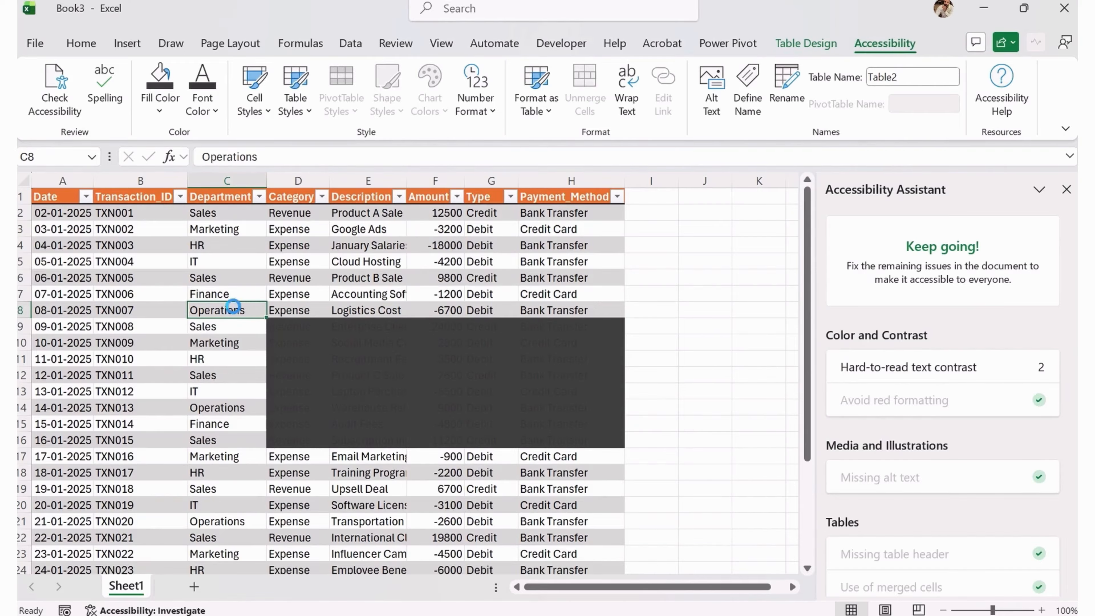
pyautogui.hotkey('ctrl', 'z')
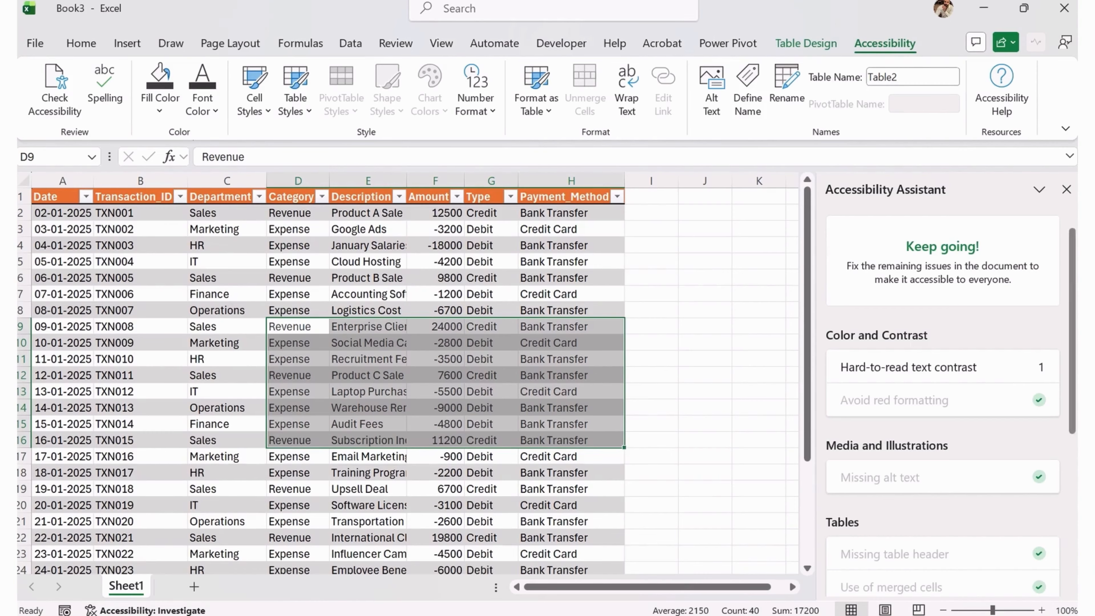
pyautogui.click(1066, 189)
# Rename the transaction table as Finance_Transactions.
pyautogui.click(740, 267)
pyautogui.click(288, 276)
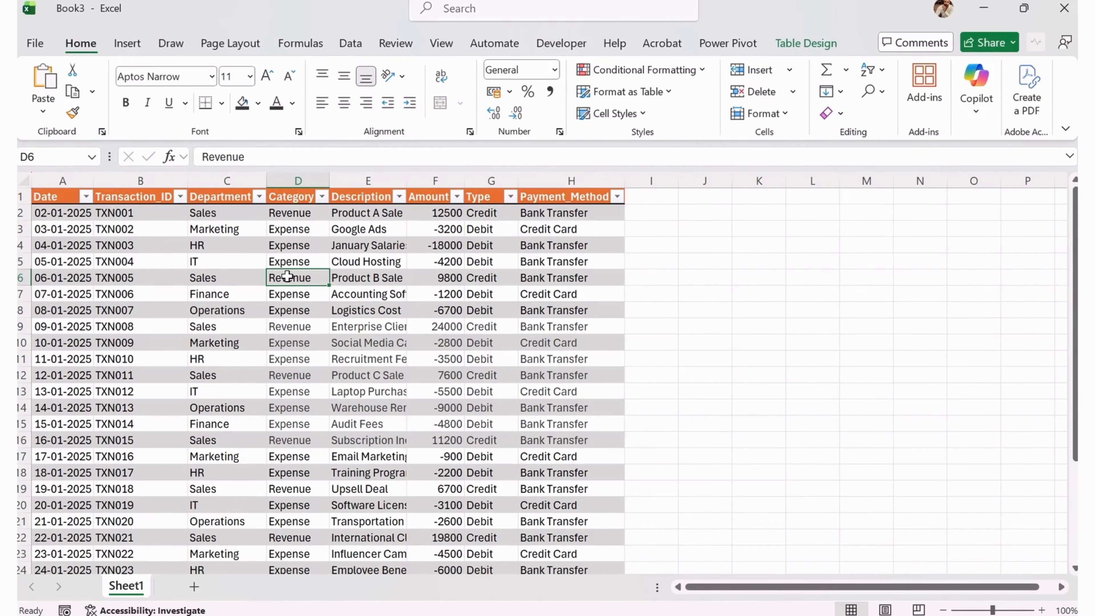
pyautogui.click(805, 43)
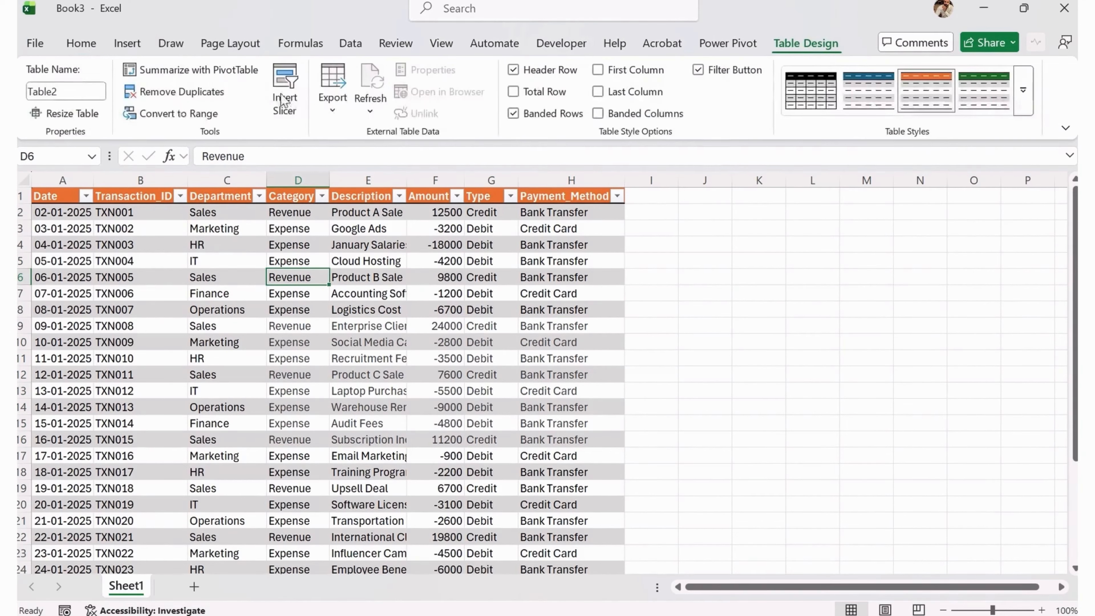
pyautogui.click(90, 91)
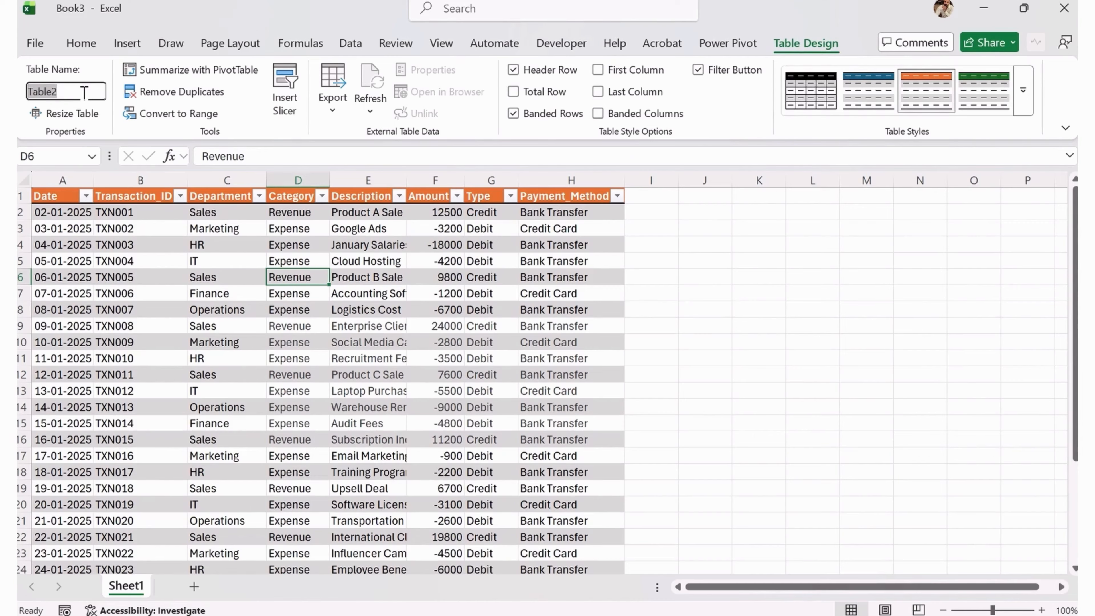
pyautogui.write('Financ')
pyautogui.write('e')
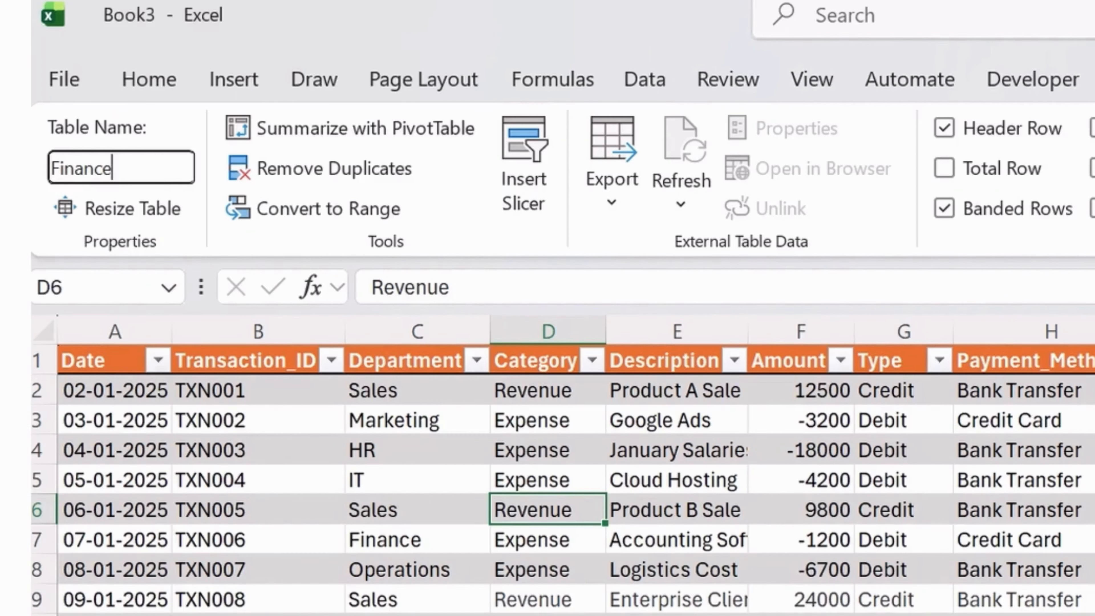
pyautogui.write('_Transactions')
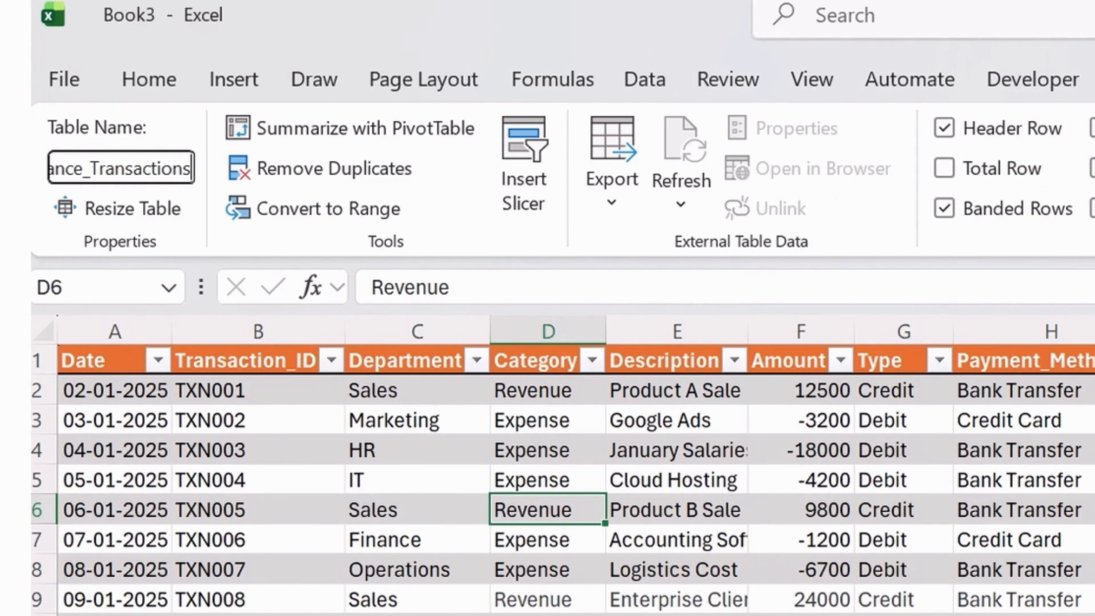
pyautogui.click(216, 611)
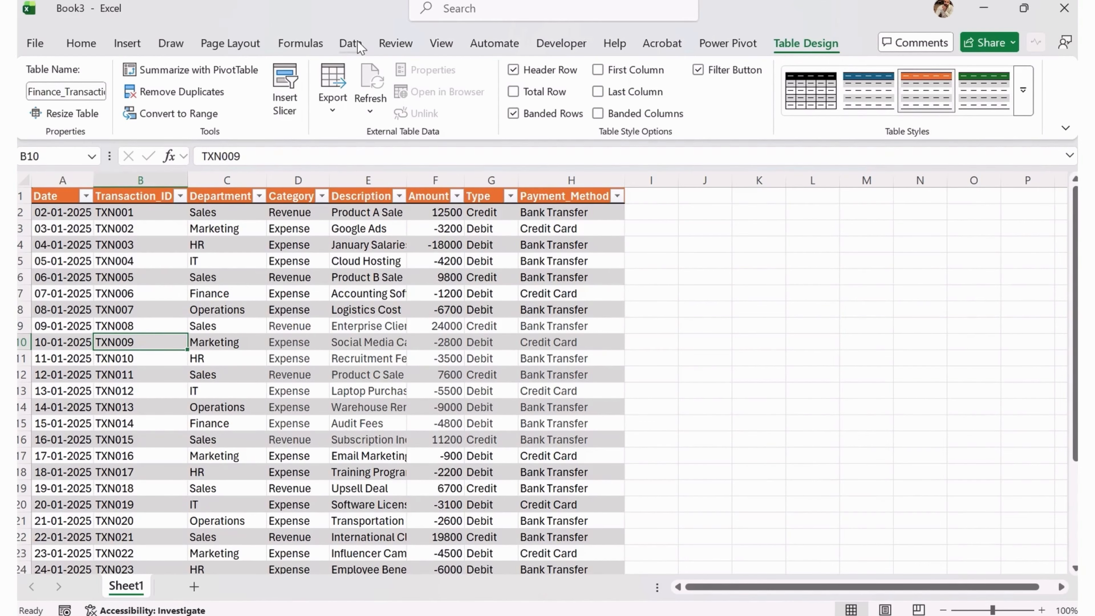
# Create a query from the Finance_Transactions table and open it in the Power Query Editor.
pyautogui.click(350, 43)
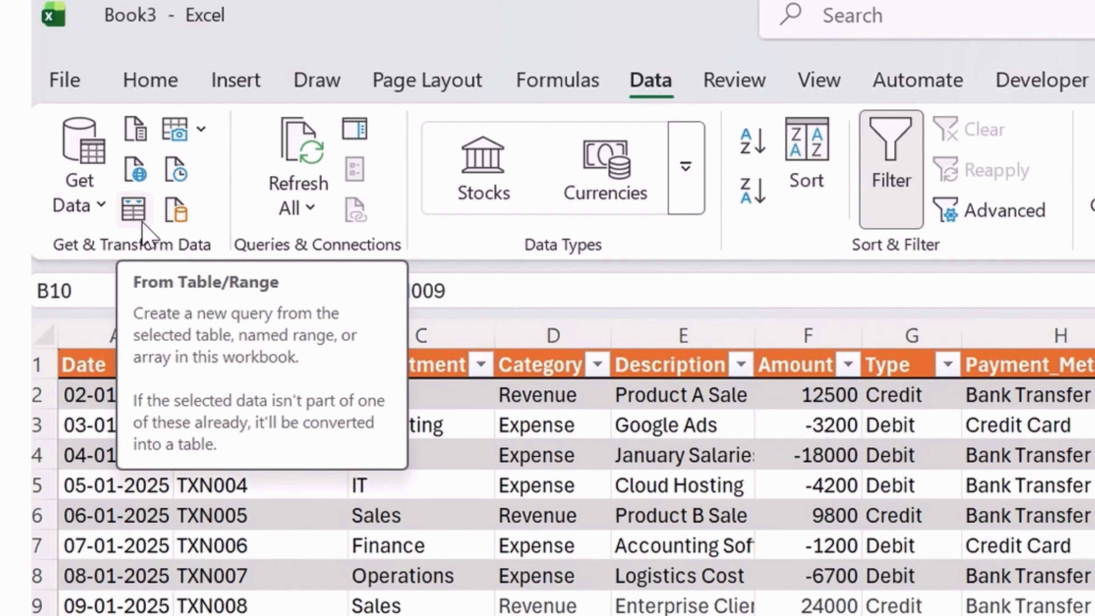
pyautogui.click(143, 223)
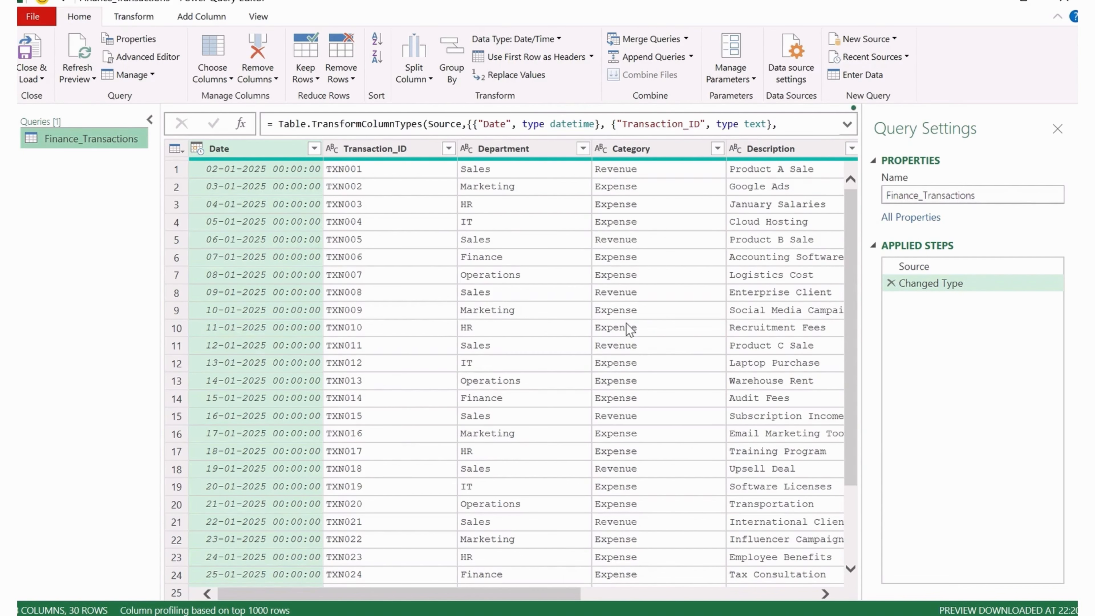
# Look over the loaded transaction rows and collapse the Queries list to widen the data preview.
pyautogui.scroll(-3, 627, 328)
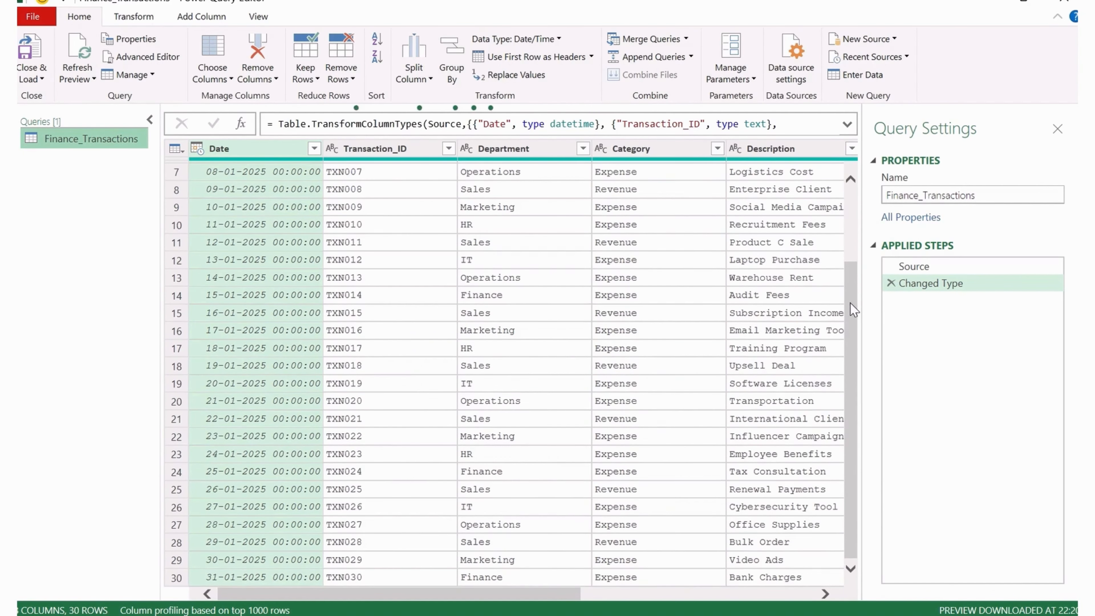
pyautogui.moveTo(848, 312); pyautogui.dragTo(853, 406)
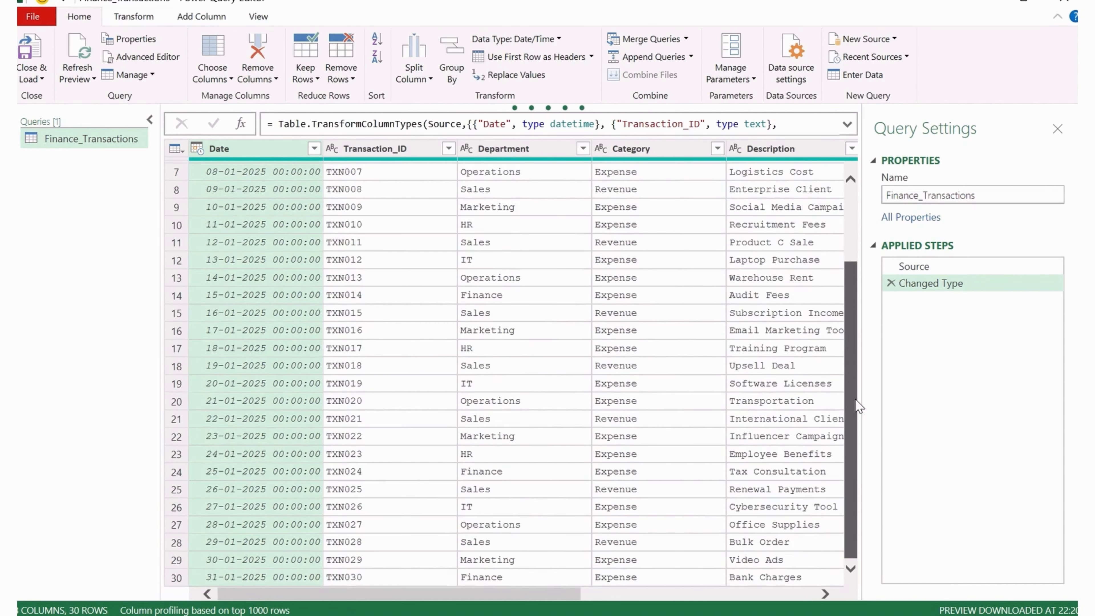
pyautogui.moveTo(522, 598); pyautogui.dragTo(432, 553)
pyautogui.scroll(2, 376, 332)
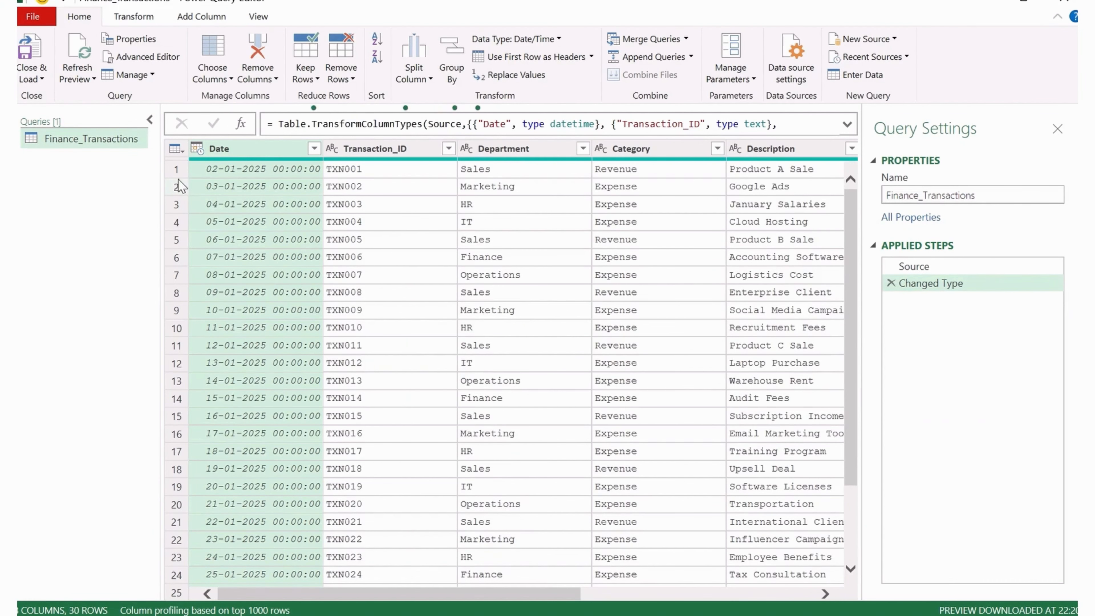
pyautogui.scroll(-2, 194, 213)
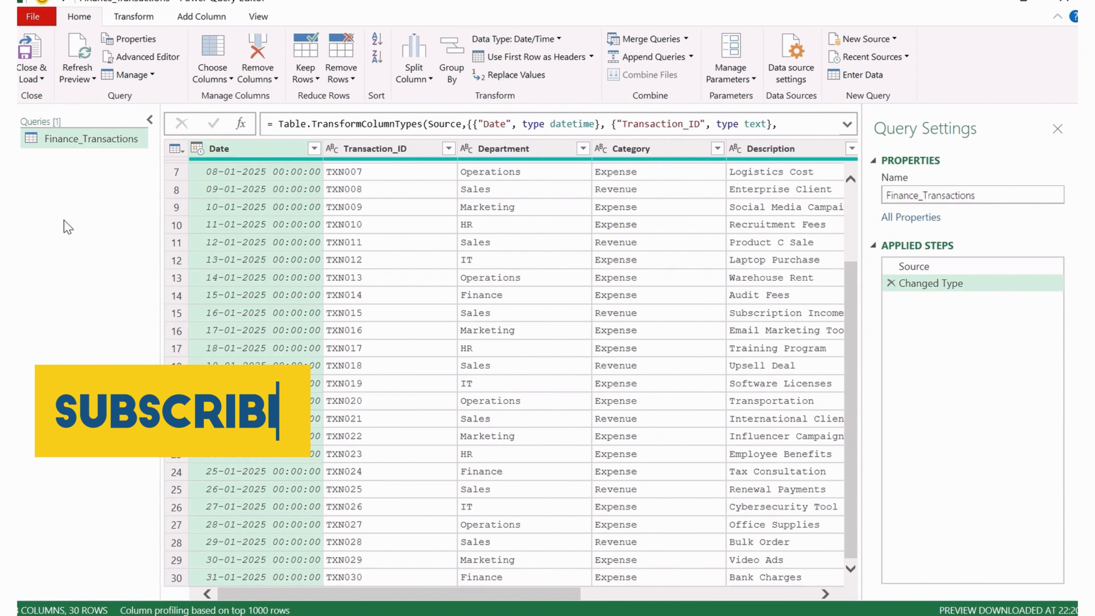
pyautogui.click(150, 119)
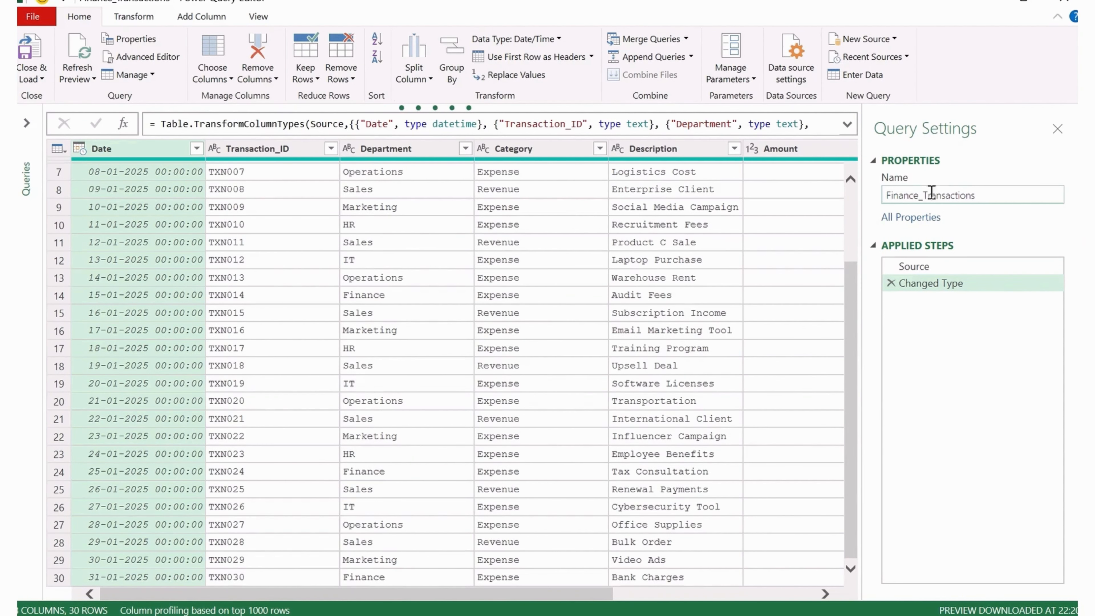
pyautogui.click(901, 198)
pyautogui.moveTo(978, 196); pyautogui.dragTo(875, 204)
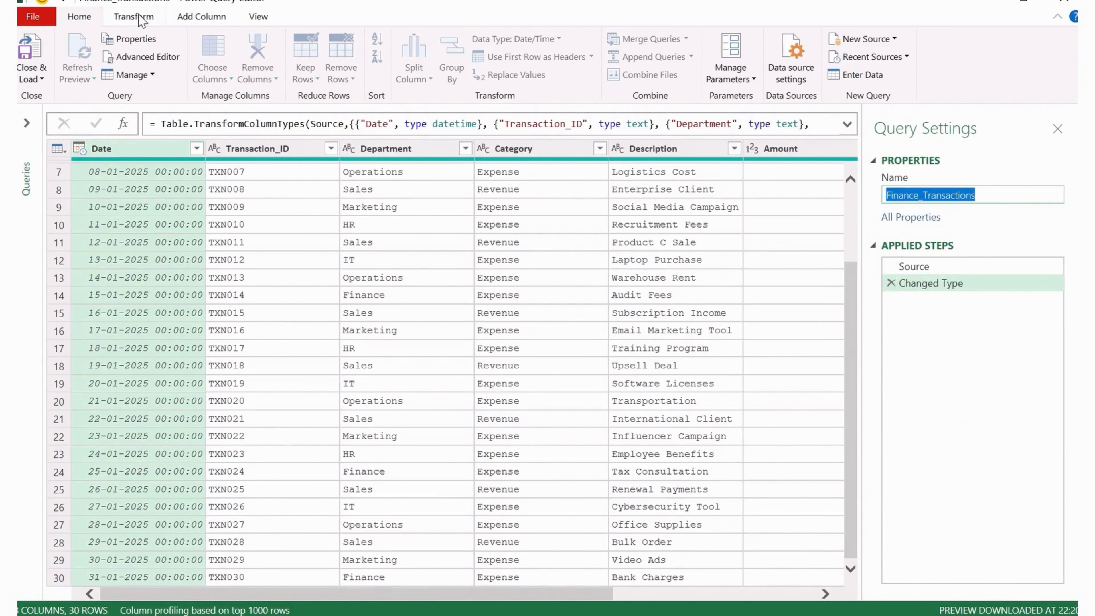
pyautogui.click(134, 17)
pyautogui.click(199, 16)
pyautogui.click(257, 19)
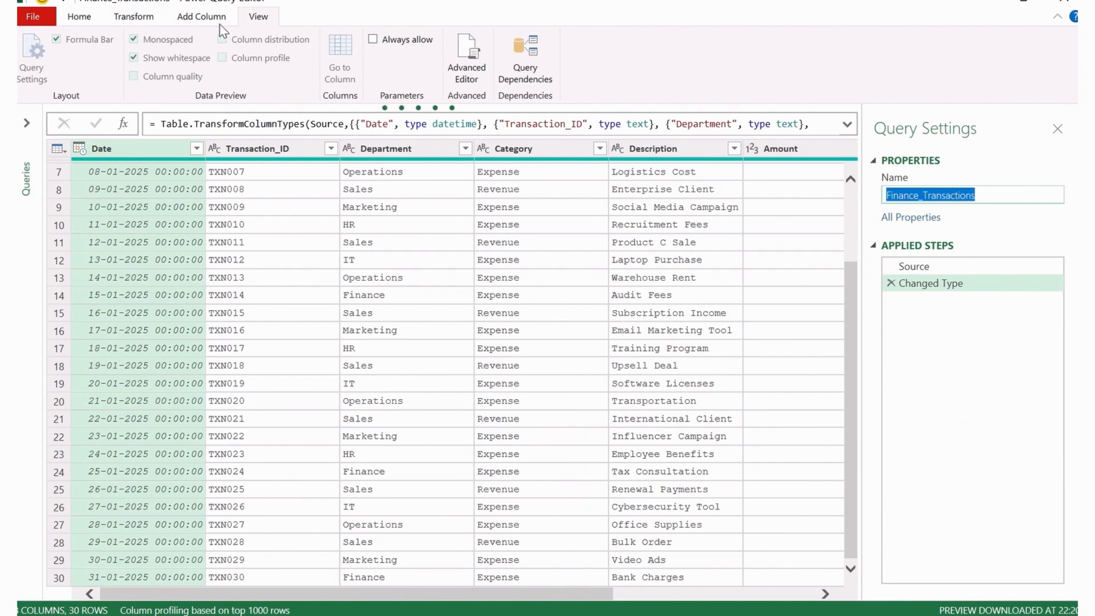
pyautogui.click(117, 20)
pyautogui.click(92, 18)
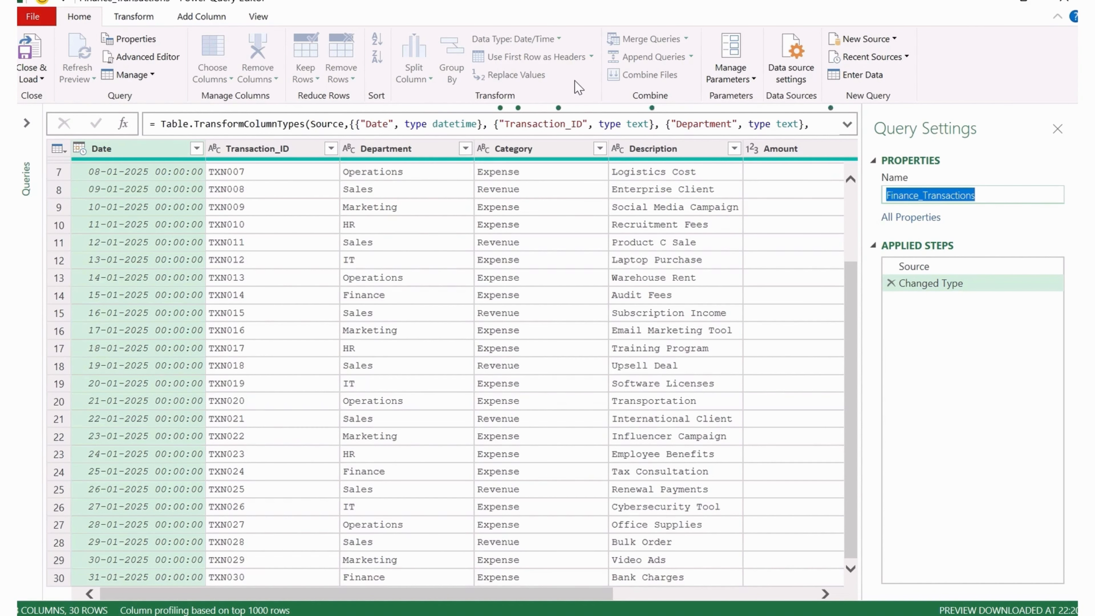
# Rename the Payment_Method column to Payment Method, replacing the underscore with a space.
pyautogui.moveTo(578, 594); pyautogui.dragTo(781, 597)
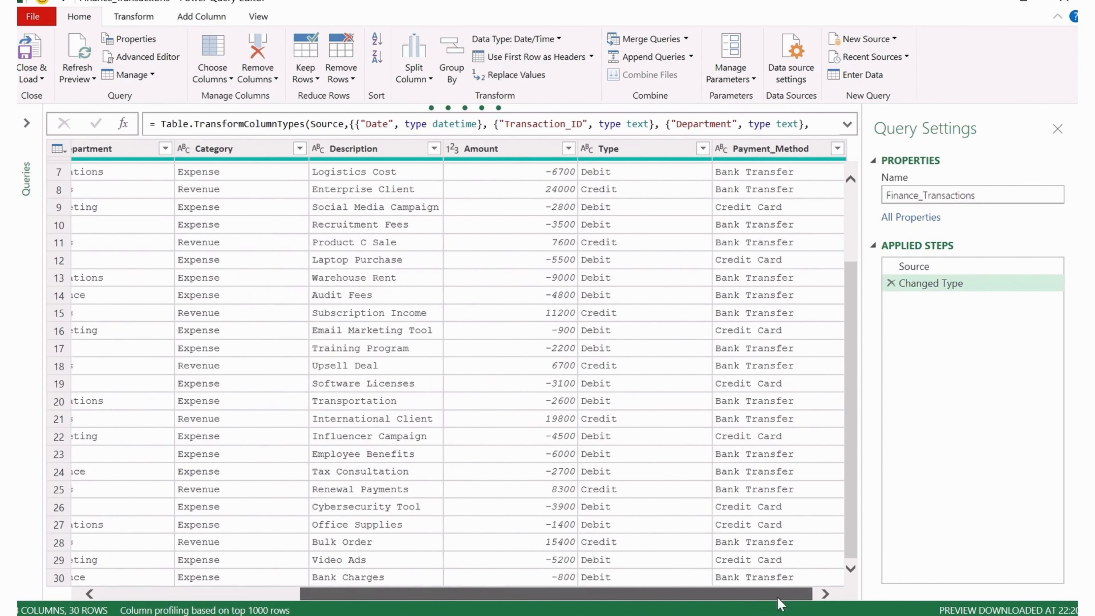
pyautogui.doubleClick(774, 152)
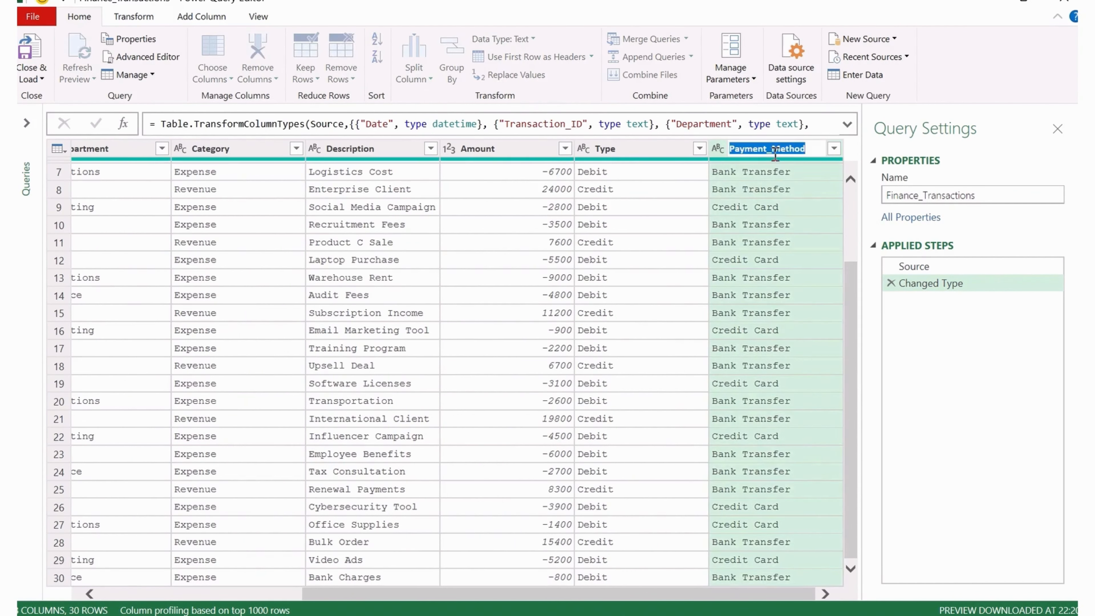
pyautogui.click(774, 151)
pyautogui.press('BackSpace')
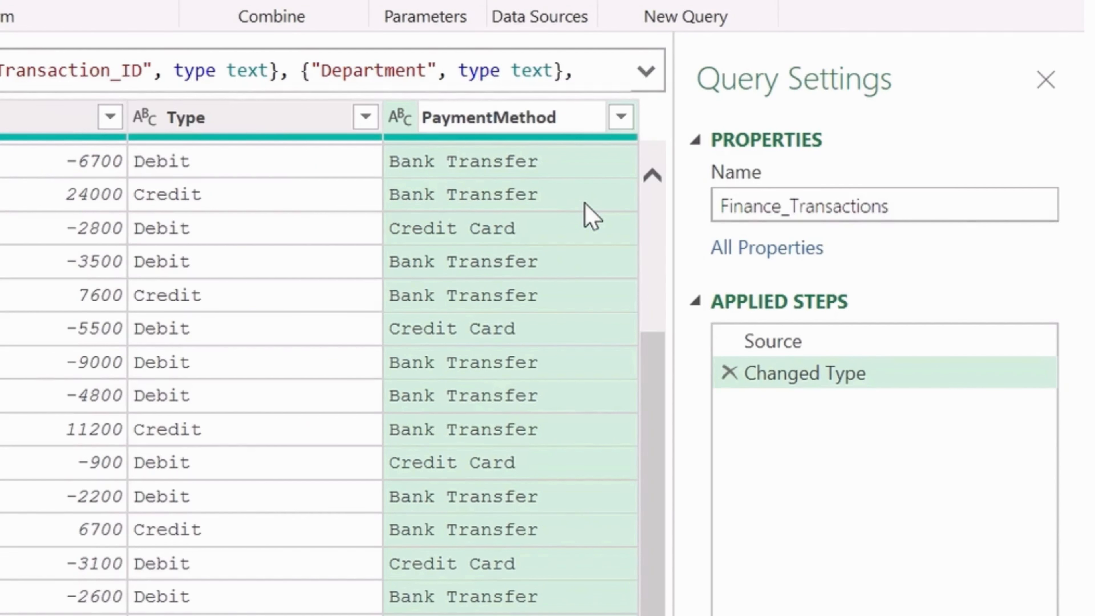
pyautogui.press('Return')
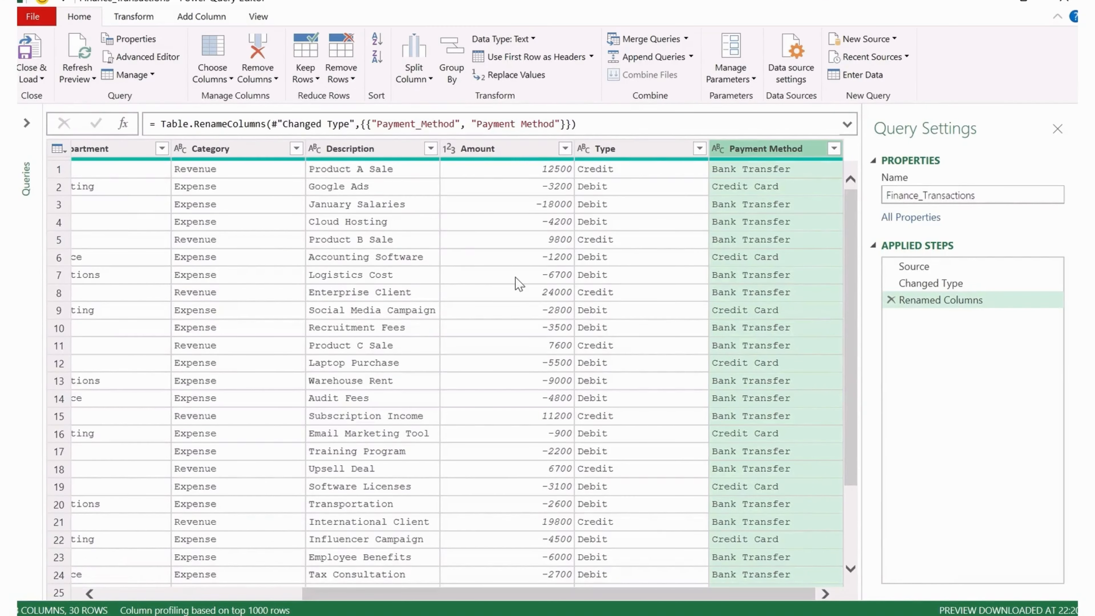
# Change the Amount column's data type to Currency and the Date column's data type to Date.
pyautogui.click(449, 149)
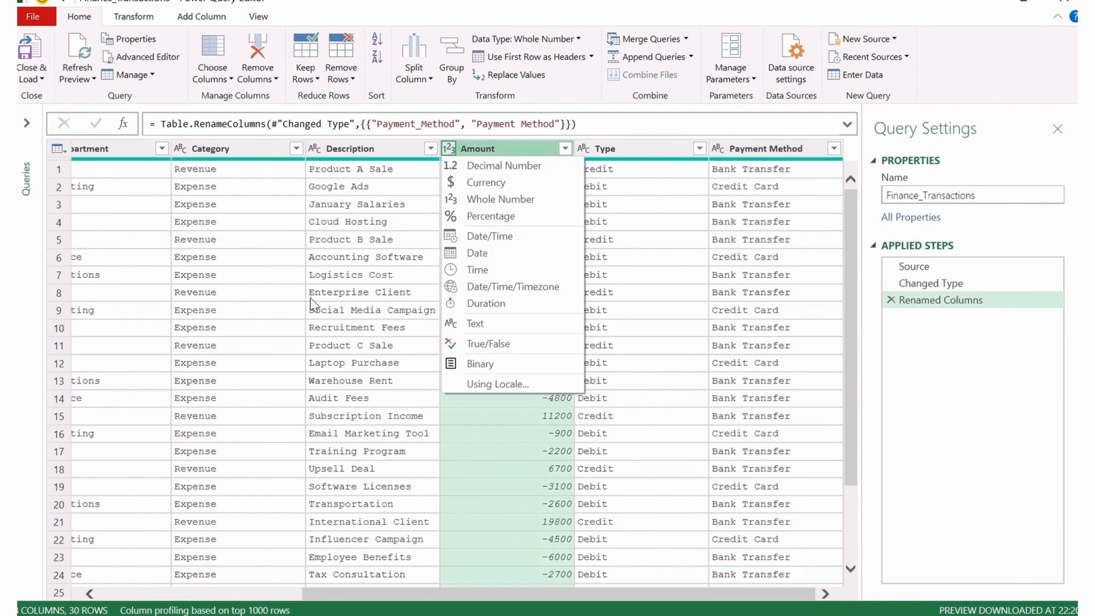
pyautogui.click(483, 183)
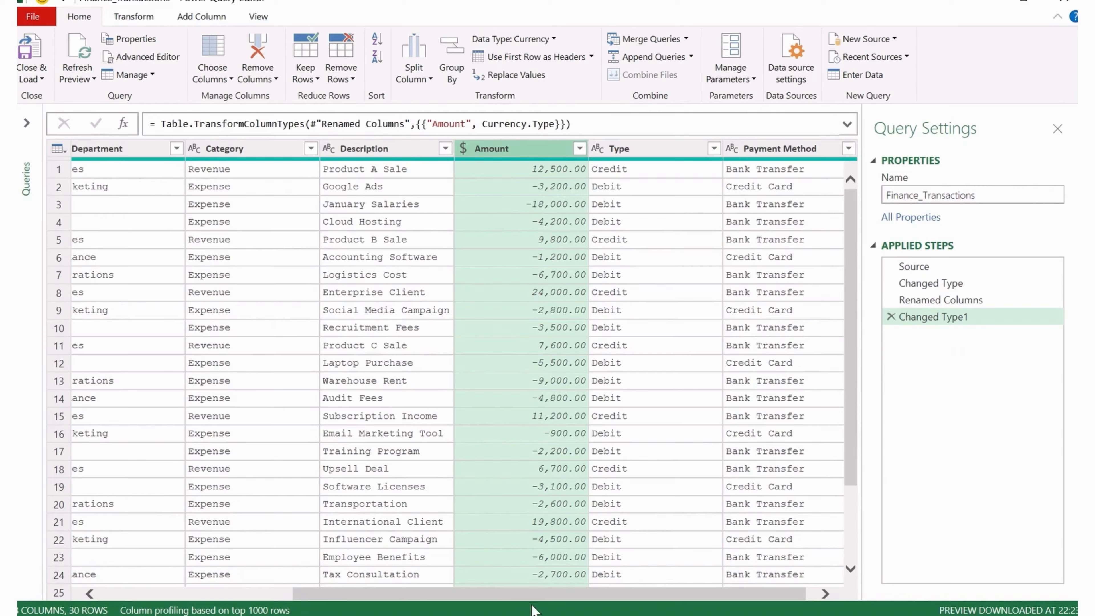
pyautogui.moveTo(533, 598); pyautogui.dragTo(249, 602)
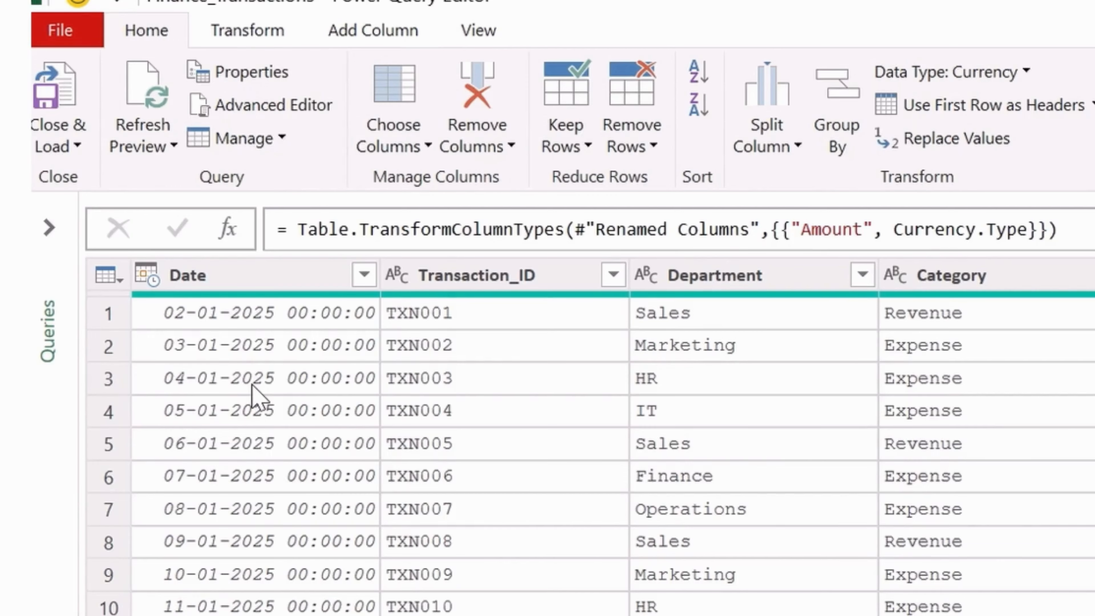
pyautogui.click(234, 283)
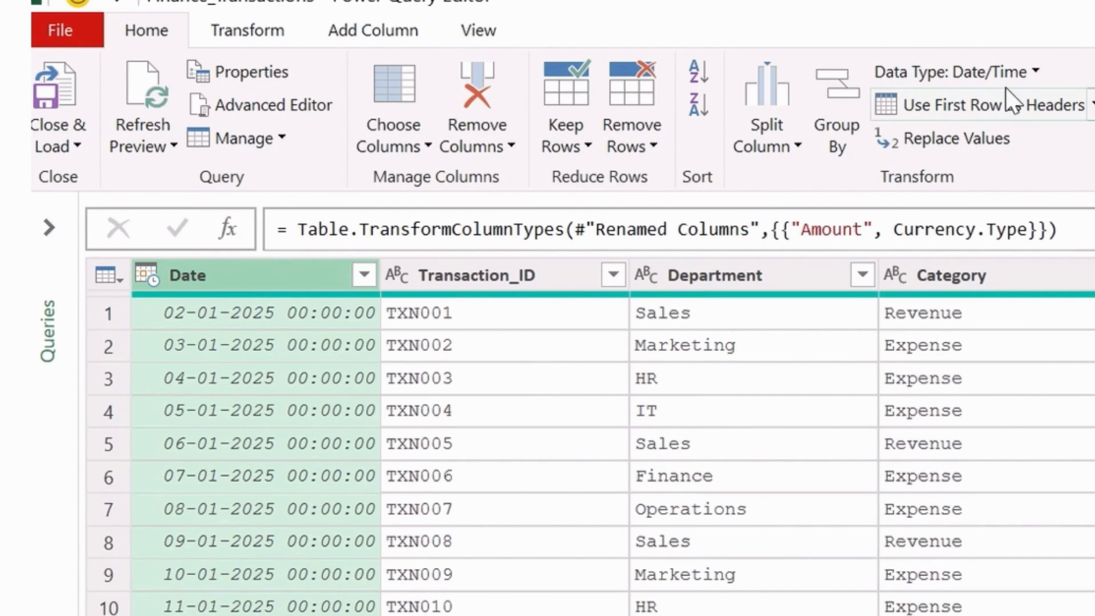
pyautogui.click(1009, 72)
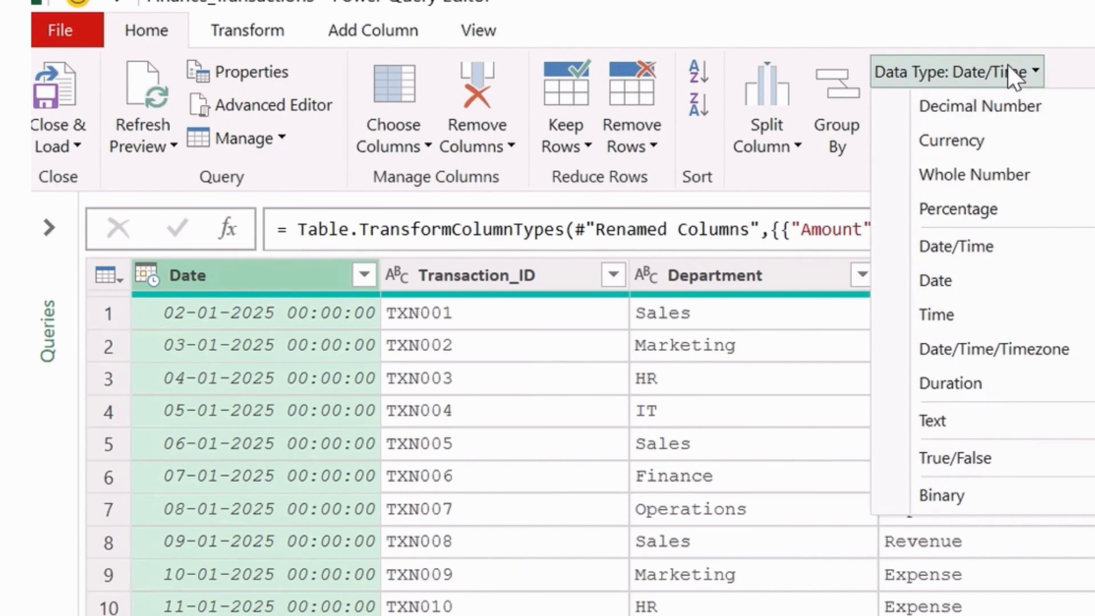
pyautogui.click(147, 274)
pyautogui.click(147, 274)
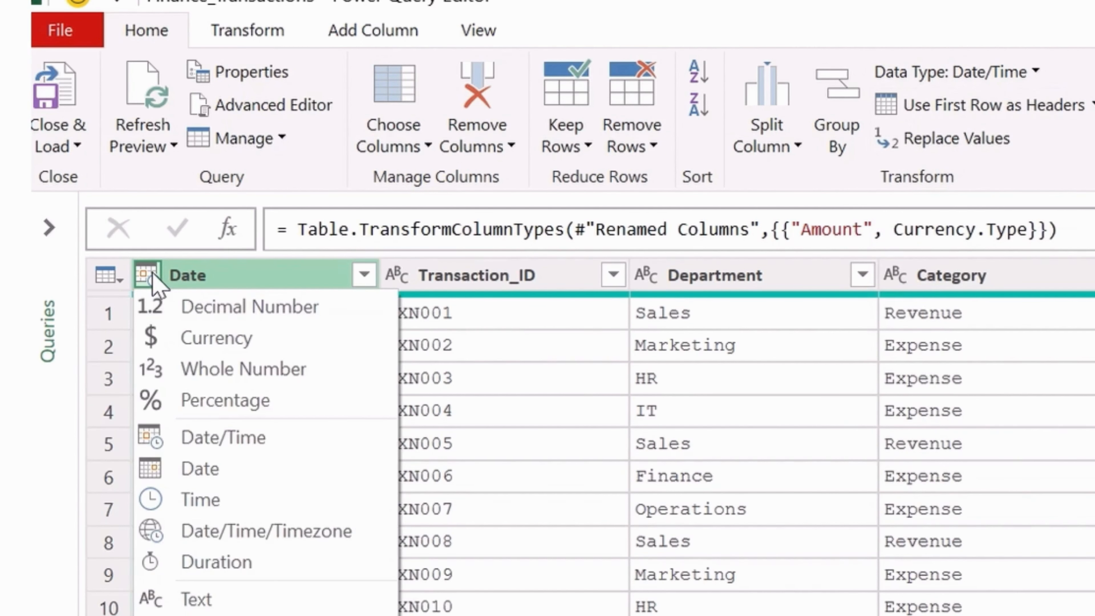
pyautogui.click(306, 483)
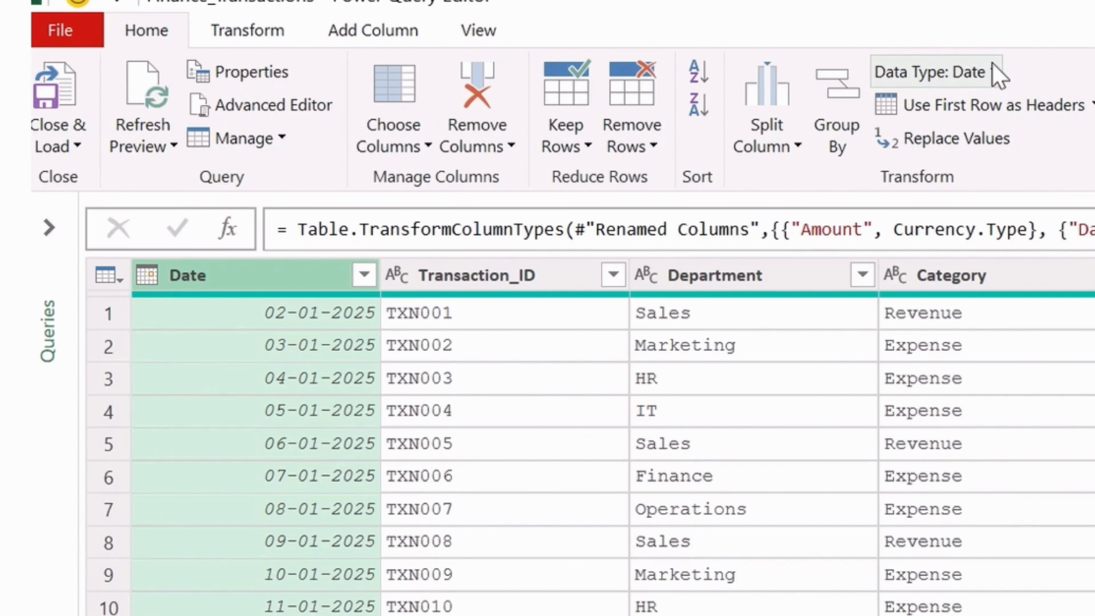
# Set the Transaction_ID column's data type to Text.
pyautogui.click(477, 278)
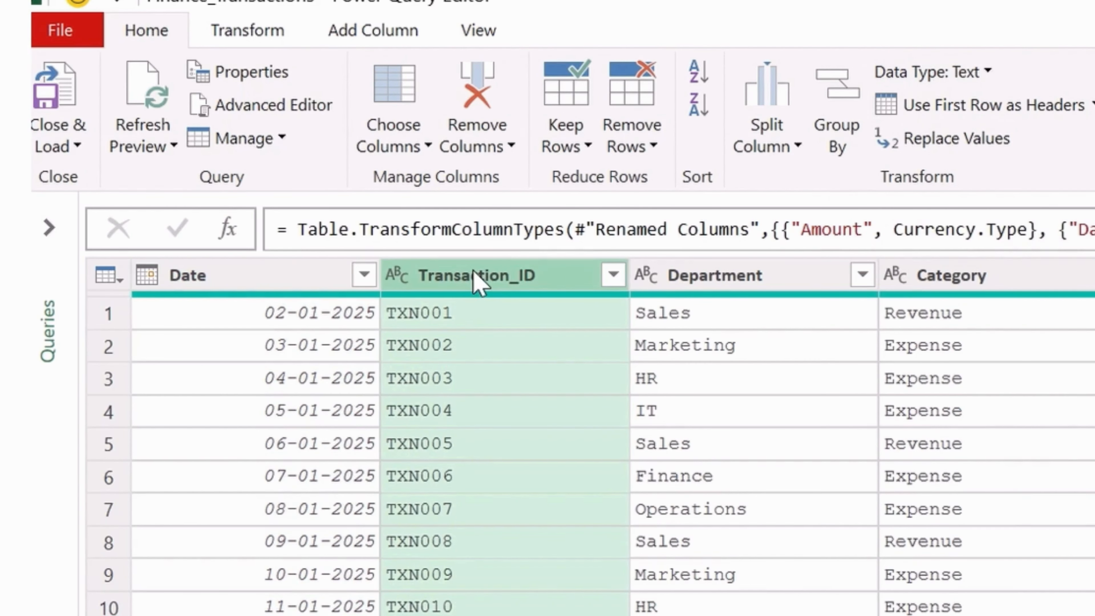
pyautogui.click(980, 73)
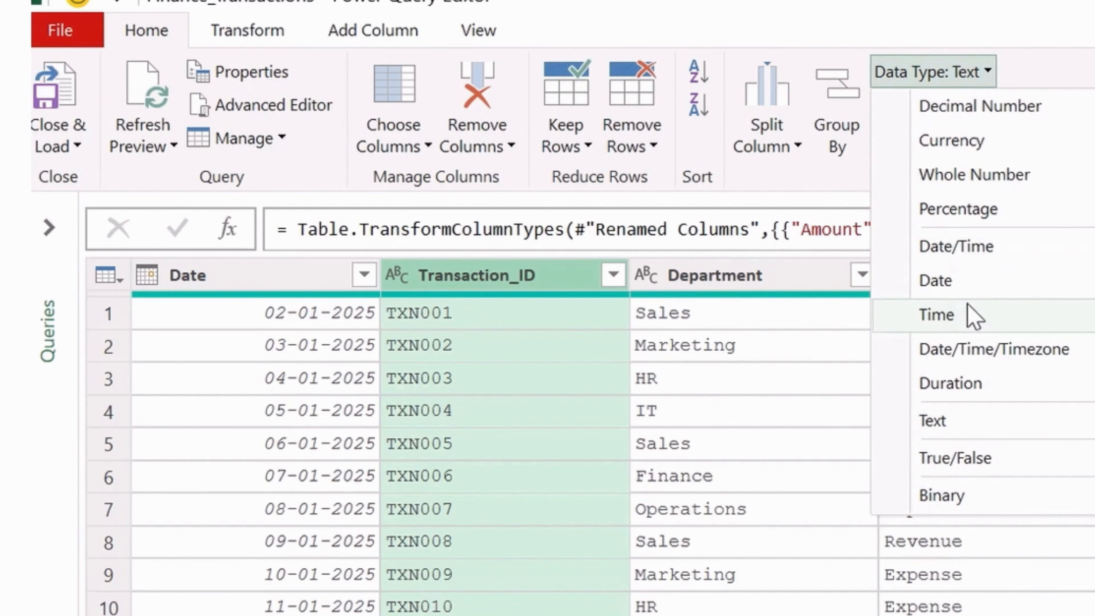
pyautogui.click(976, 427)
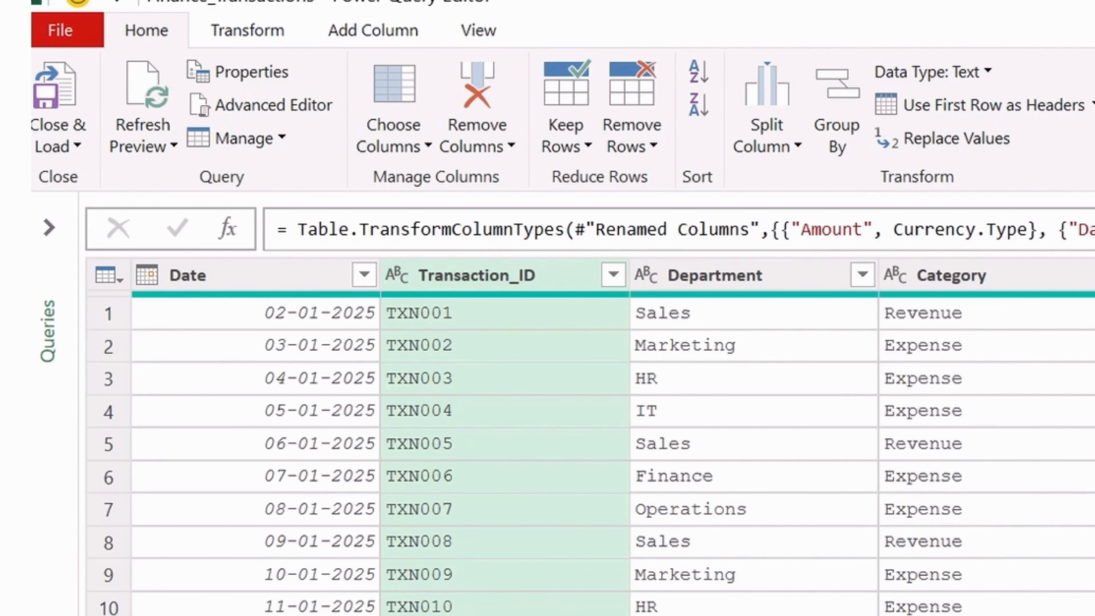
# Turn on Column quality for the data preview and check the valid, error and empty percentages across all columns.
pyautogui.hscroll(5, 590, 432)
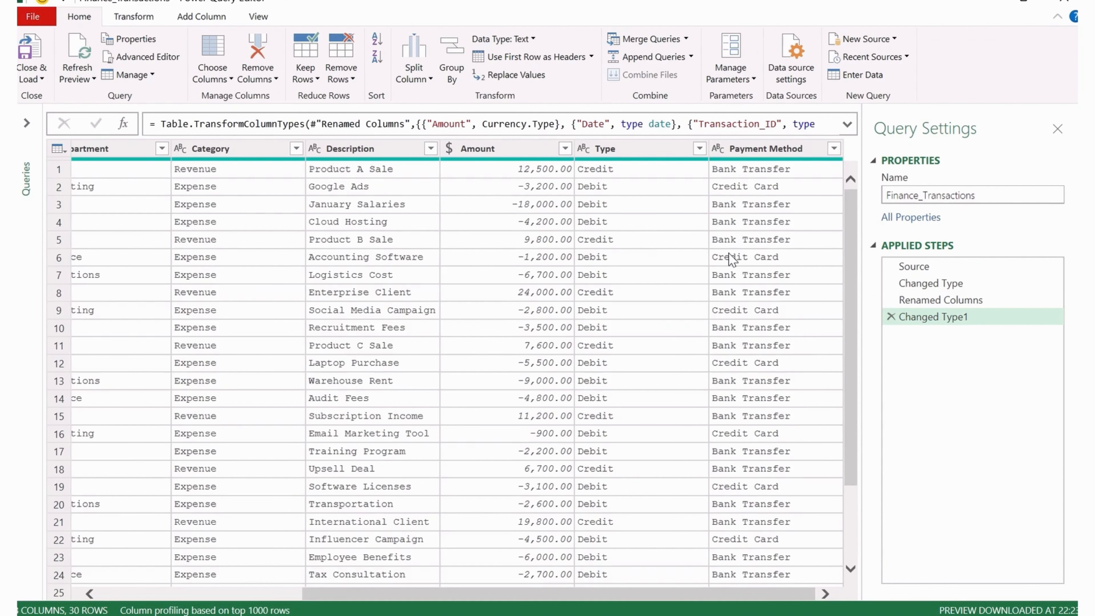
pyautogui.scroll(-2, 713, 313)
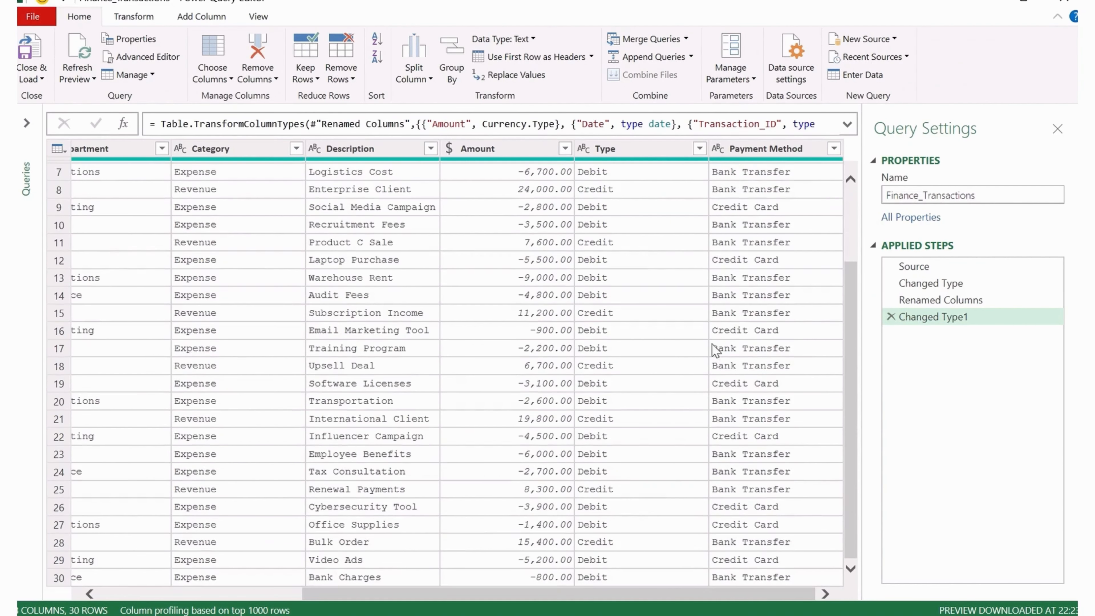
pyautogui.scroll(2, 749, 417)
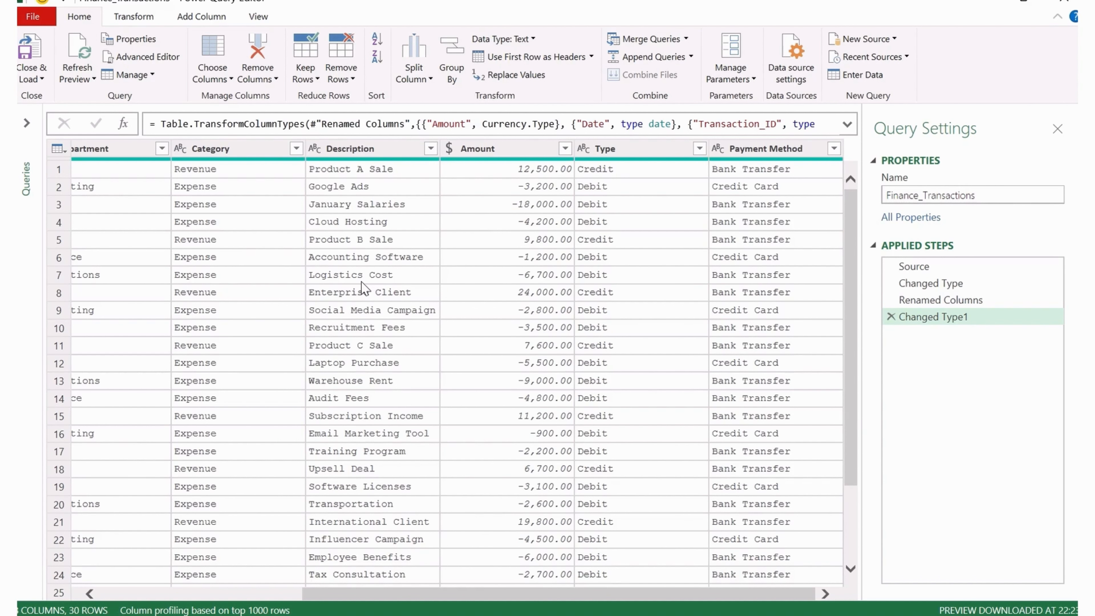
pyautogui.click(255, 19)
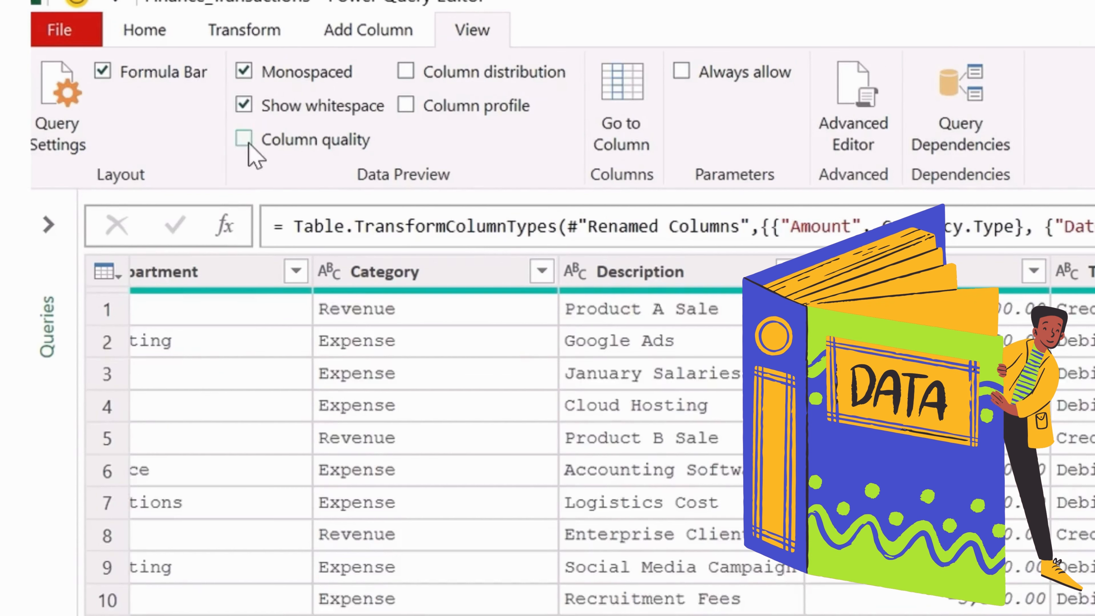
pyautogui.click(244, 139)
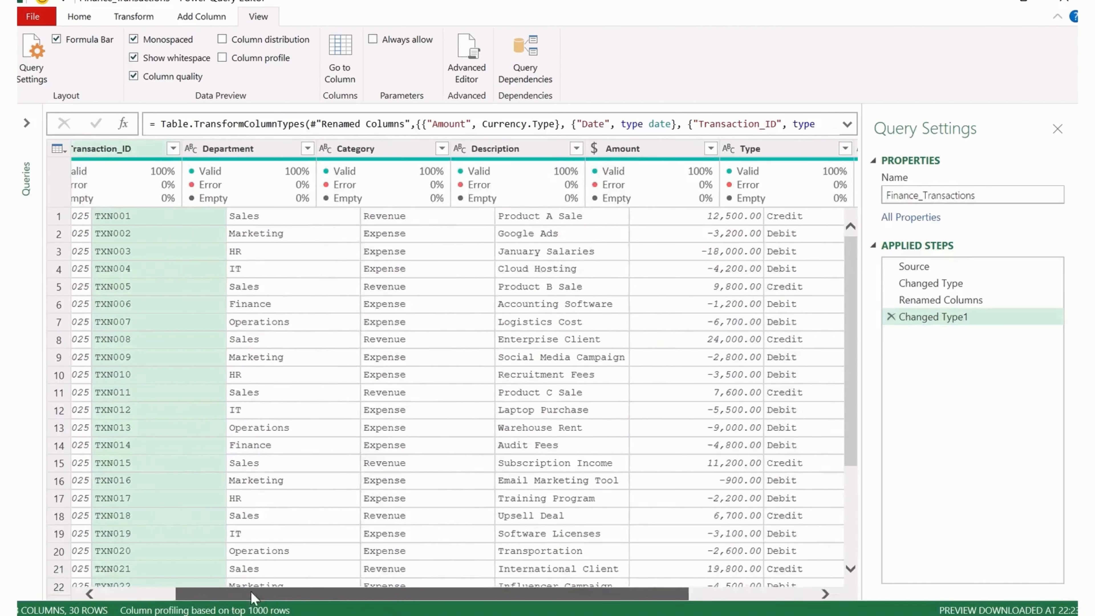
pyautogui.moveTo(254, 598); pyautogui.dragTo(173, 600)
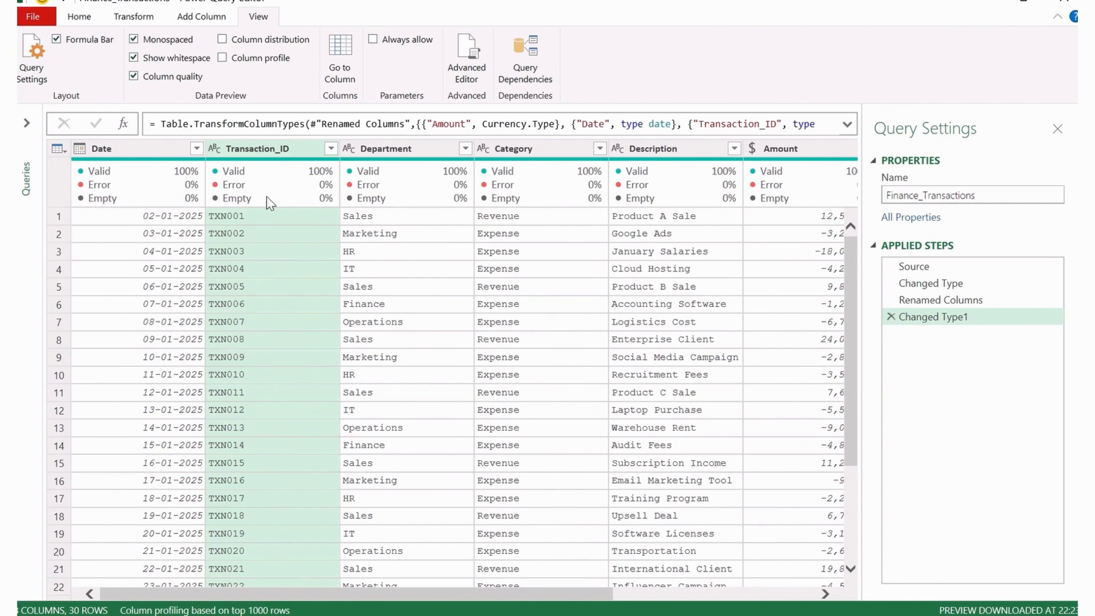
pyautogui.moveTo(396, 598); pyautogui.dragTo(712, 612)
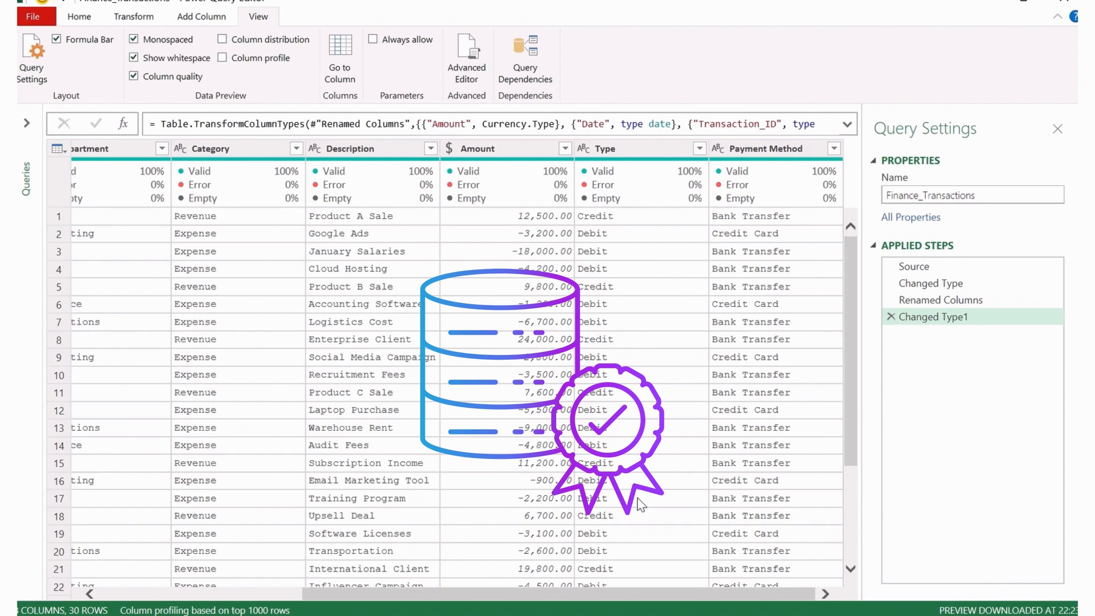
# Add a new column that extracts the year from the Date column.
pyautogui.moveTo(469, 604); pyautogui.dragTo(268, 604)
pyautogui.click(164, 146)
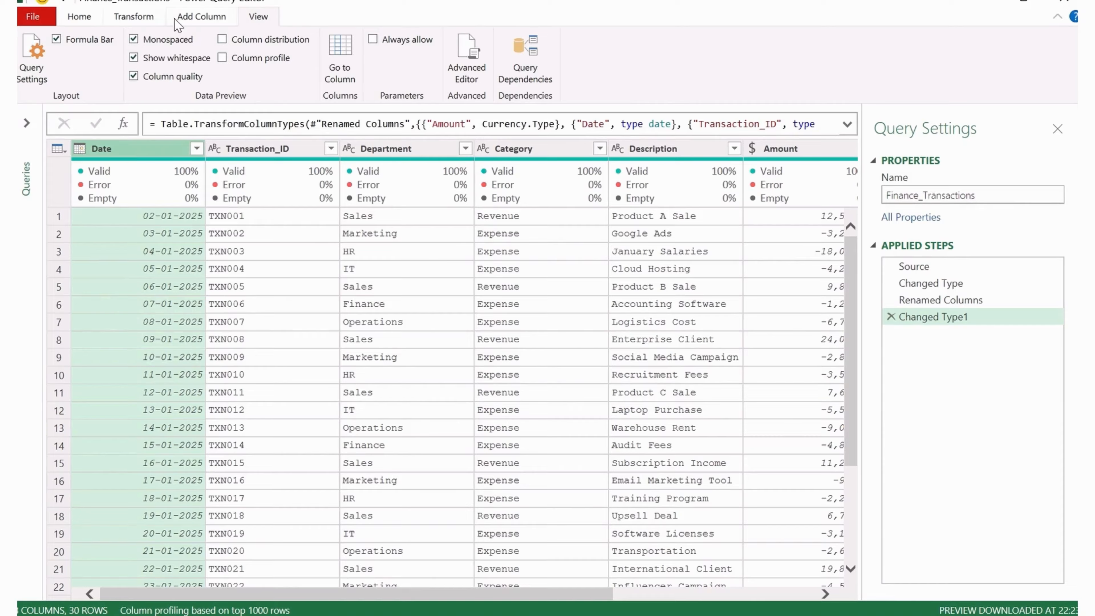
pyautogui.click(198, 18)
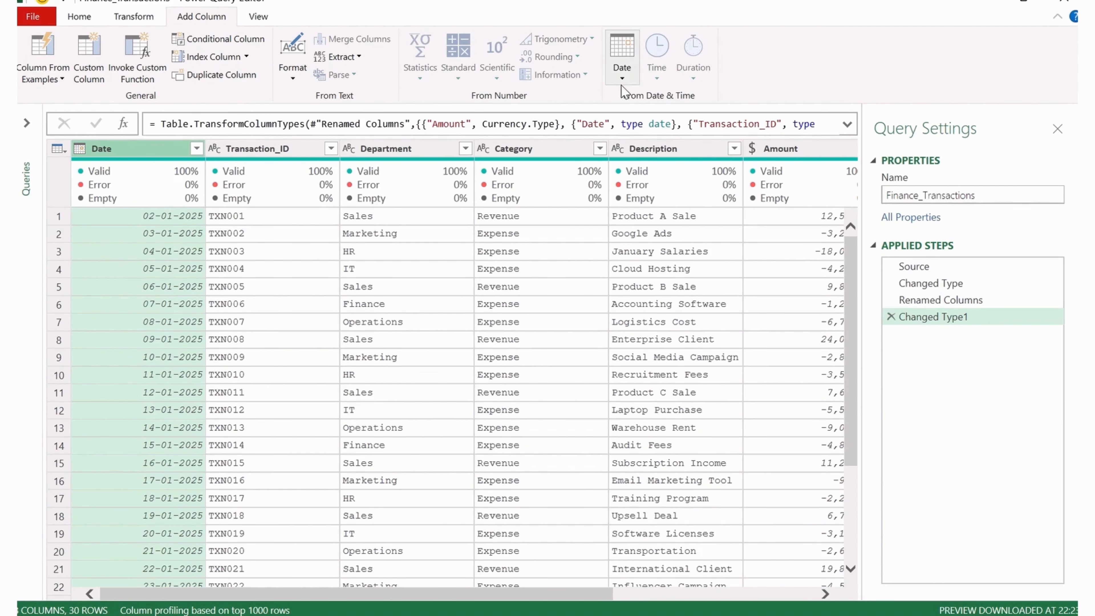
pyautogui.click(623, 75)
pyautogui.moveTo(665, 151)
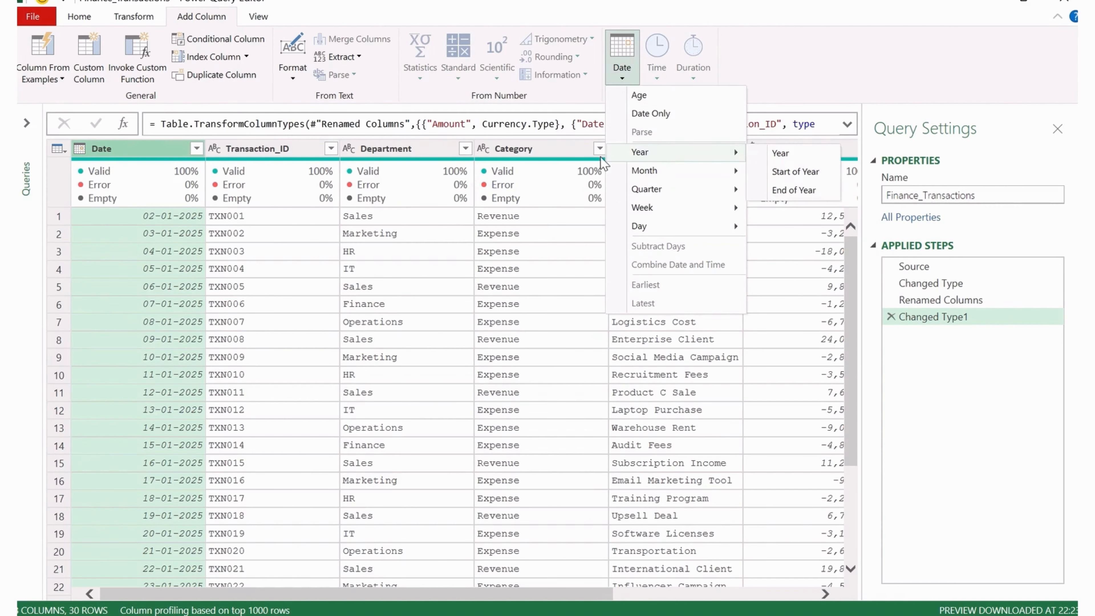
pyautogui.click(774, 157)
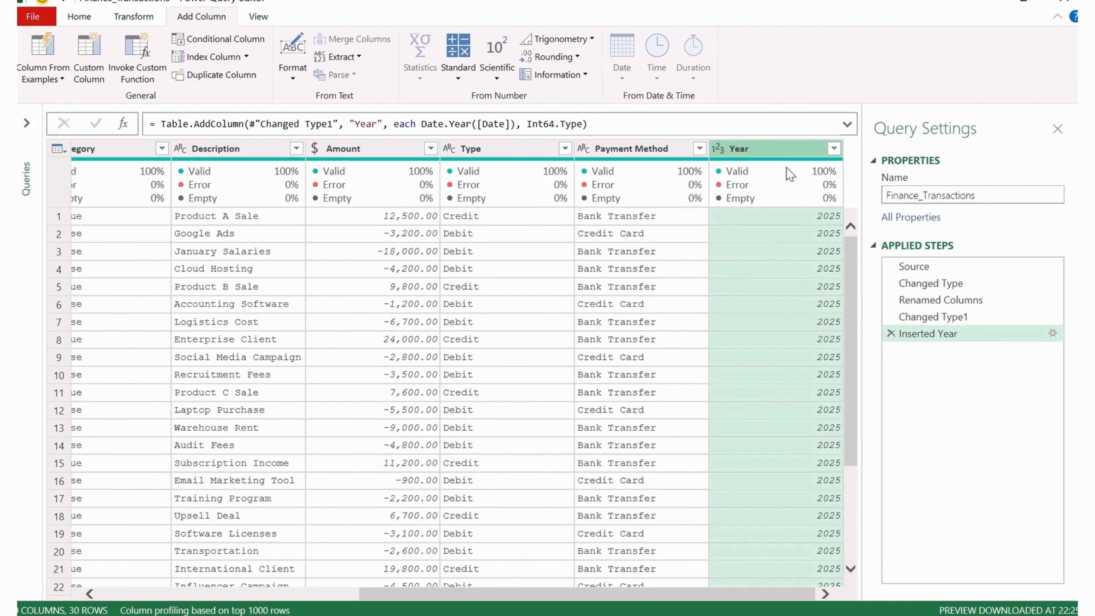
# Add a new column that extracts the month number from the Date column.
pyautogui.click(779, 228)
pyautogui.moveTo(753, 494); pyautogui.dragTo(491, 494)
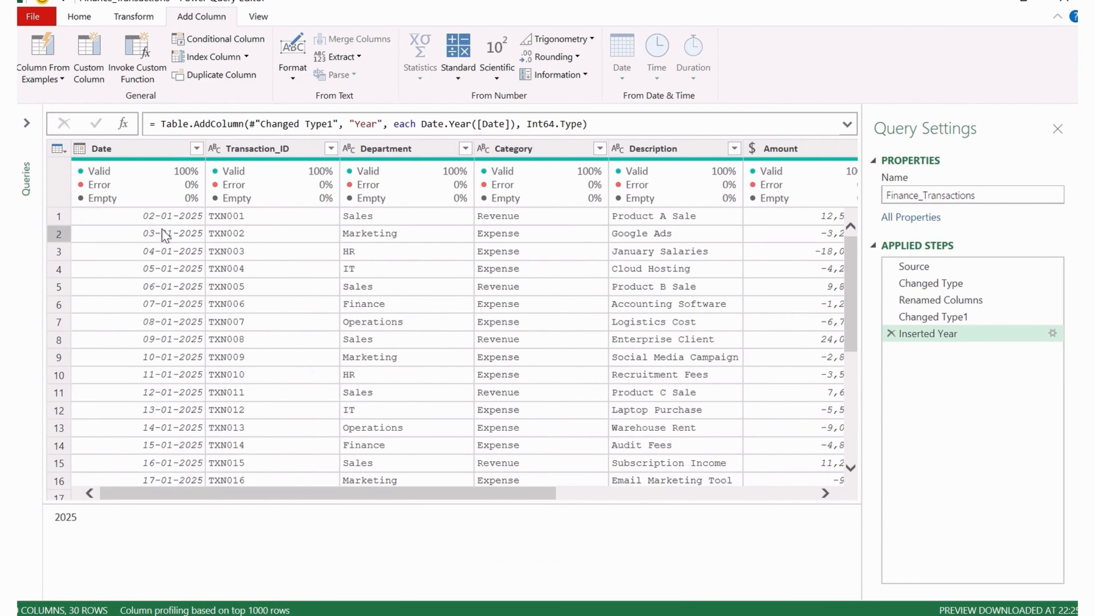
pyautogui.click(172, 148)
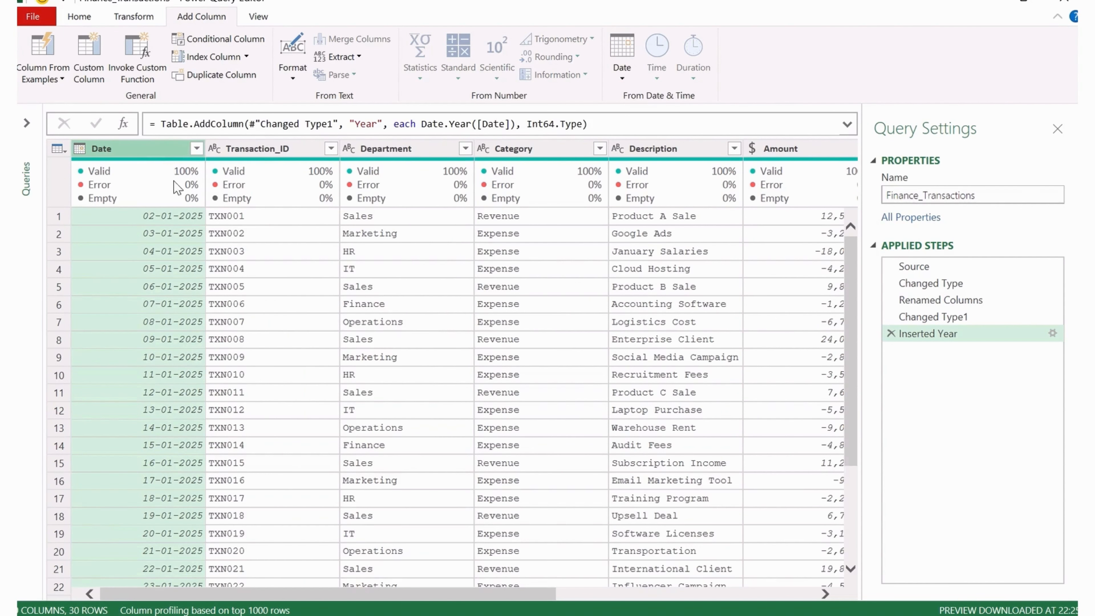
pyautogui.click(640, 82)
pyautogui.moveTo(711, 171)
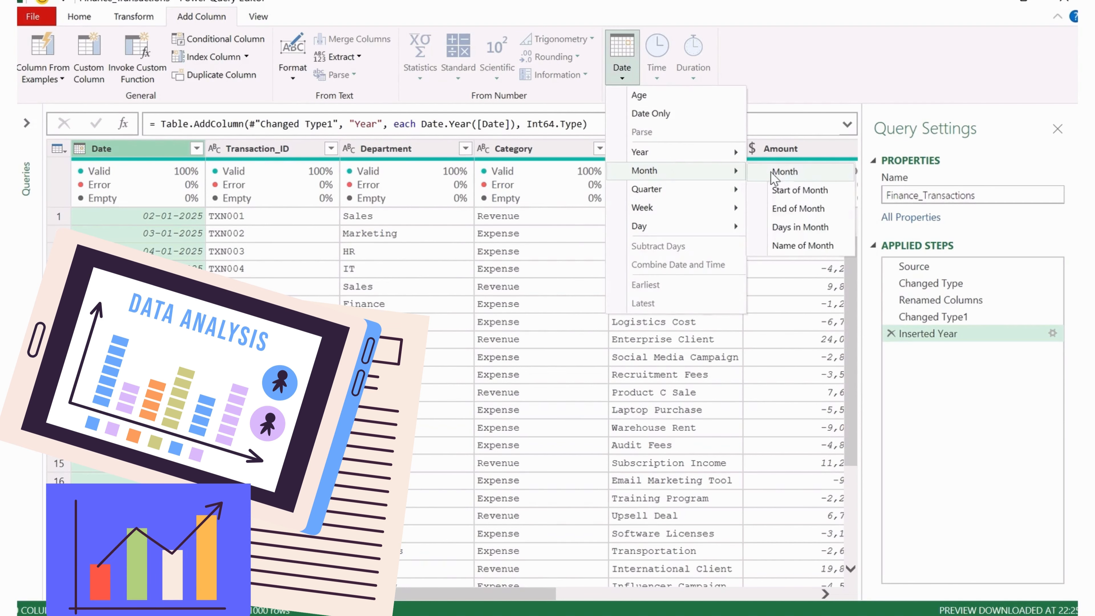
pyautogui.click(783, 172)
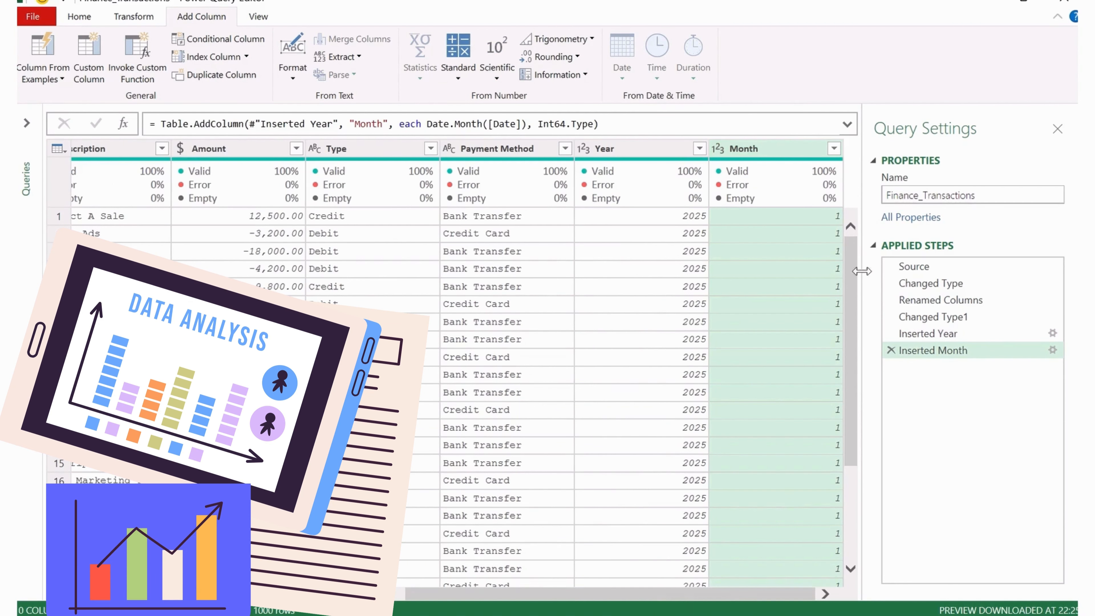
# Check the distinct values in the filter lists of the new Month and Year columns without filtering.
pyautogui.click(834, 148)
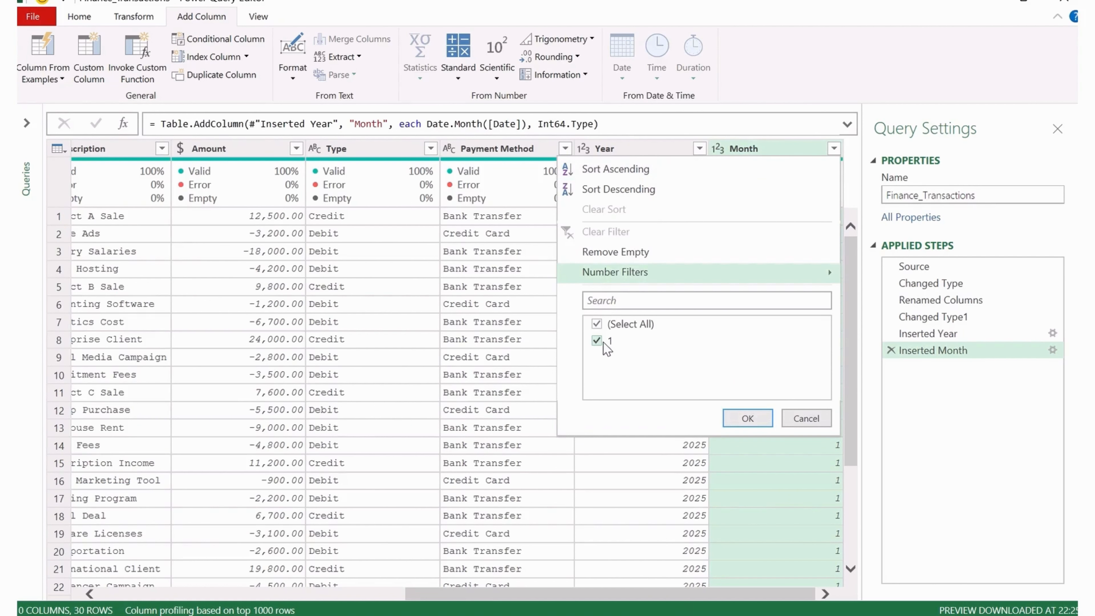
pyautogui.click(737, 456)
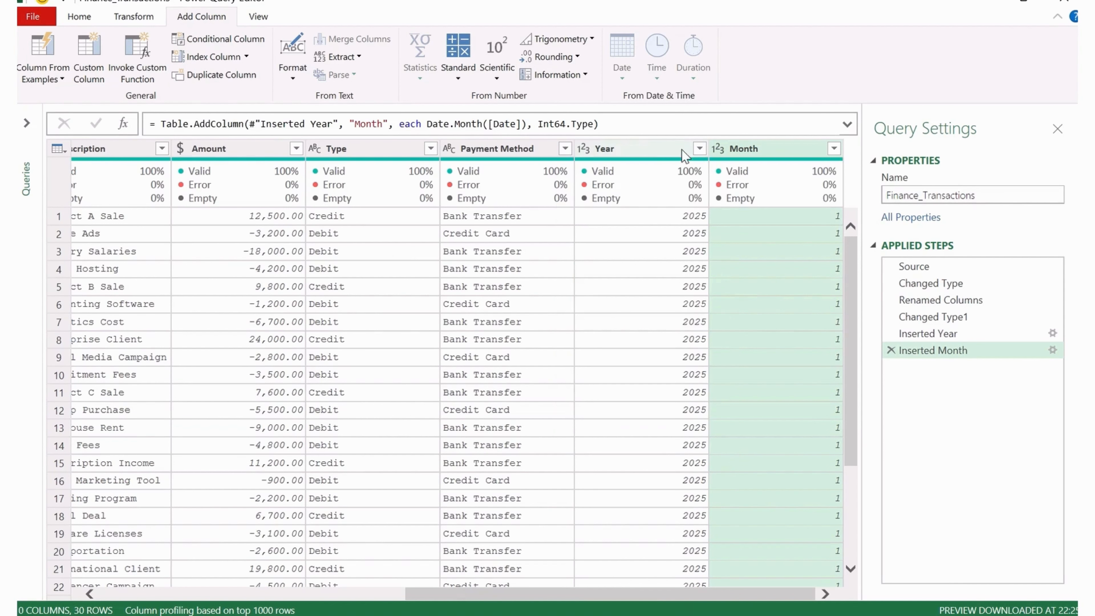
pyautogui.click(699, 149)
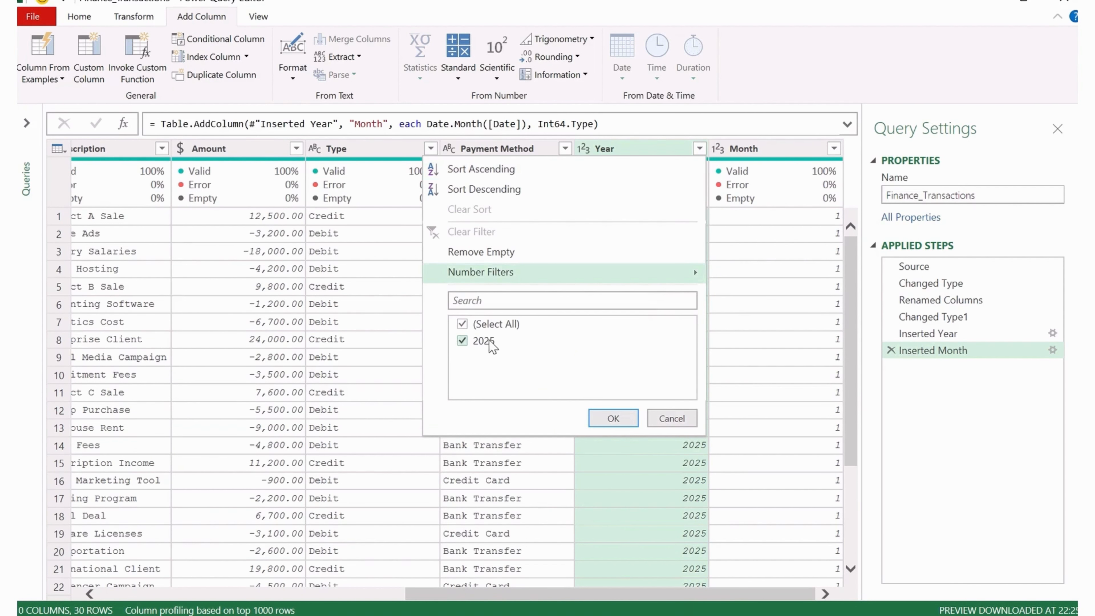
pyautogui.click(771, 268)
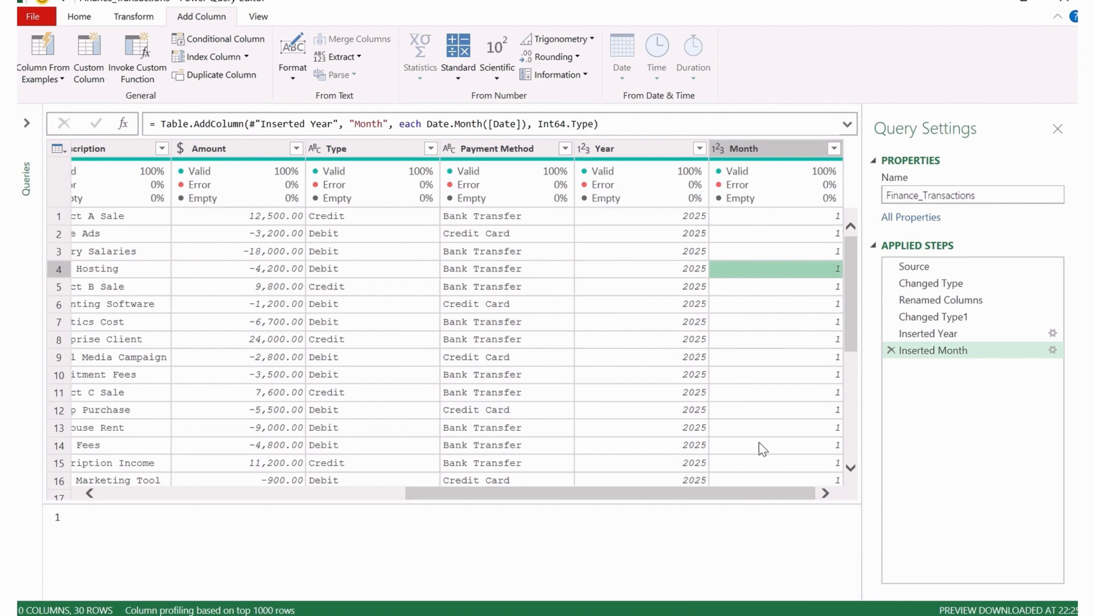
# Add a new column that extracts the day number from the Date column and review its values through the last row.
pyautogui.moveTo(745, 500); pyautogui.dragTo(289, 489)
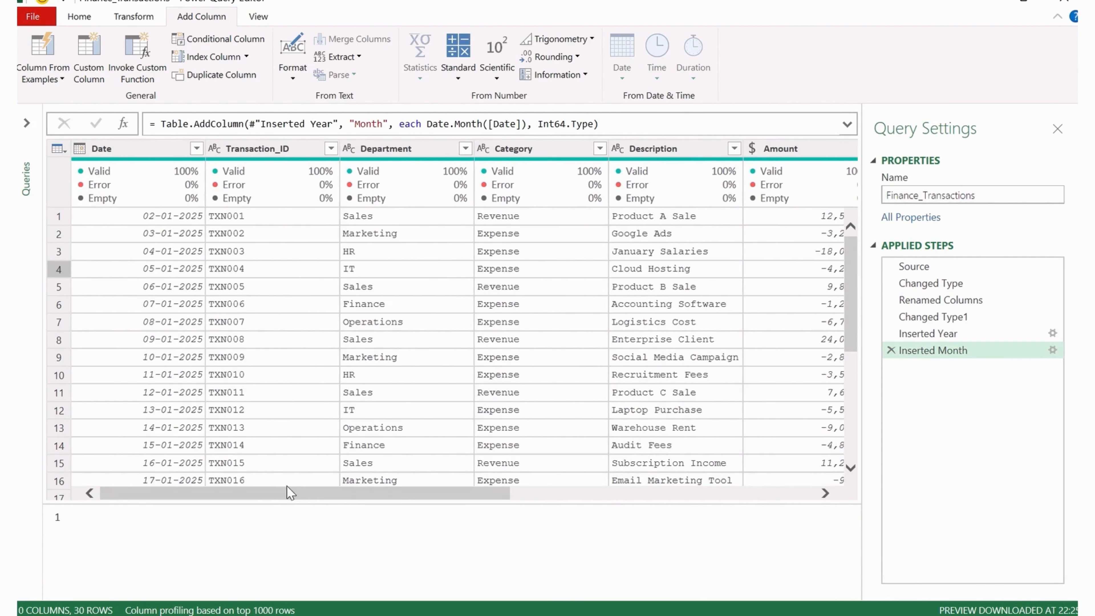
pyautogui.click(143, 152)
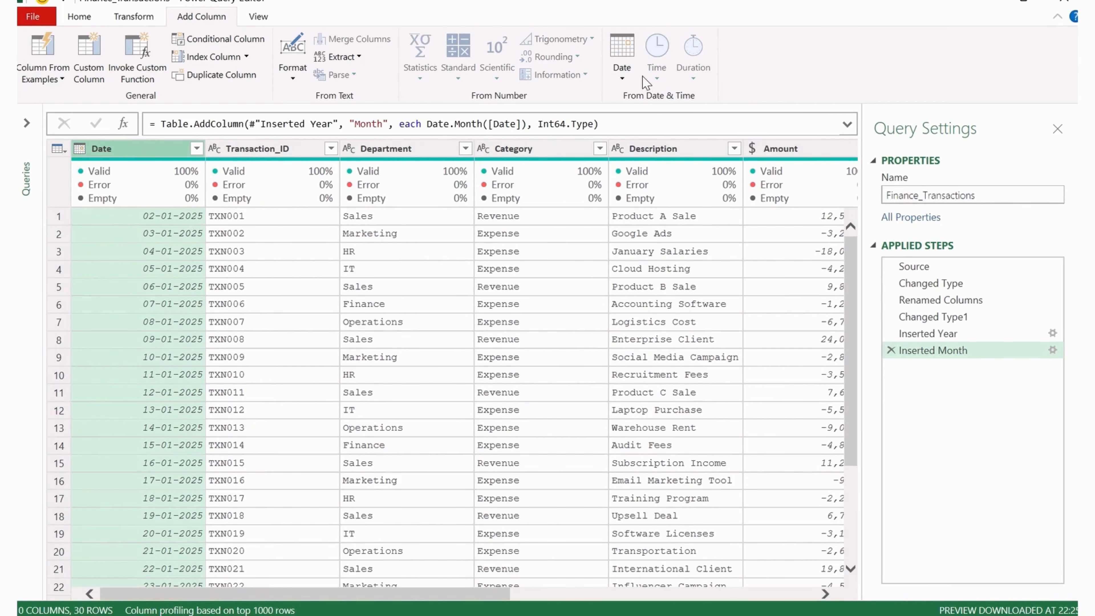
pyautogui.click(622, 73)
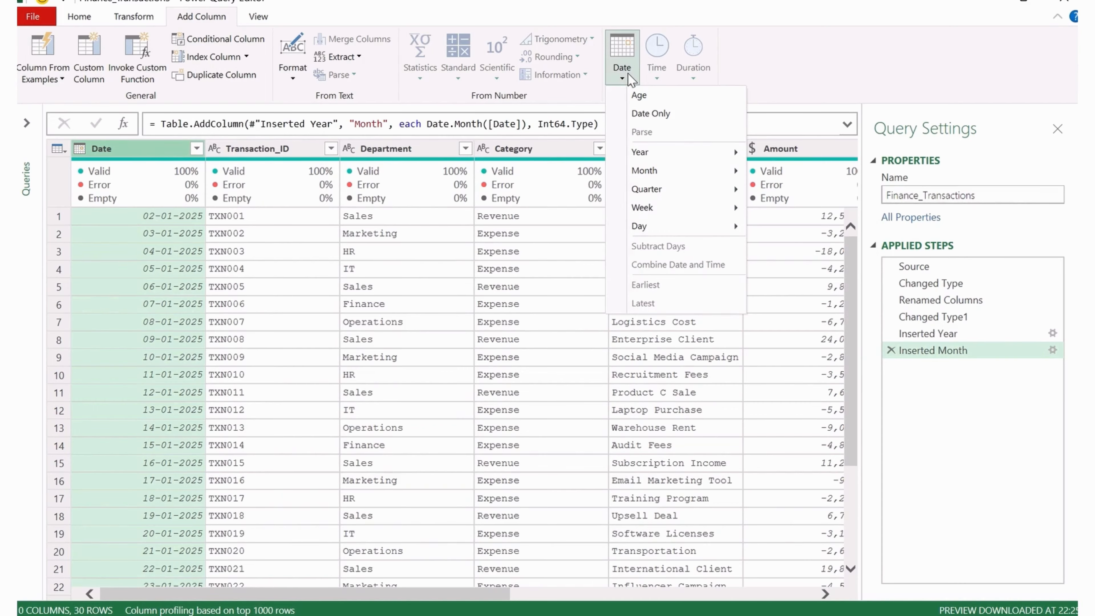
pyautogui.moveTo(662, 232)
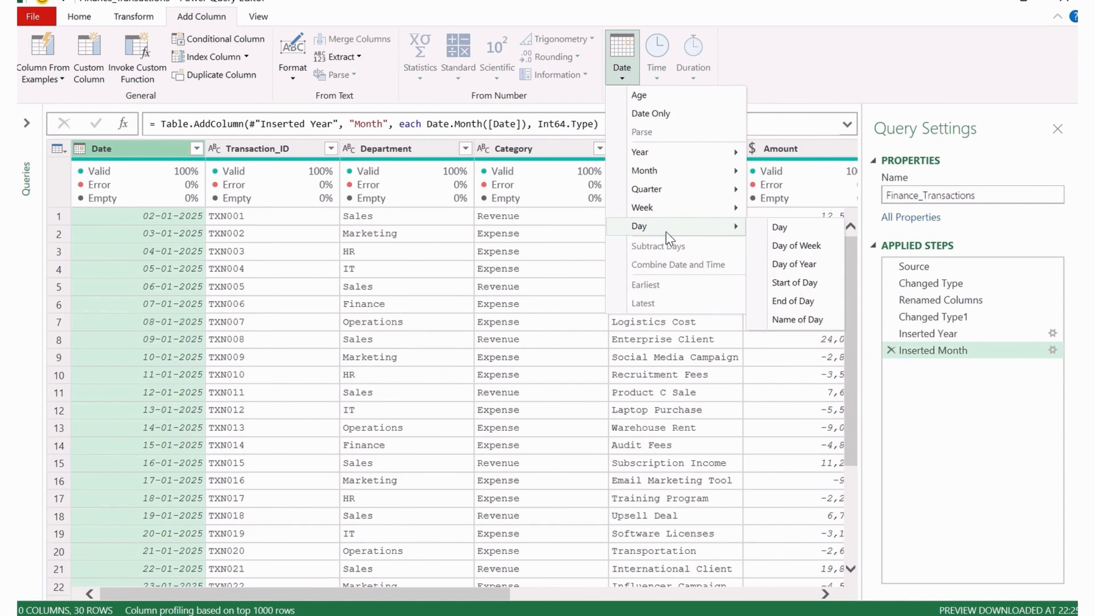
pyautogui.click(779, 228)
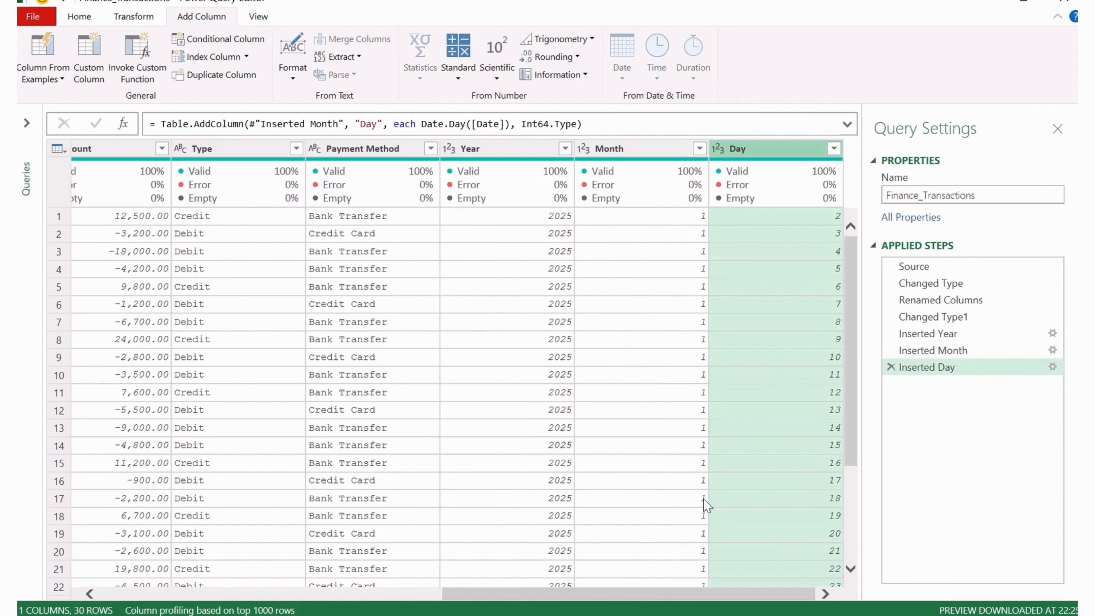
pyautogui.click(808, 237)
pyautogui.scroll(-5, 801, 309)
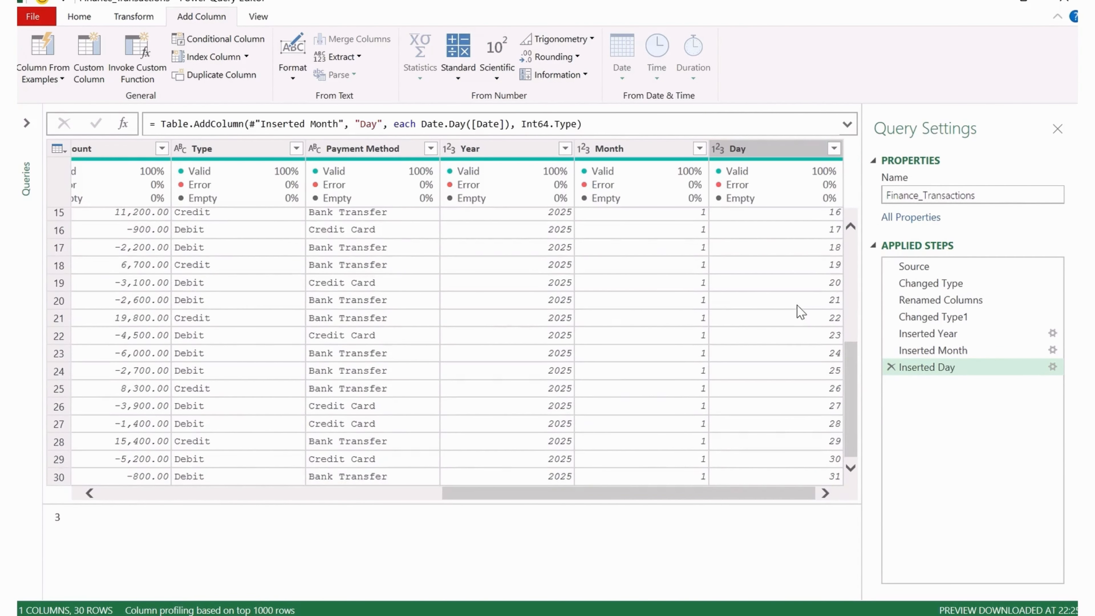
pyautogui.scroll(5, 798, 306)
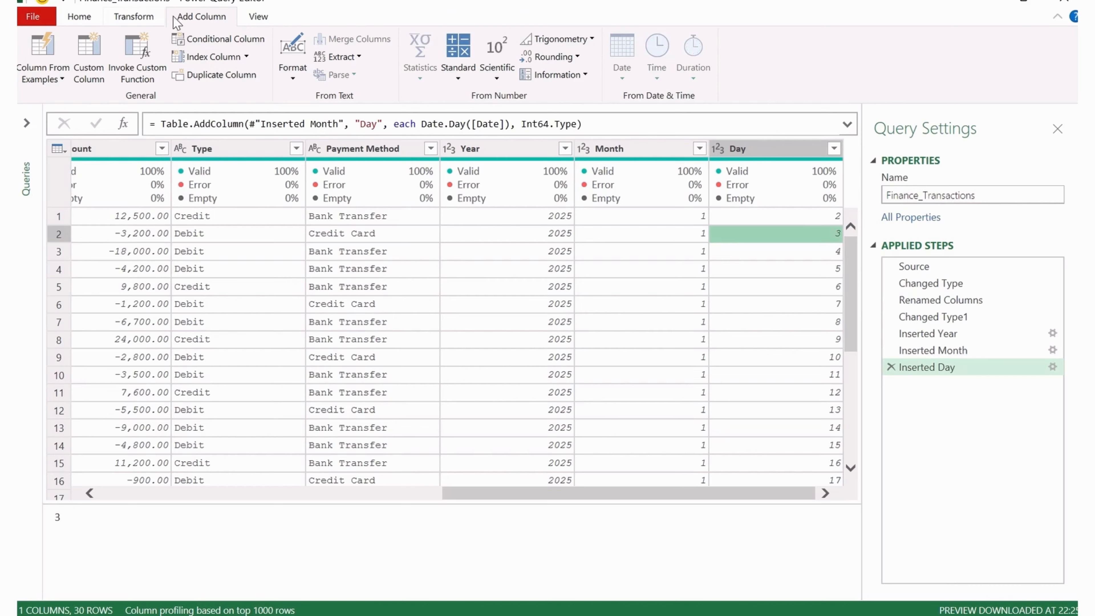
# Start a conditional column and name it Transaction Nature.
pyautogui.click(223, 39)
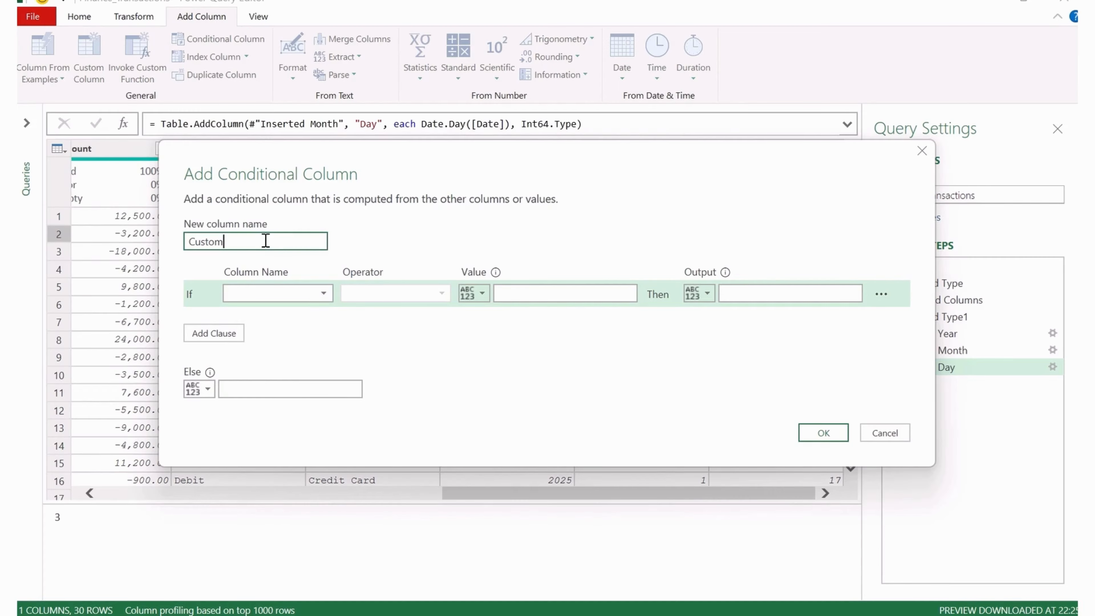
pyautogui.moveTo(264, 242); pyautogui.dragTo(110, 238)
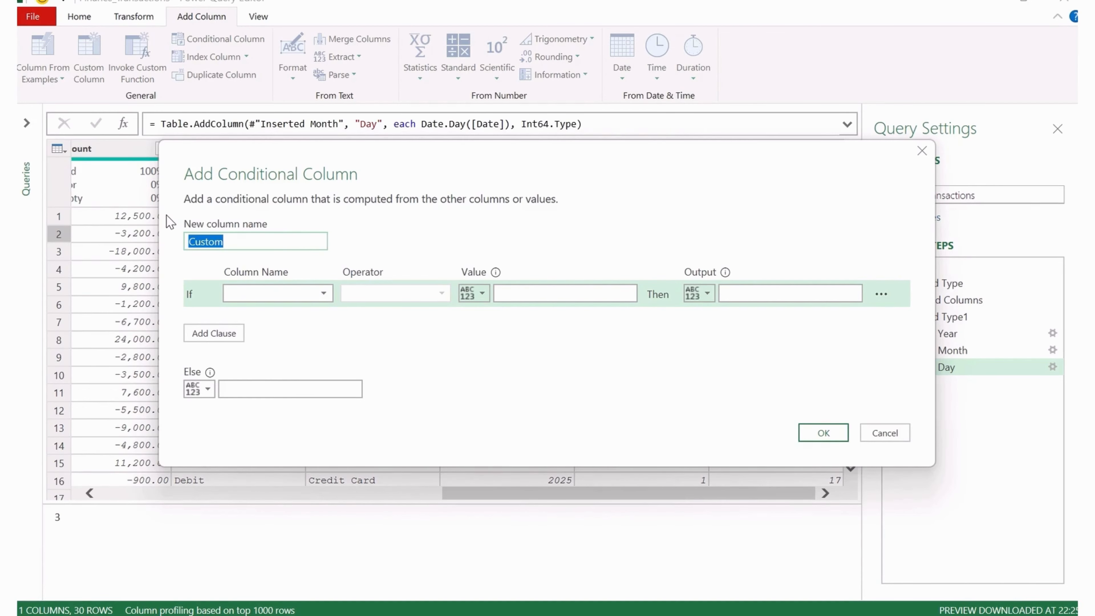
pyautogui.write('Transaction Nature')
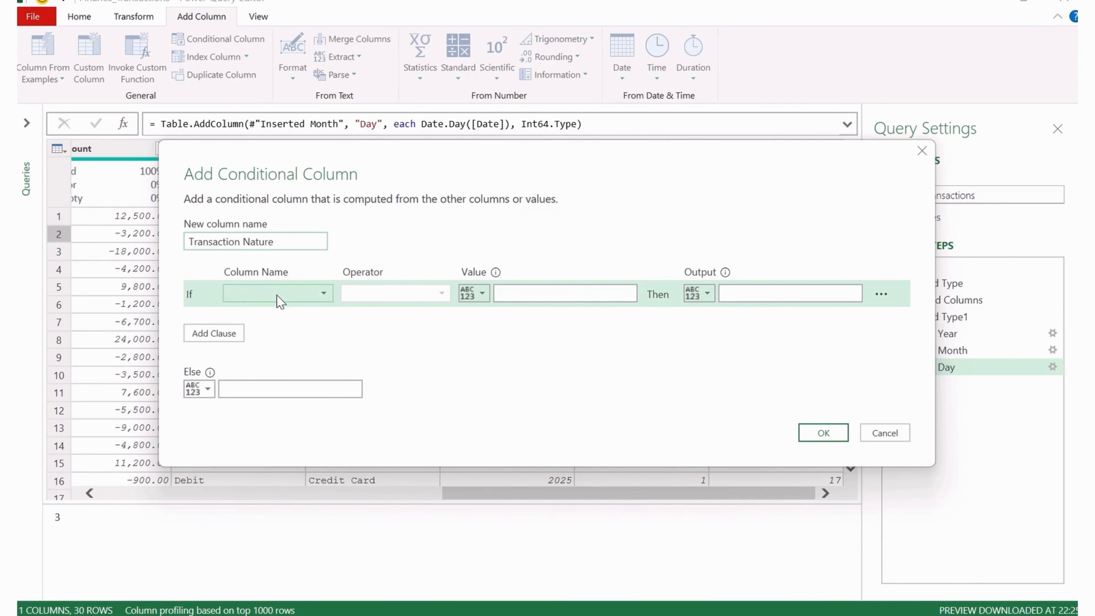
# Define the first condition so that an Amount greater than 0 outputs Revenue.
pyautogui.click(313, 293)
pyautogui.click(203, 422)
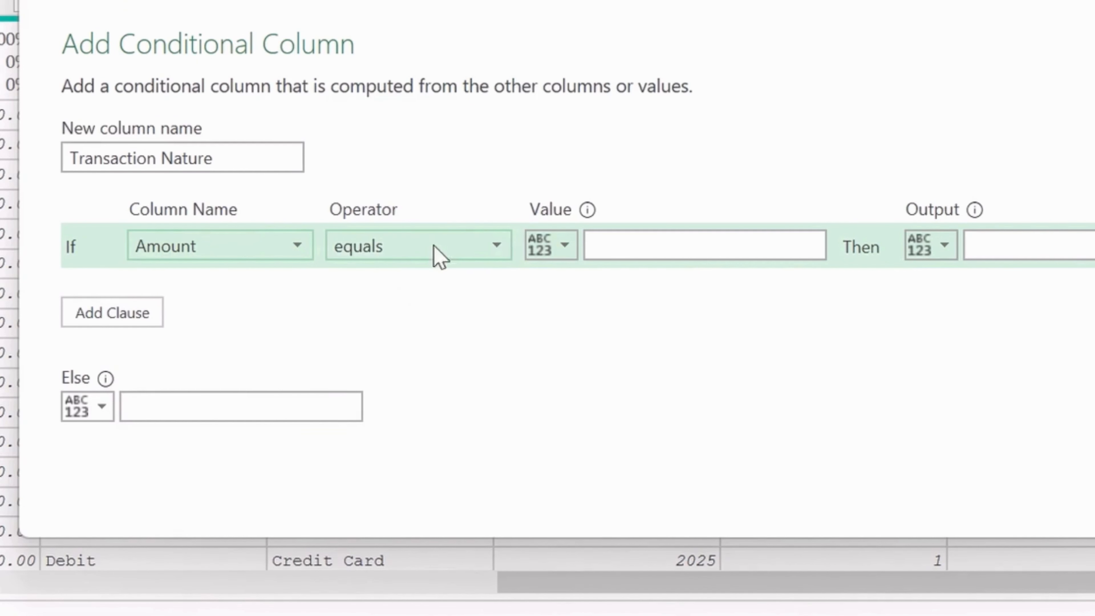
pyautogui.click(445, 247)
pyautogui.click(416, 336)
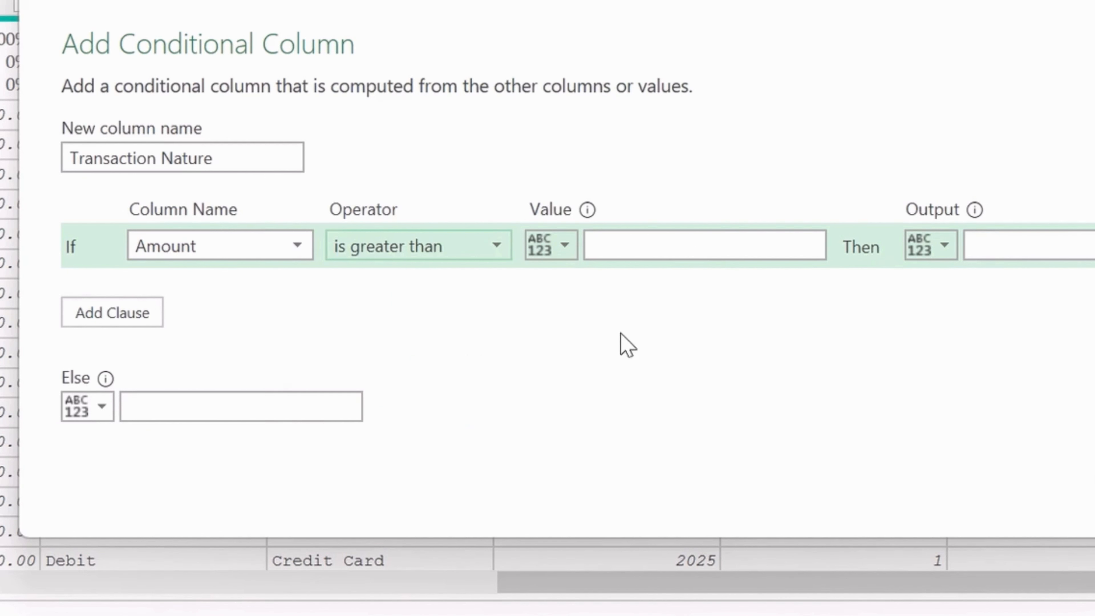
pyautogui.click(677, 248)
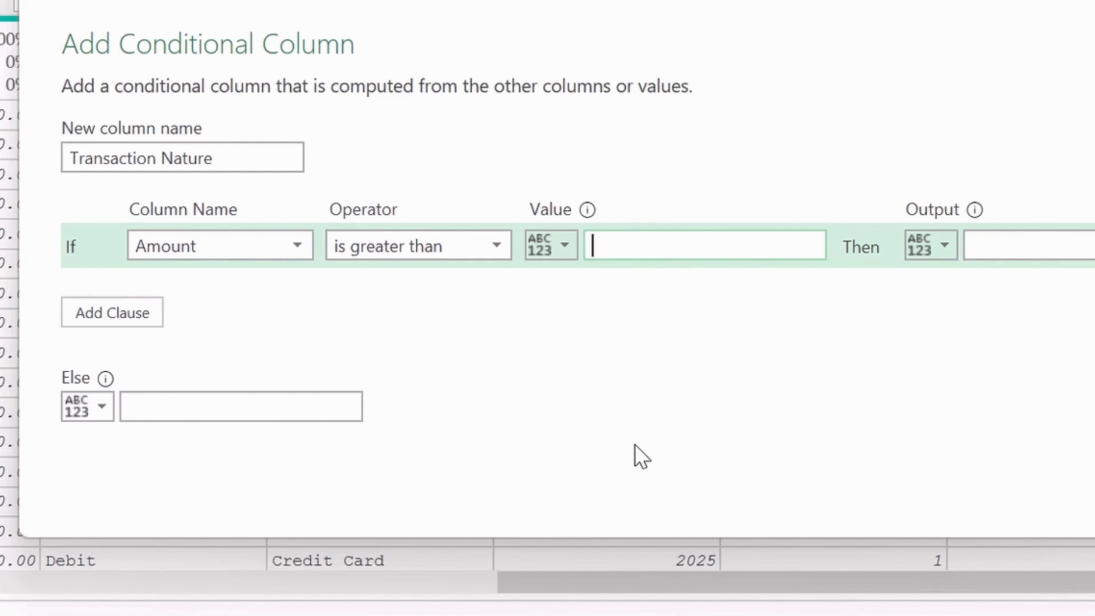
pyautogui.write('0')
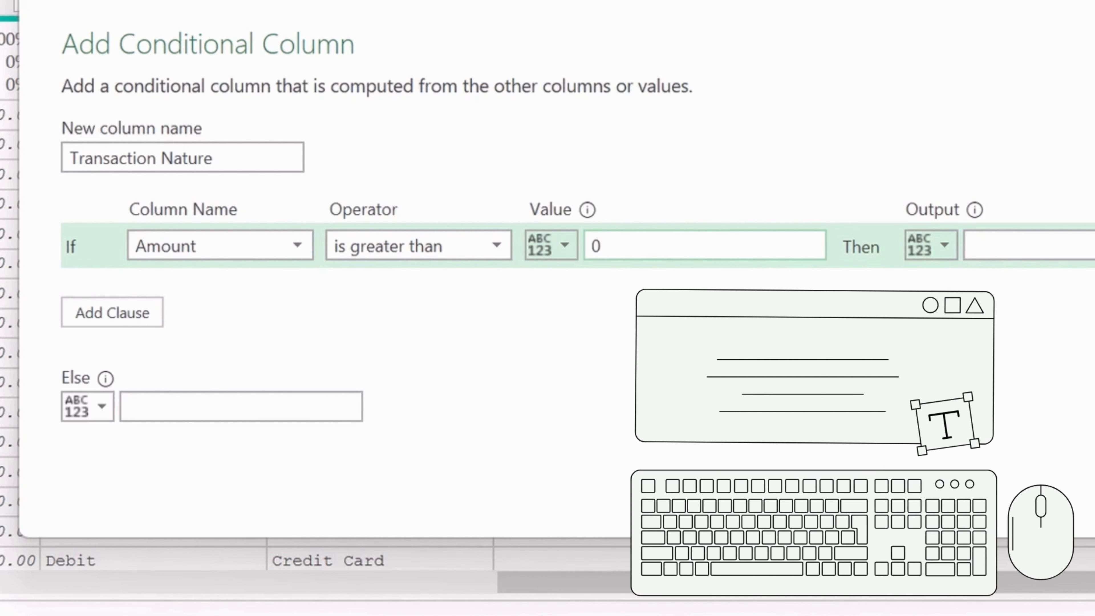
pyautogui.click(1041, 253)
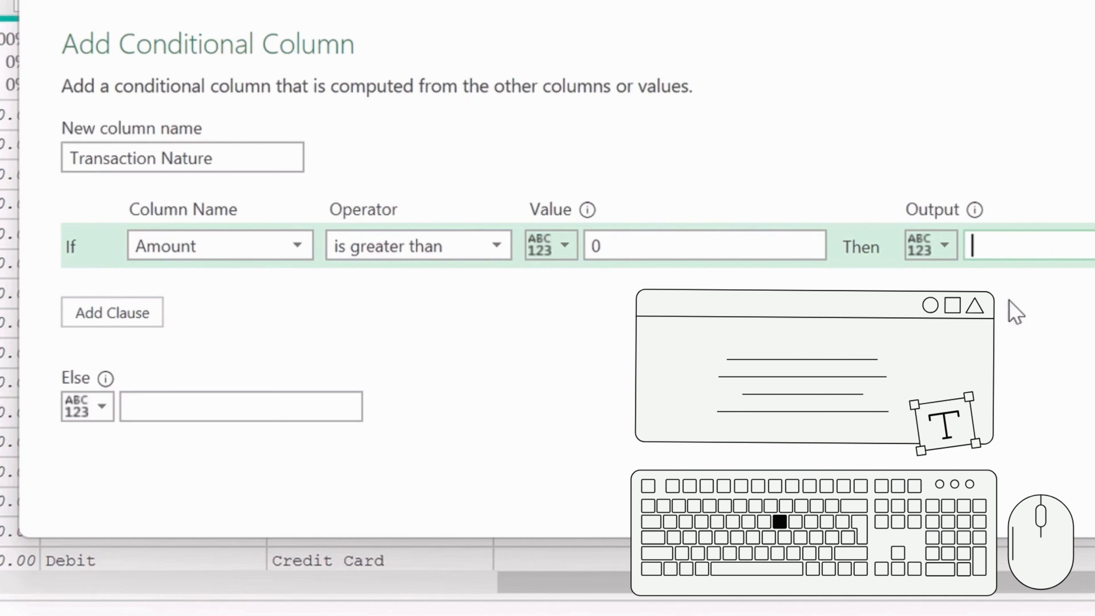
pyautogui.write('Revenue')
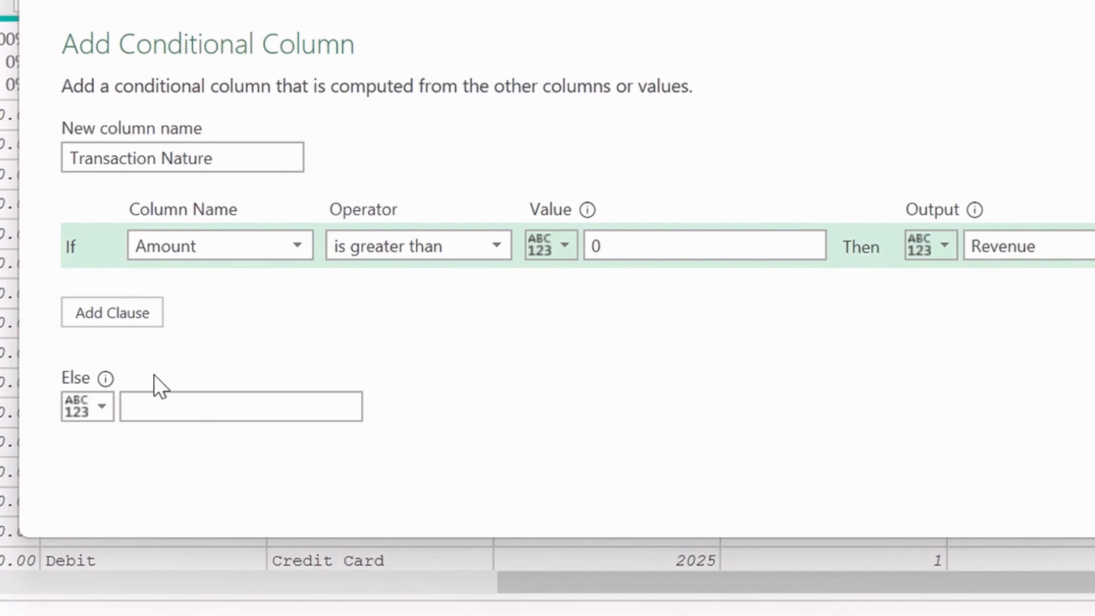
# Try adding three blank Else If clauses to the conditional column, and delete all of them.
pyautogui.click(150, 407)
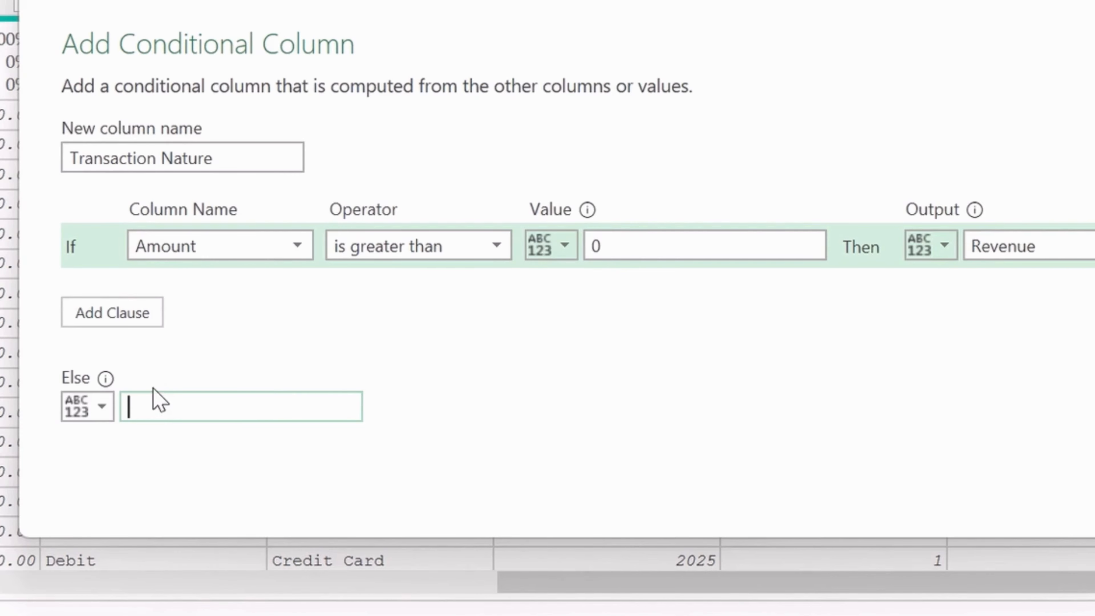
pyautogui.click(123, 323)
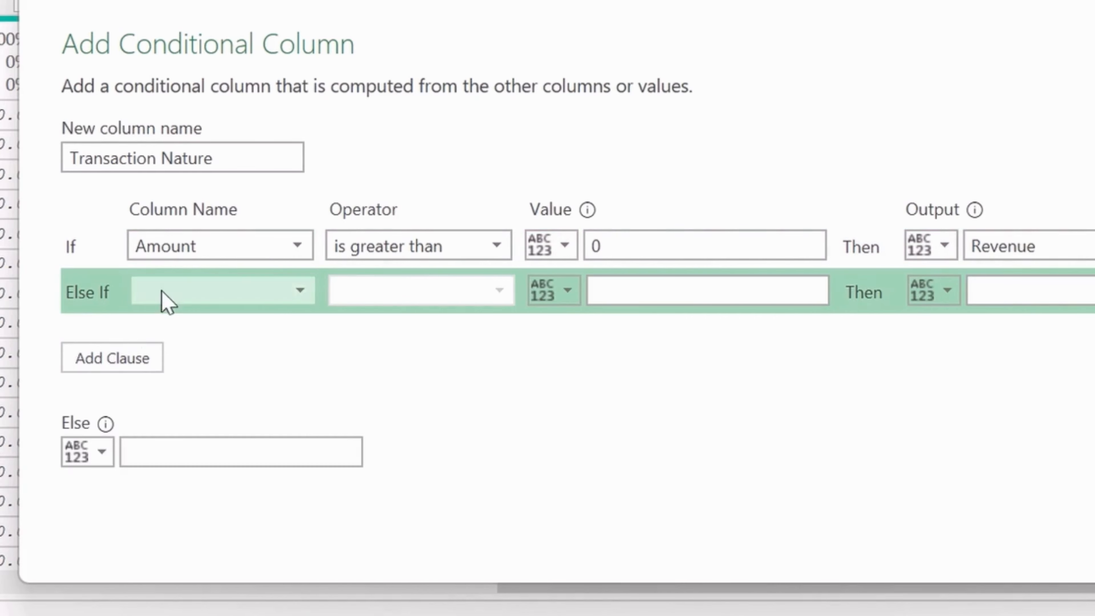
pyautogui.click(212, 293)
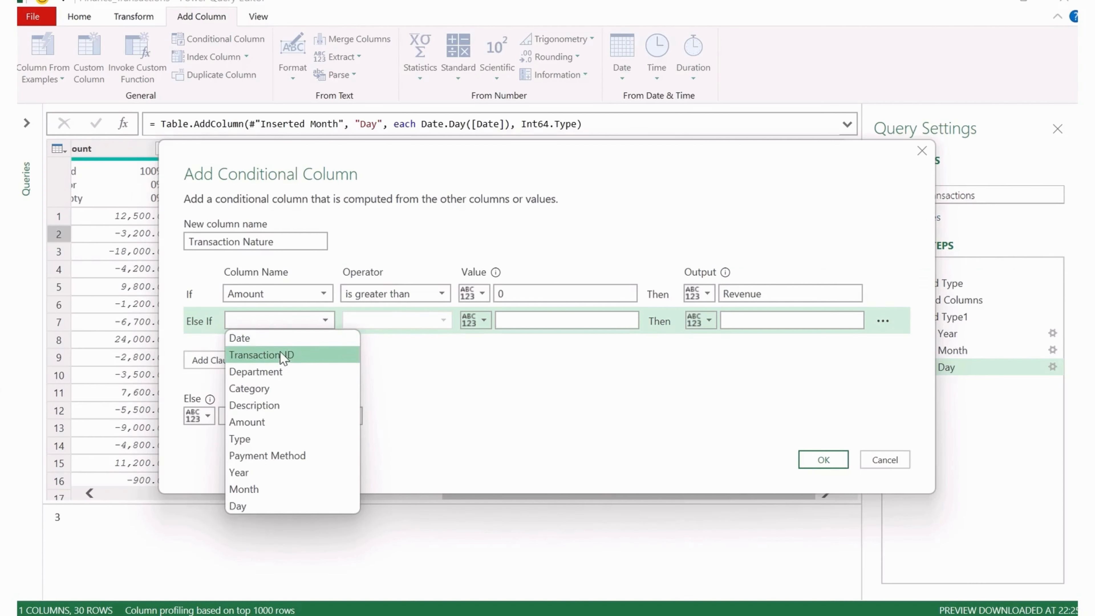
pyautogui.click(406, 379)
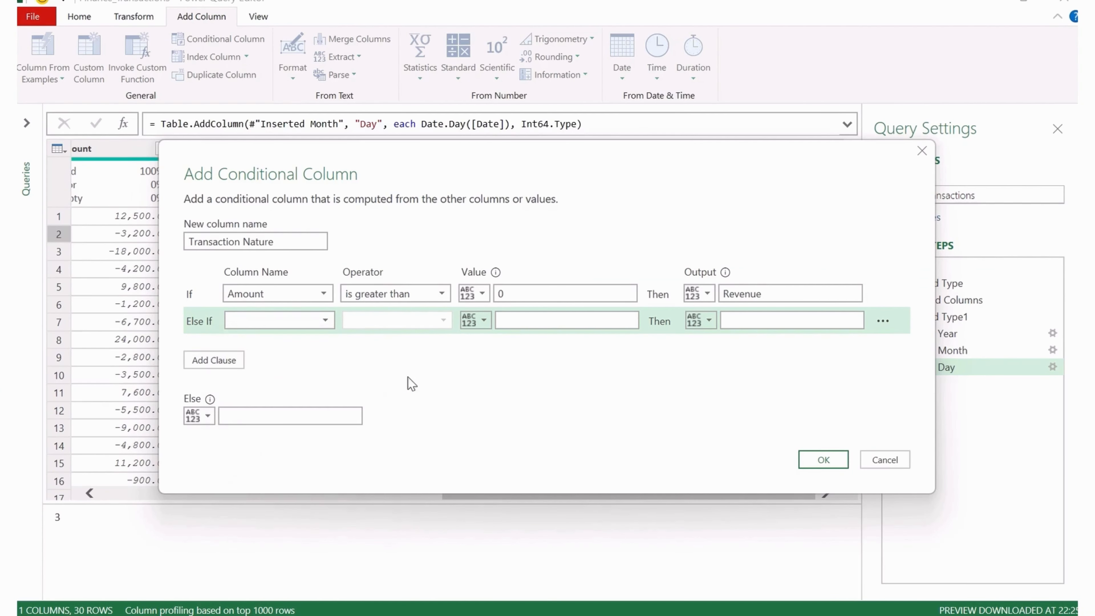
pyautogui.click(223, 366)
pyautogui.click(220, 388)
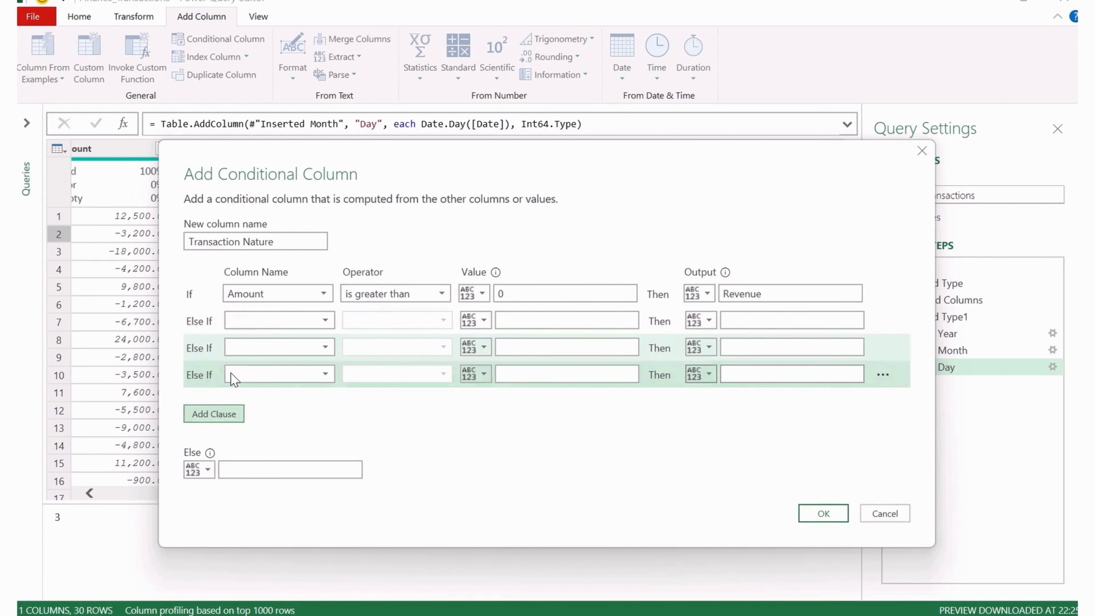
pyautogui.click(882, 375)
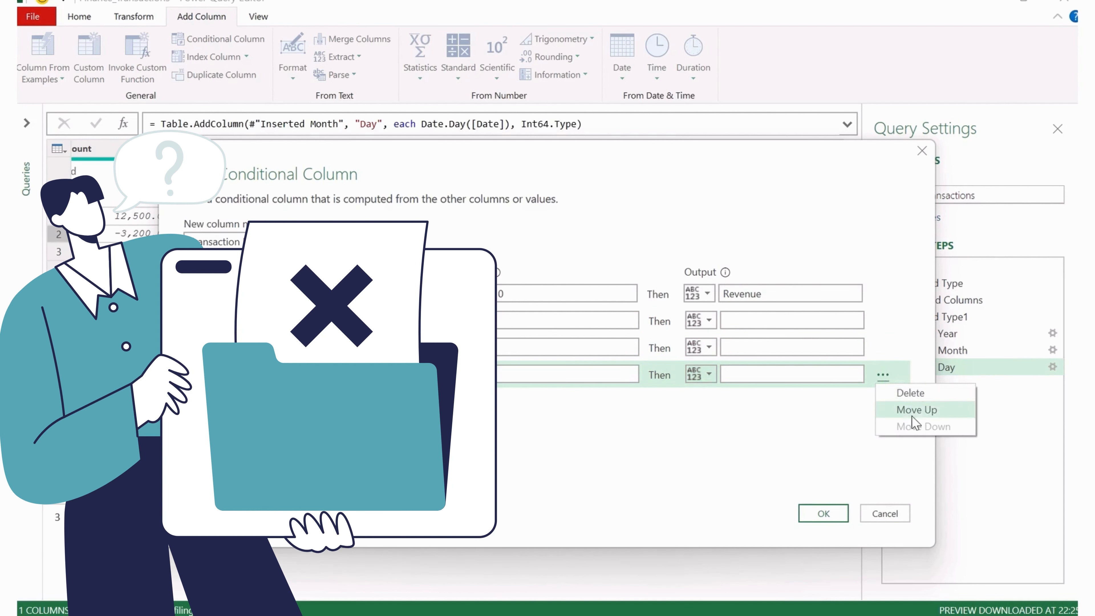
pyautogui.click(911, 391)
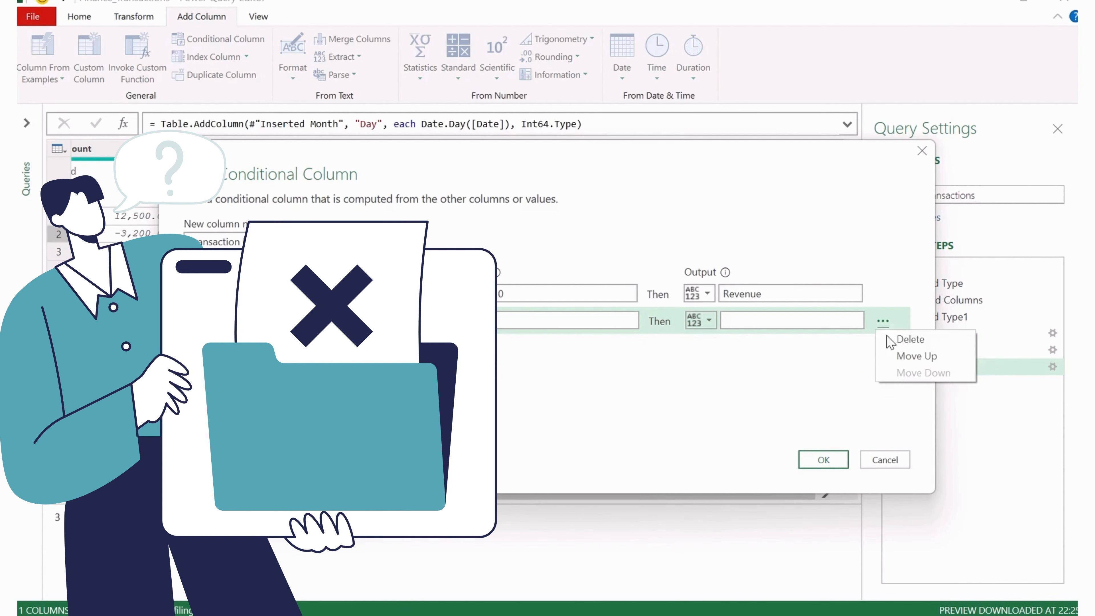
pyautogui.click(890, 341)
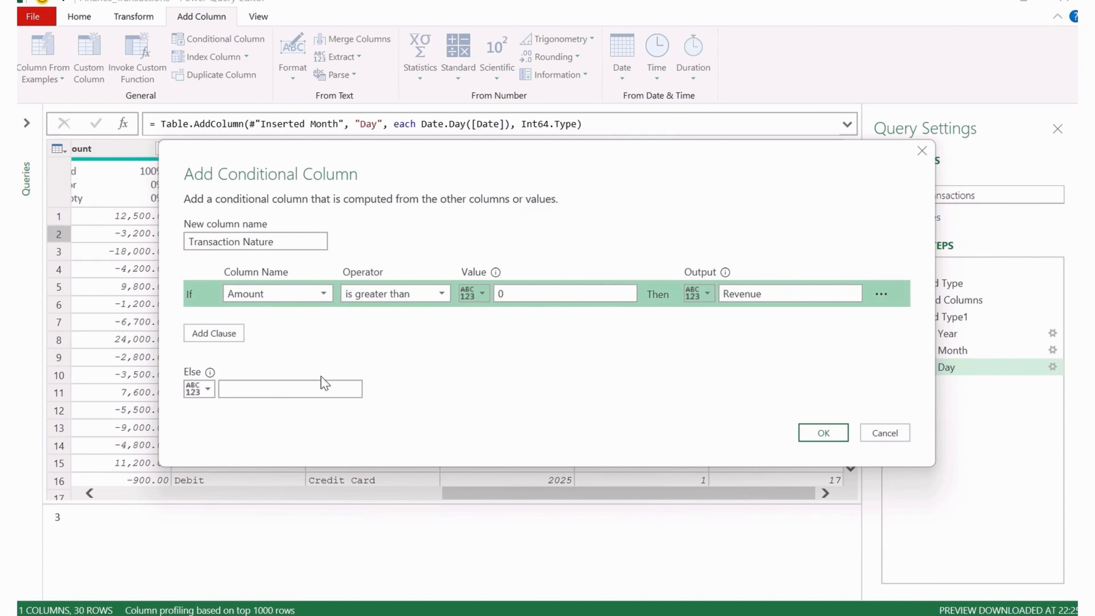
# Set the Else output to Expense, create the conditional column and review its values through the last row.
pyautogui.click(273, 385)
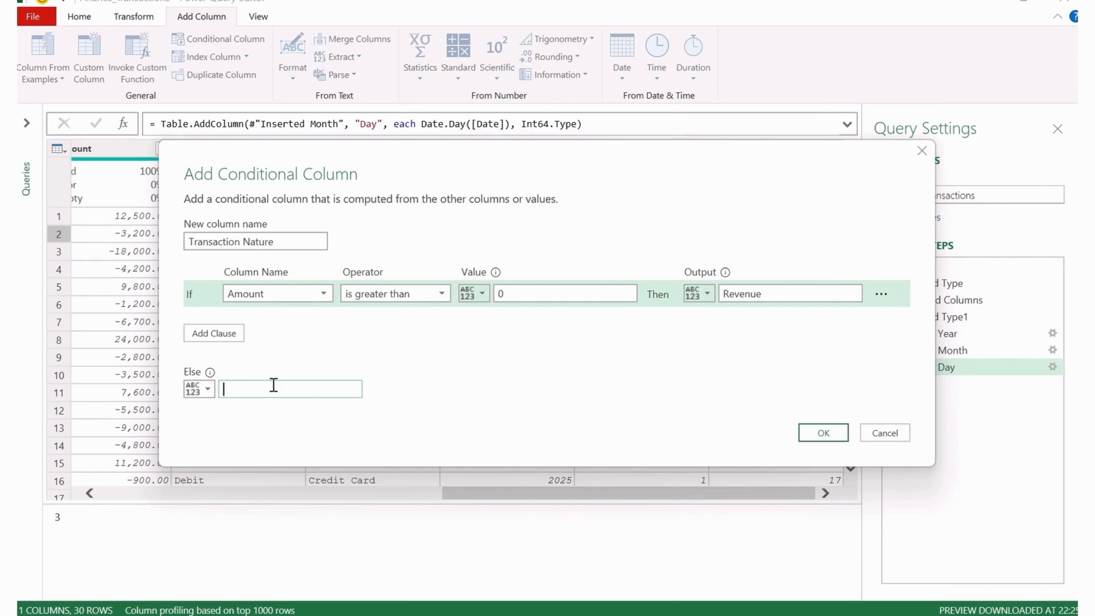
pyautogui.write('Expense')
pyautogui.click(821, 433)
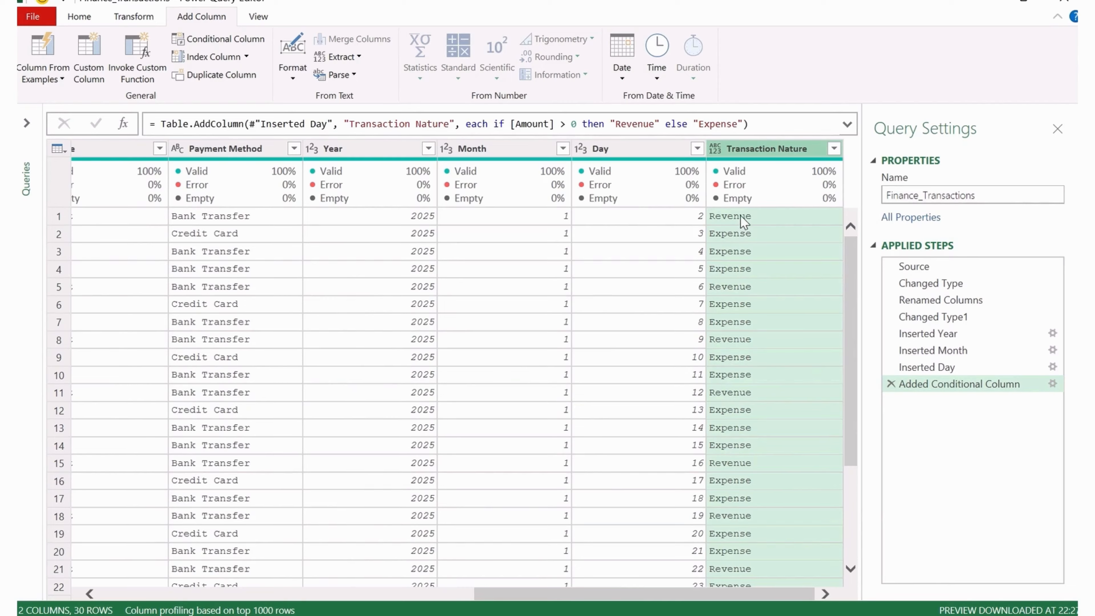
pyautogui.scroll(-2, 741, 297)
pyautogui.scroll(-2, 742, 298)
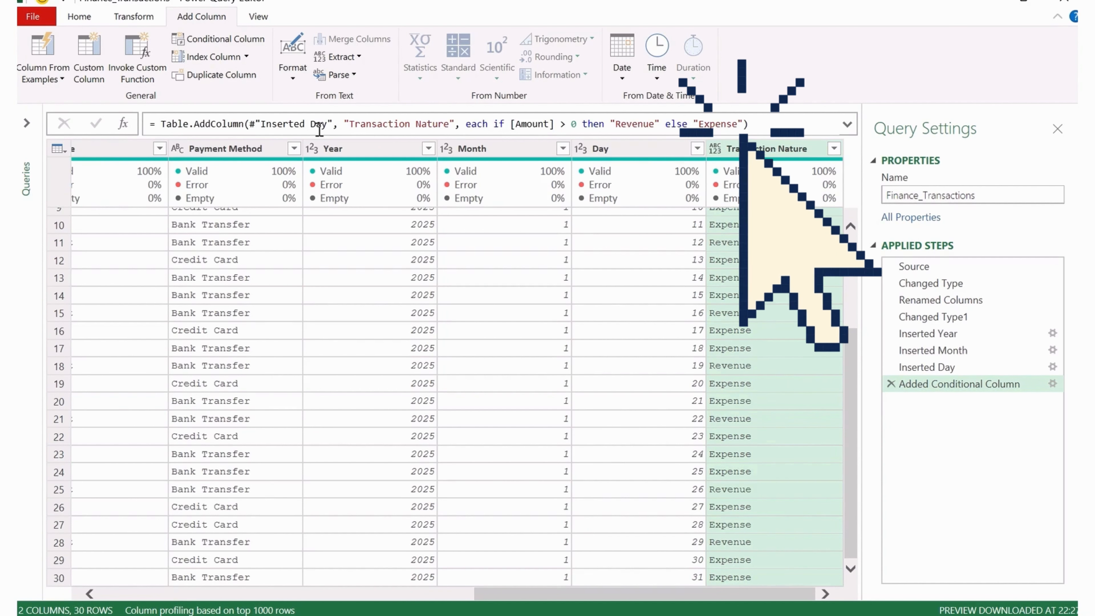
# Start a custom column and name it Absolute Amt.
pyautogui.click(762, 126)
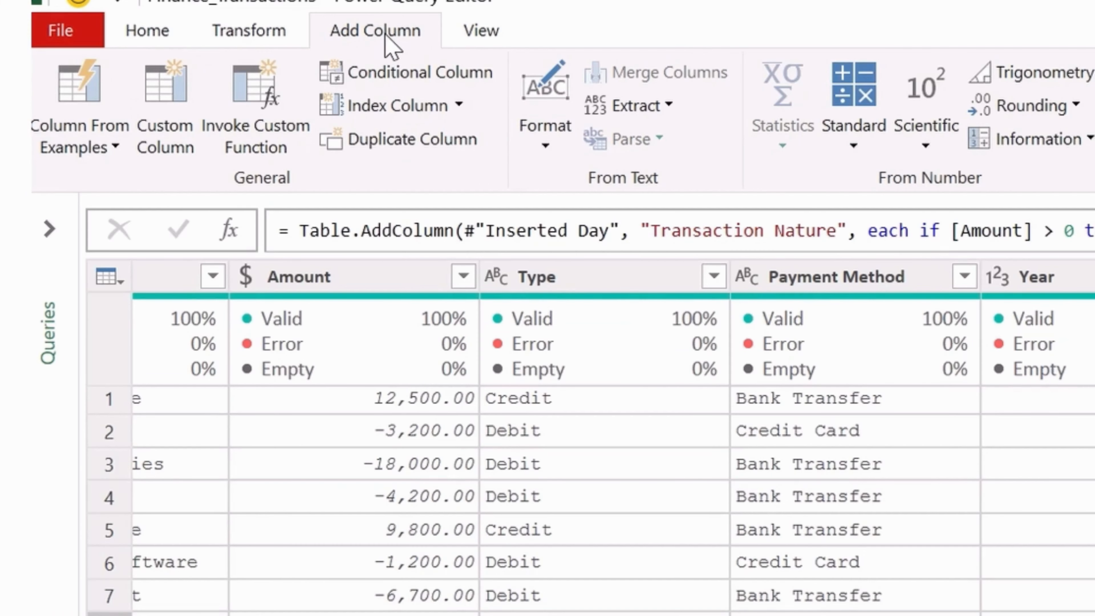
pyautogui.click(152, 160)
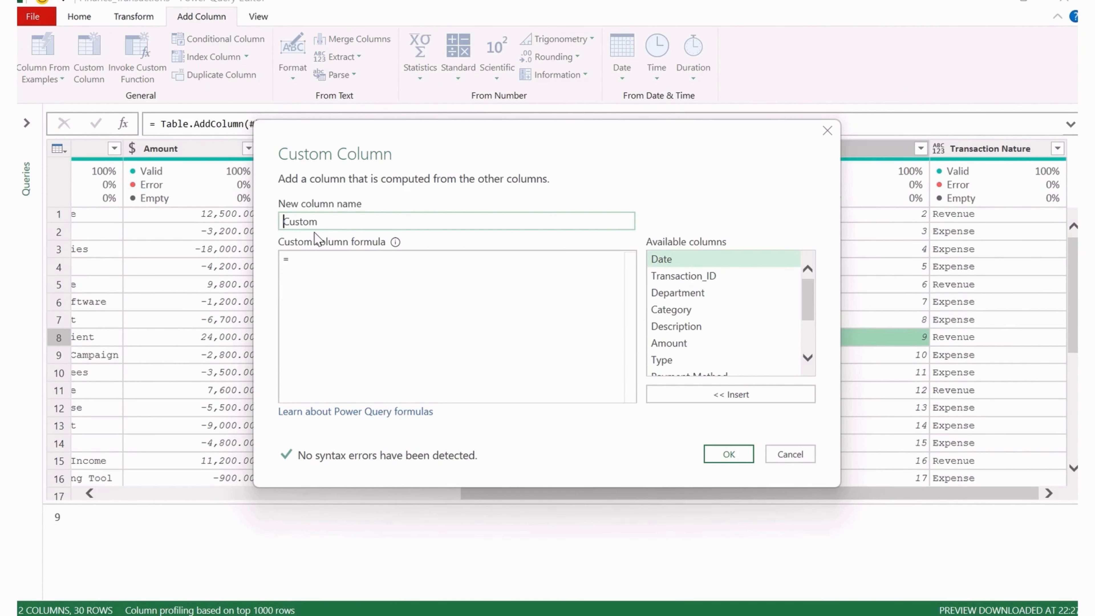
pyautogui.press('Delete')
pyautogui.write('A')
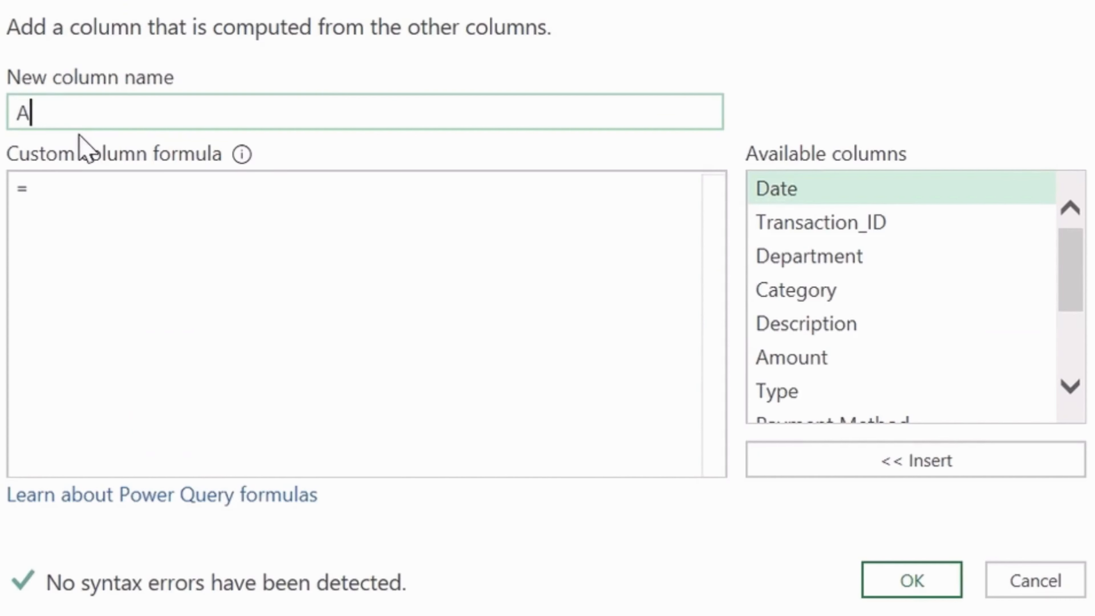
pyautogui.write('bsolute Amo')
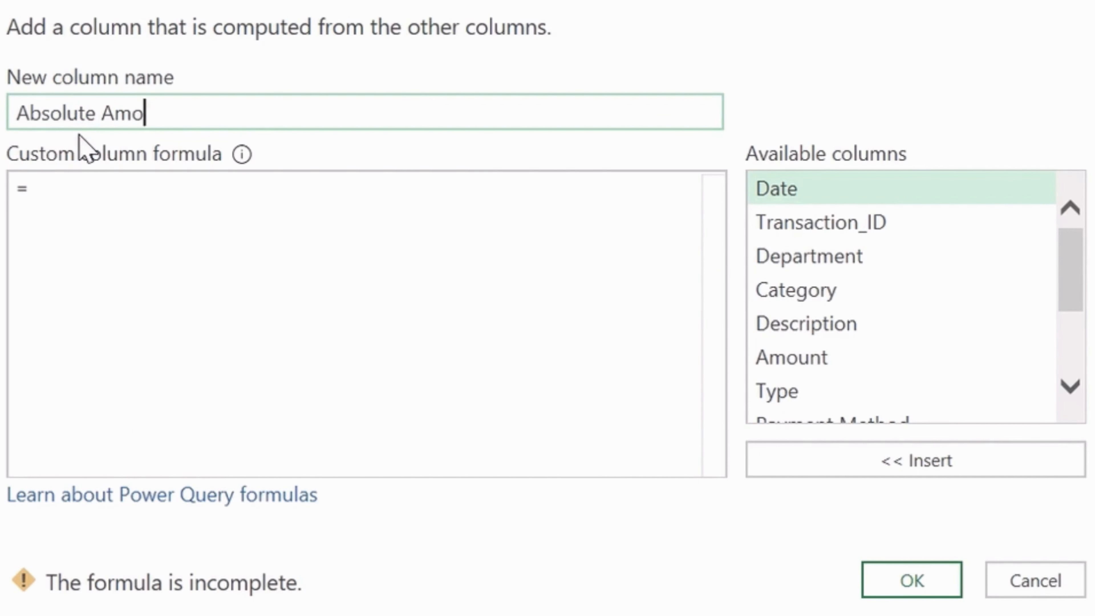
pyautogui.press('BackSpace')
pyautogui.write('t')
pyautogui.click(108, 181)
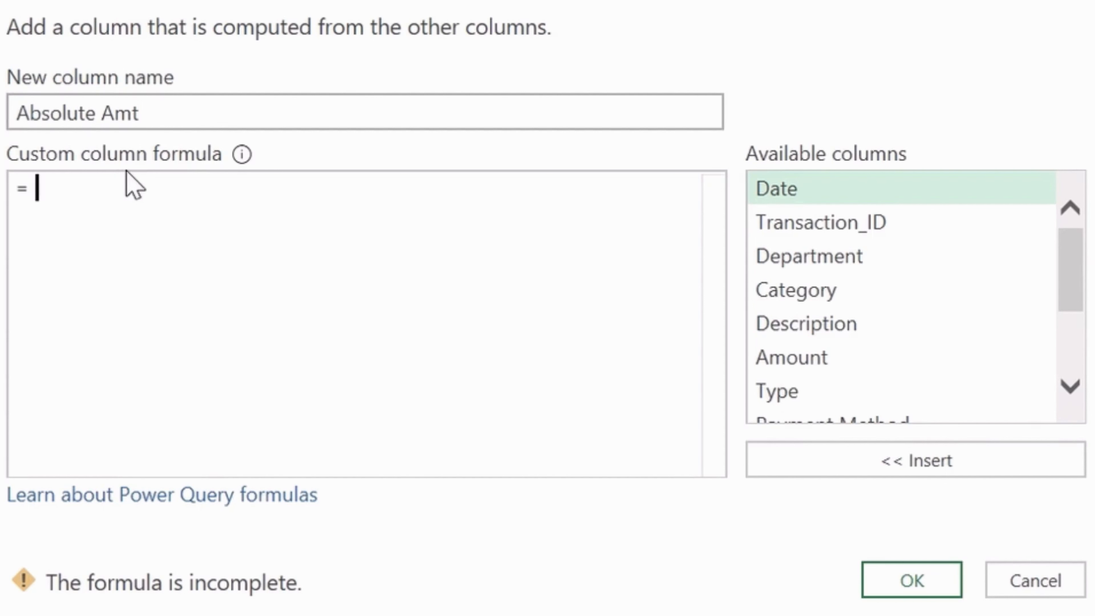
# Enter the custom column formula Number.Abs([Amount]).
pyautogui.write('number')
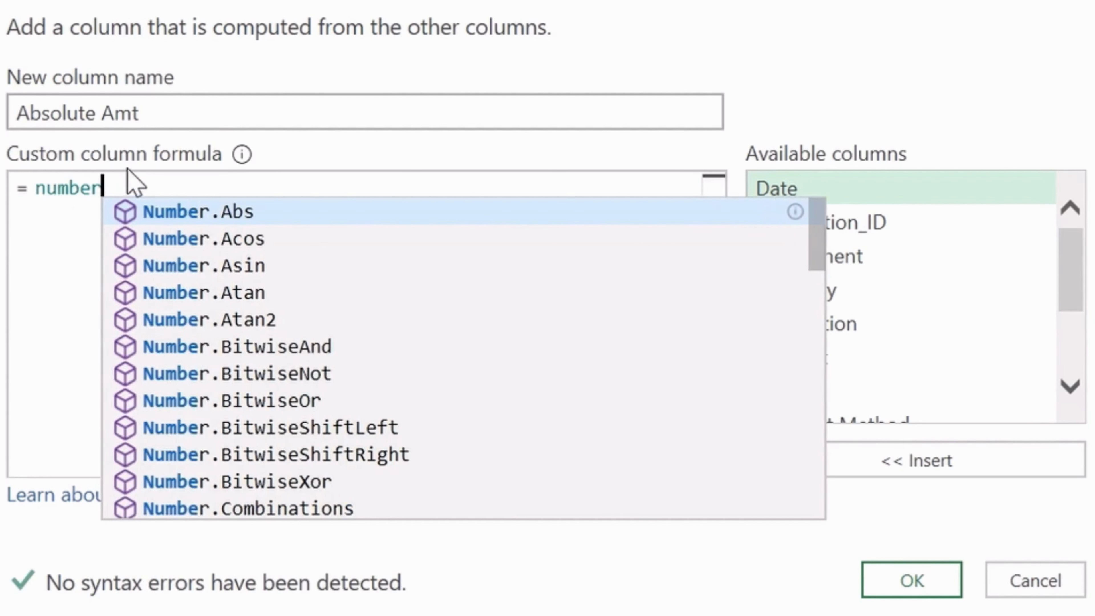
pyautogui.press('Tab')
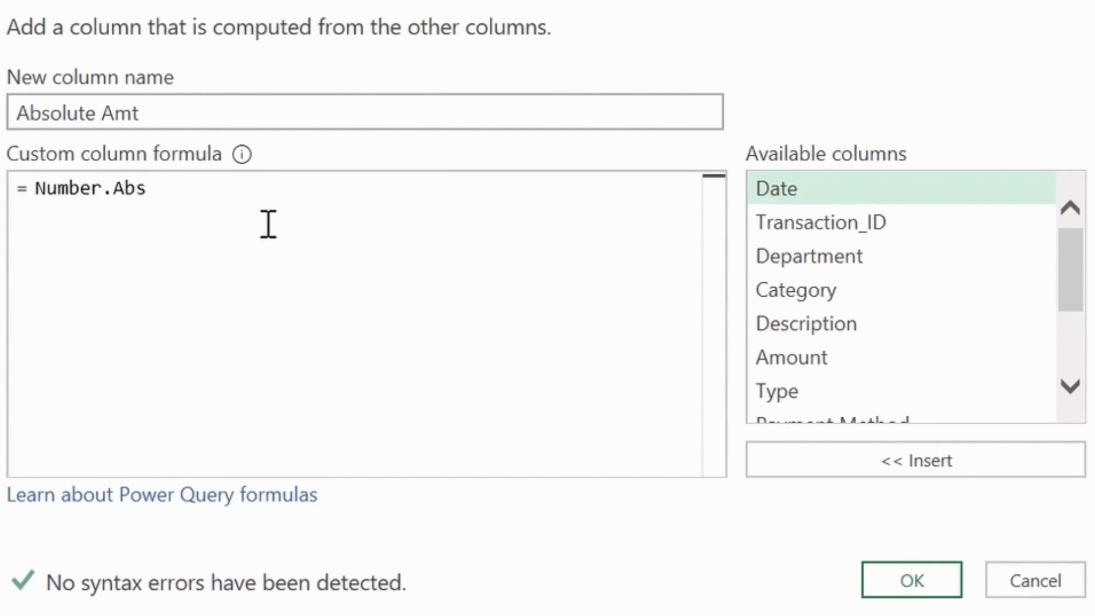
pyautogui.write('(')
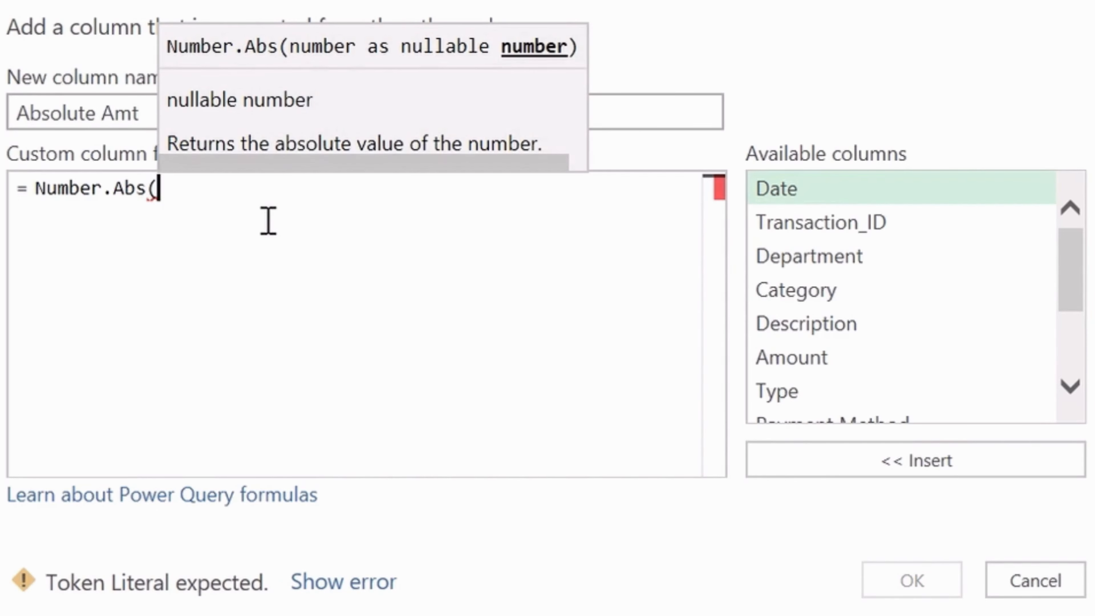
pyautogui.doubleClick(793, 361)
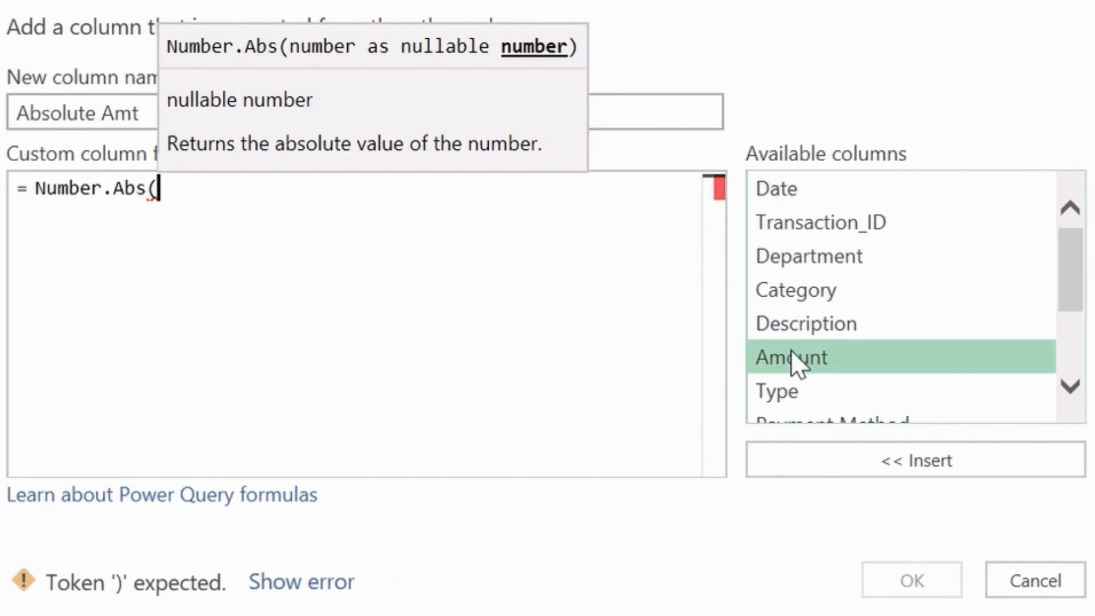
pyautogui.write(')')
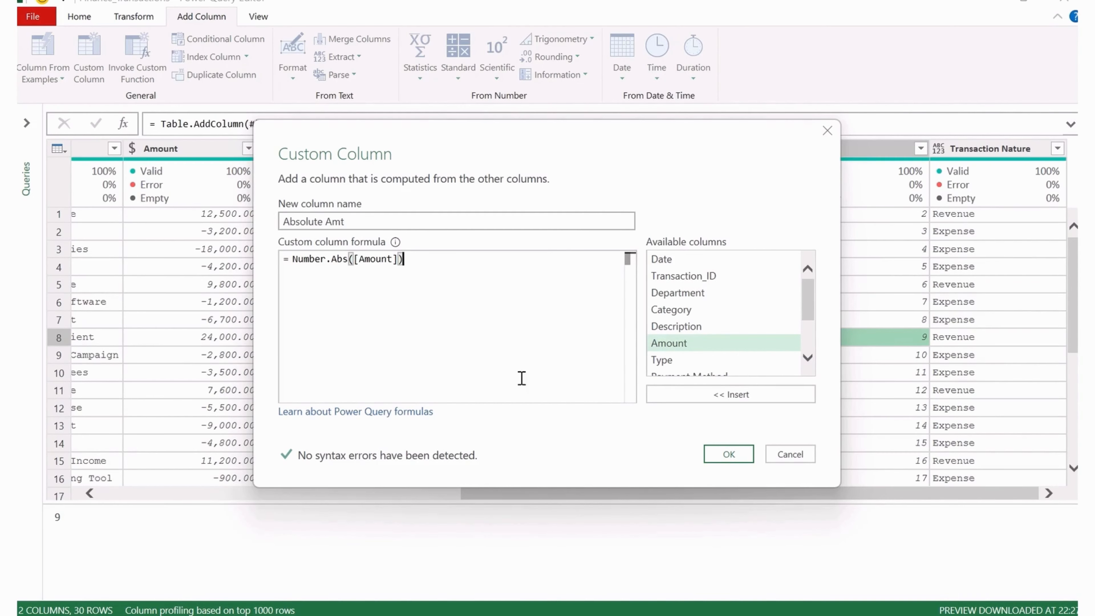
# Create the Absolute Amt column and set its data type to Currency.
pyautogui.click(741, 457)
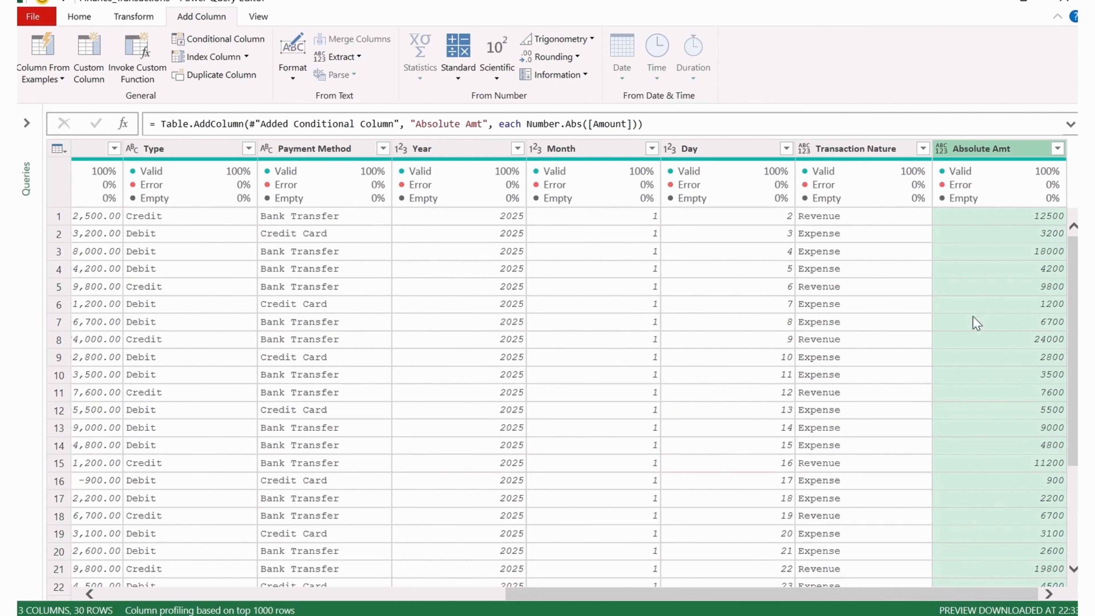
pyautogui.click(941, 148)
pyautogui.click(970, 182)
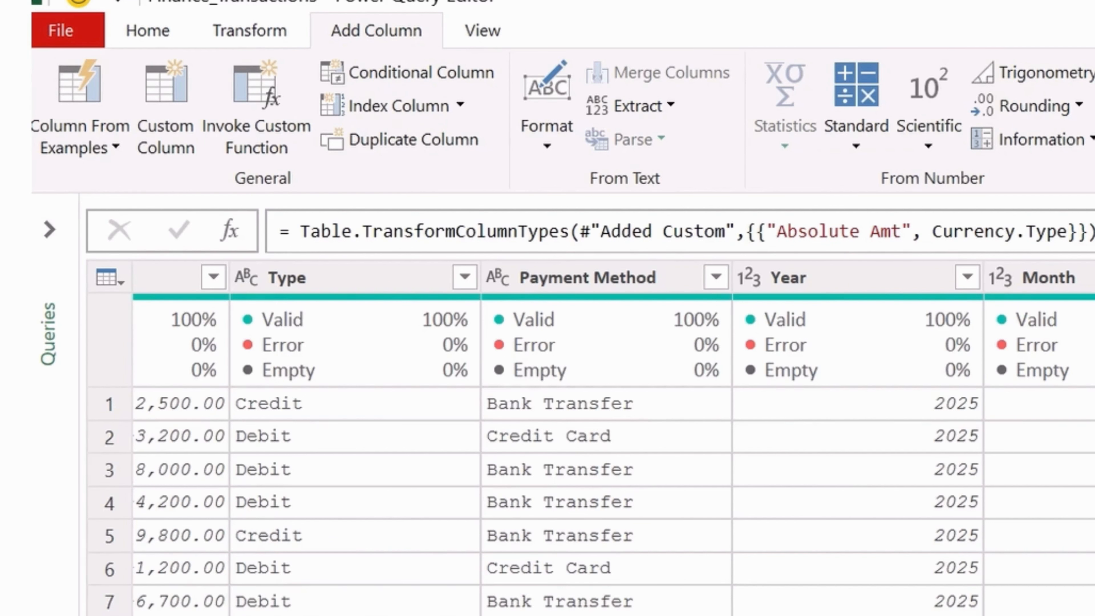
# Close the Power Query Editor and load the Finance_Transactions query into a new worksheet in Excel.
pyautogui.click(135, 40)
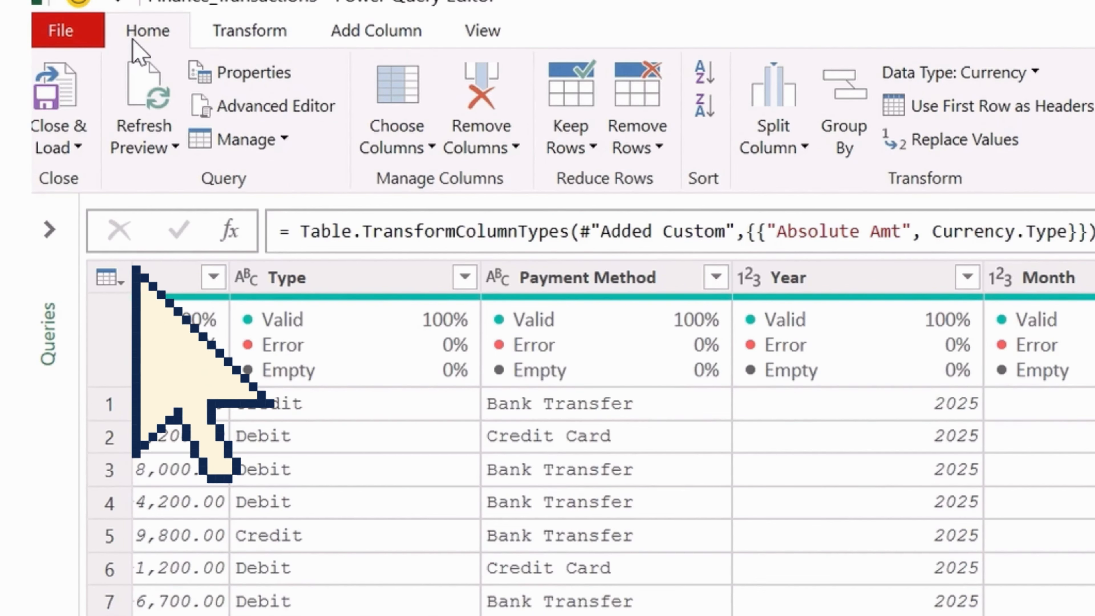
pyautogui.click(62, 147)
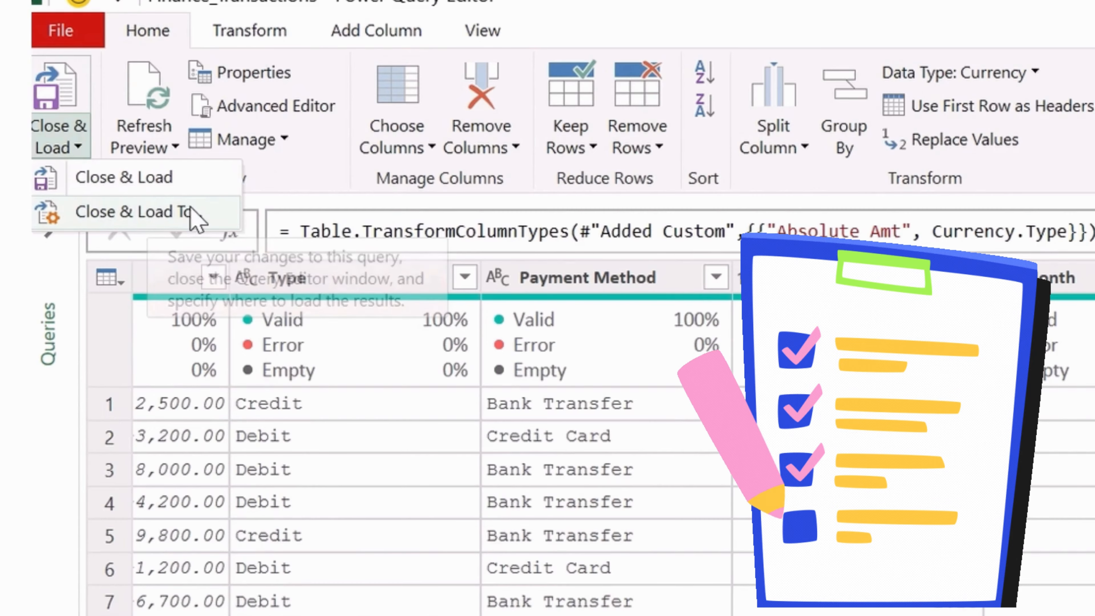
pyautogui.click(65, 102)
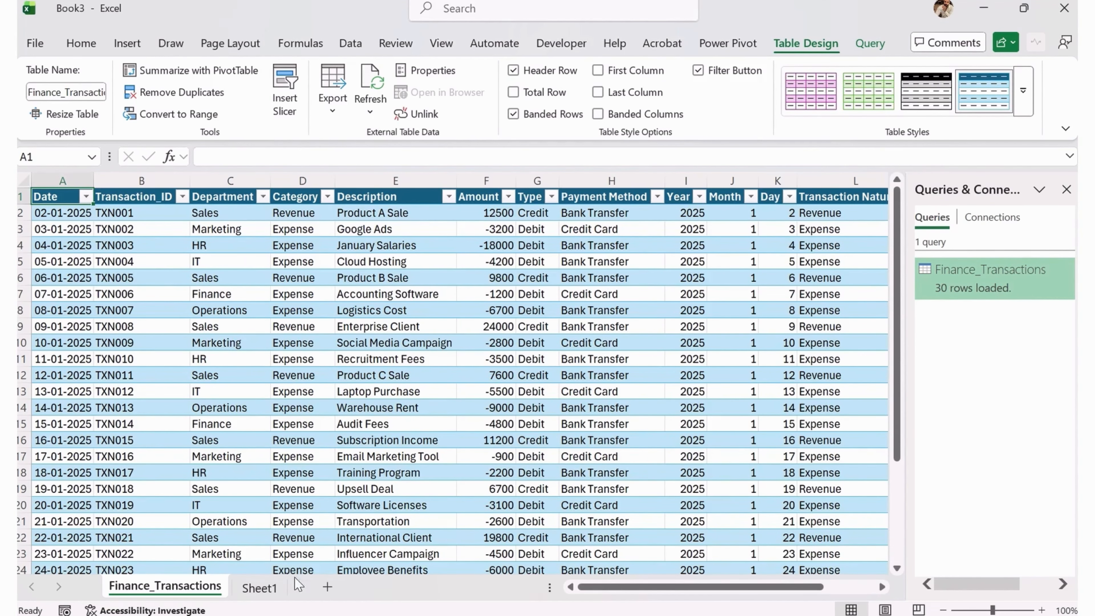
# Compare the loaded table with the original data on Sheet1, and apply an orange banded Medium table style to the loaded table.
pyautogui.click(269, 587)
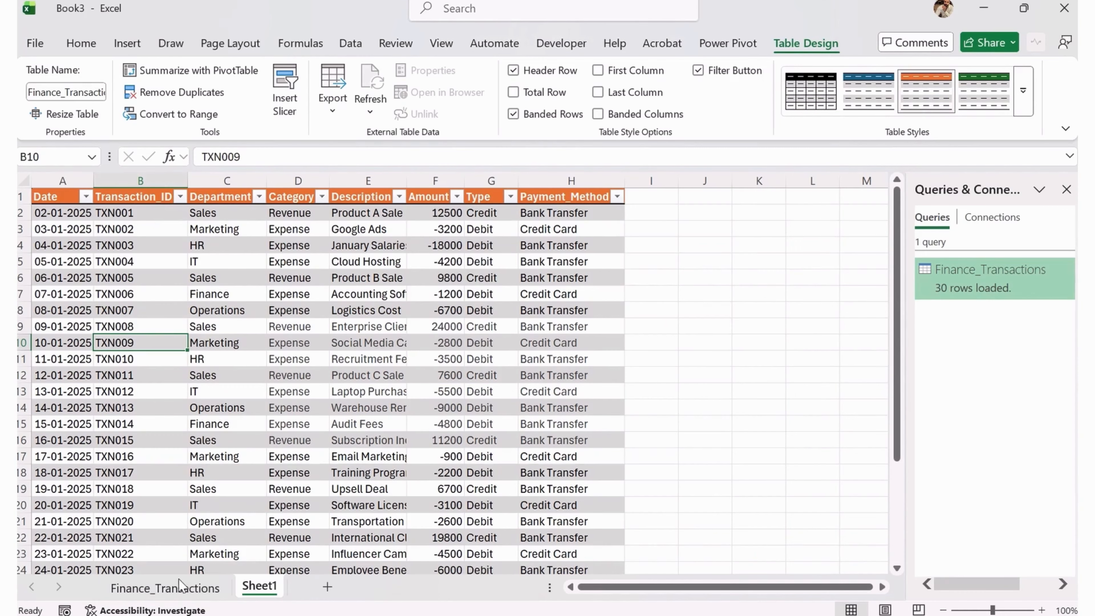
pyautogui.click(190, 588)
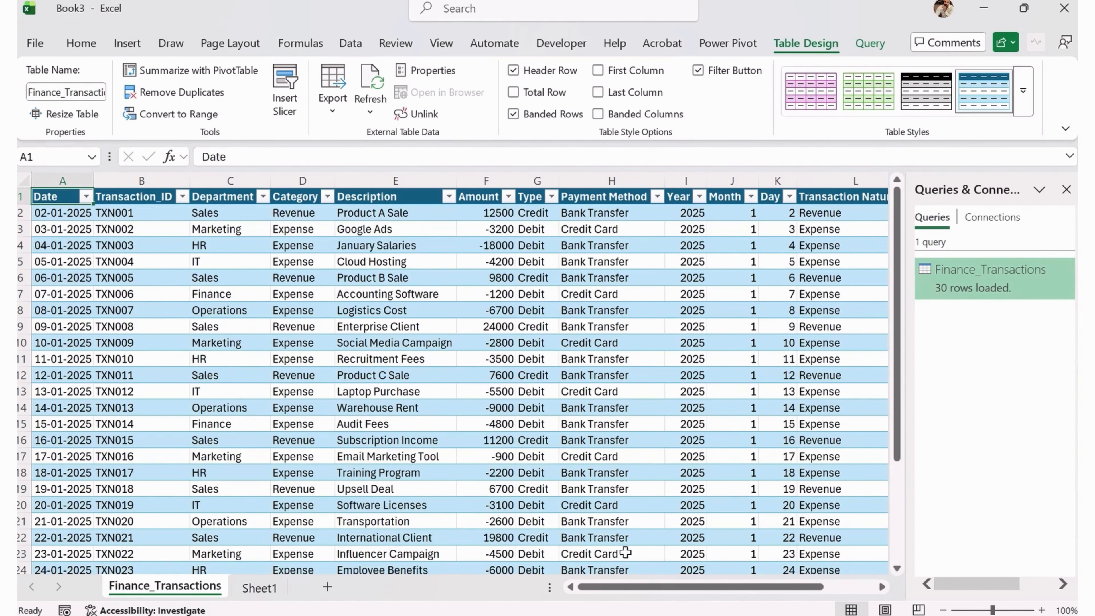
pyautogui.moveTo(652, 587)
pyautogui.mouseDown()
pyautogui.moveTo(805, 602)
pyautogui.moveTo(637, 591)
pyautogui.mouseUp()
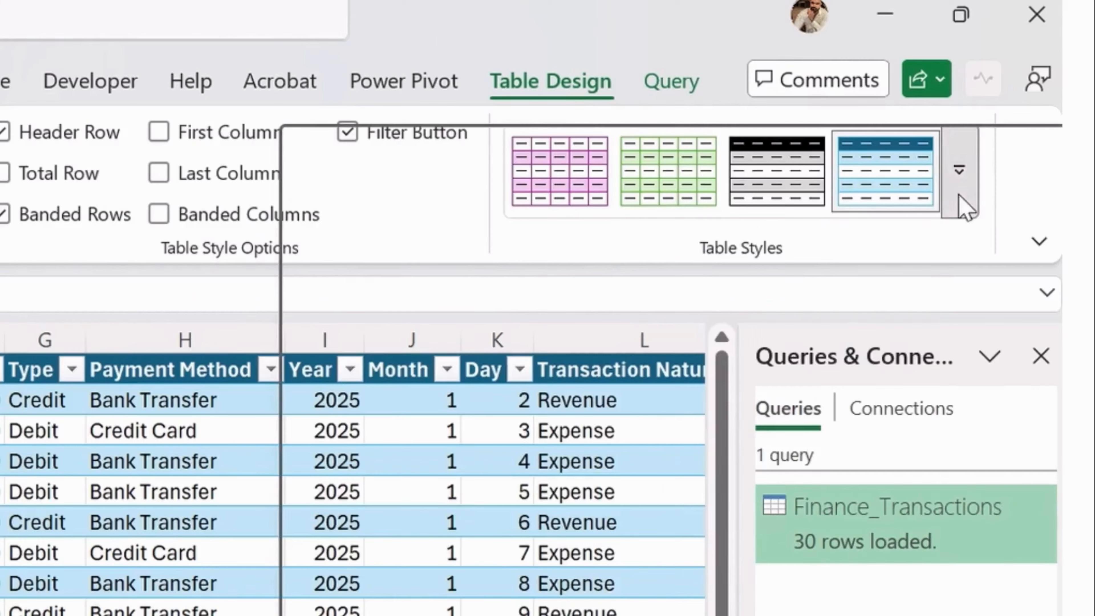
pyautogui.click(1023, 91)
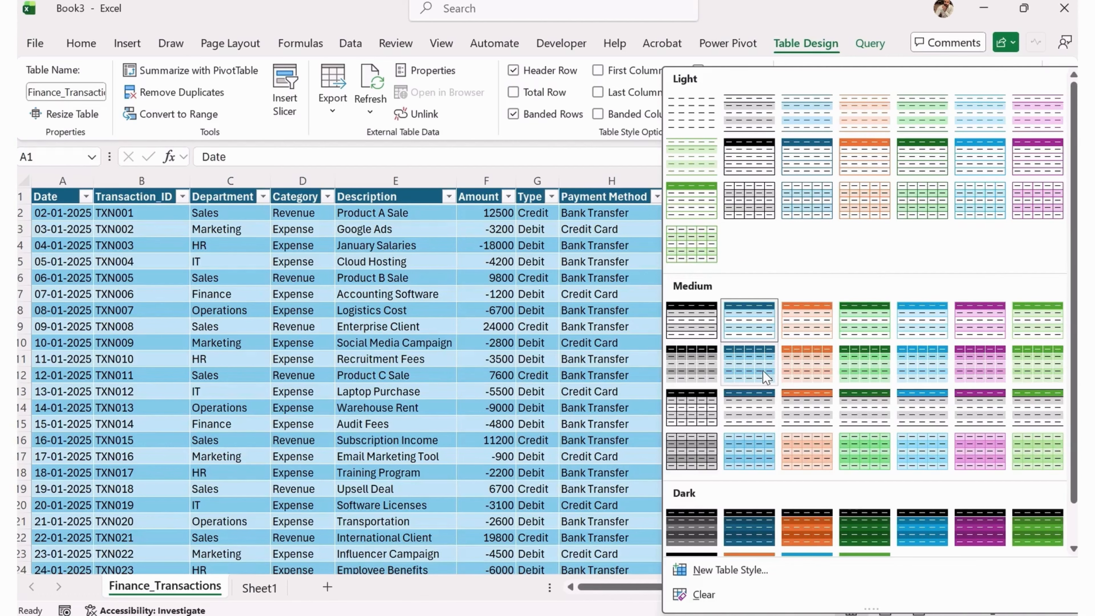
pyautogui.click(831, 370)
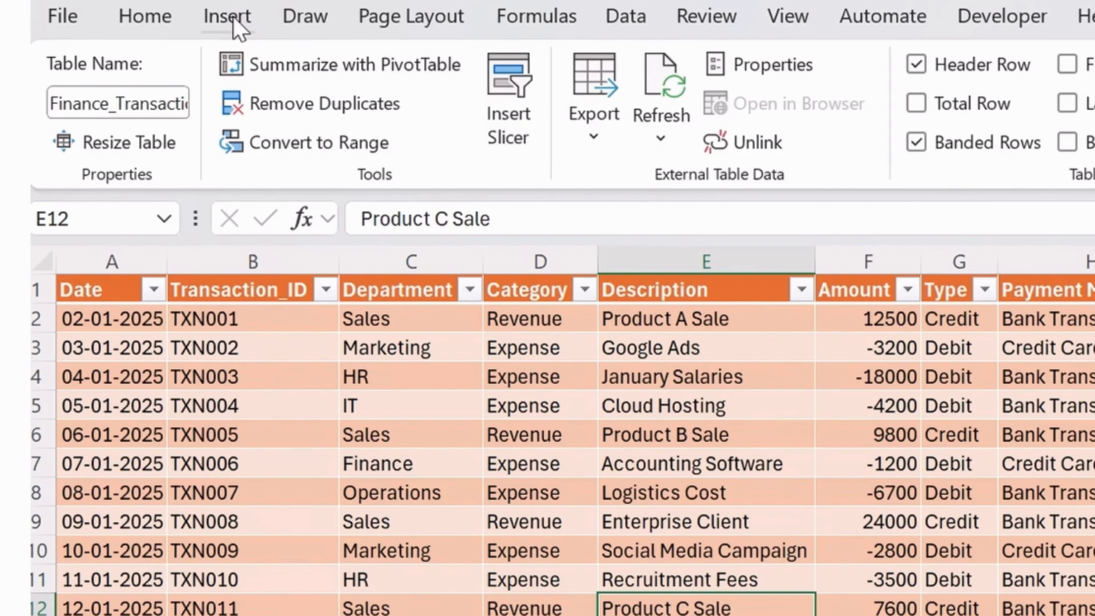
# Insert a PivotTable based on Finance_Transactions_1 on a new worksheet and move the field list clear of the report area.
pyautogui.click(127, 43)
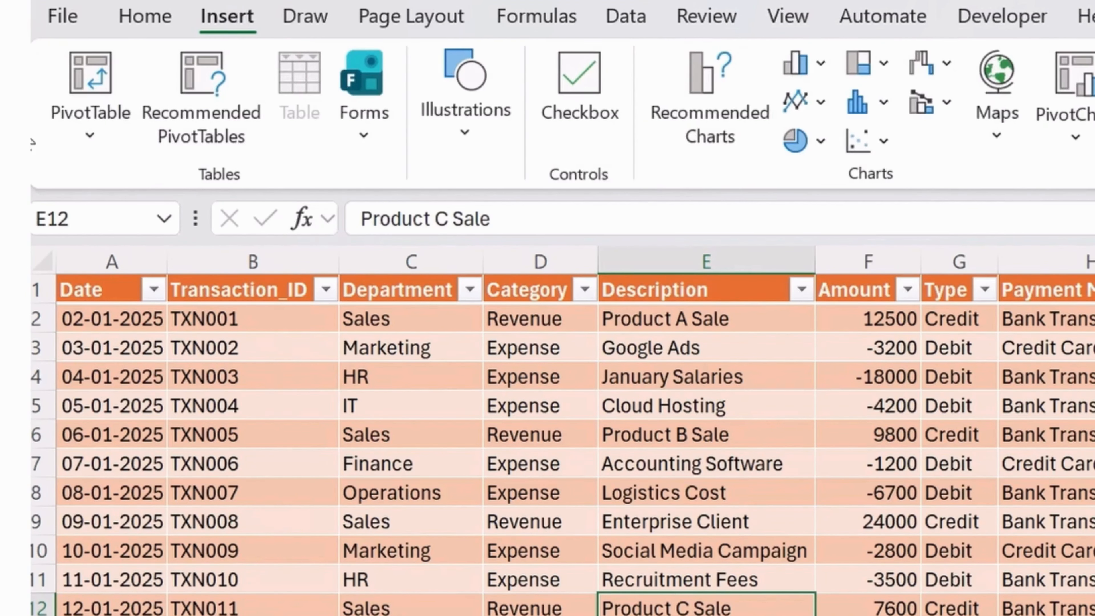
pyautogui.click(91, 73)
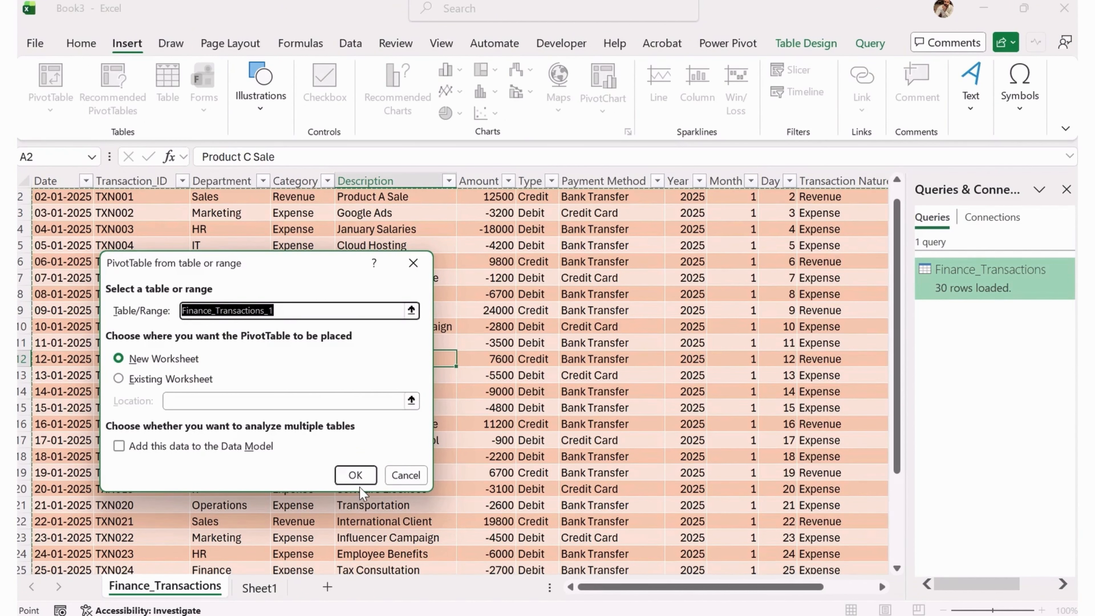
pyautogui.click(357, 477)
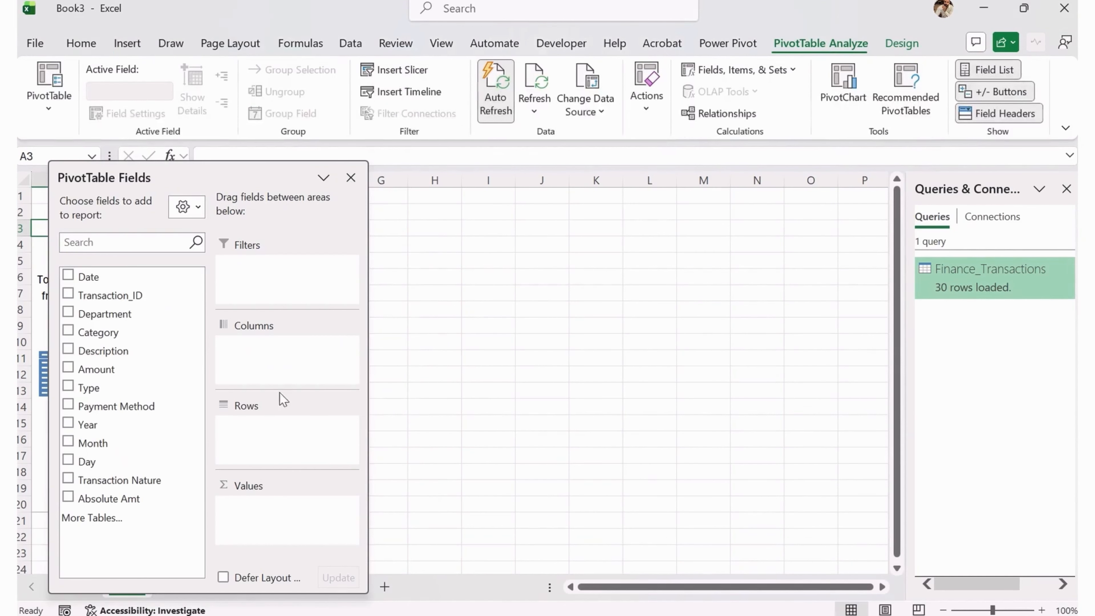
pyautogui.moveTo(197, 173); pyautogui.dragTo(681, 178)
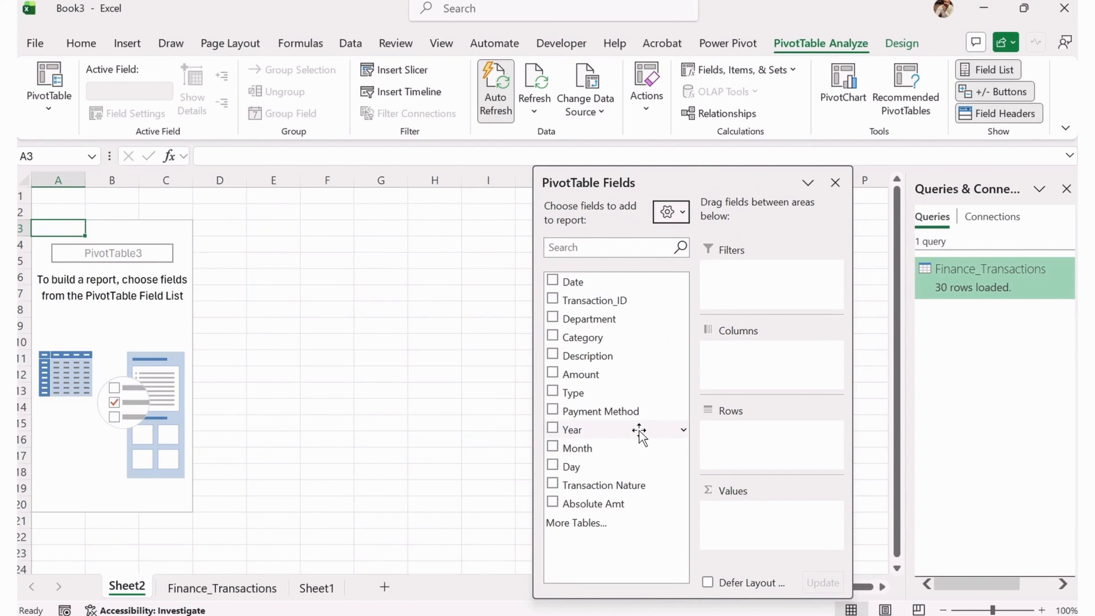
# Add Transaction Nature as the PivotTable's report filter and Amount as its summed value.
pyautogui.click(622, 486)
pyautogui.moveTo(622, 487); pyautogui.dragTo(794, 278)
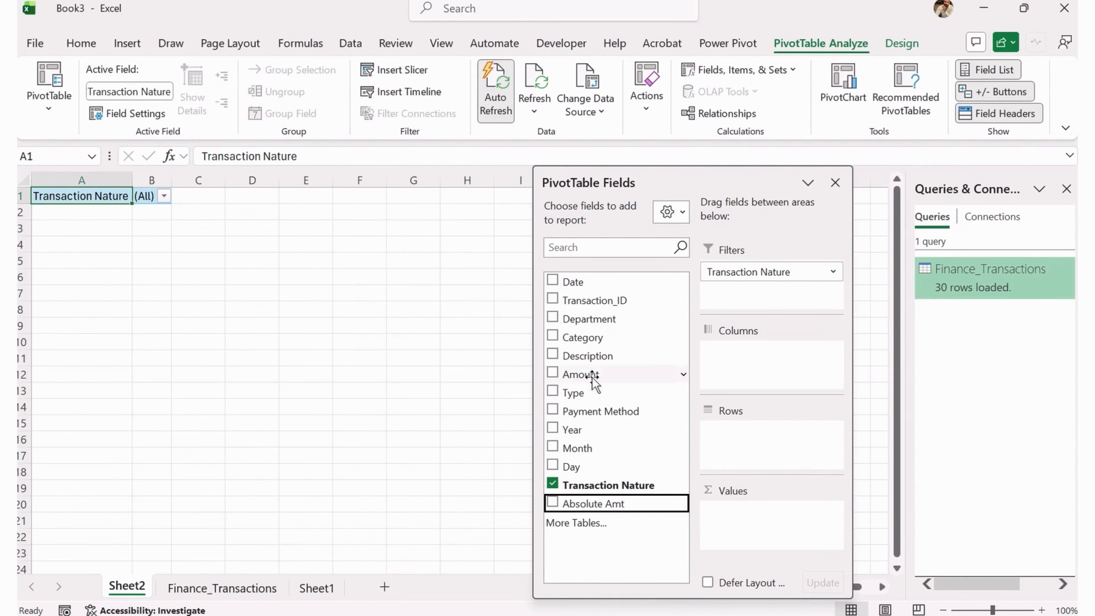
pyautogui.moveTo(592, 374); pyautogui.dragTo(762, 523)
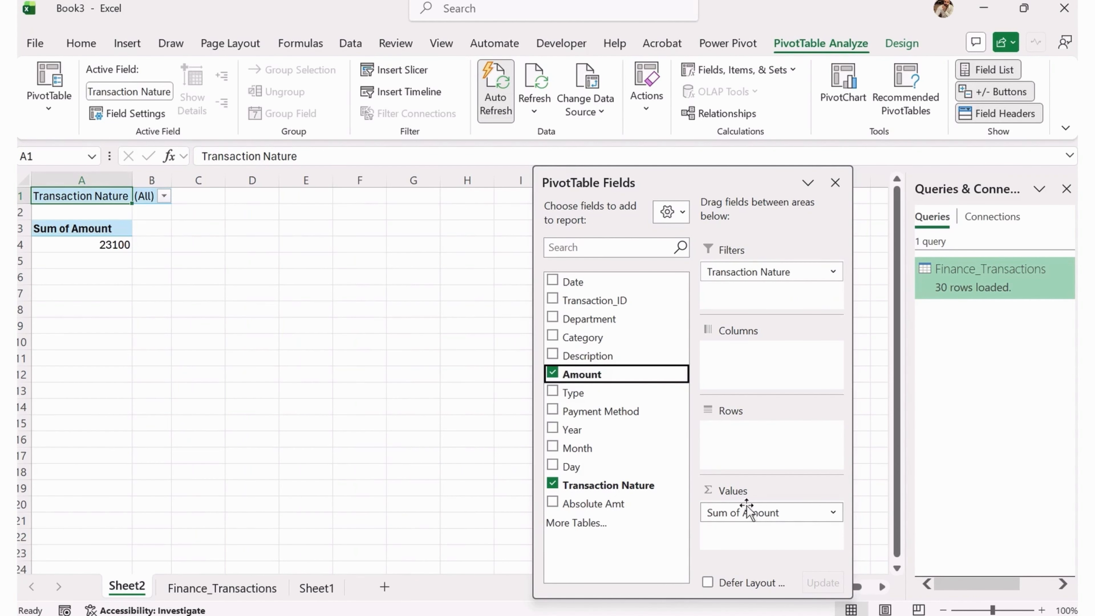
# Filter the PivotTable to the Revenue transaction nature and select the resulting Sum of Amount value.
pyautogui.click(168, 210)
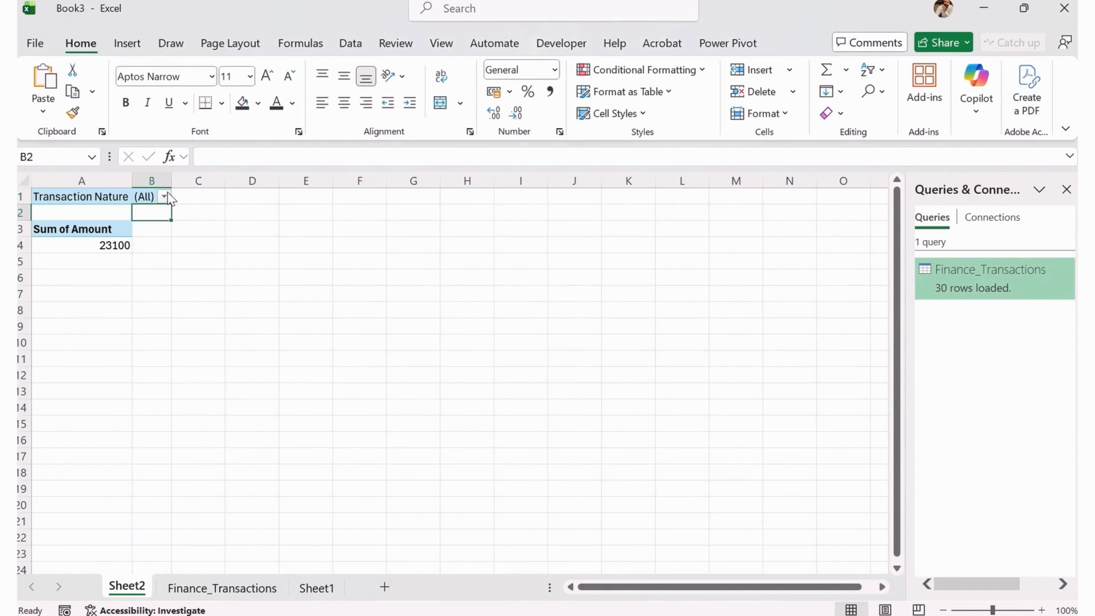
pyautogui.click(165, 196)
pyautogui.click(56, 269)
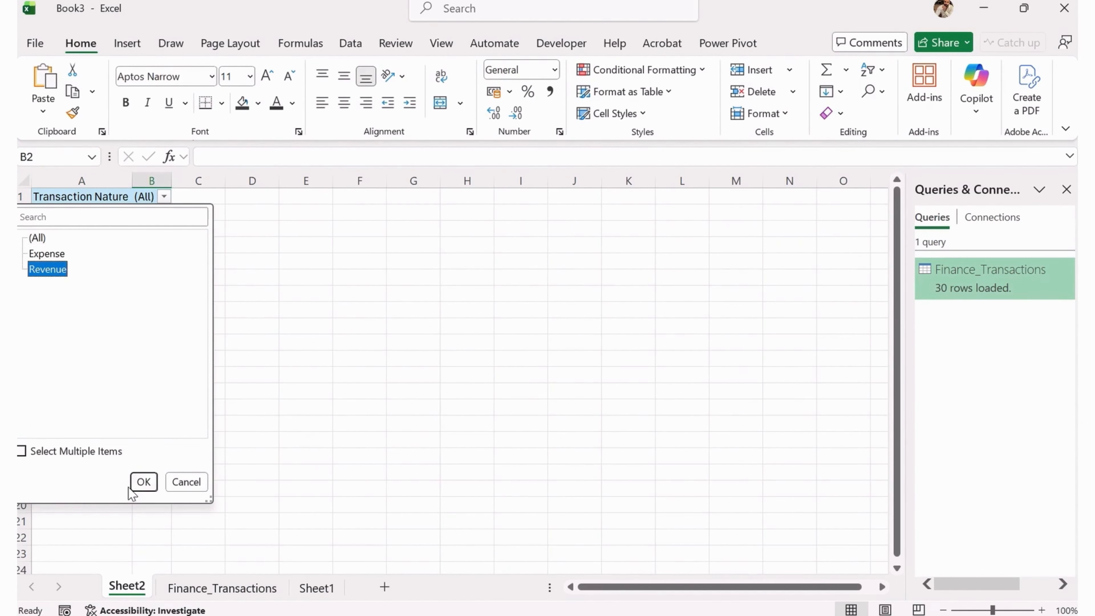
pyautogui.click(142, 482)
pyautogui.click(124, 246)
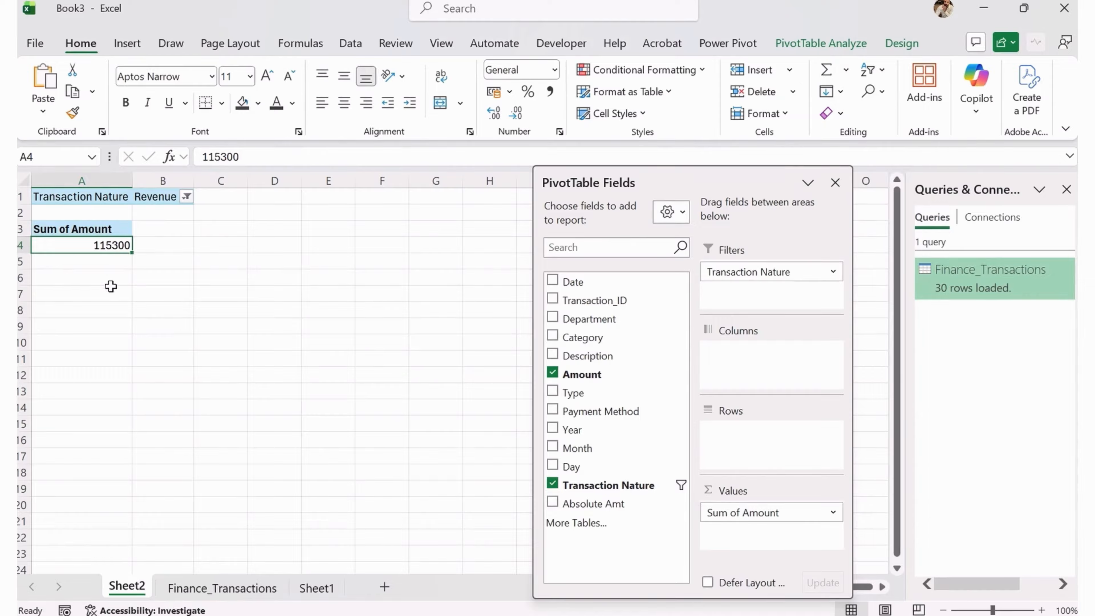
# Format the Sum of Amount value field as Currency with the $ English (New Zealand) symbol, keeping Sum as the calculation.
pyautogui.click(819, 512)
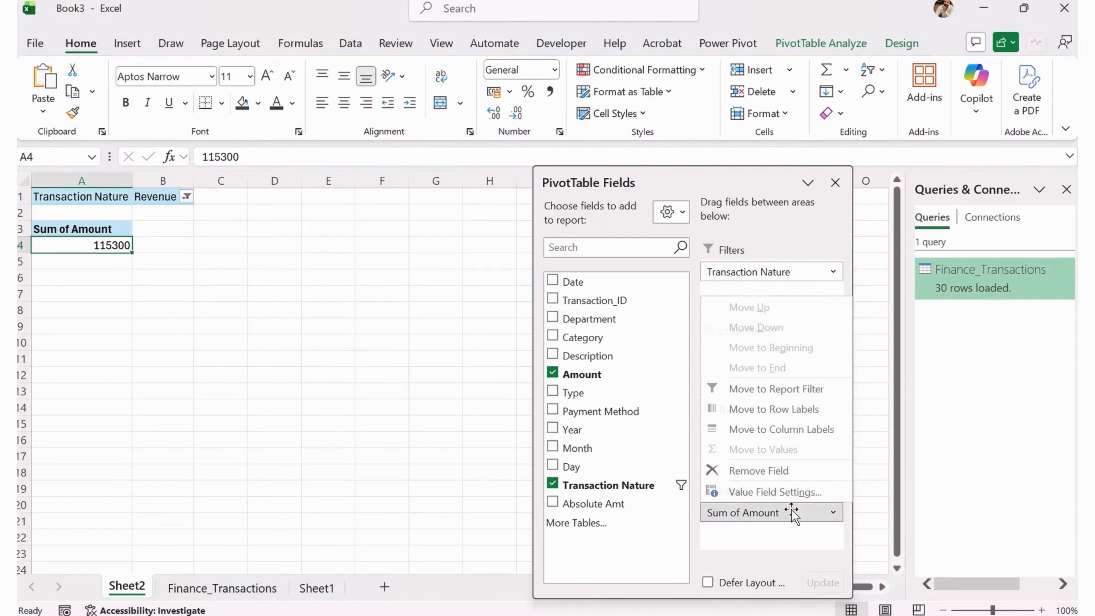
pyautogui.click(776, 492)
pyautogui.click(75, 360)
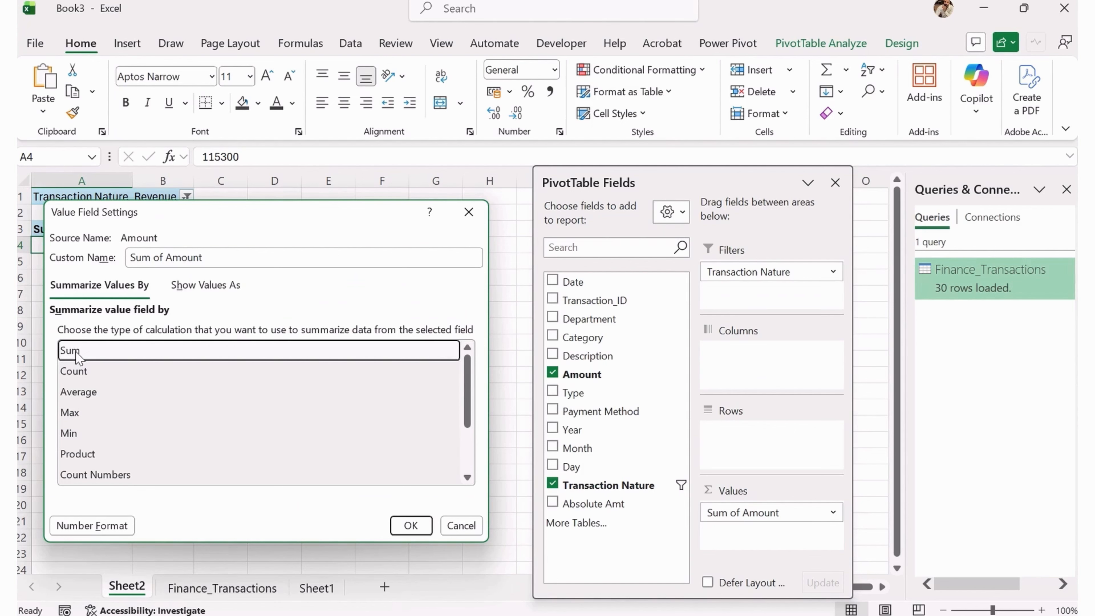
pyautogui.click(119, 527)
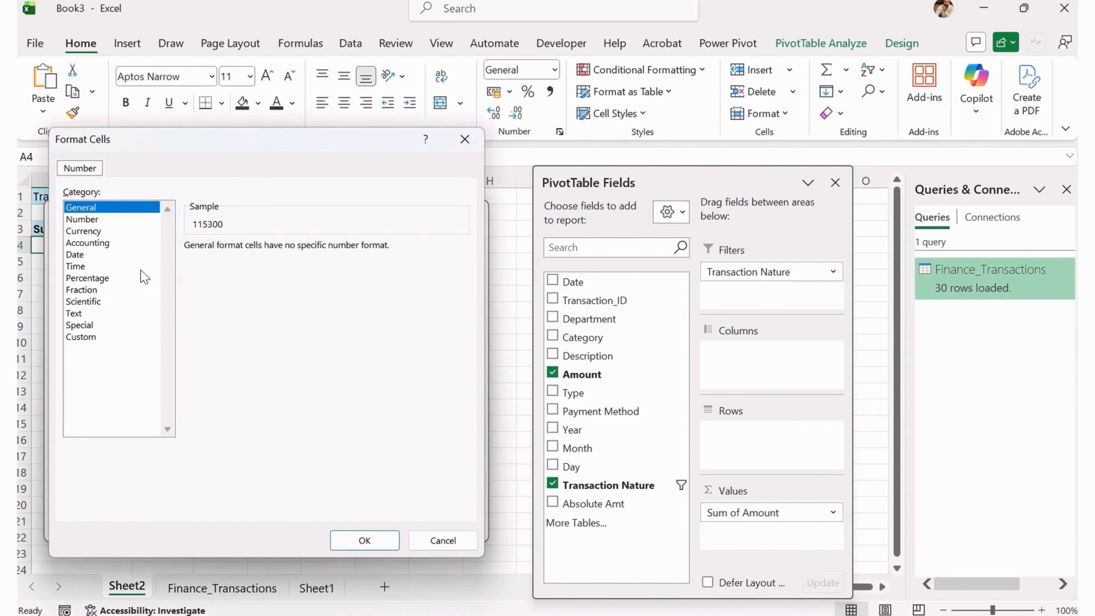
pyautogui.click(101, 244)
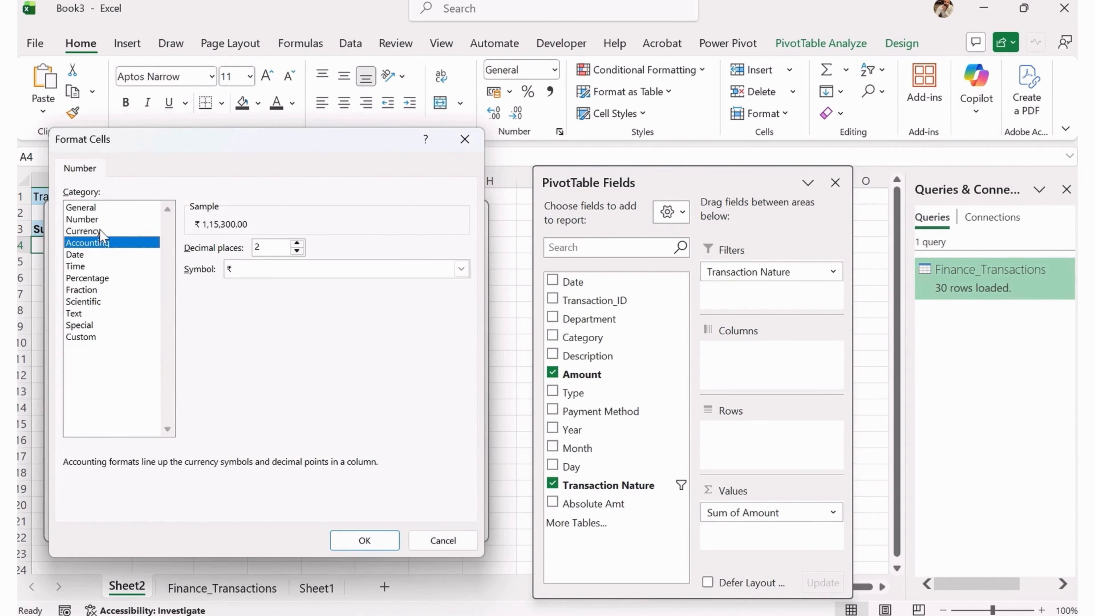
pyautogui.click(100, 232)
pyautogui.click(259, 272)
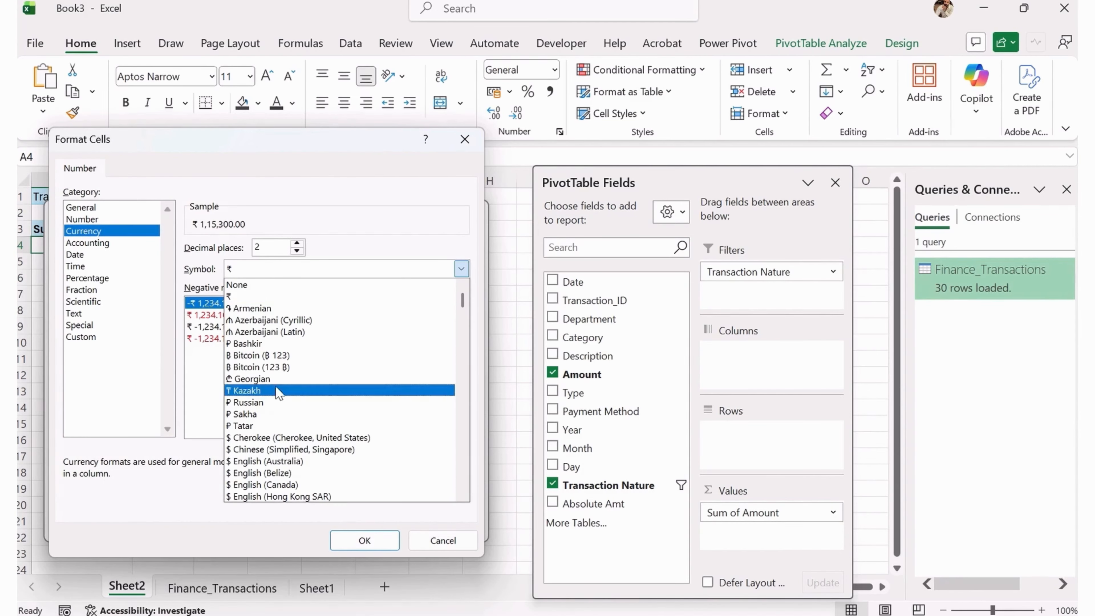
pyautogui.scroll(-2, 273, 436)
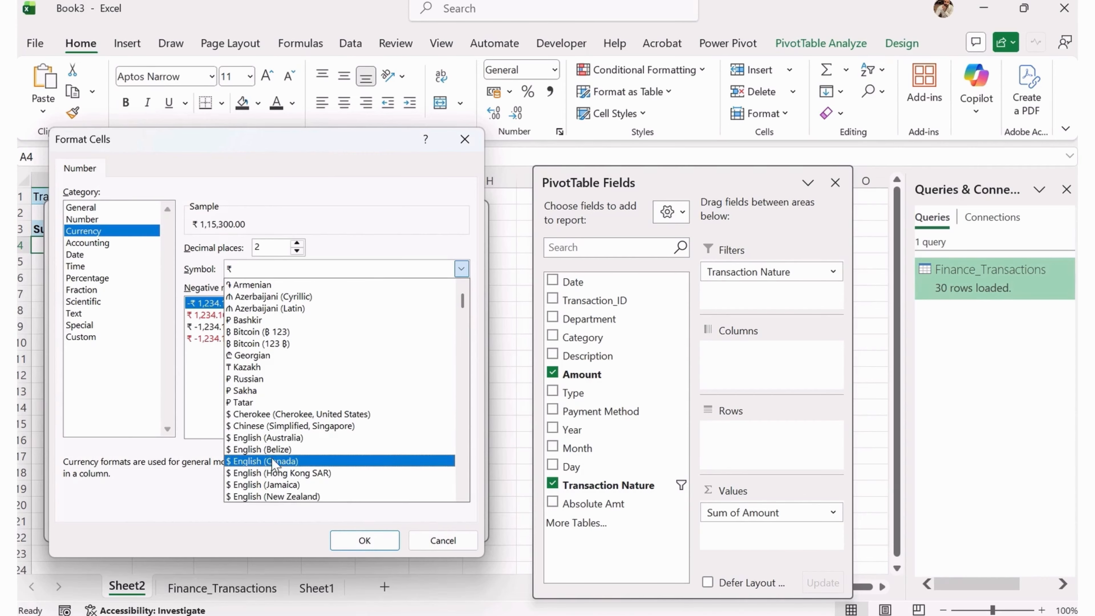
pyautogui.scroll(-2, 276, 463)
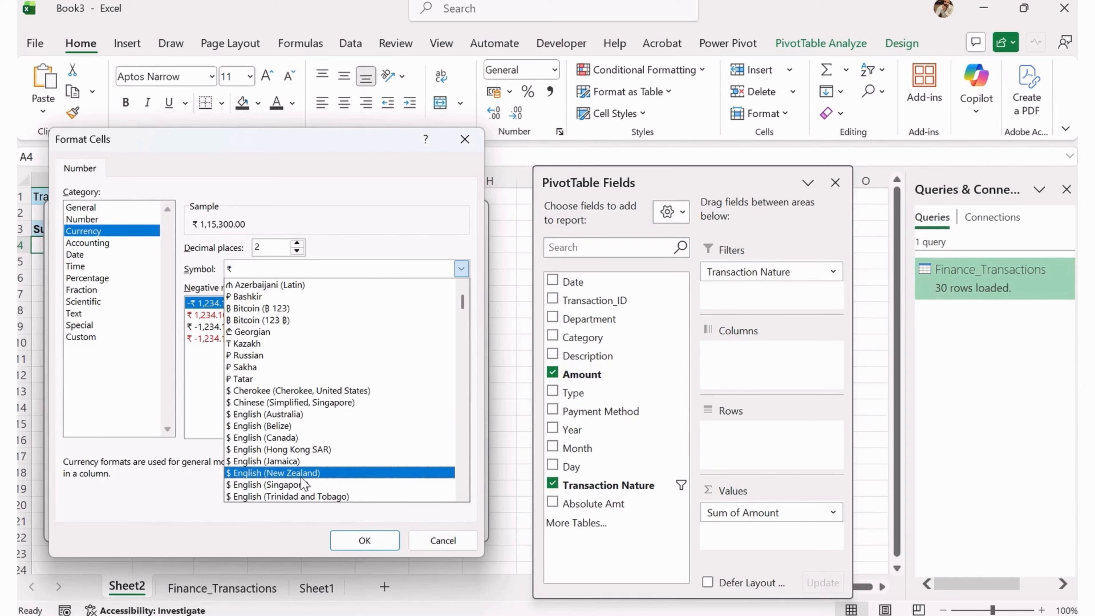
pyautogui.click(301, 475)
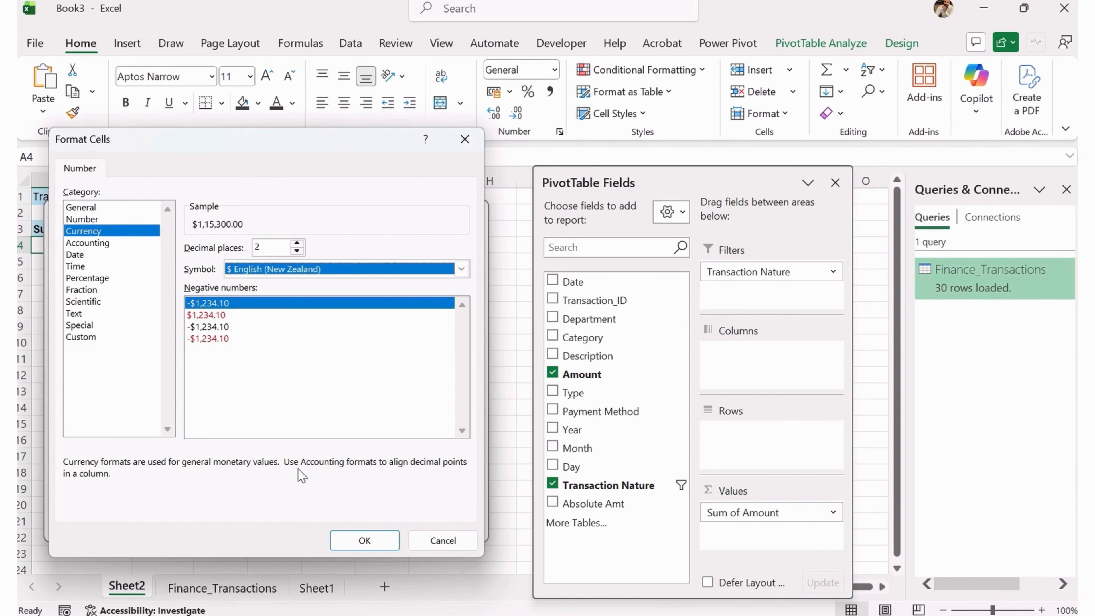
pyautogui.click(364, 544)
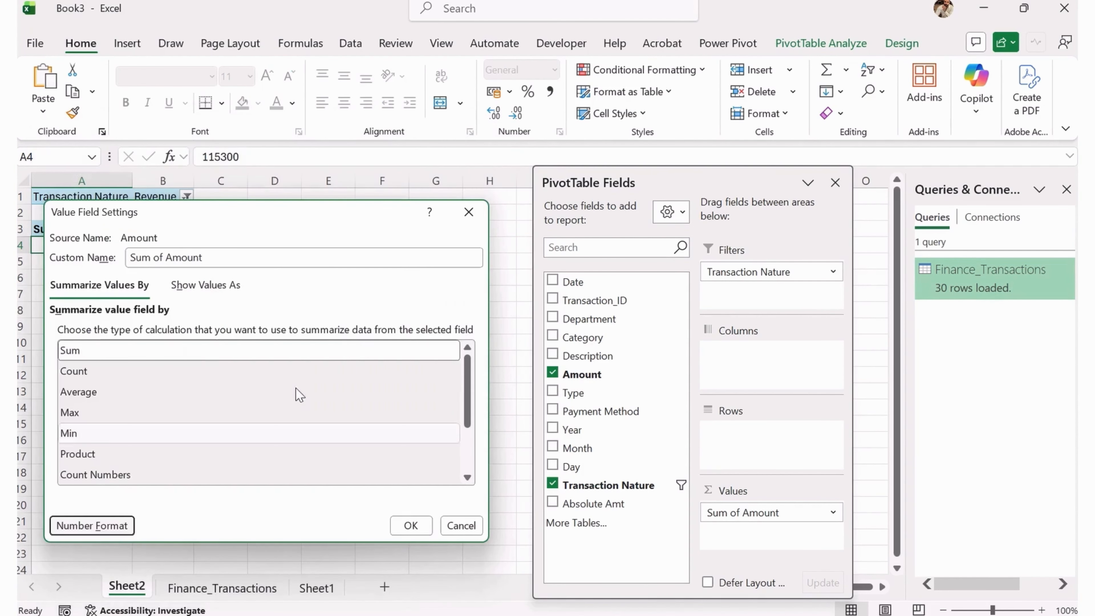
pyautogui.click(408, 526)
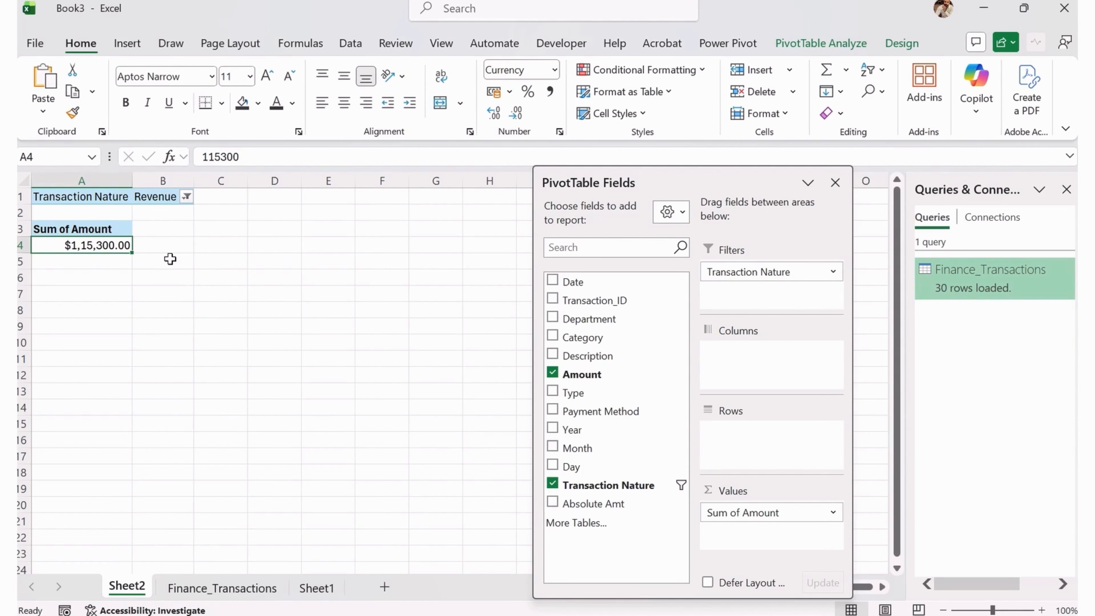
# Copy the Revenue PivotTable from A1:B4 to D1 and fit column D to its contents.
pyautogui.moveTo(84, 196); pyautogui.dragTo(156, 244)
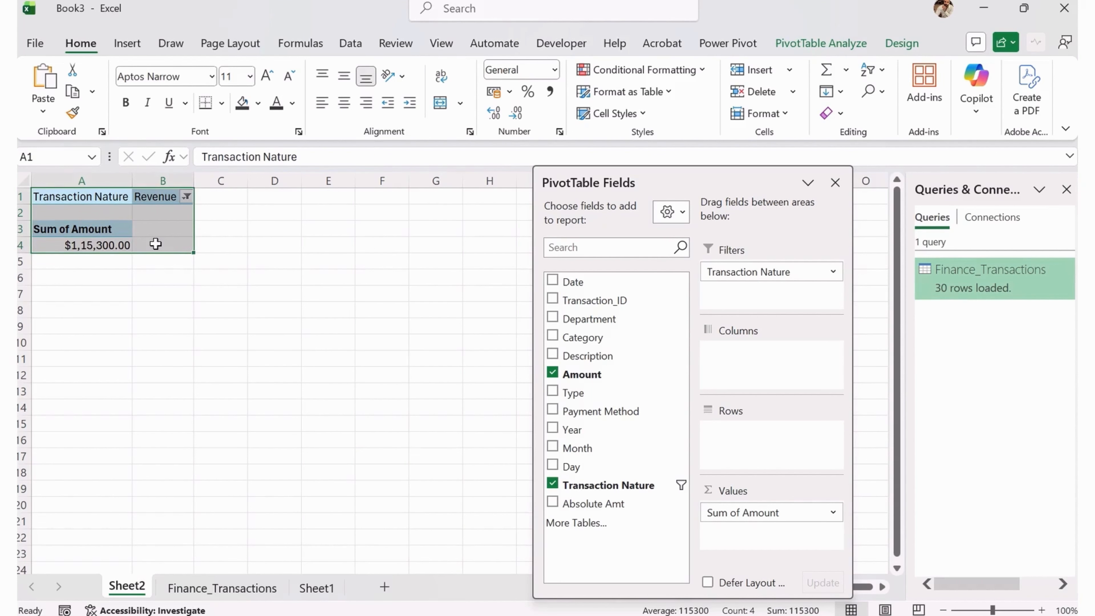
pyautogui.hotkey('ctrl', 'c')
pyautogui.click(280, 197)
pyautogui.hotkey('ctrl', 'v')
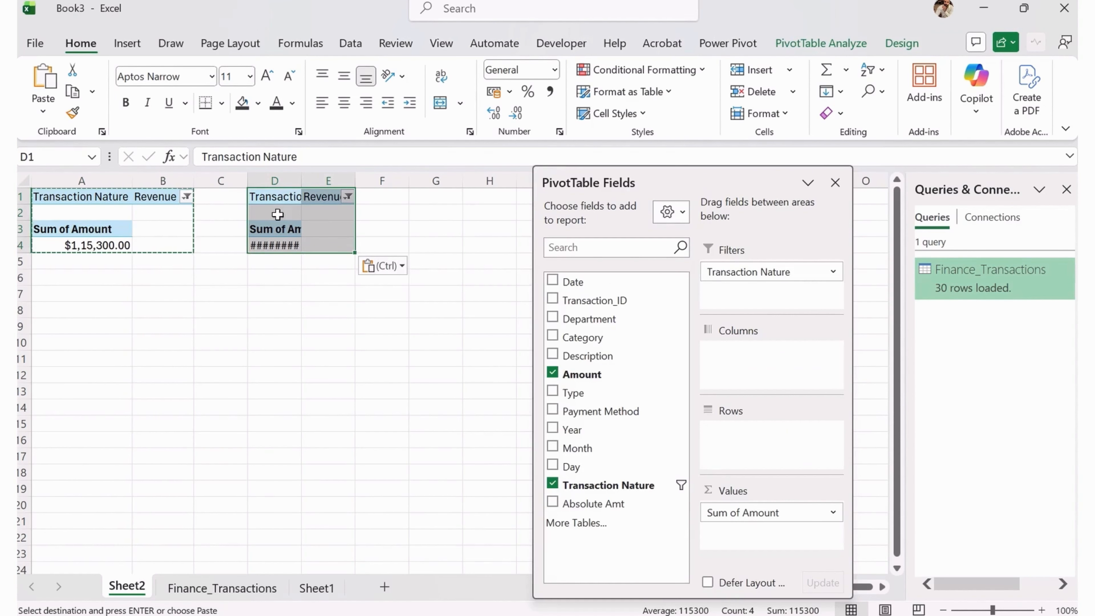
pyautogui.doubleClick(301, 180)
pyautogui.click(313, 213)
pyautogui.click(307, 244)
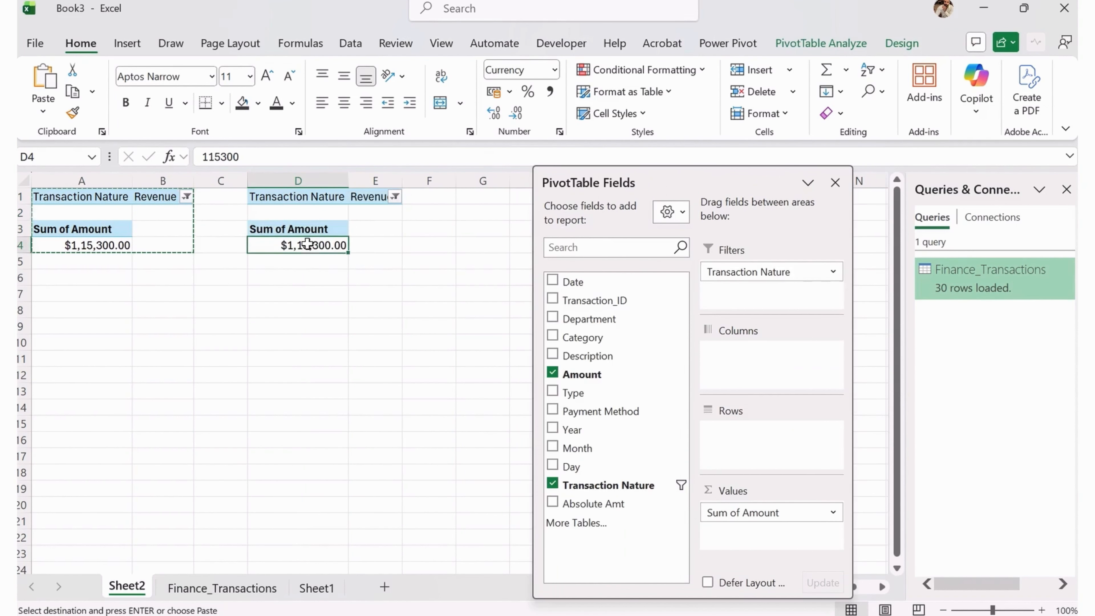
pyautogui.press('Escape')
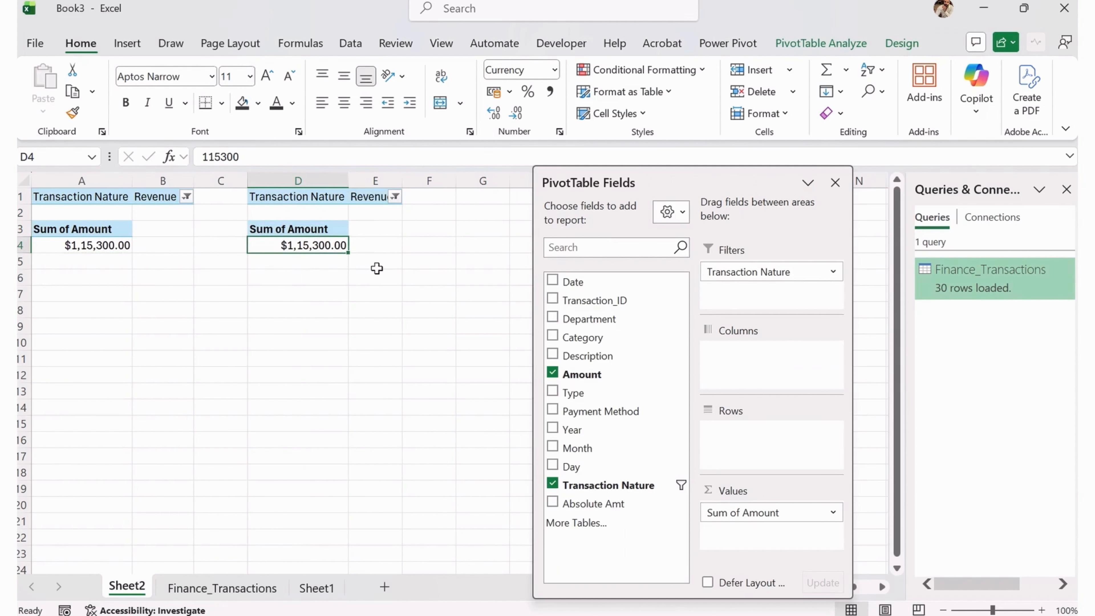
# Filter the copied PivotTable at D1 to the Expense transaction nature.
pyautogui.click(395, 197)
pyautogui.click(250, 255)
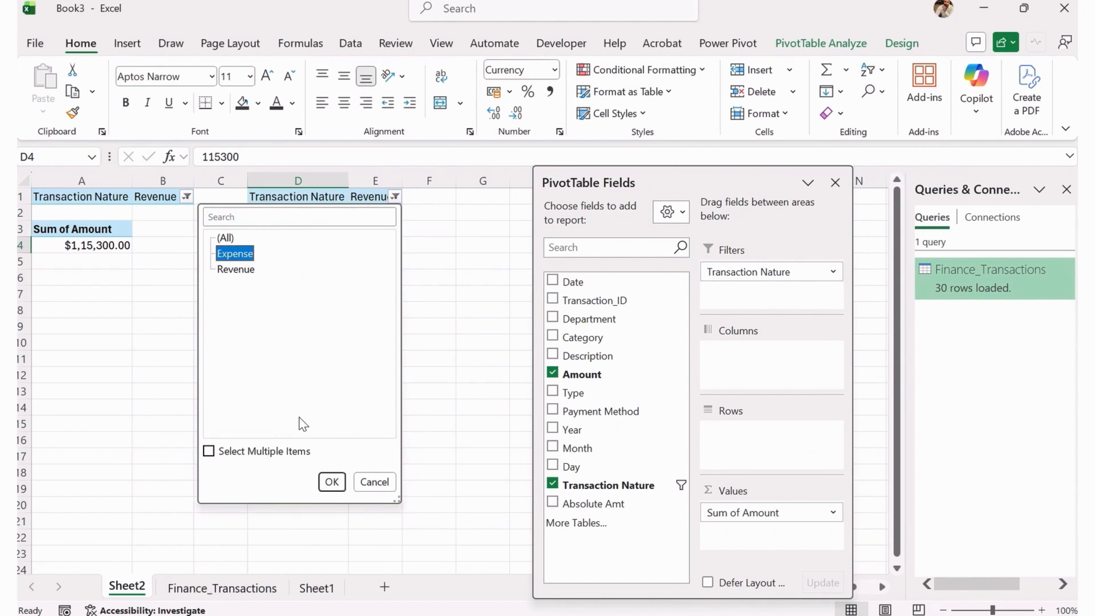
pyautogui.click(332, 482)
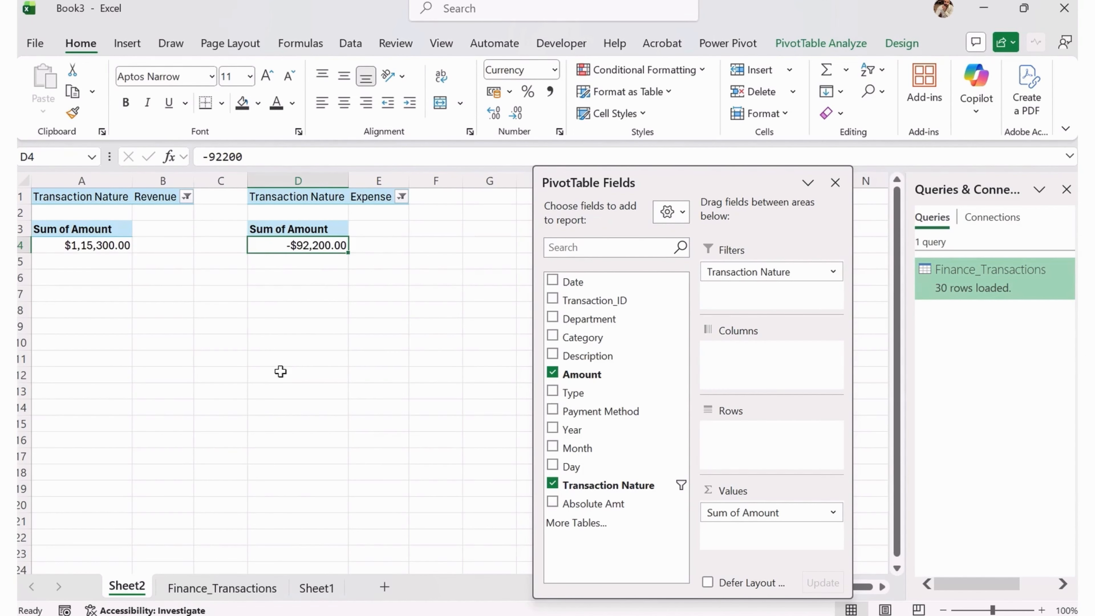
# Copy the Expense PivotTable to G1 and move Transaction Nature from the report filter to the rows of the new copy.
pyautogui.moveTo(286, 197); pyautogui.dragTo(372, 250)
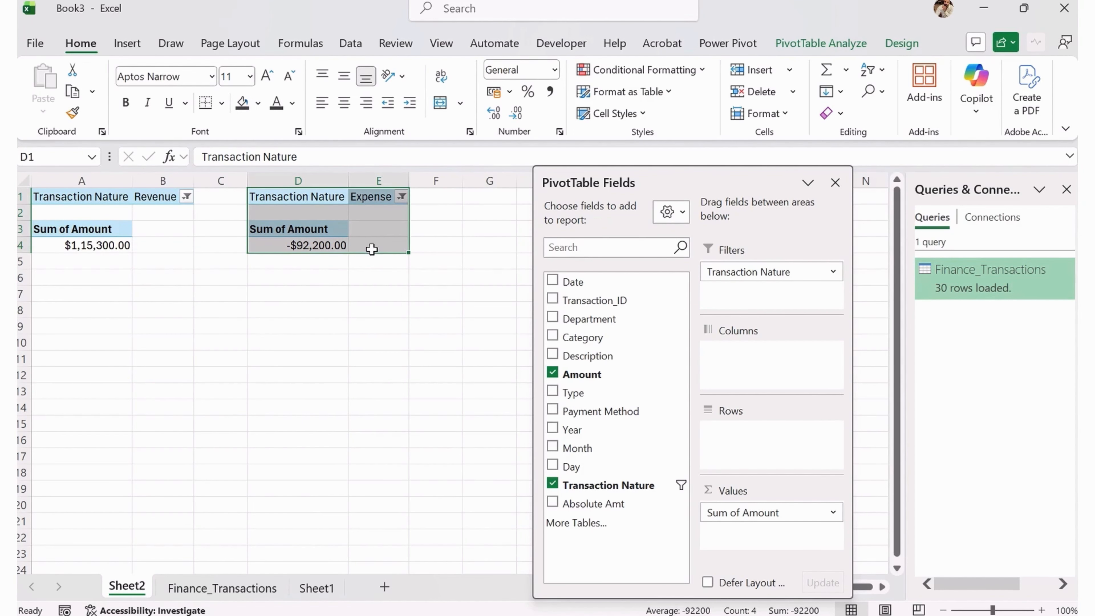
pyautogui.hotkey('ctrl', 'c')
pyautogui.click(489, 196)
pyautogui.hotkey('ctrl', 'v')
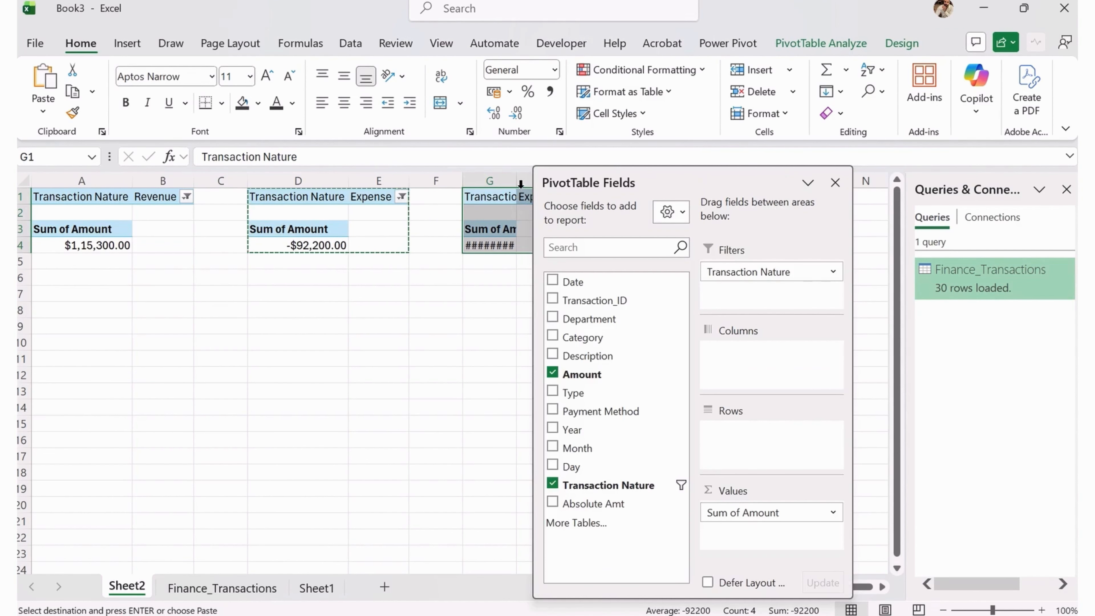
pyautogui.moveTo(694, 182); pyautogui.dragTo(195, 159)
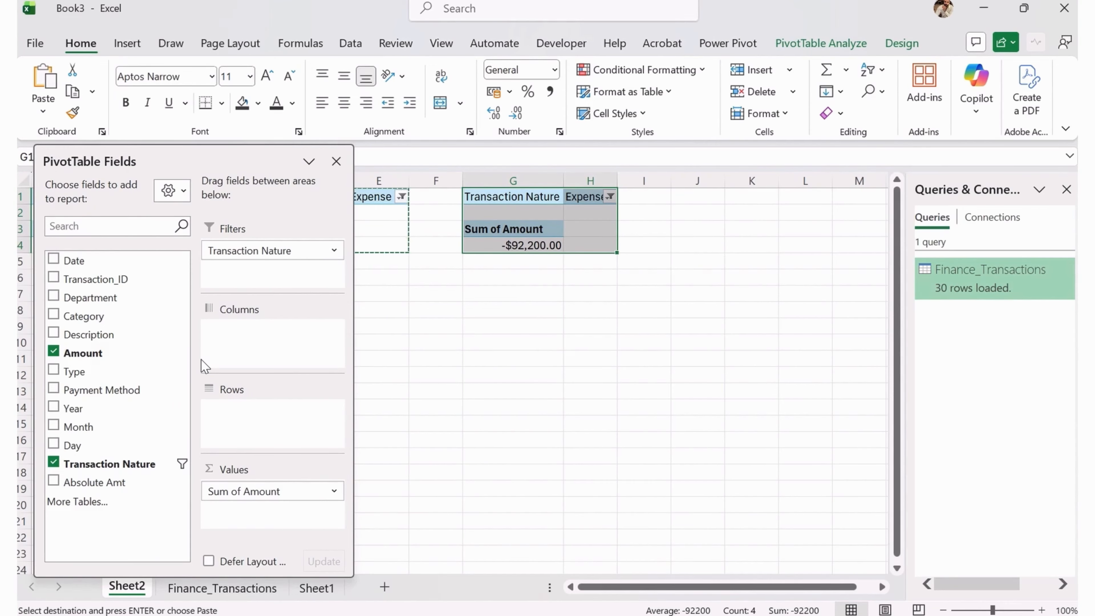
pyautogui.moveTo(279, 250); pyautogui.dragTo(245, 421)
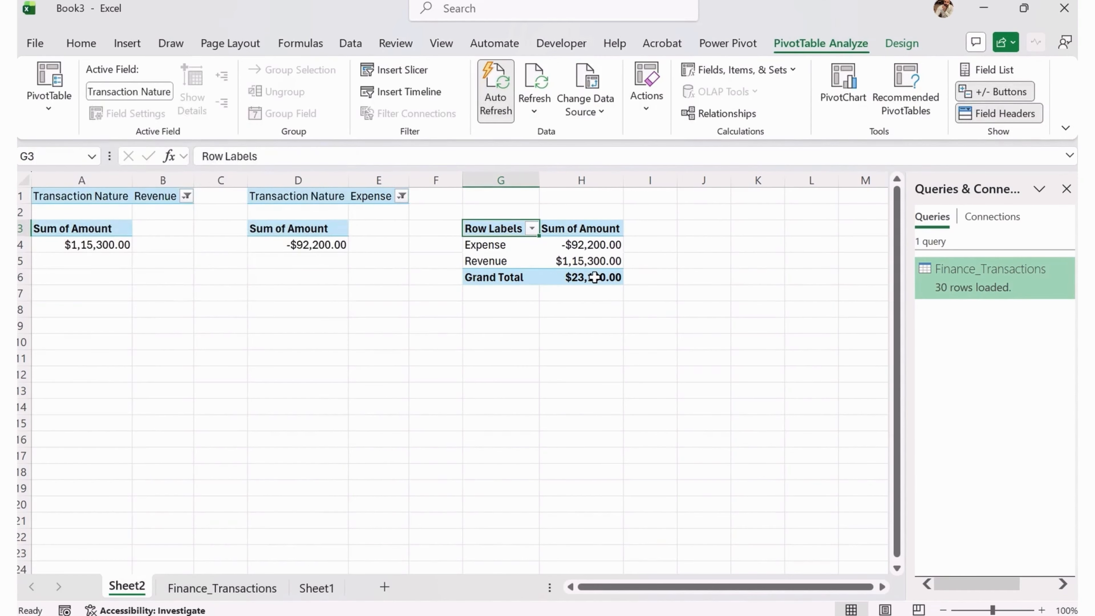
# Check the Grand Total of the row-based PivotTable against its Expense and Revenue amounts.
pyautogui.click(595, 278)
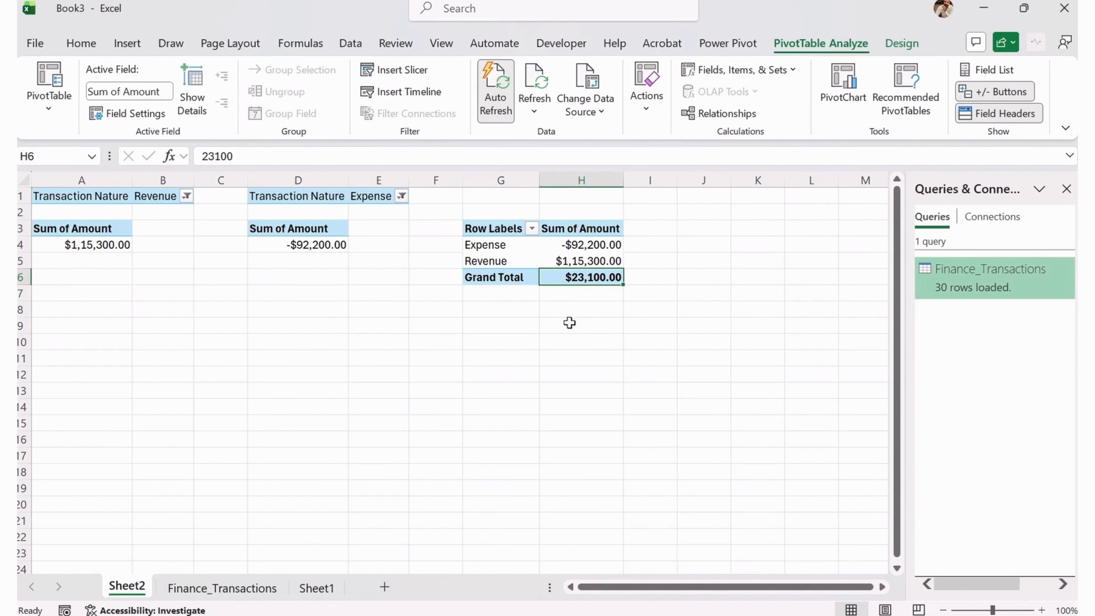
pyautogui.click(504, 282)
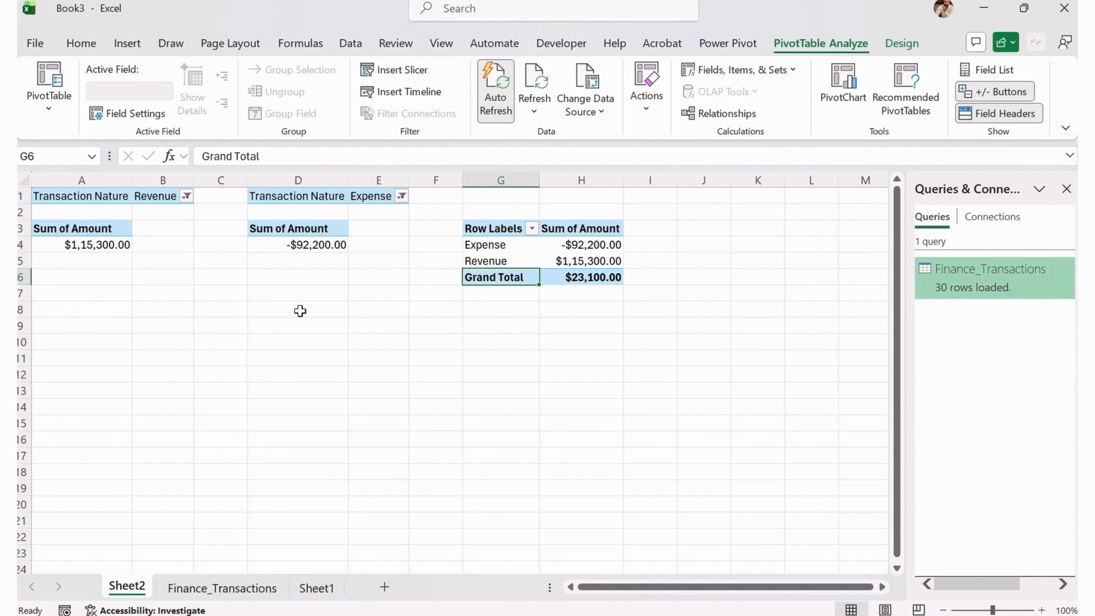
pyautogui.click(604, 278)
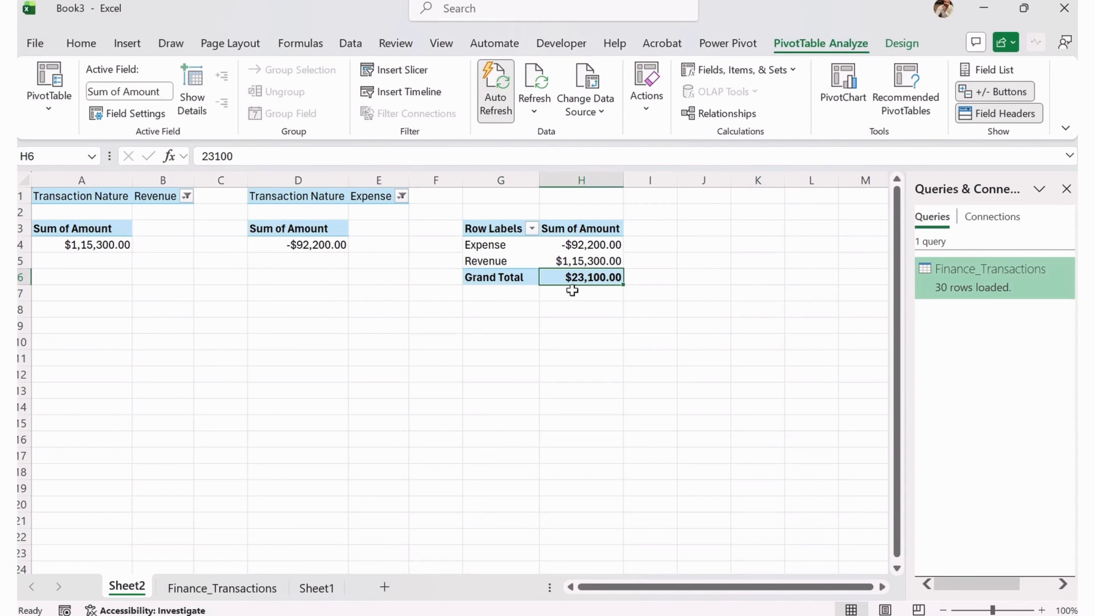
pyautogui.moveTo(595, 244); pyautogui.dragTo(595, 261)
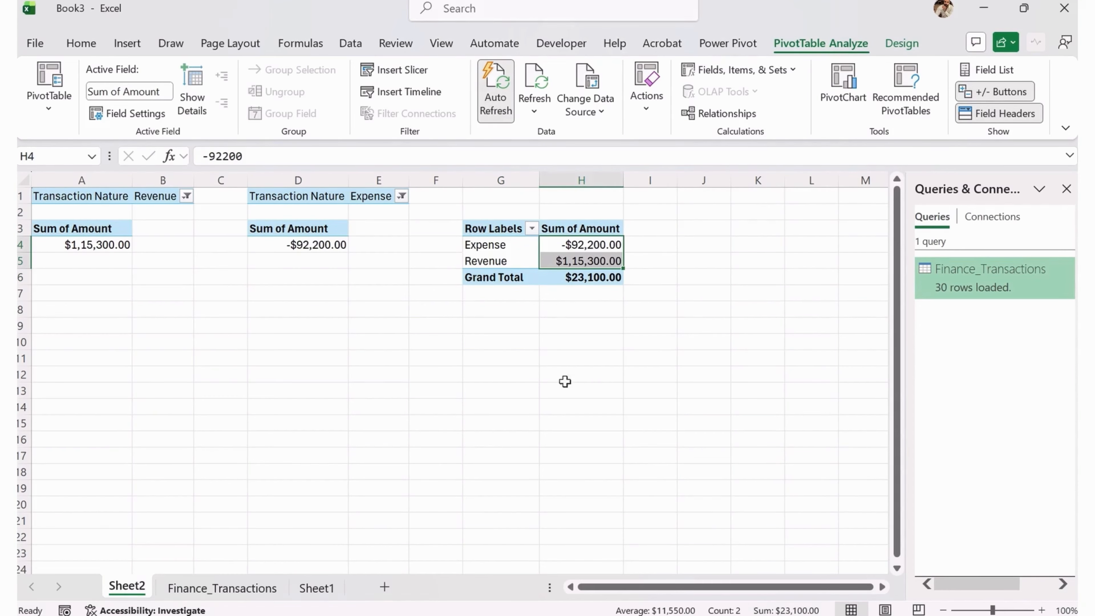
pyautogui.click(586, 281)
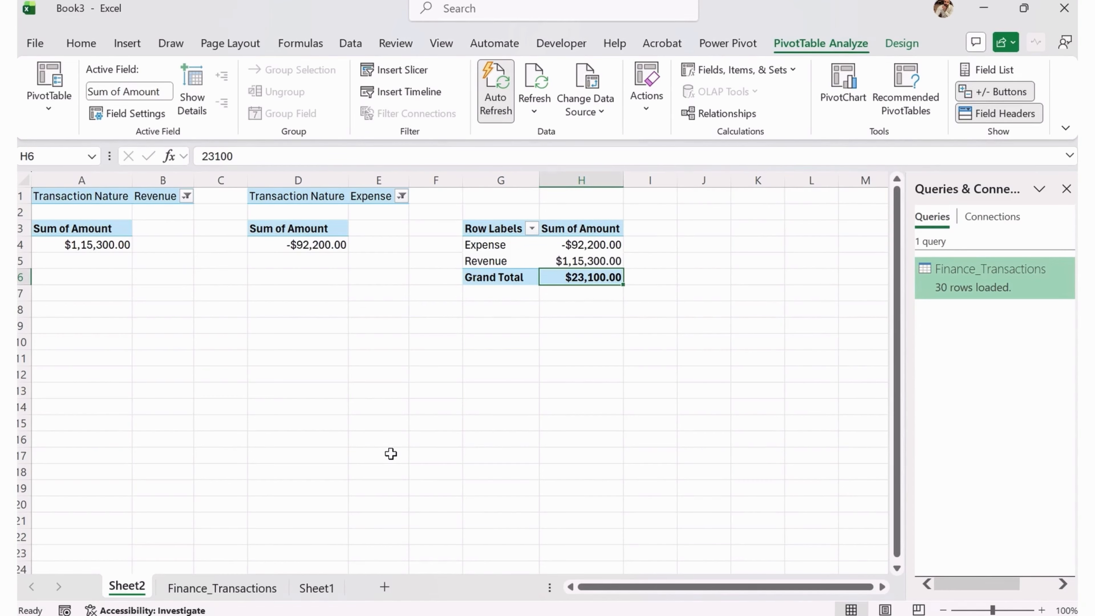
# Add a new worksheet, place it before Sheet2 and name it Dashboard.
pyautogui.click(384, 587)
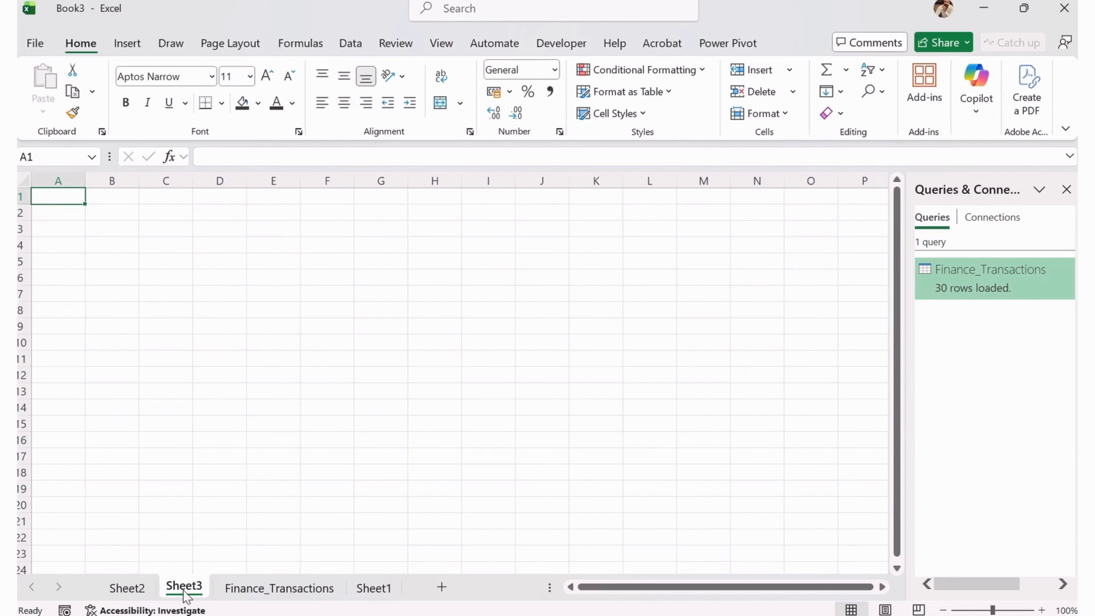
pyautogui.moveTo(186, 595); pyautogui.dragTo(125, 596)
pyautogui.doubleClick(126, 586)
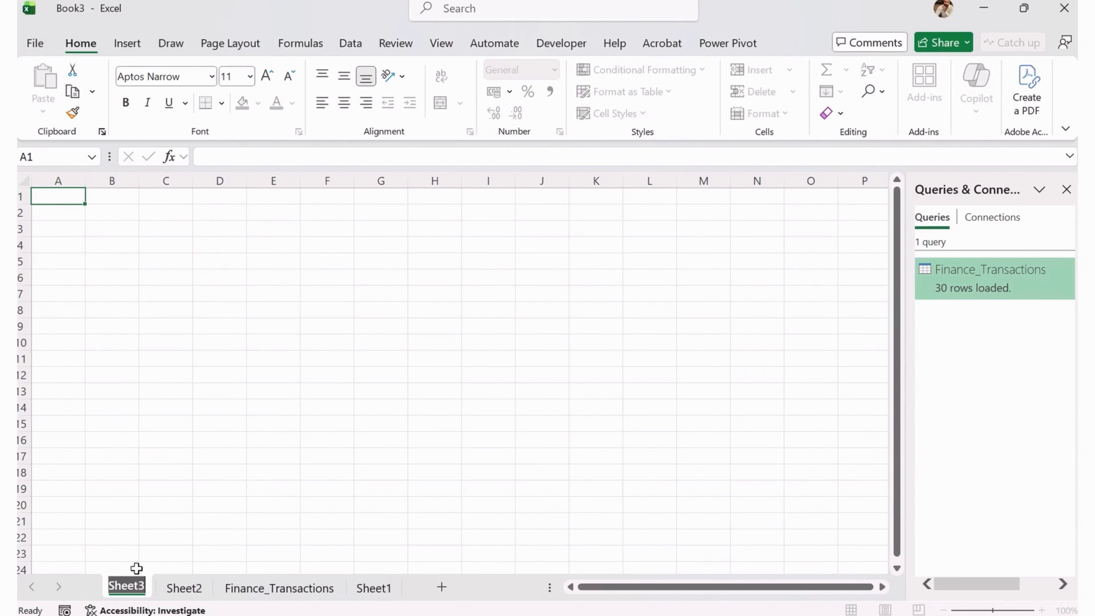
pyautogui.write('Dashboard')
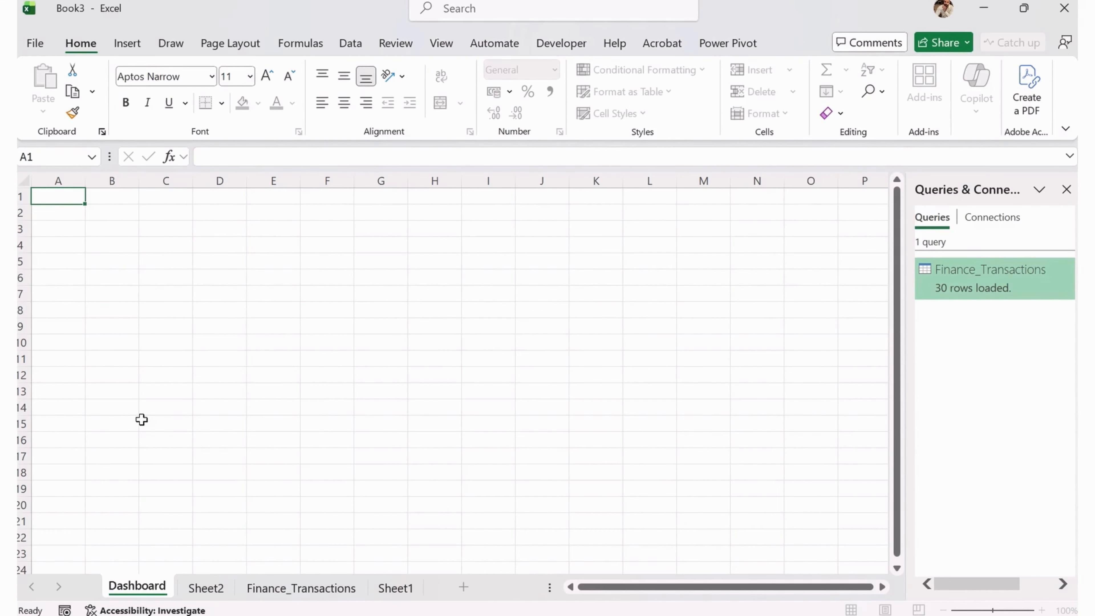
pyautogui.click(102, 419)
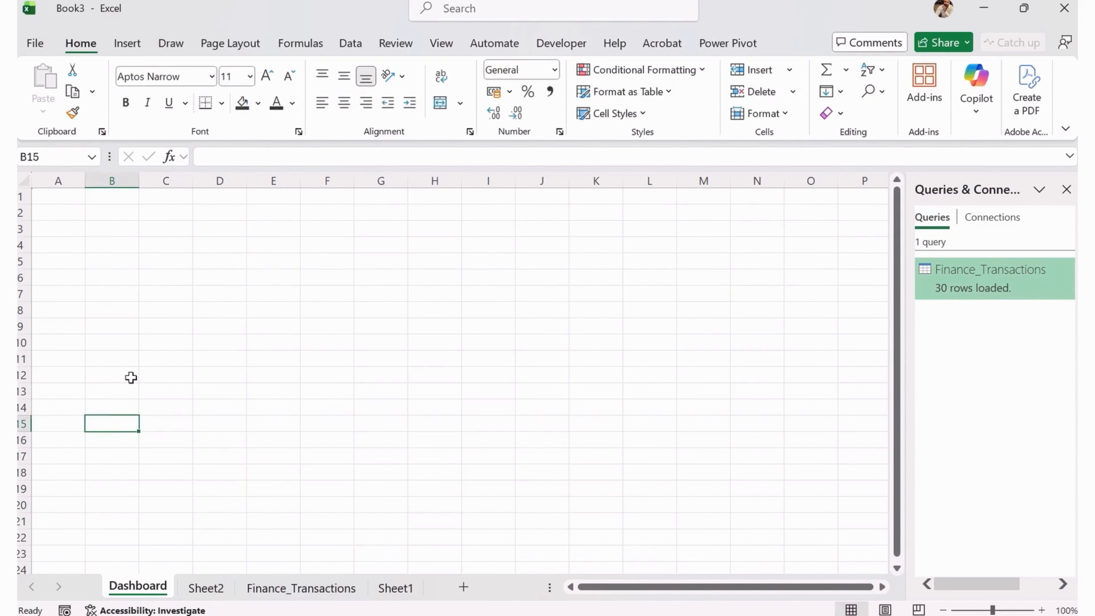
# Set the font size of cell B3 on the Dashboard sheet to 28.
pyautogui.click(123, 229)
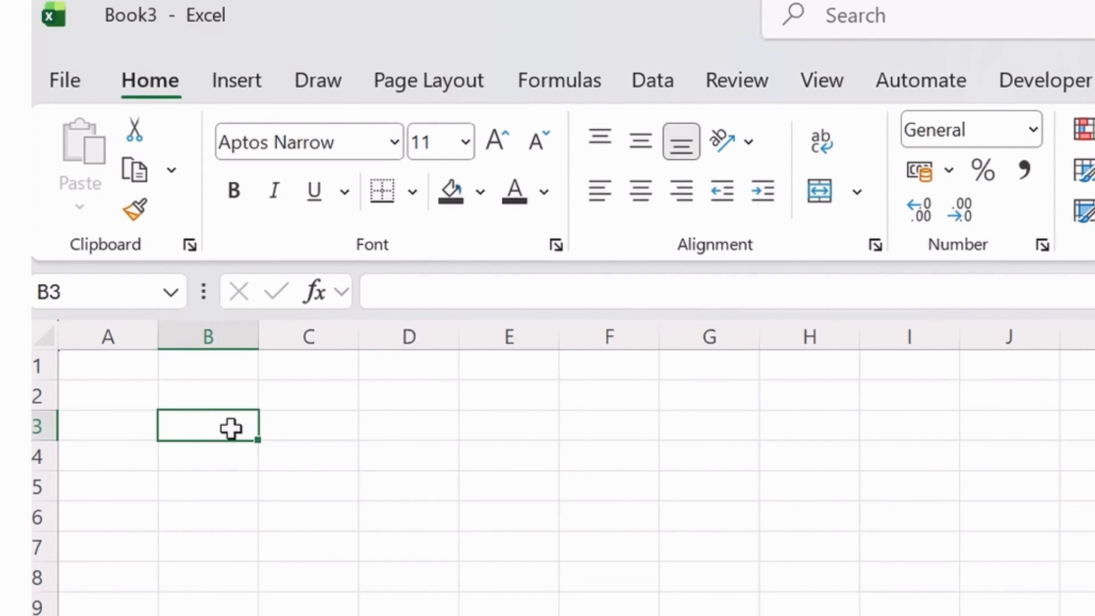
pyautogui.click(428, 146)
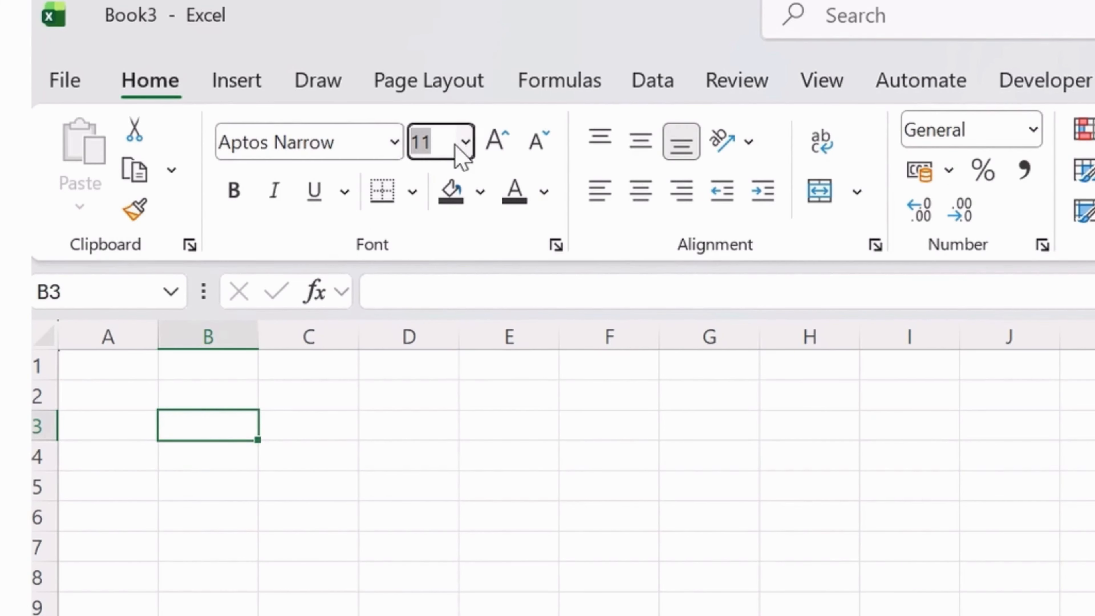
pyautogui.write('2')
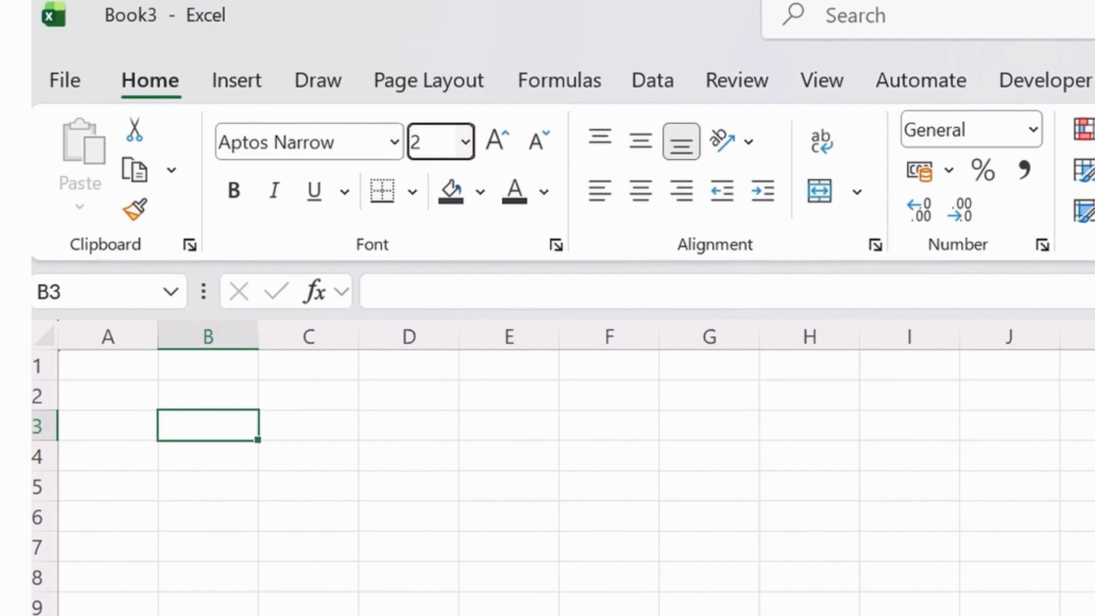
pyautogui.write('8')
pyautogui.press('Return')
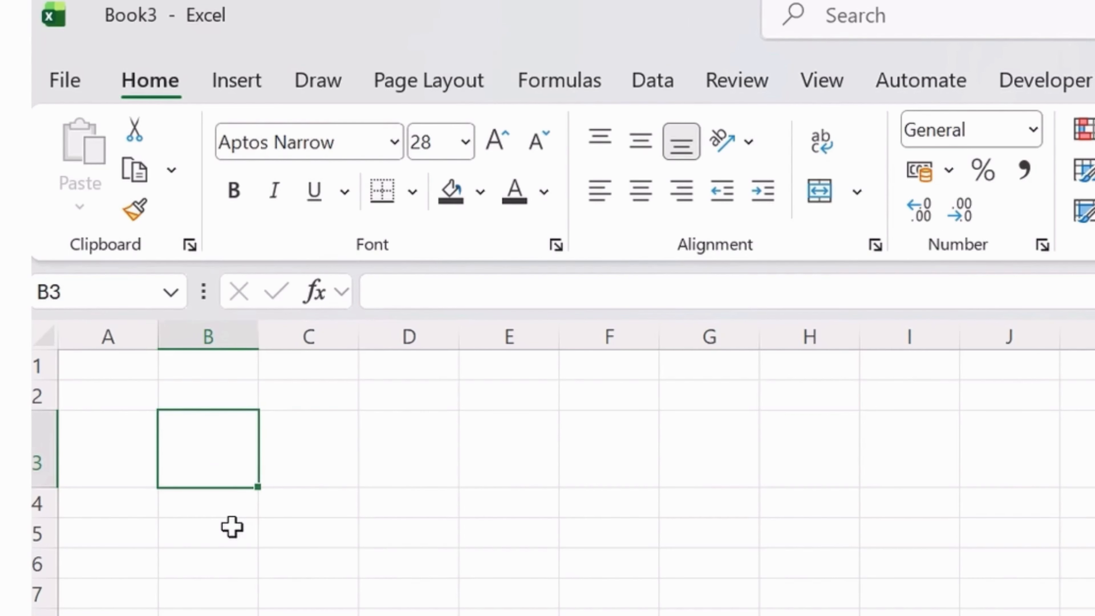
# Hide the gridlines on the Dashboard sheet.
pyautogui.click(677, 88)
pyautogui.click(830, 81)
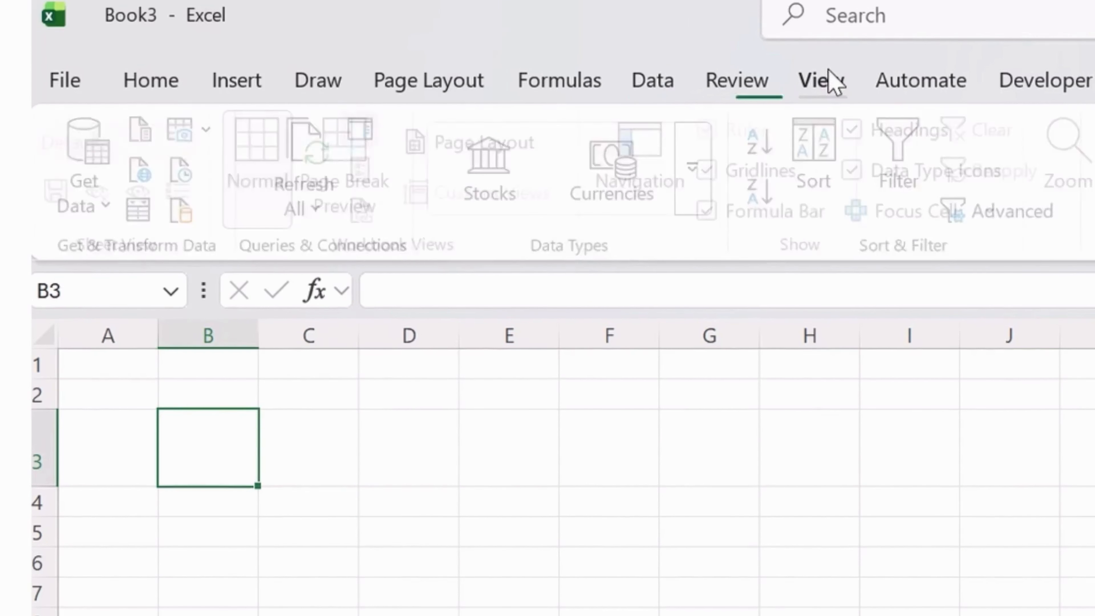
pyautogui.click(740, 177)
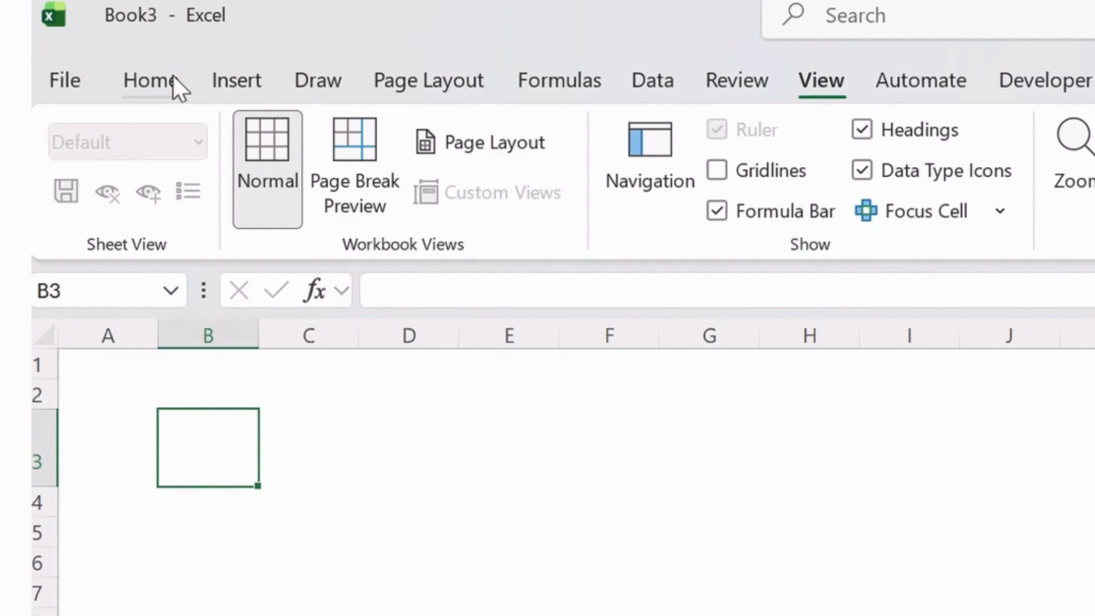
# Make cell B3 bold and link it to the Sum of Amount in the Revenue-filtered PivotTable on Sheet2.
pyautogui.click(175, 85)
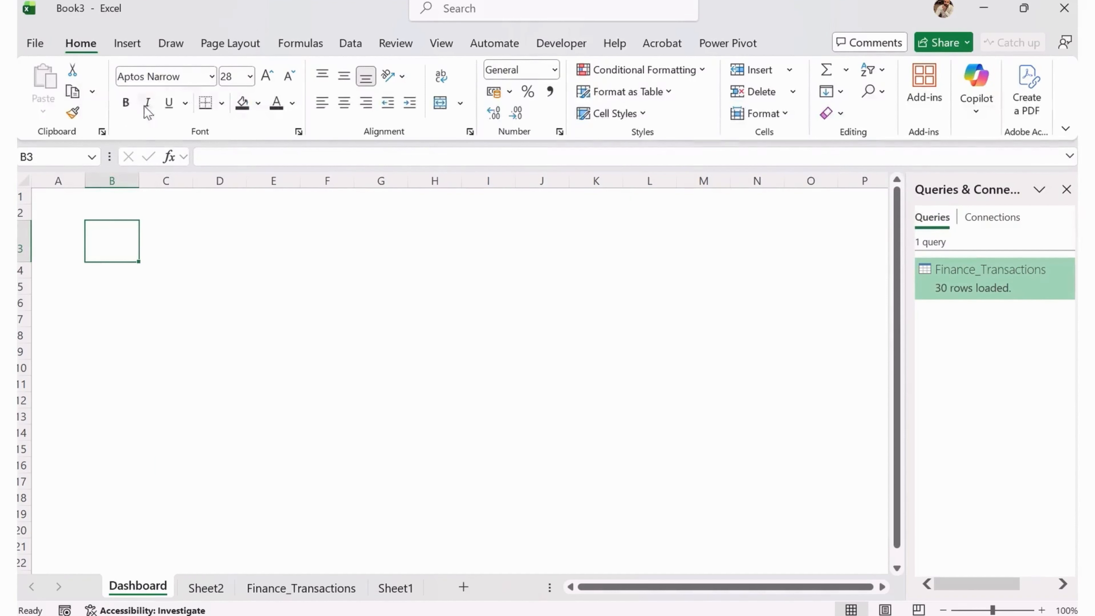
pyautogui.click(125, 102)
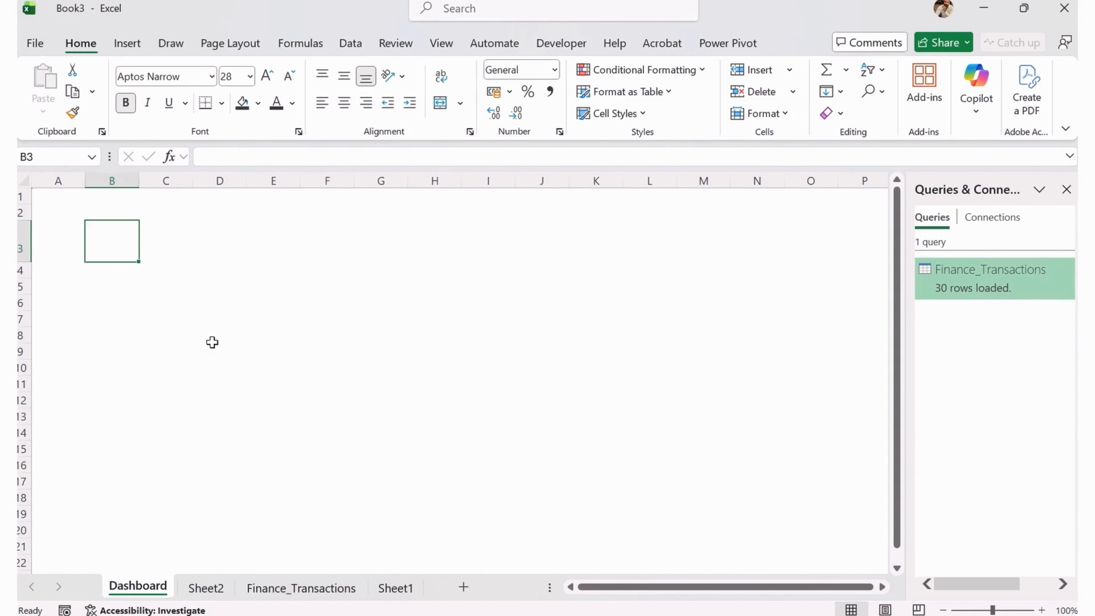
pyautogui.write('=')
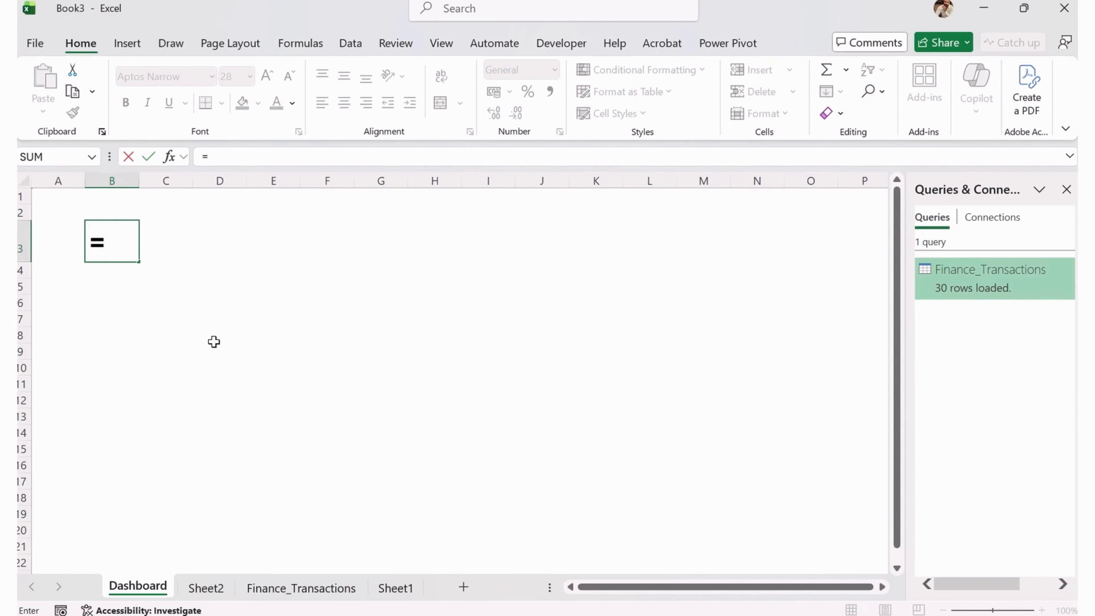
pyautogui.click(223, 587)
pyautogui.click(128, 252)
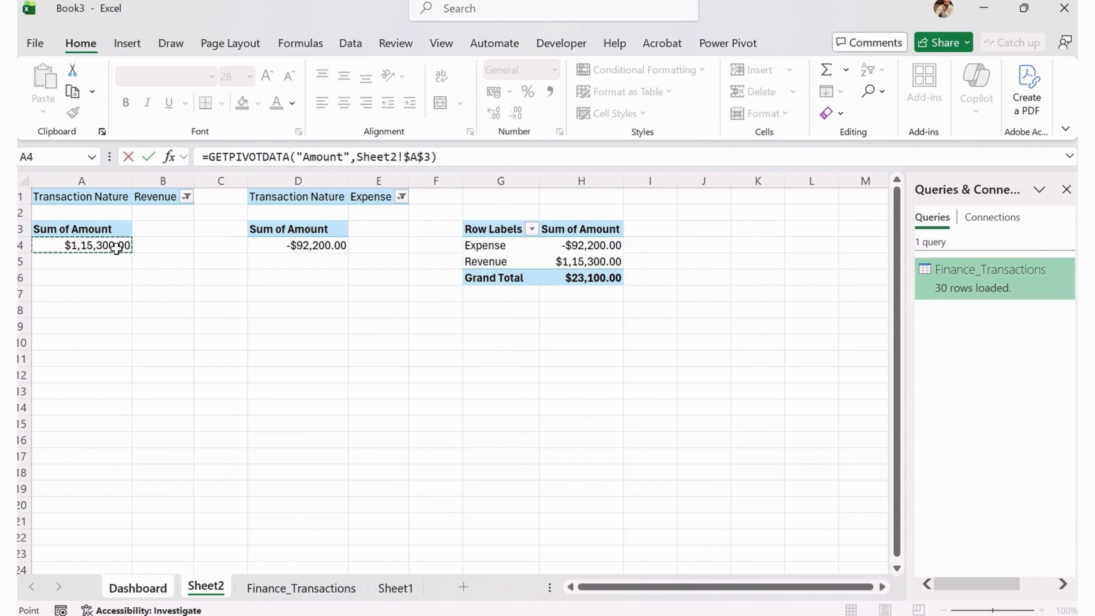
pyautogui.press('Return')
pyautogui.click(110, 242)
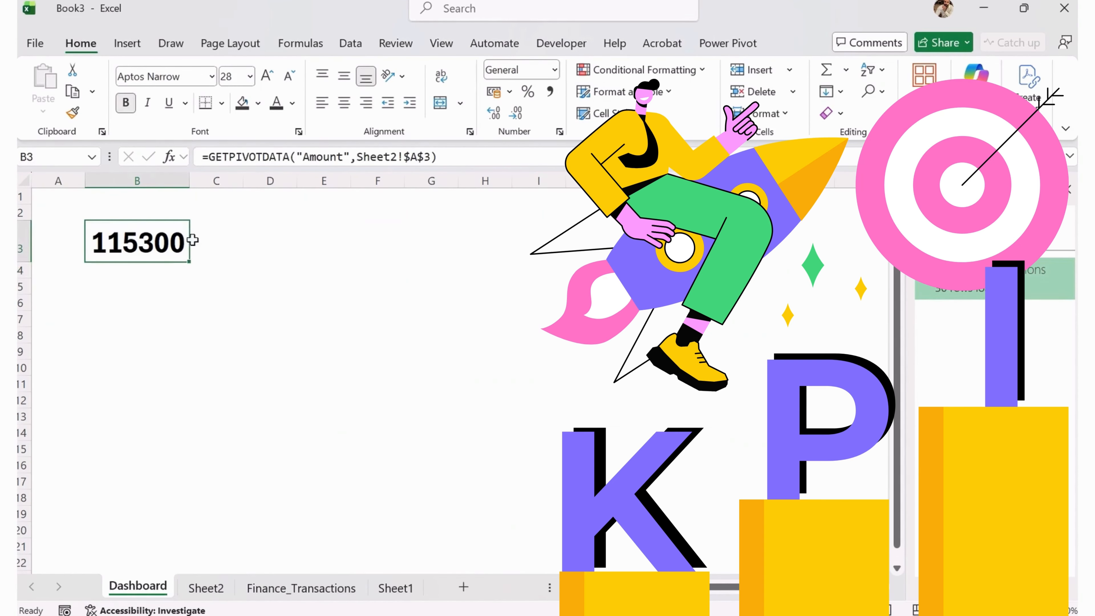
# Link cell D3 on the Dashboard sheet to the Sum of Amount in the Expense-filtered PivotTable on Sheet2.
pyautogui.click(289, 246)
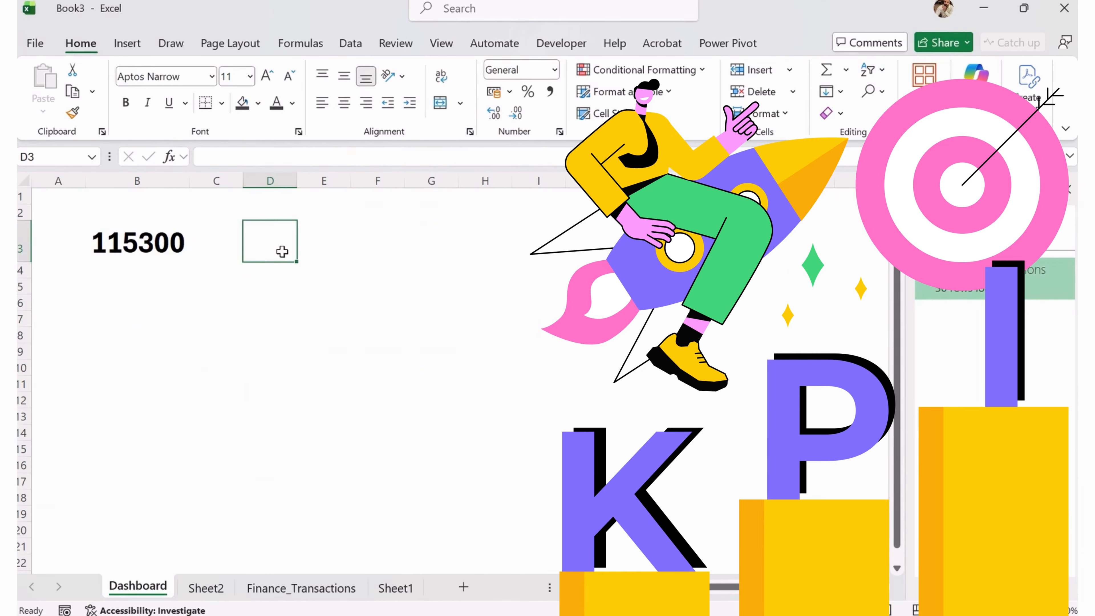
pyautogui.write('=')
pyautogui.click(206, 587)
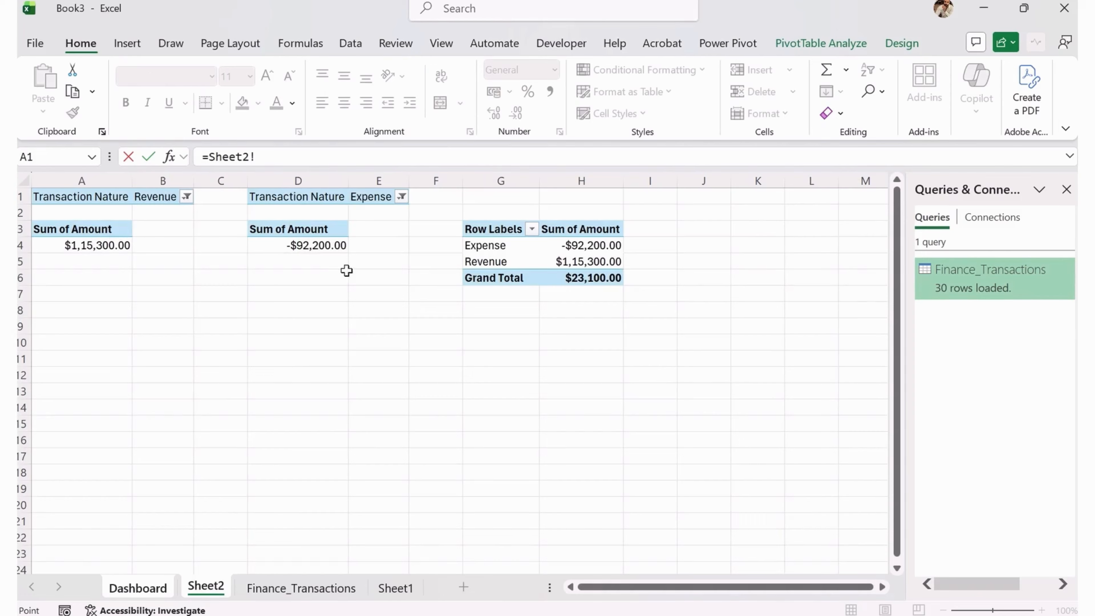
pyautogui.click(314, 246)
pyautogui.press('Return')
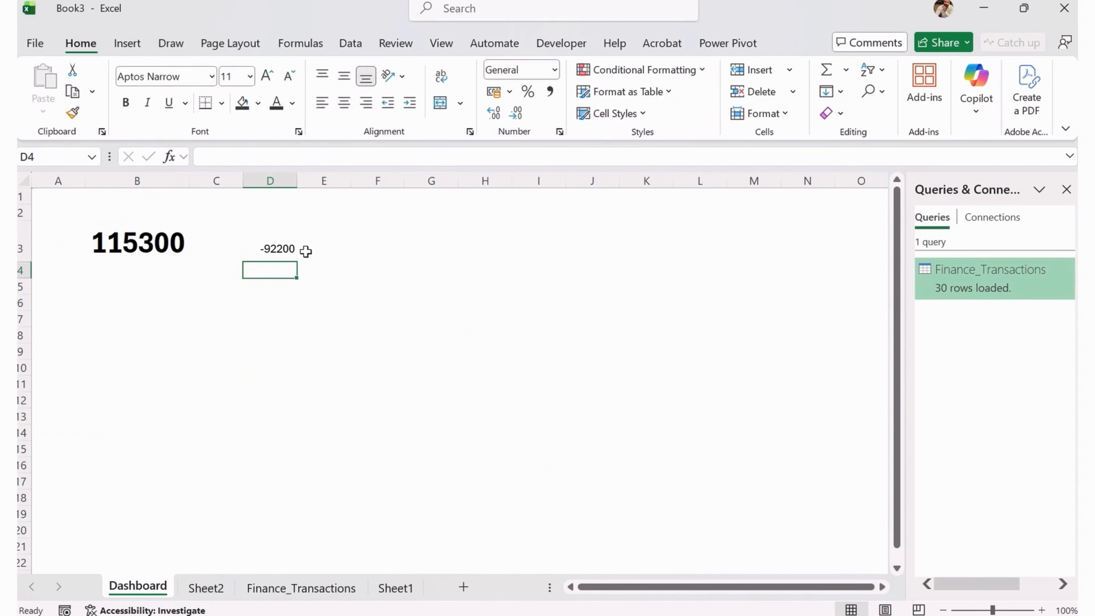
# Copy the formatting of cell B3 to D3 and autofit column D.
pyautogui.click(265, 249)
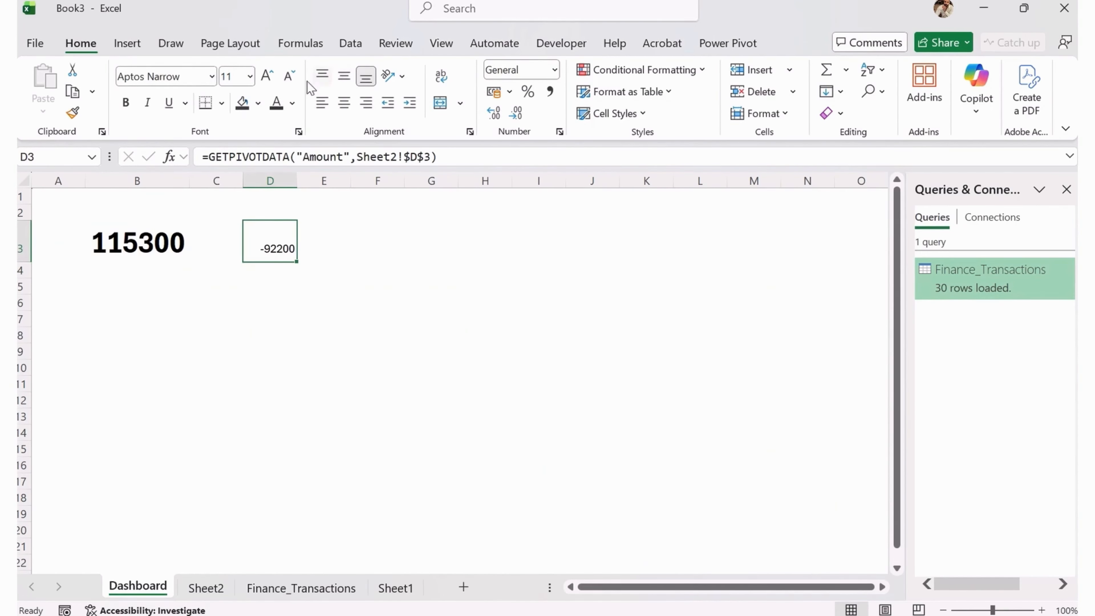
pyautogui.click(133, 239)
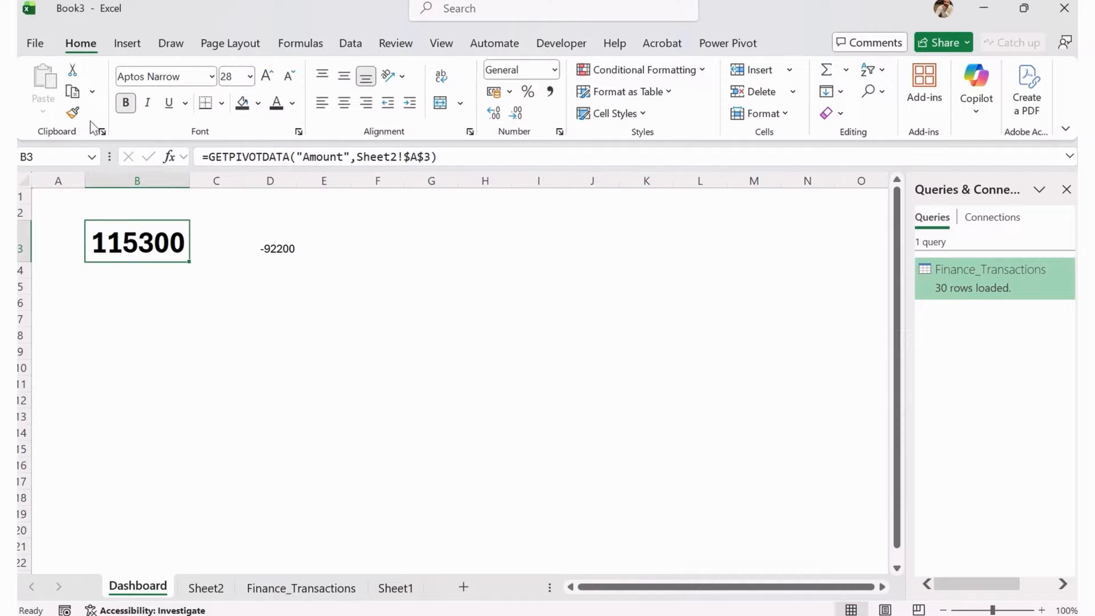
pyautogui.click(72, 112)
pyautogui.click(280, 239)
pyautogui.doubleClick(297, 180)
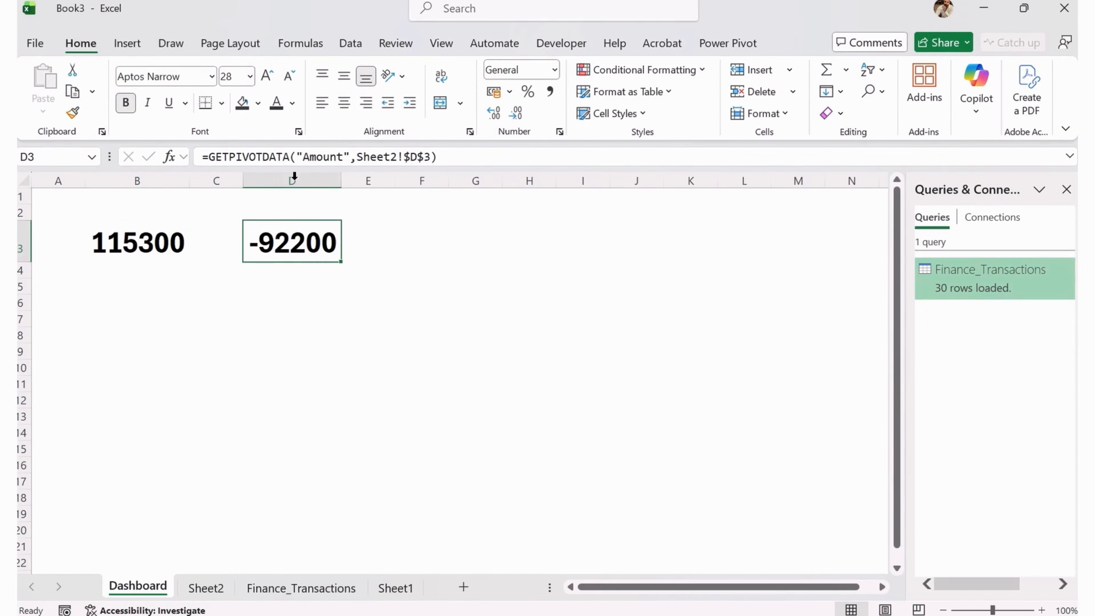
# Link cell F3 on the Dashboard sheet to the Grand Total of the row-based PivotTable on Sheet2.
pyautogui.click(409, 245)
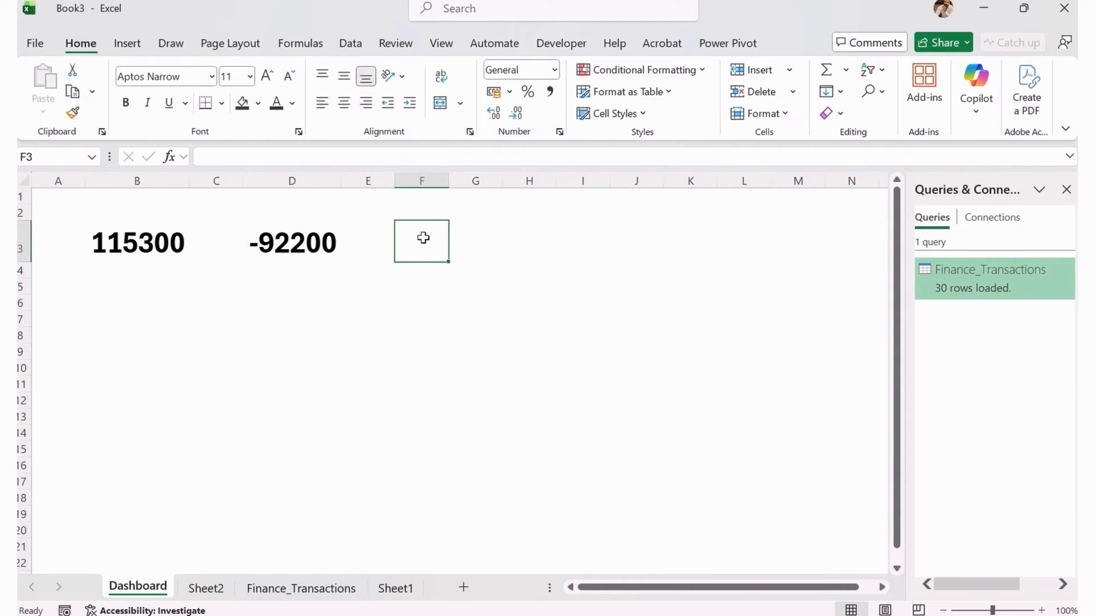
pyautogui.write('=')
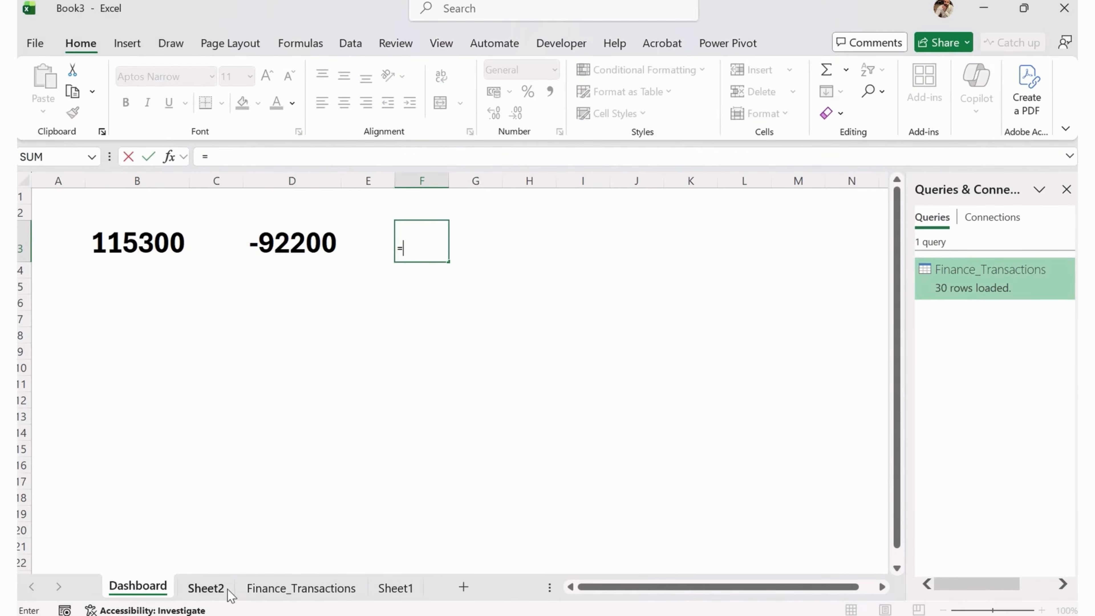
pyautogui.click(224, 589)
pyautogui.click(574, 277)
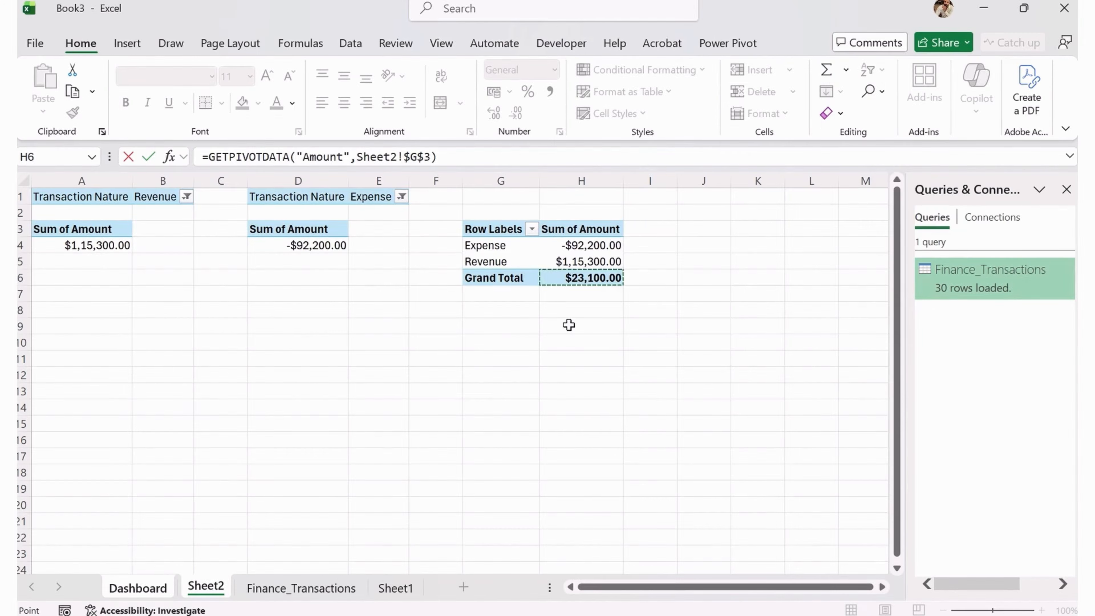
pyautogui.press('Return')
pyautogui.click(413, 235)
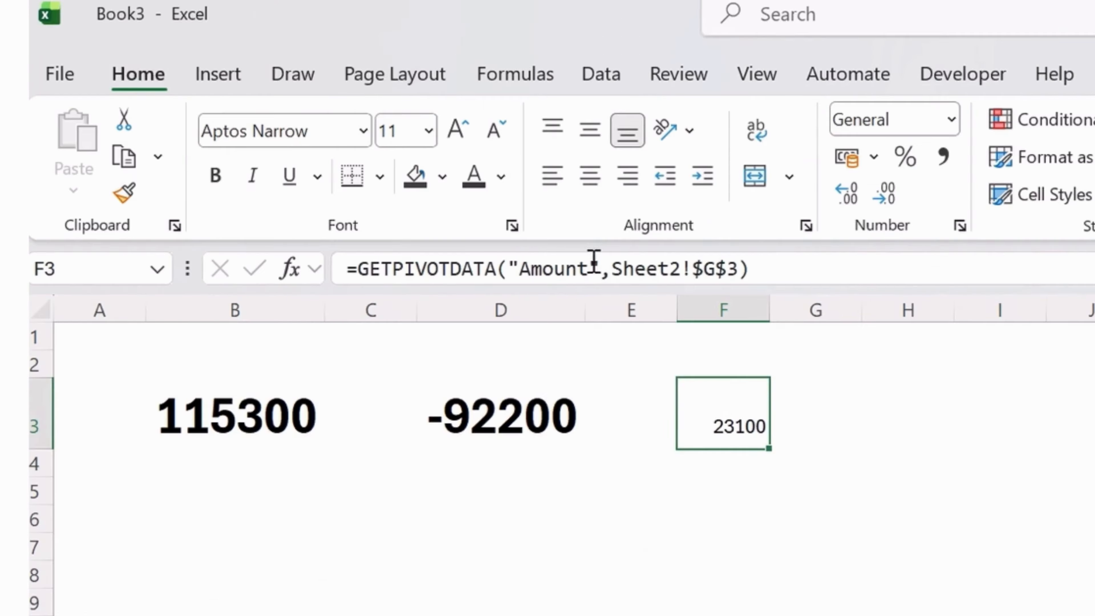
# Copy the formatting of cell D3 to F3 and autofit column F.
pyautogui.click(472, 416)
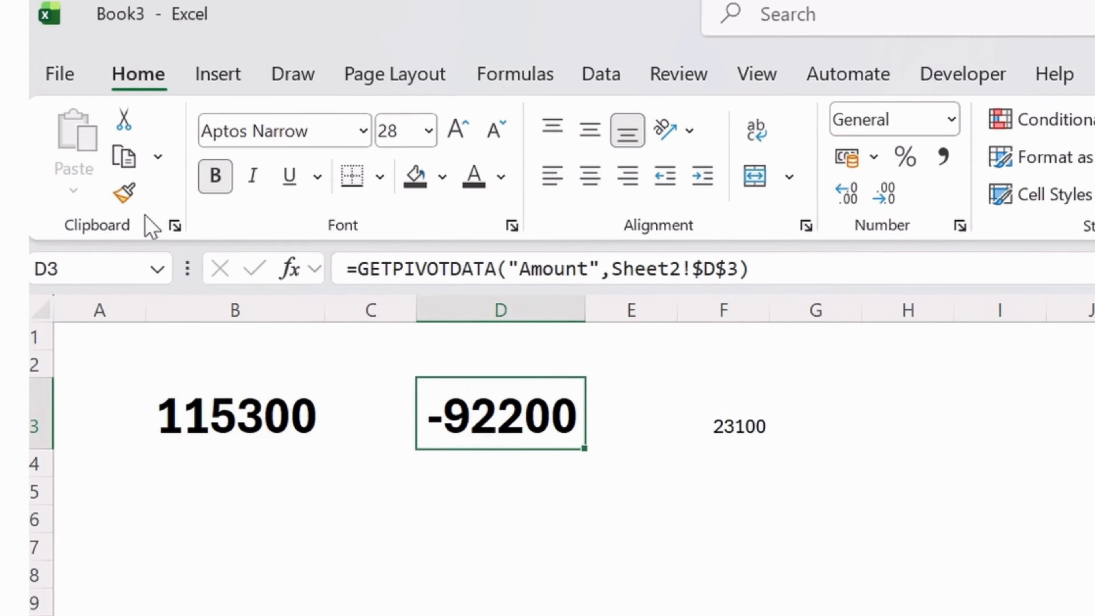
pyautogui.click(125, 199)
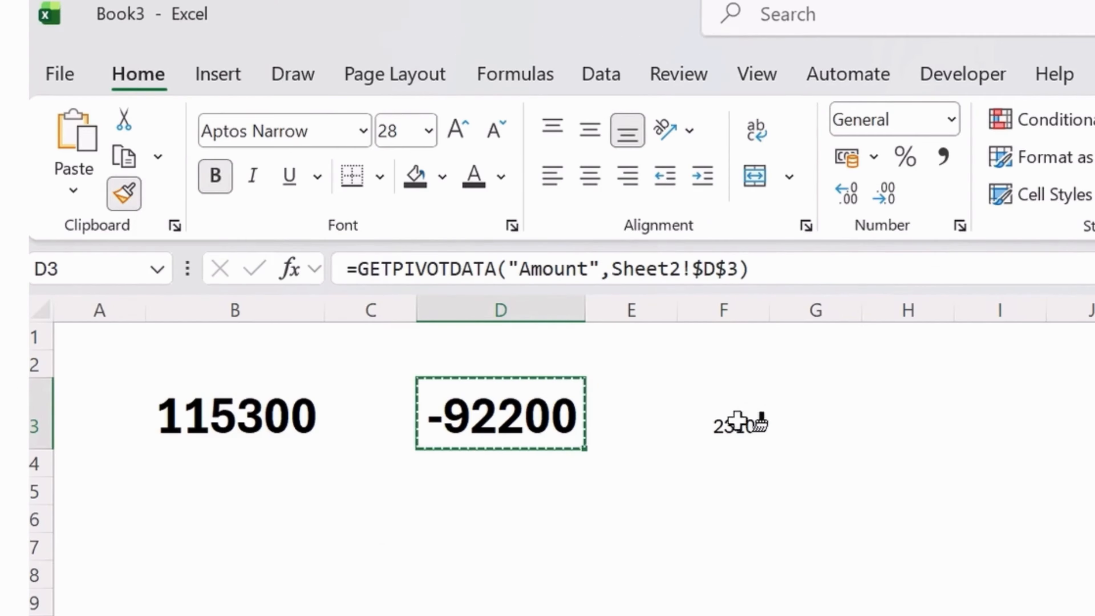
pyautogui.click(733, 420)
pyautogui.doubleClick(769, 308)
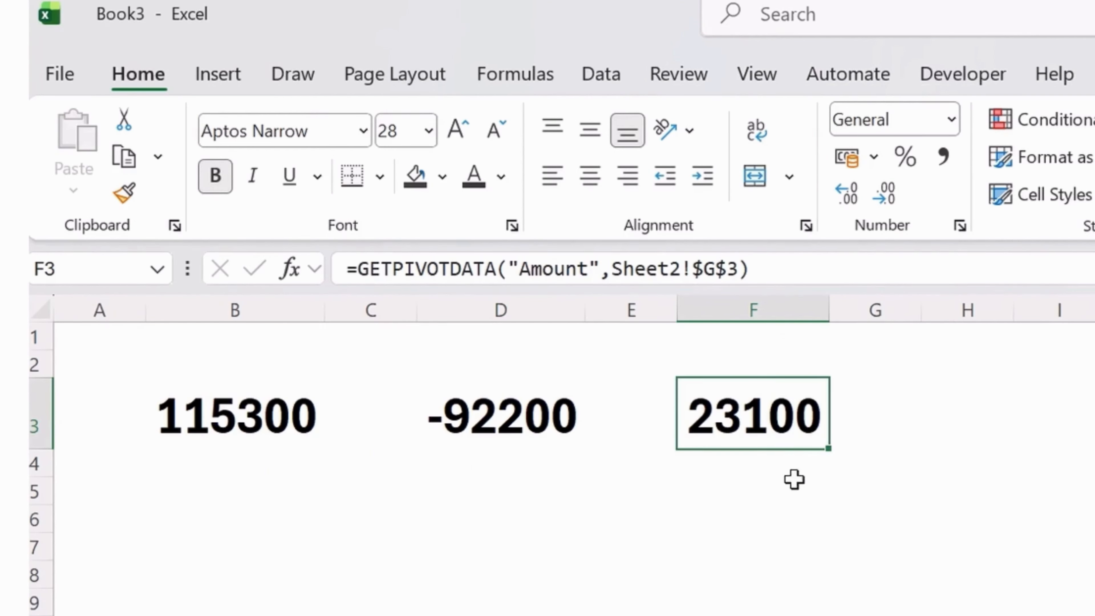
# Apply the $ English (United States) accounting format to cells B3:F3.
pyautogui.moveTo(193, 417); pyautogui.dragTo(797, 401)
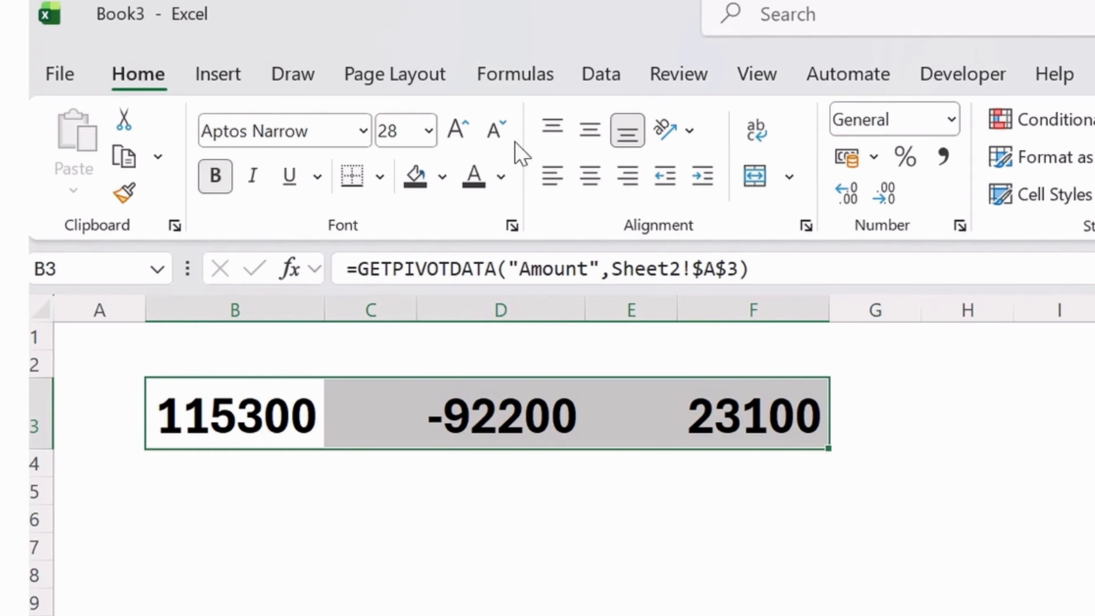
pyautogui.click(872, 157)
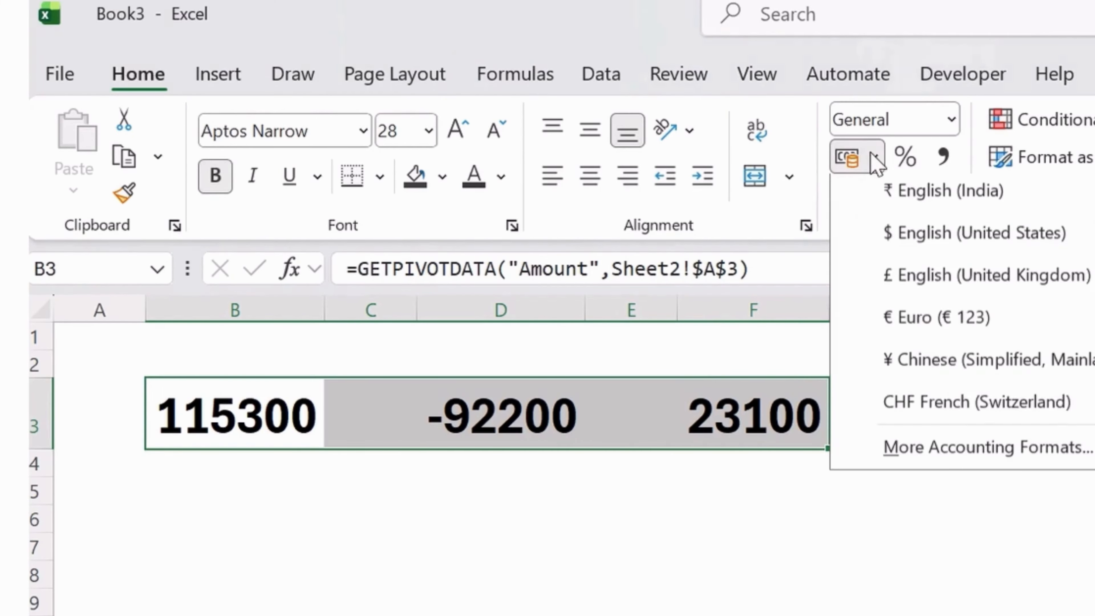
pyautogui.click(933, 240)
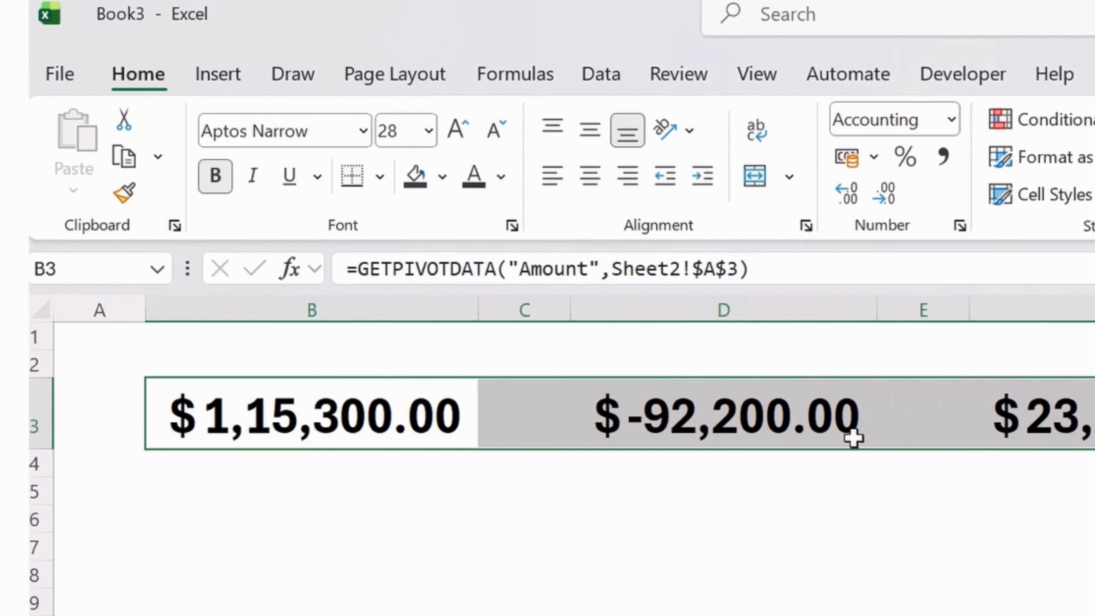
pyautogui.click(860, 497)
# Merge and center B1:B2, D1:D2 and F1:F2 separately above the three amounts.
pyautogui.moveTo(326, 339); pyautogui.dragTo(328, 365)
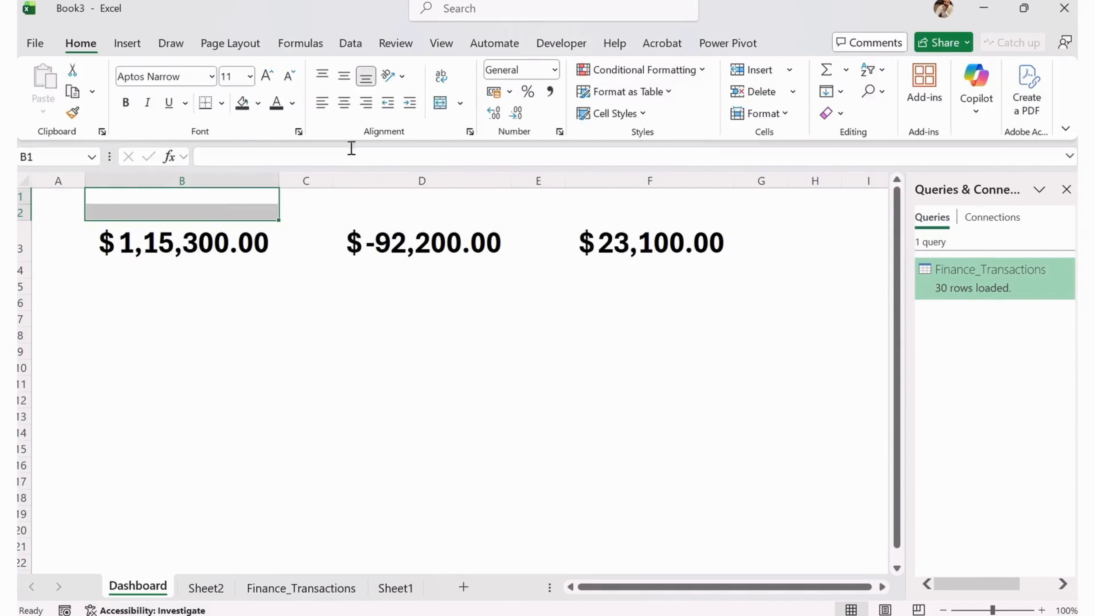
pyautogui.click(757, 177)
pyautogui.moveTo(406, 196); pyautogui.dragTo(406, 209)
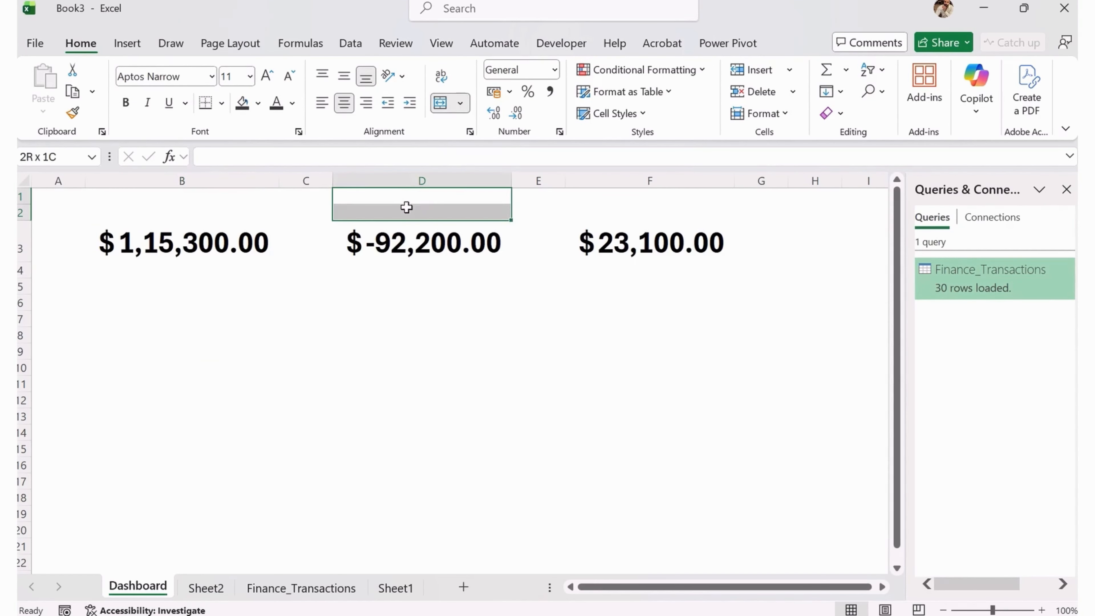
pyautogui.click(440, 102)
pyautogui.moveTo(669, 198); pyautogui.dragTo(673, 213)
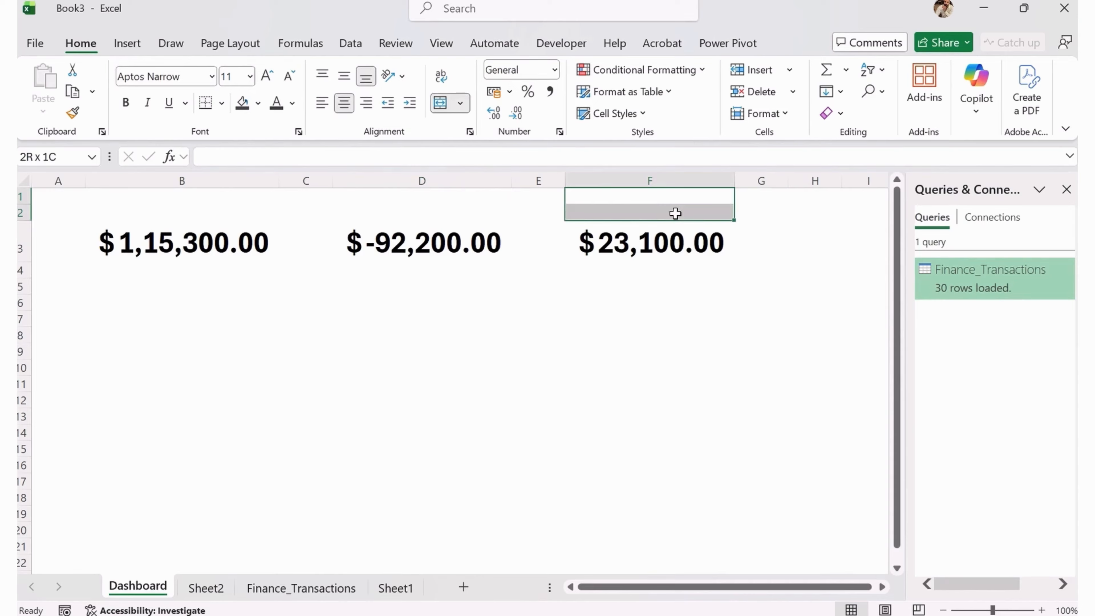
pyautogui.click(441, 103)
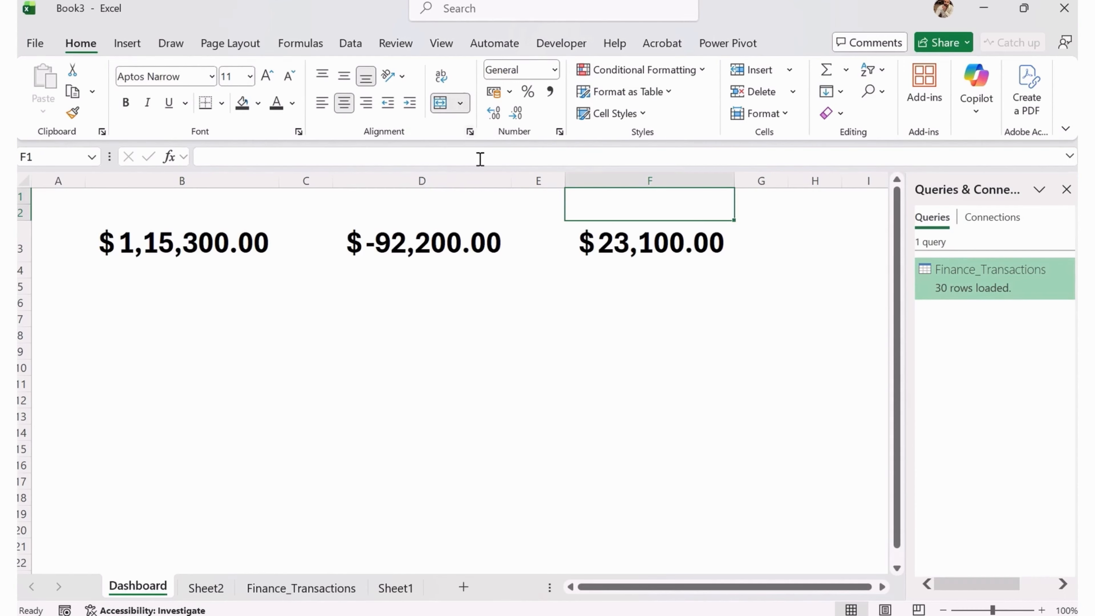
# Enter the headings TOTAL REVENUE in B1, TOTAL EXPENSE in D1 and NET PROFIT in F1.
pyautogui.click(185, 199)
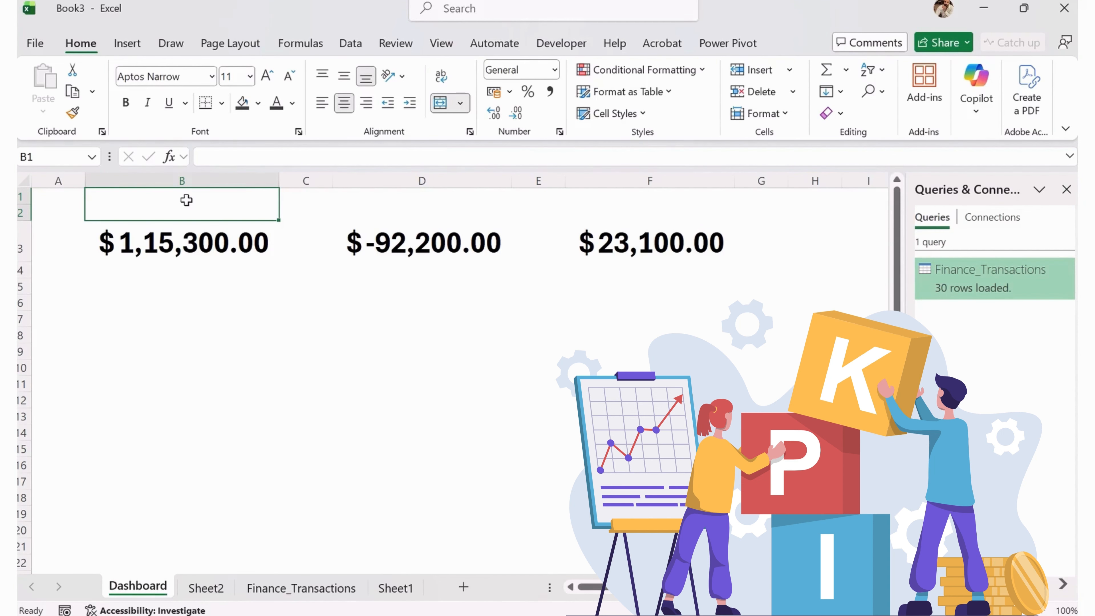
pyautogui.write('TOTAL RE')
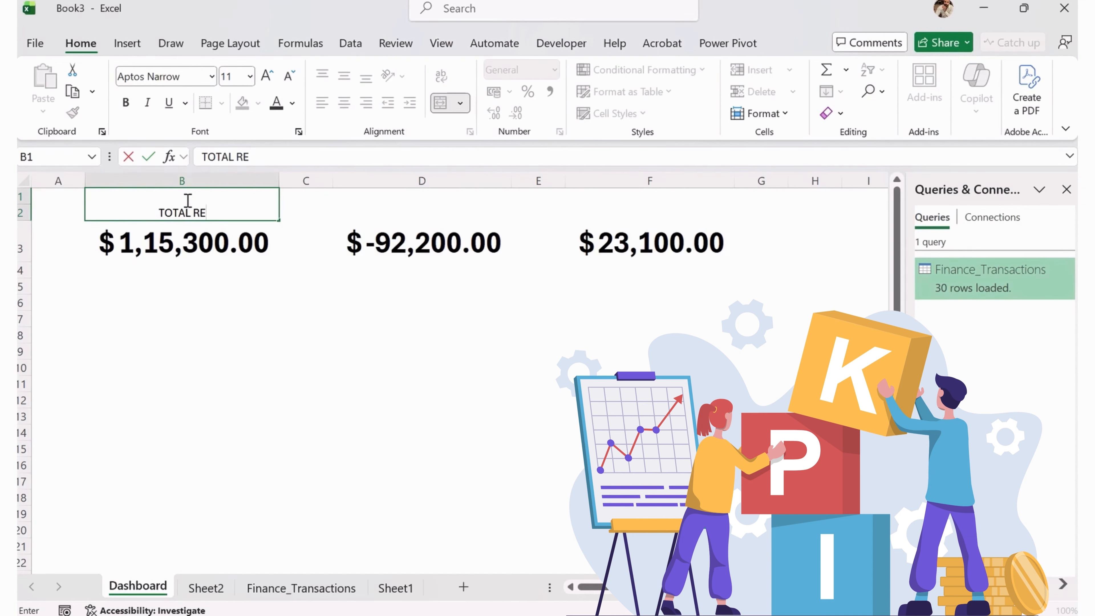
pyautogui.write('VENUE')
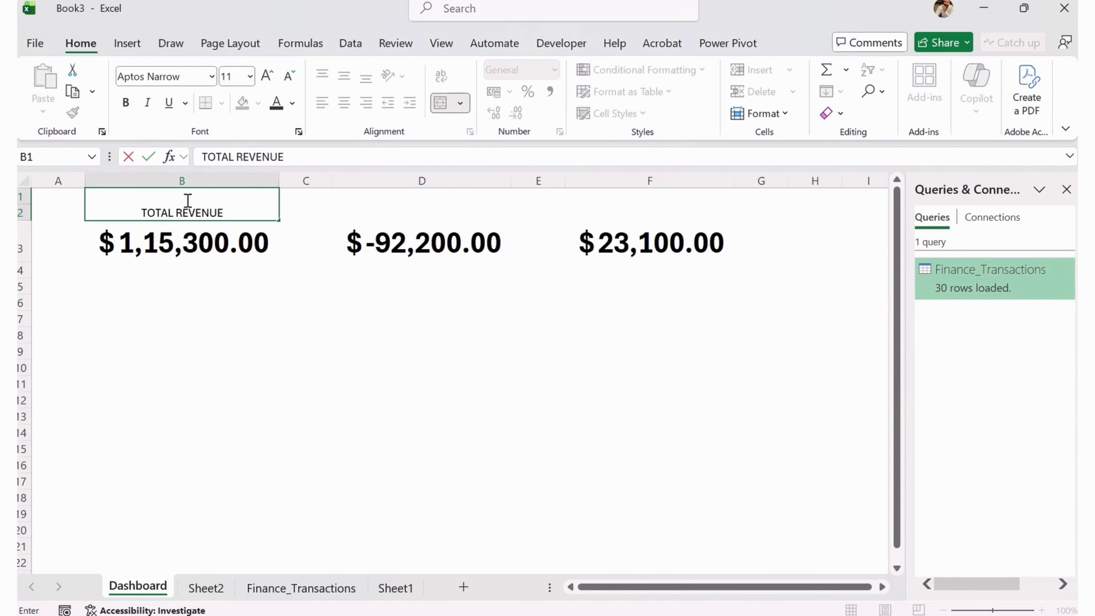
pyautogui.press('Tab')
pyautogui.press('Tab')
pyautogui.write('TOTAL')
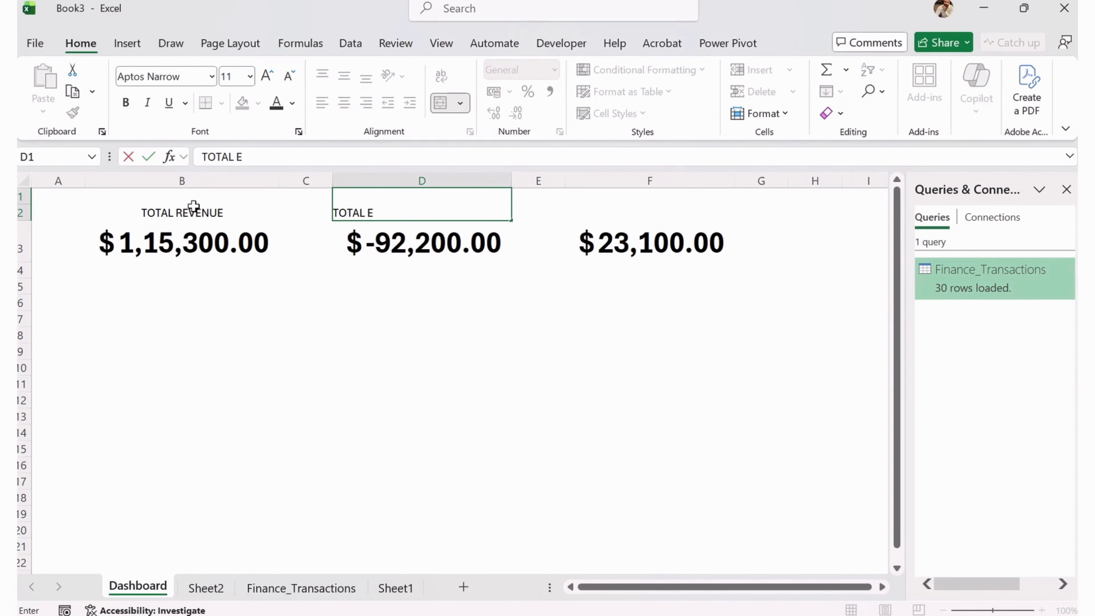
pyautogui.write(' EXPENSES')
pyautogui.press('BackSpace')
pyautogui.press('Tab')
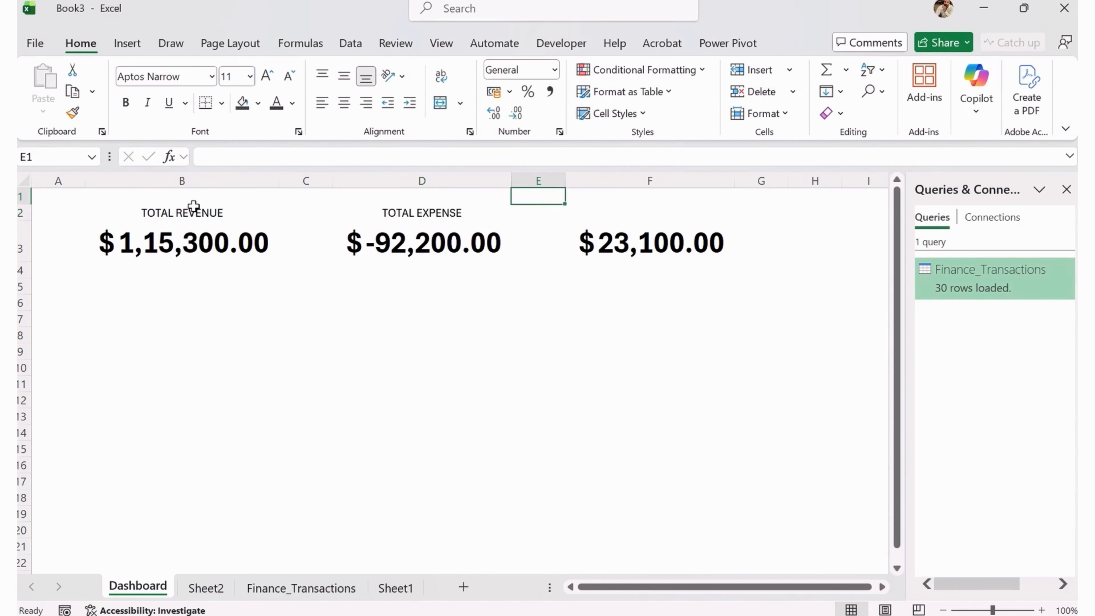
pyautogui.press('Tab')
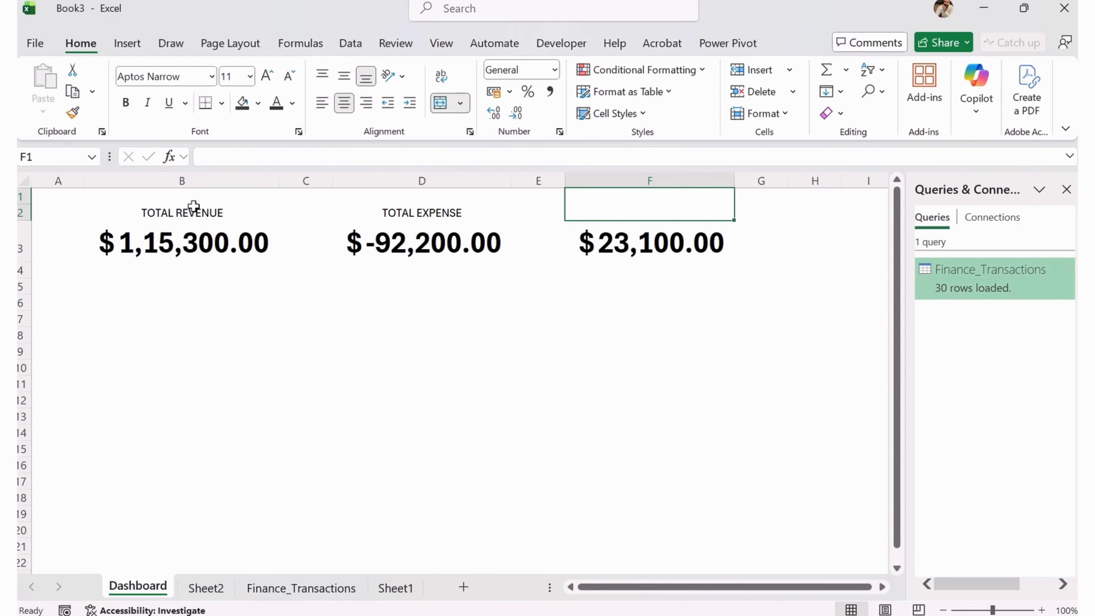
pyautogui.write('NET PROFIT')
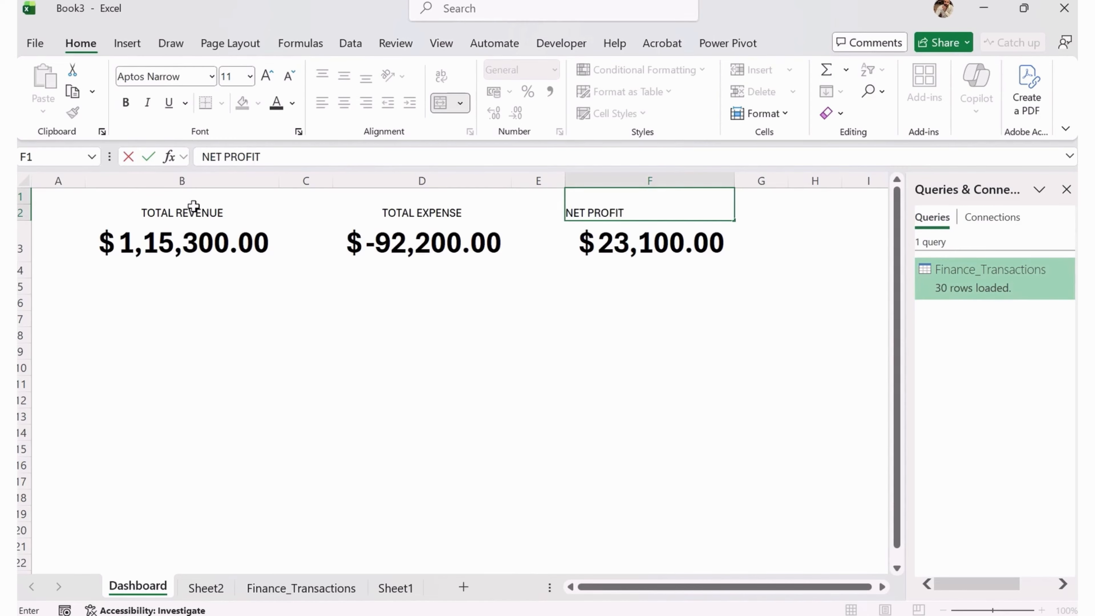
pyautogui.click(193, 350)
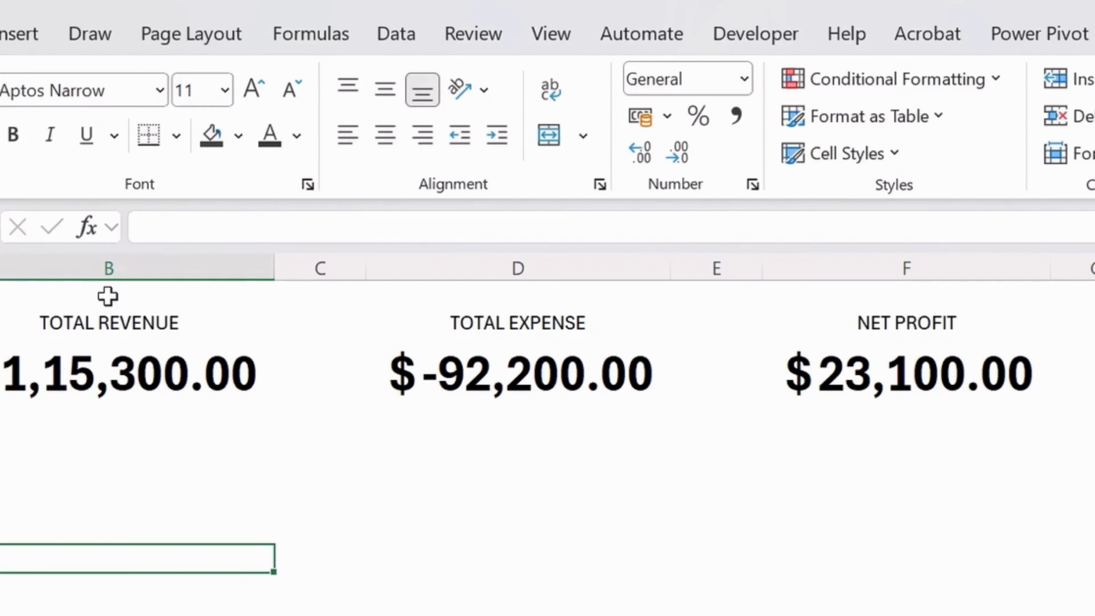
# Vertically middle-align the headings in B1:F2 and increase their font size to 16.
pyautogui.moveTo(182, 199); pyautogui.dragTo(621, 202)
pyautogui.click(385, 92)
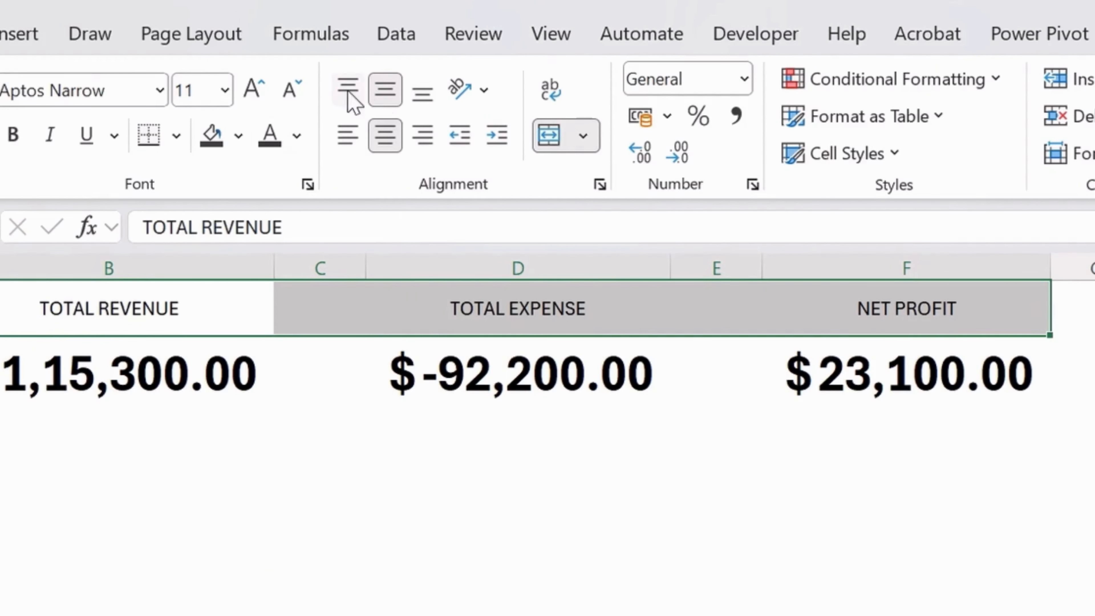
pyautogui.click(257, 90)
pyautogui.click(257, 89)
pyautogui.click(257, 90)
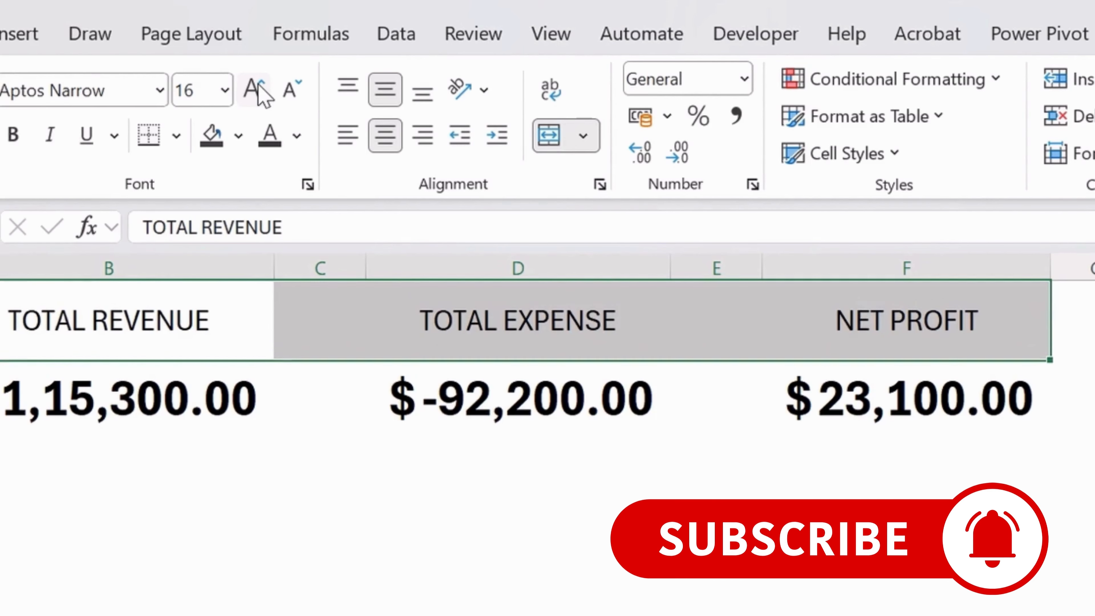
# Reduce the font size of the three headings in B1:F2 to 12 and make them bold.
pyautogui.click(289, 92)
pyautogui.click(289, 91)
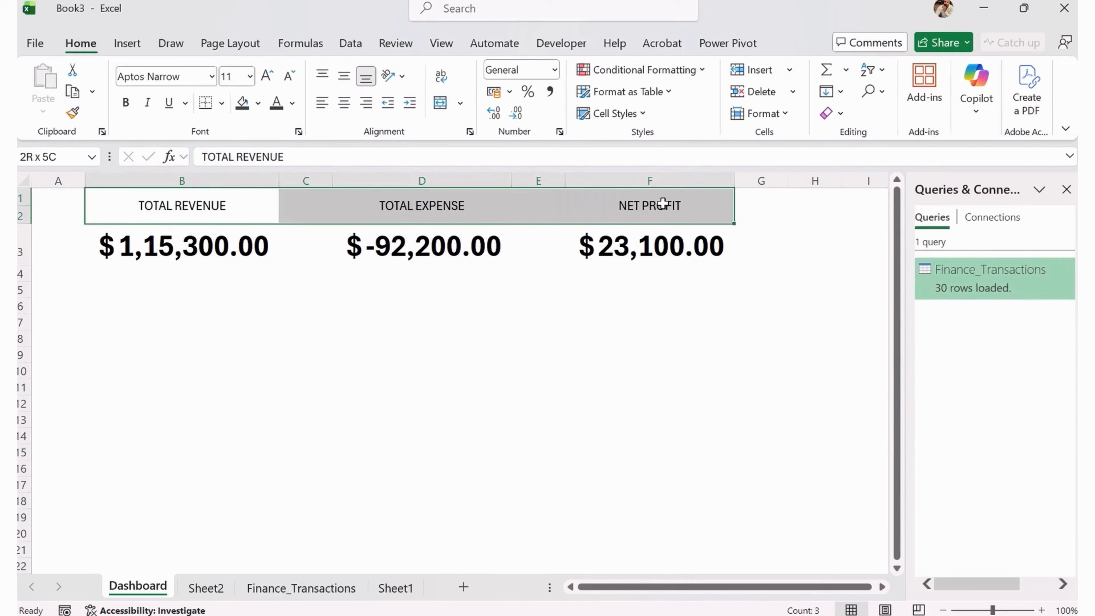
pyautogui.click(125, 102)
pyautogui.click(388, 294)
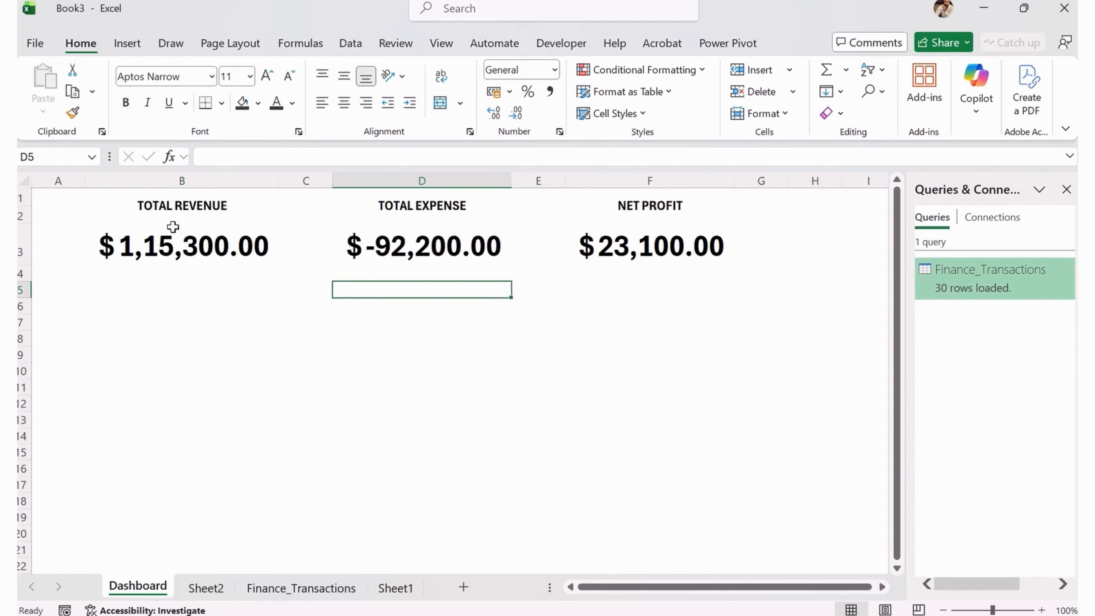
# Add an outside border around each KPI block: B1:B3, D1:D3 and F1:F3.
pyautogui.click(194, 211)
pyautogui.moveTo(195, 210); pyautogui.dragTo(196, 228)
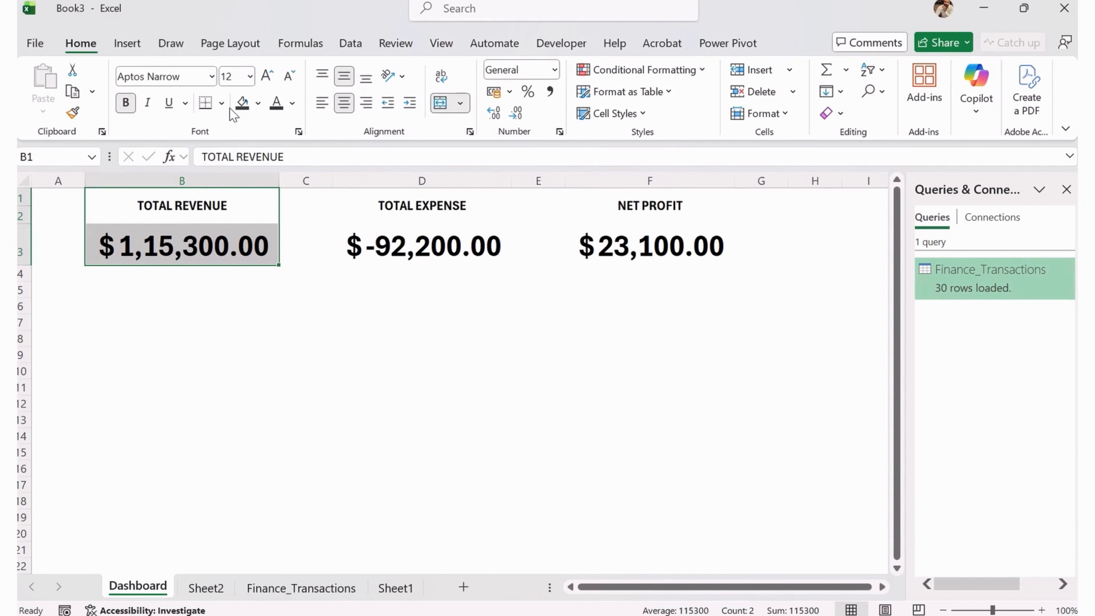
pyautogui.click(222, 103)
pyautogui.click(288, 325)
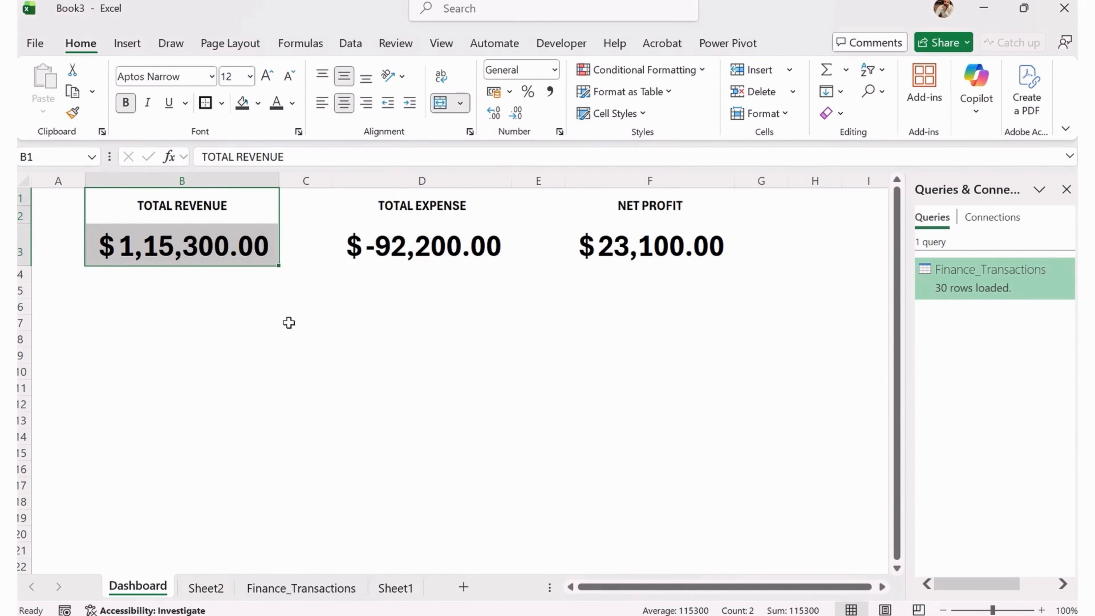
pyautogui.moveTo(350, 221); pyautogui.dragTo(411, 270)
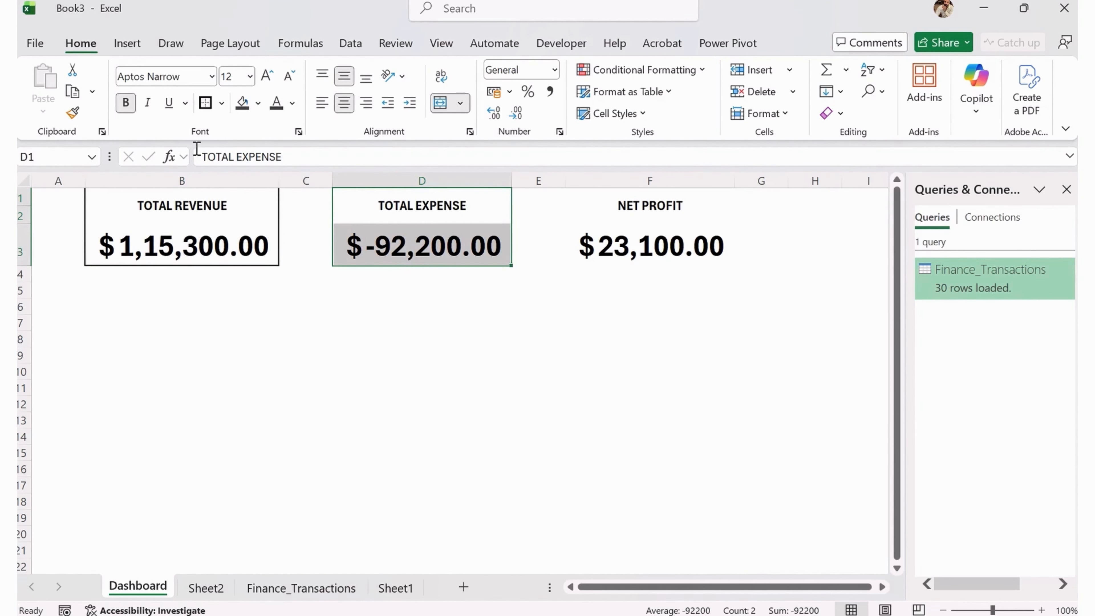
pyautogui.click(207, 106)
pyautogui.moveTo(642, 214); pyautogui.dragTo(651, 247)
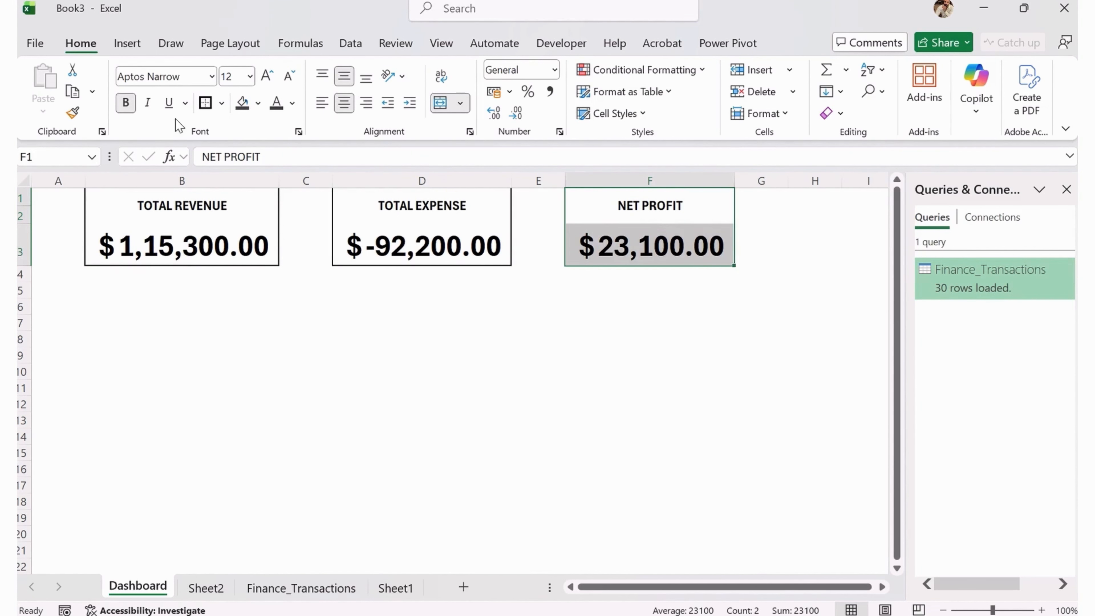
pyautogui.click(204, 108)
pyautogui.click(447, 281)
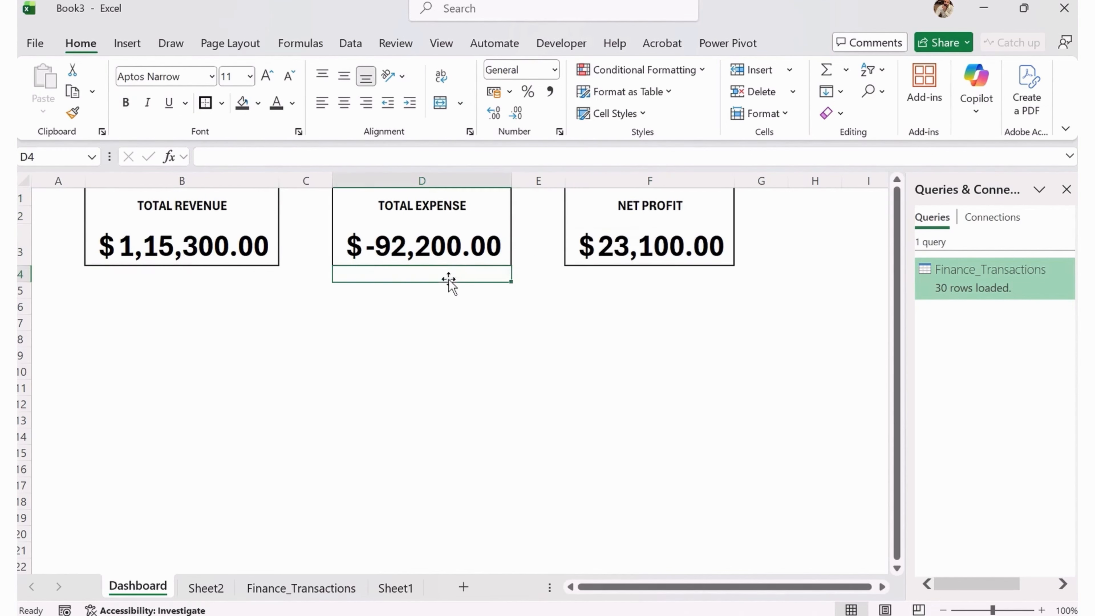
# Insert a blank row above row 1 to leave space over the KPI blocks.
pyautogui.rightClick(21, 203)
pyautogui.click(60, 397)
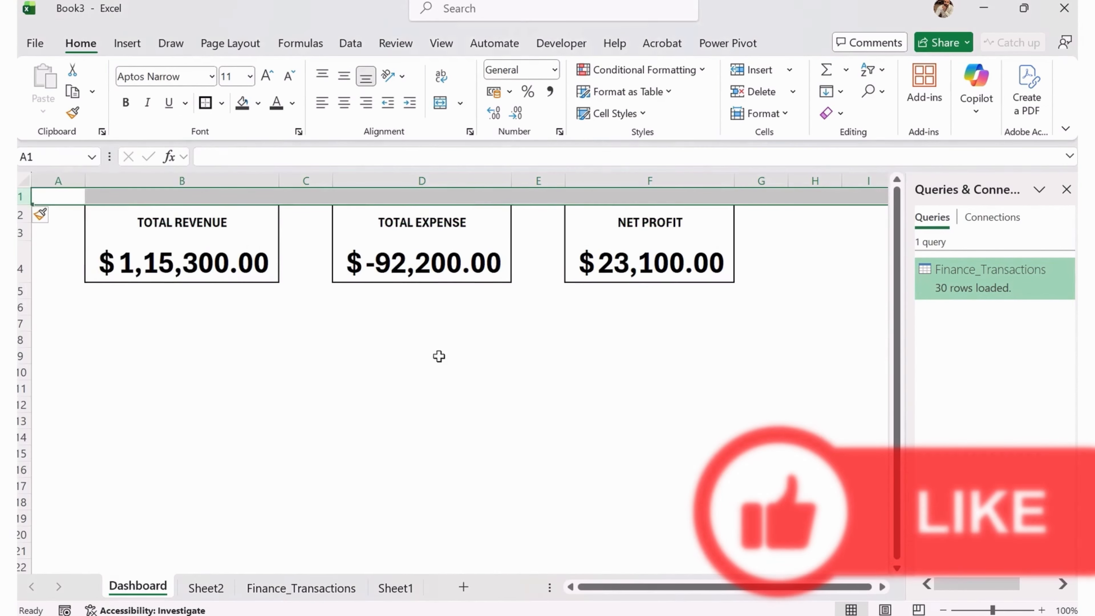
pyautogui.click(431, 341)
# Fill the TOTAL REVENUE, TOTAL EXPENSE and NET PROFIT heading cells with the lightest blue theme color.
pyautogui.click(228, 244)
pyautogui.click(212, 228)
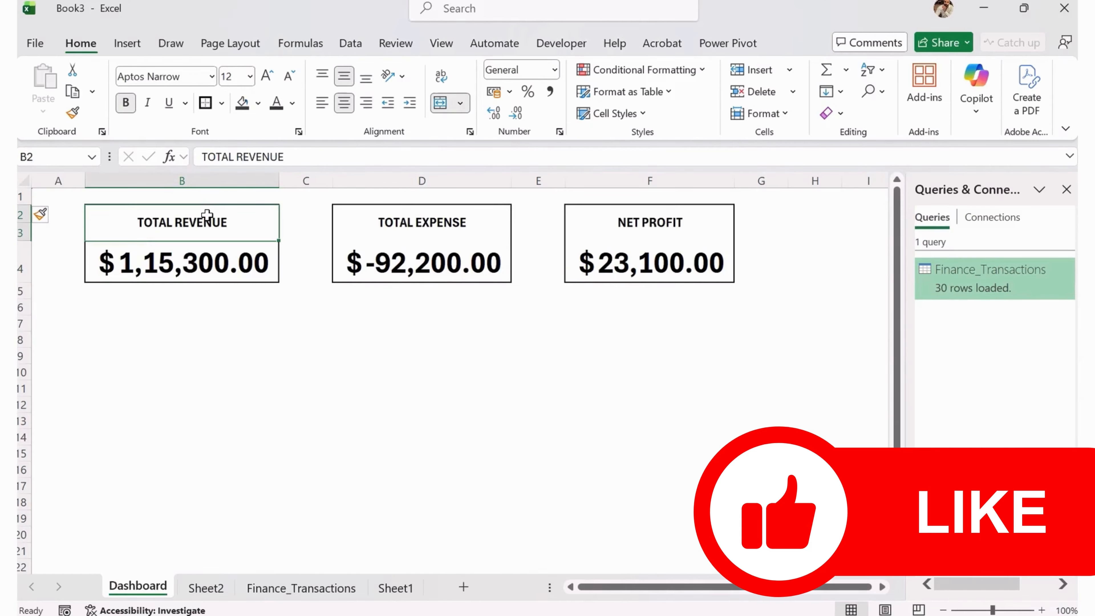
pyautogui.keyDown('ctrl'); pyautogui.click(407, 214); pyautogui.keyUp('ctrl')
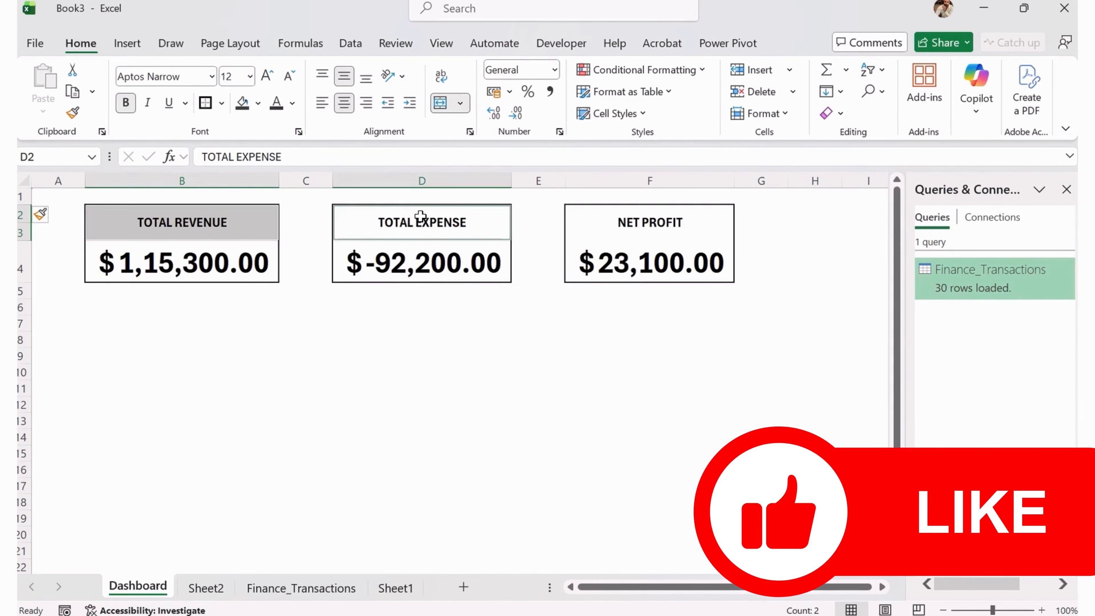
pyautogui.keyDown('ctrl'); pyautogui.click(671, 225); pyautogui.keyUp('ctrl')
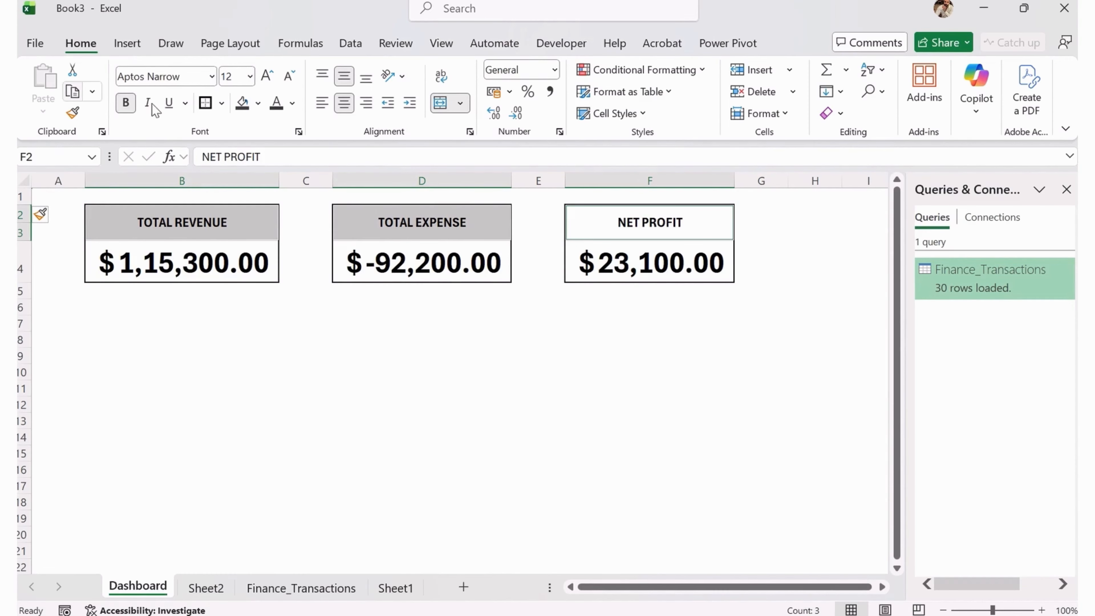
pyautogui.click(257, 103)
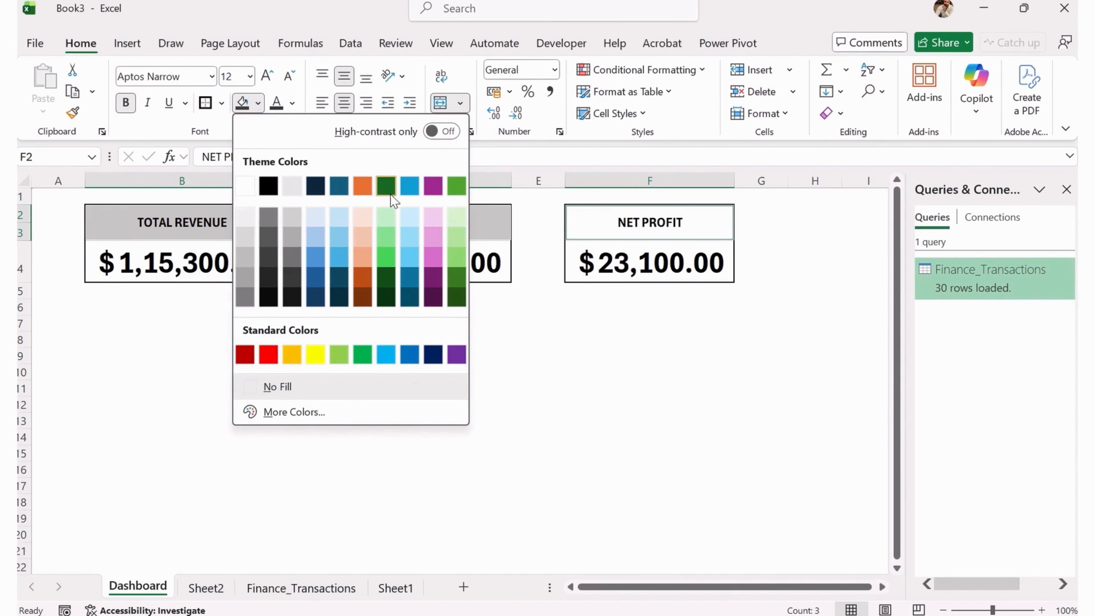
pyautogui.click(409, 224)
pyautogui.click(645, 386)
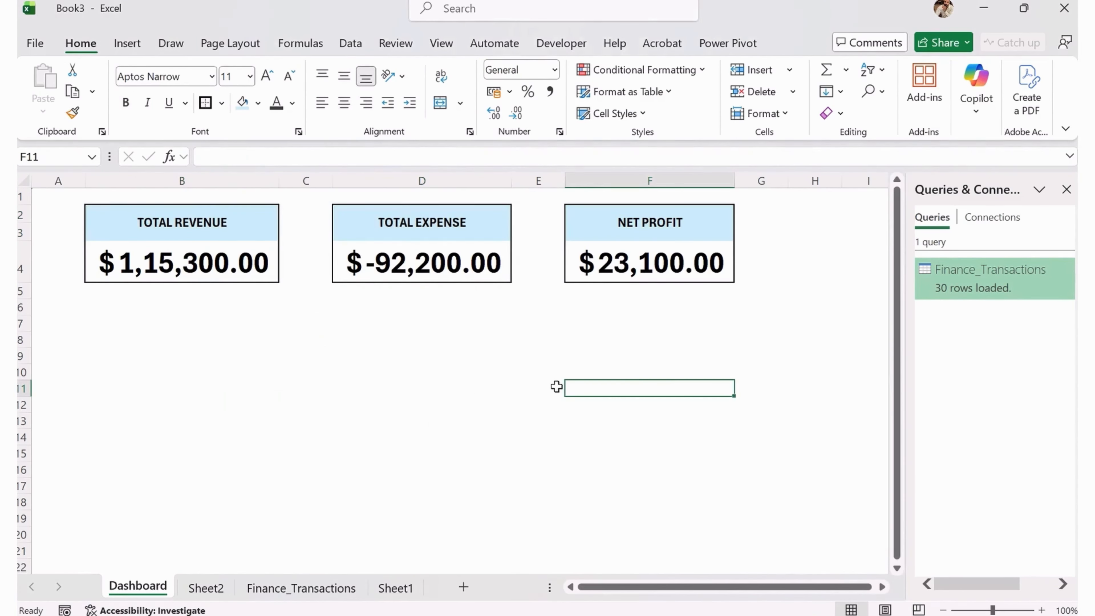
pyautogui.click(501, 385)
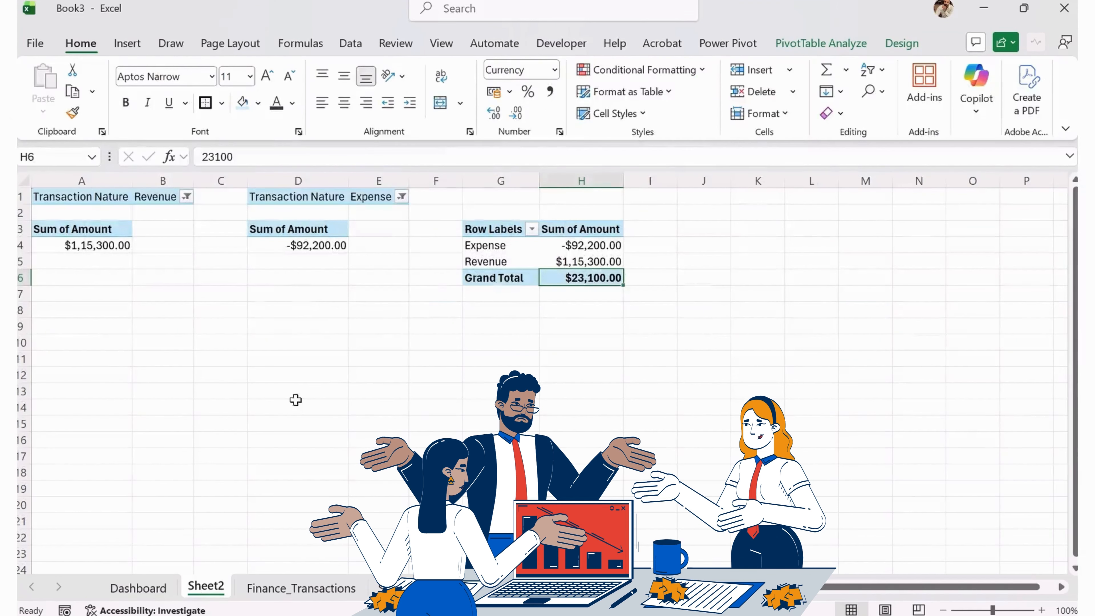
# Copy the PivotTable in G3:H6 on Sheet2 and paste it at J3.
pyautogui.moveTo(568, 272); pyautogui.dragTo(580, 272)
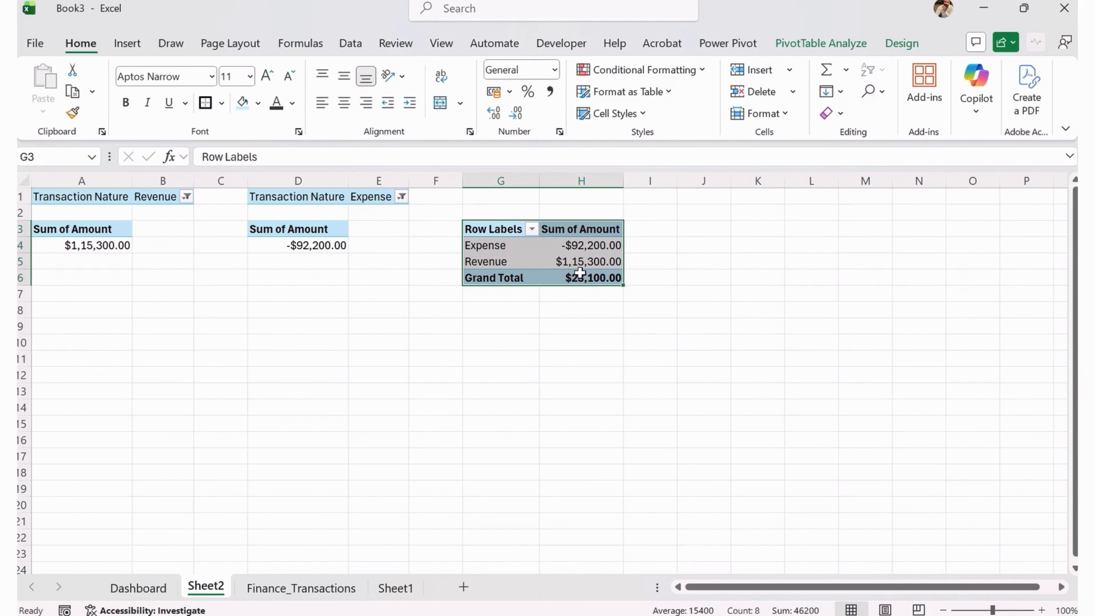
pyautogui.hotkey('ctrl', 'c')
pyautogui.press('Right')
pyautogui.press('Right')
pyautogui.press('Right')
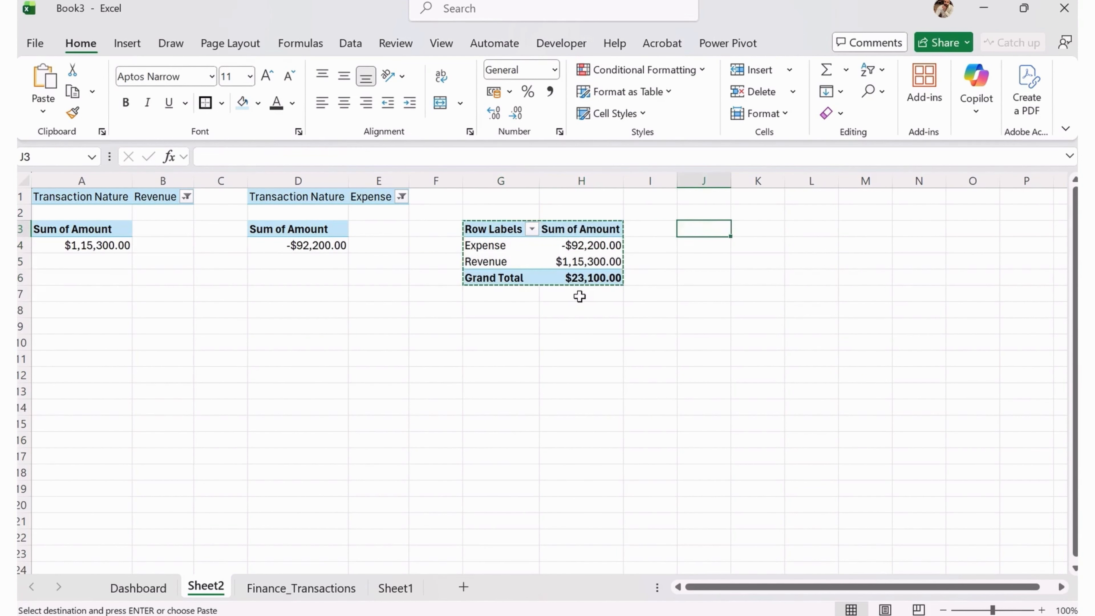
pyautogui.hotkey('ctrl', 'v')
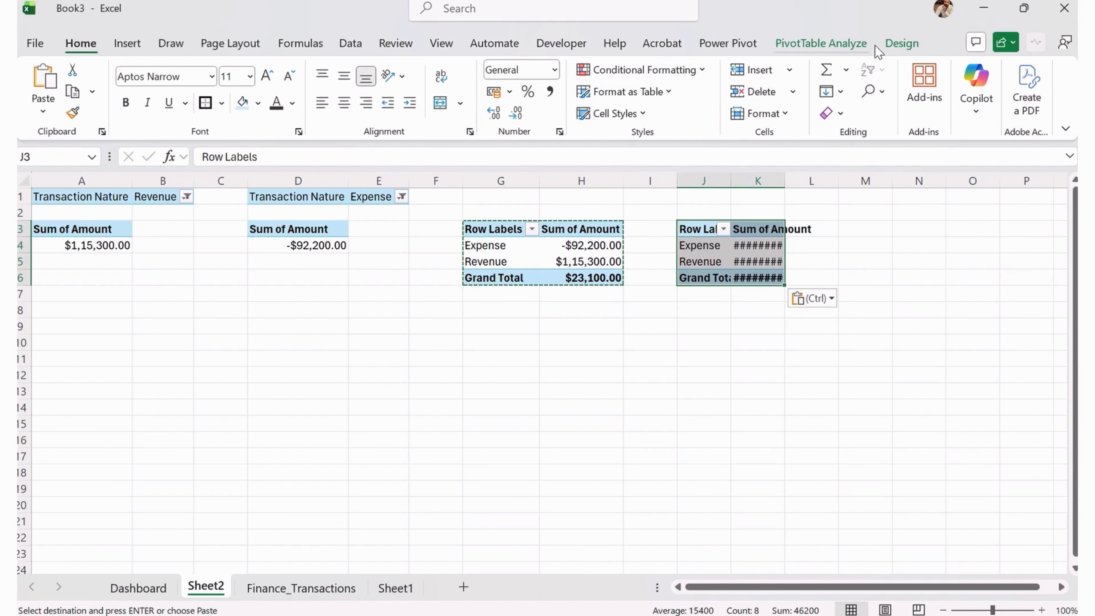
# Replace the fields of the copied PivotTable at J3 with Department in Rows and Sum of Amount in Values.
pyautogui.click(867, 43)
pyautogui.click(988, 69)
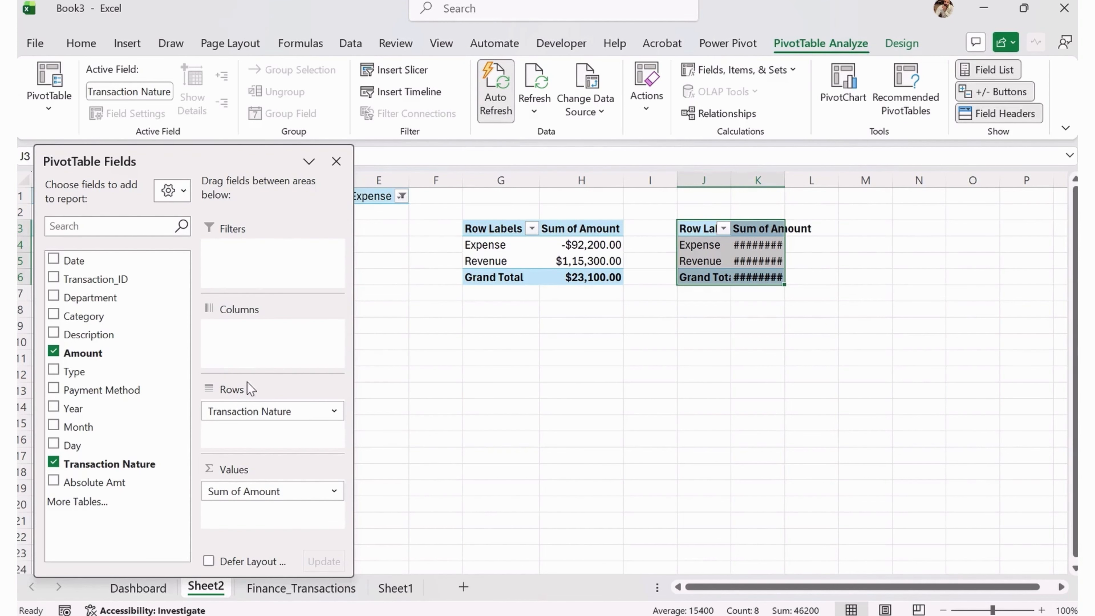
pyautogui.moveTo(254, 408); pyautogui.dragTo(86, 410)
pyautogui.moveTo(259, 491); pyautogui.dragTo(140, 455)
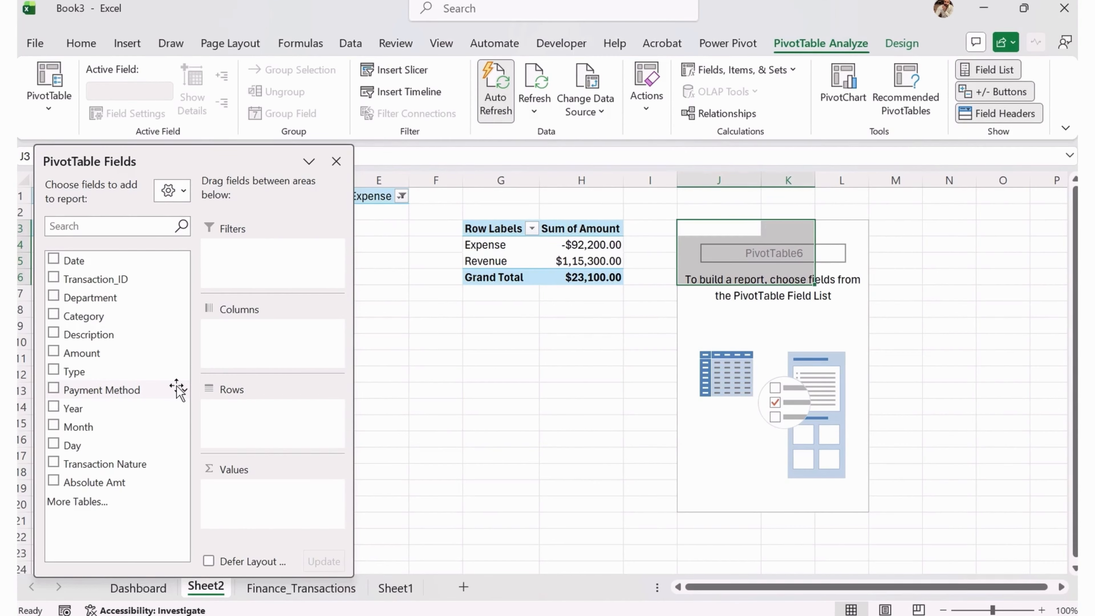
pyautogui.moveTo(113, 300); pyautogui.dragTo(254, 430)
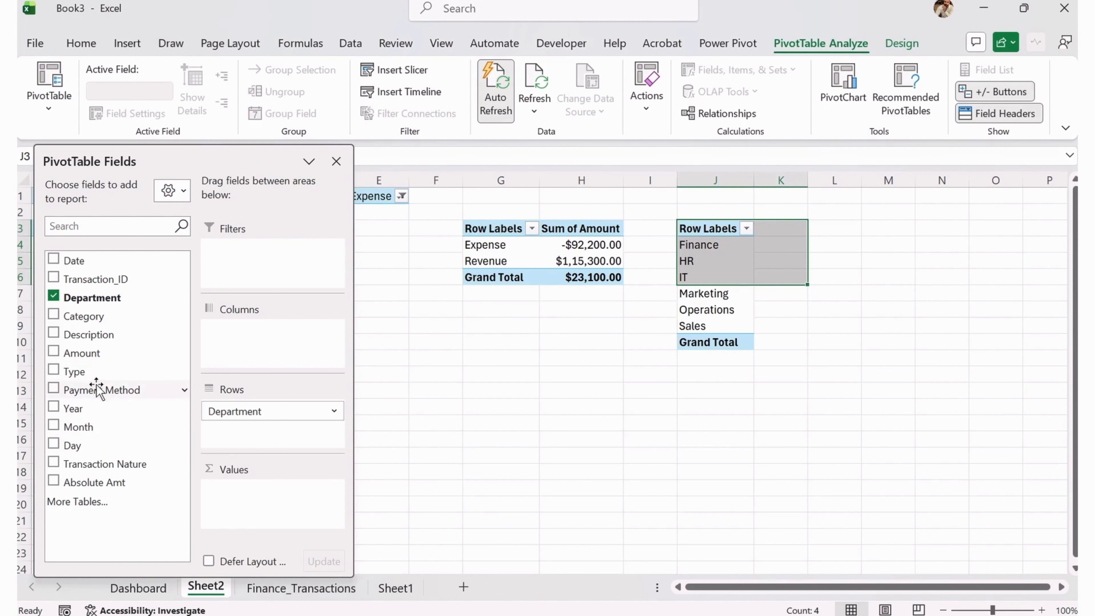
pyautogui.moveTo(92, 362); pyautogui.dragTo(276, 518)
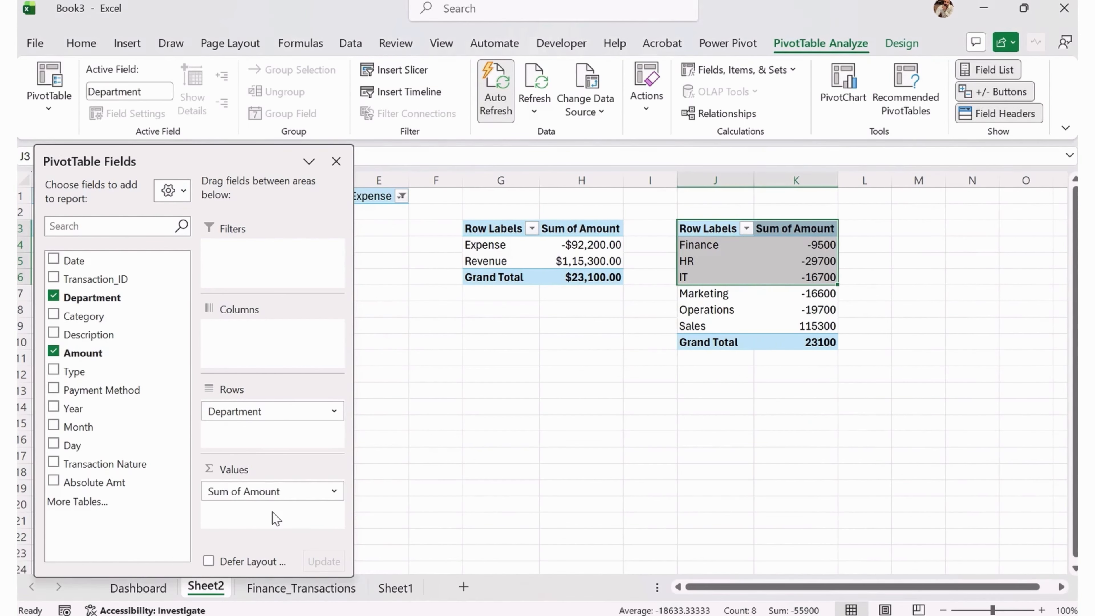
# Format Sum of Amount in the department PivotTable as Currency with the $ English (New Zealand) symbol and red negatives without a minus sign.
pyautogui.click(334, 492)
pyautogui.click(304, 473)
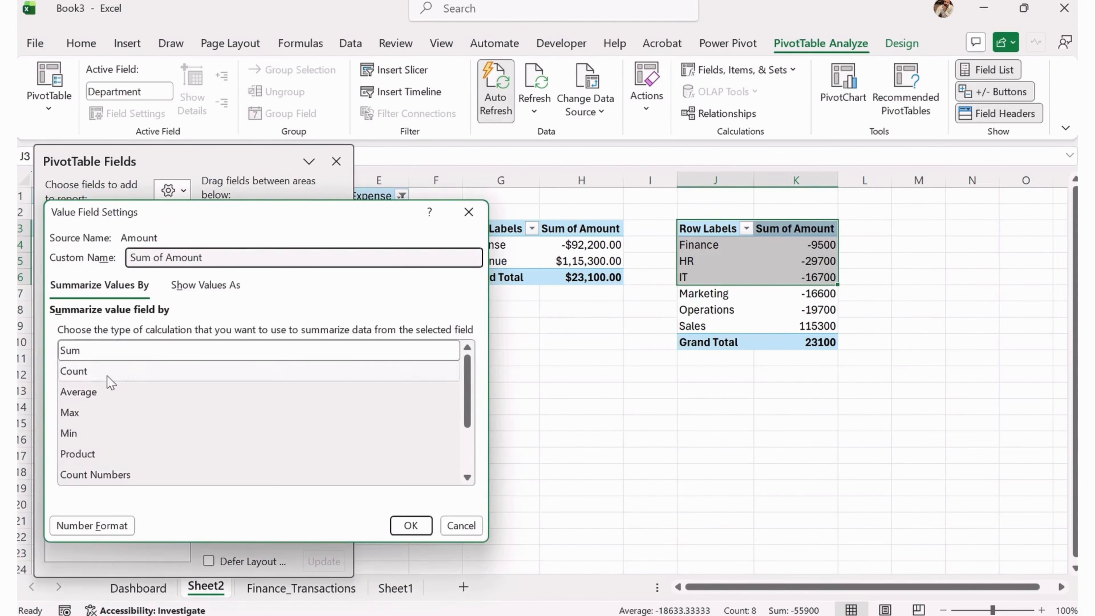
pyautogui.click(84, 525)
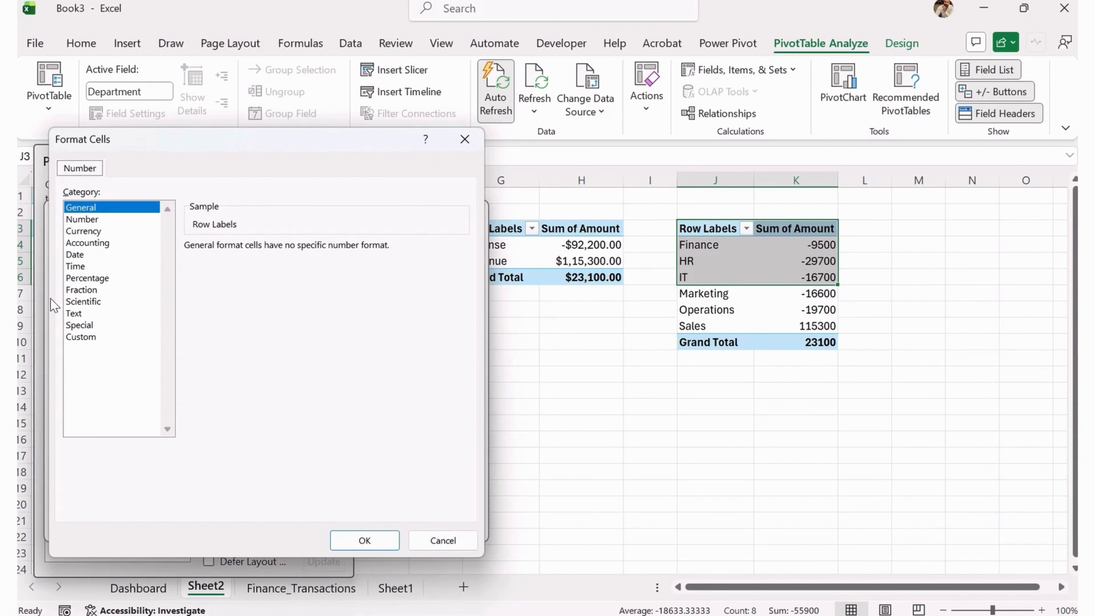
pyautogui.click(95, 230)
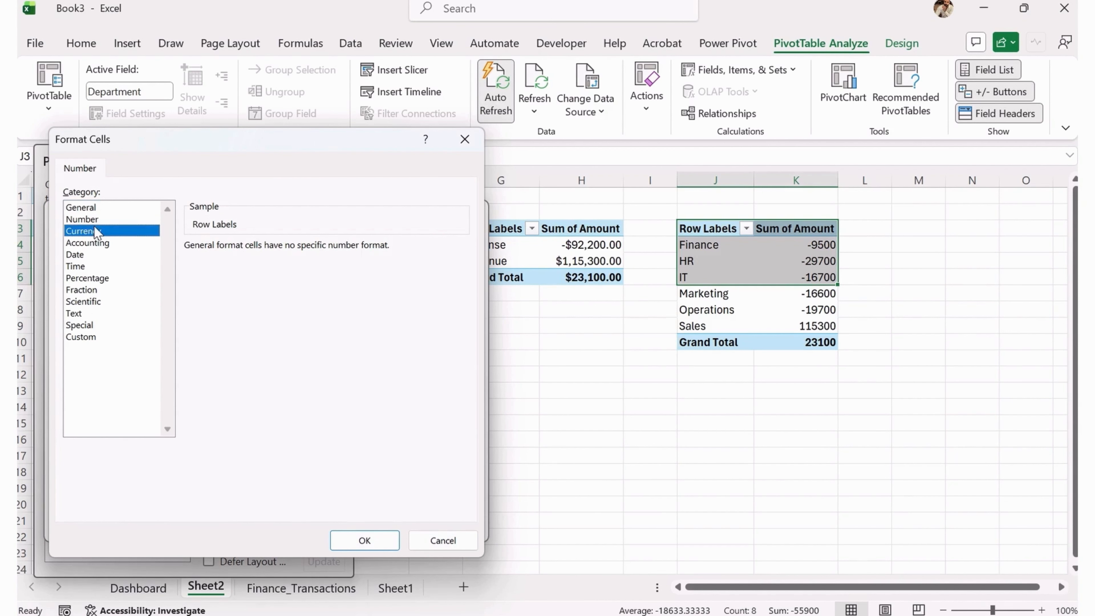
pyautogui.click(241, 271)
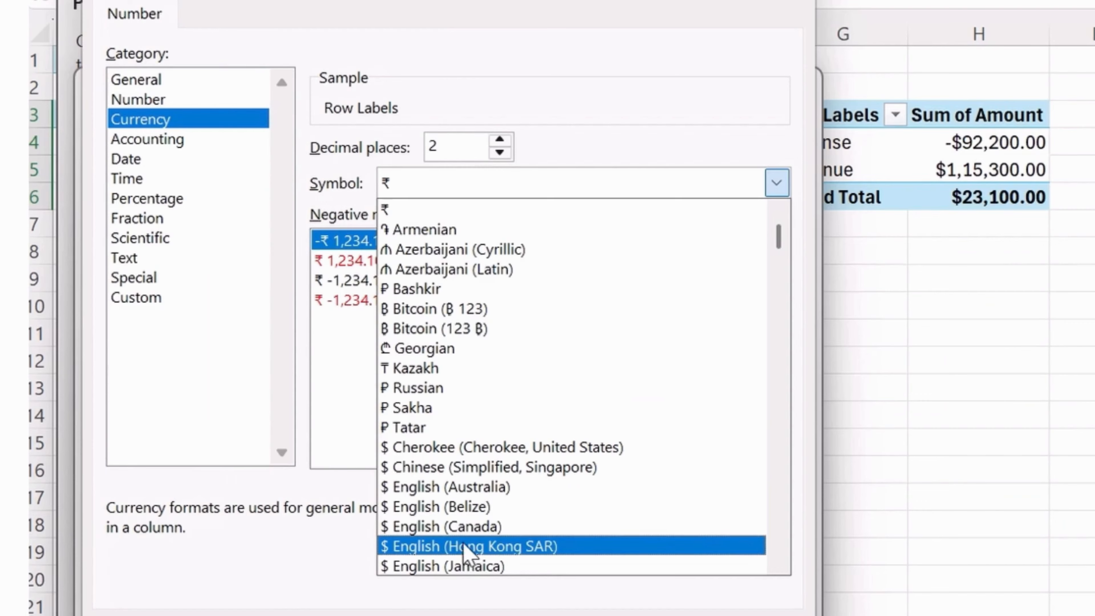
pyautogui.scroll(-1, 468, 543)
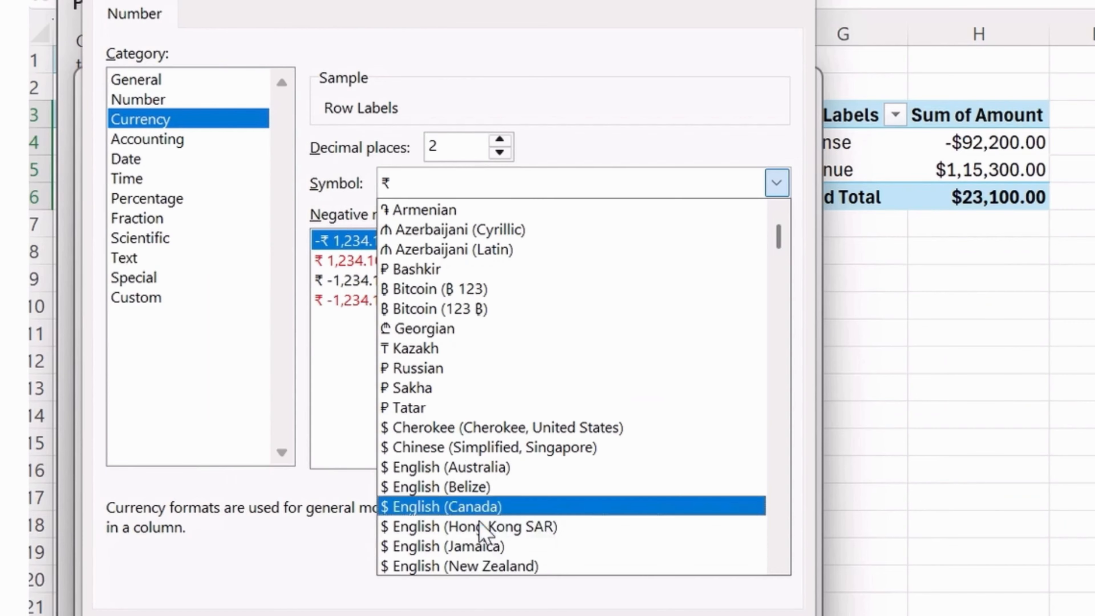
pyautogui.click(485, 566)
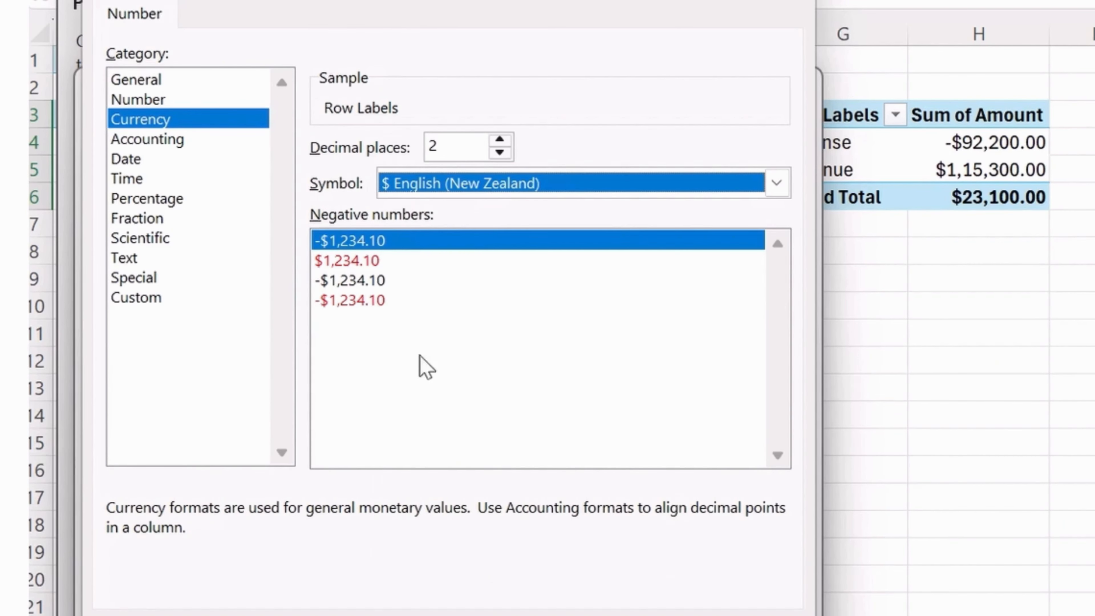
pyautogui.click(347, 261)
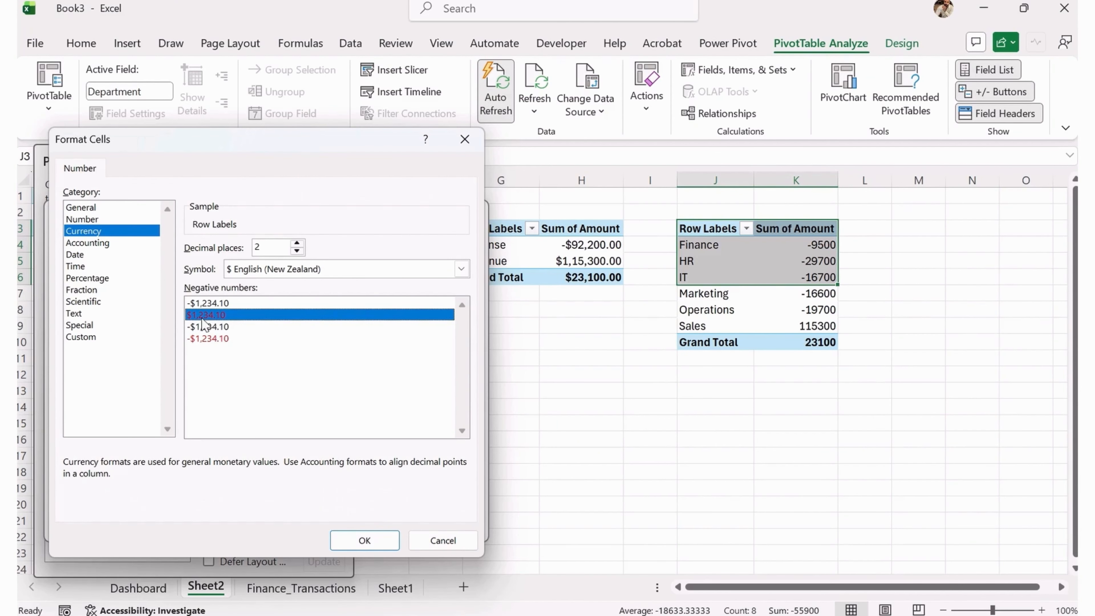
pyautogui.click(355, 540)
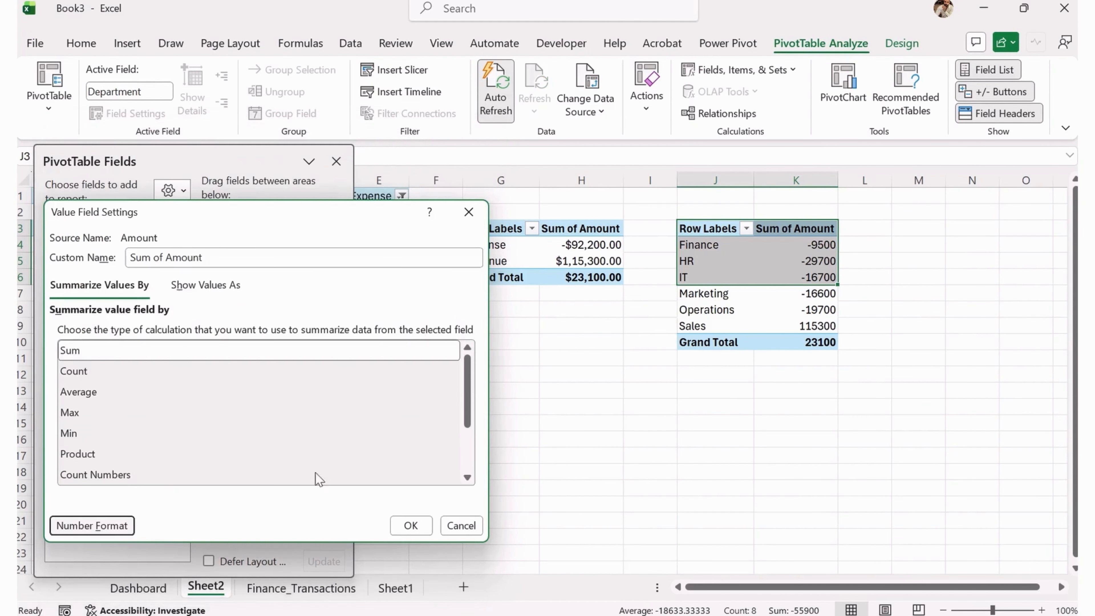
pyautogui.click(410, 526)
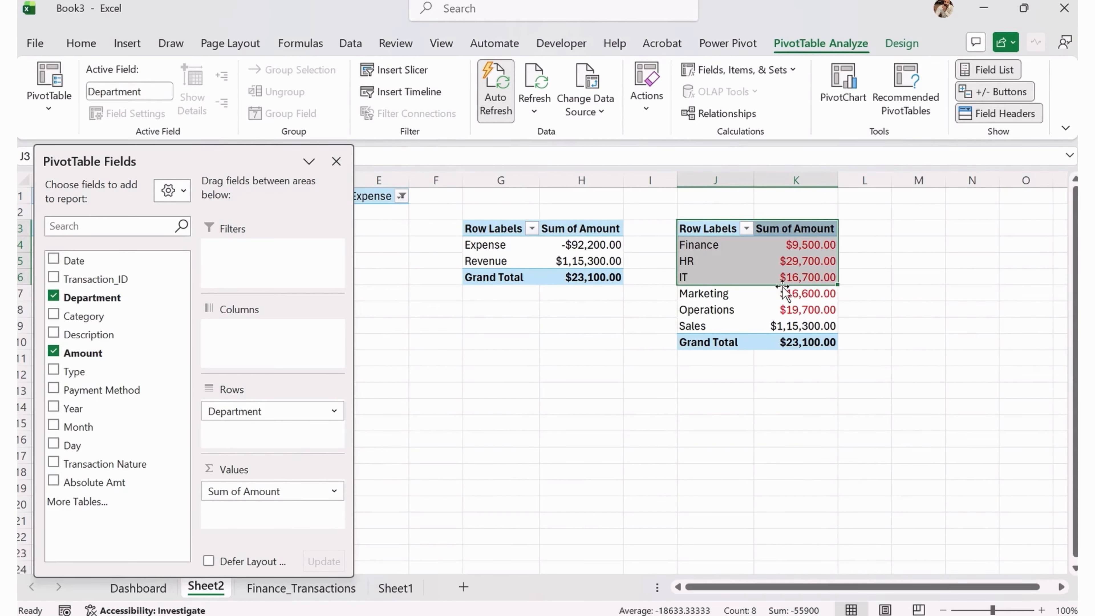
# Format Sum of Amount in the Transaction Nature PivotTable as Currency with red negative numbers without a minus sign.
pyautogui.click(583, 248)
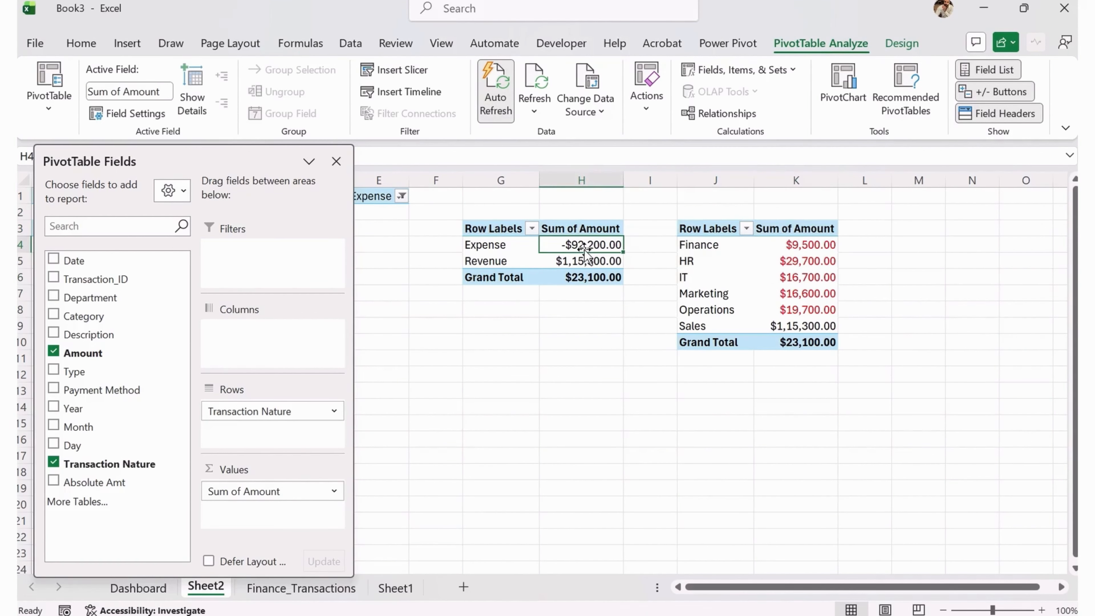
pyautogui.click(308, 491)
pyautogui.click(285, 473)
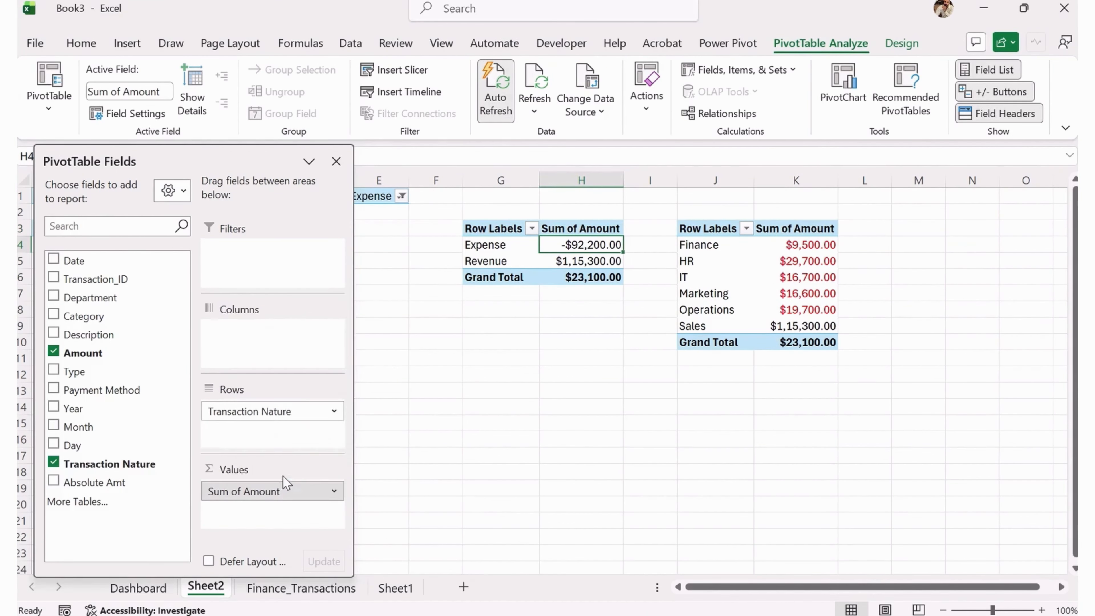
pyautogui.click(107, 534)
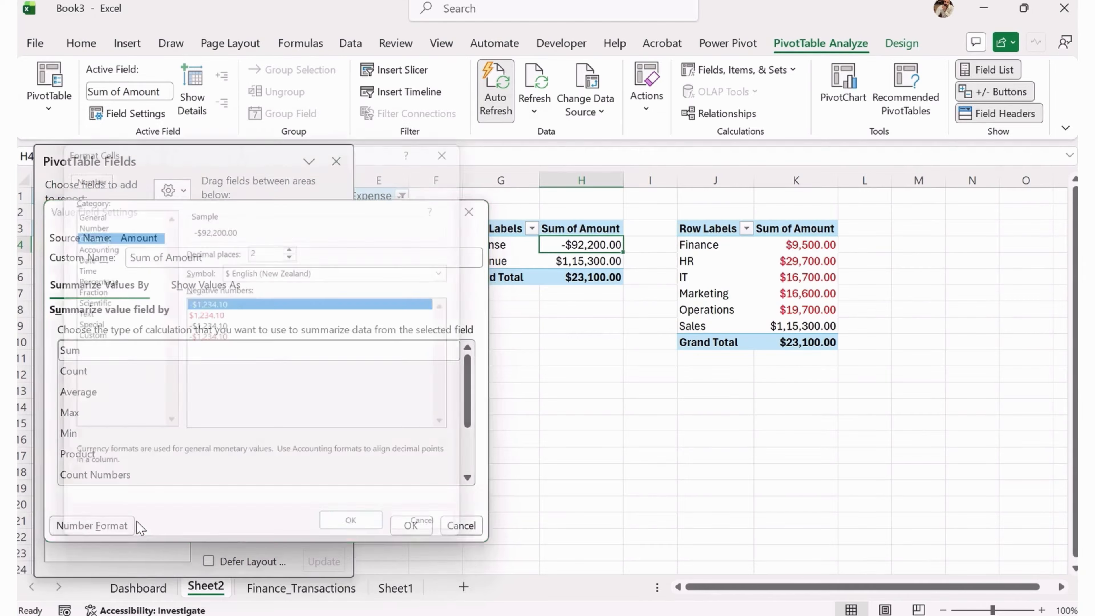
pyautogui.click(234, 314)
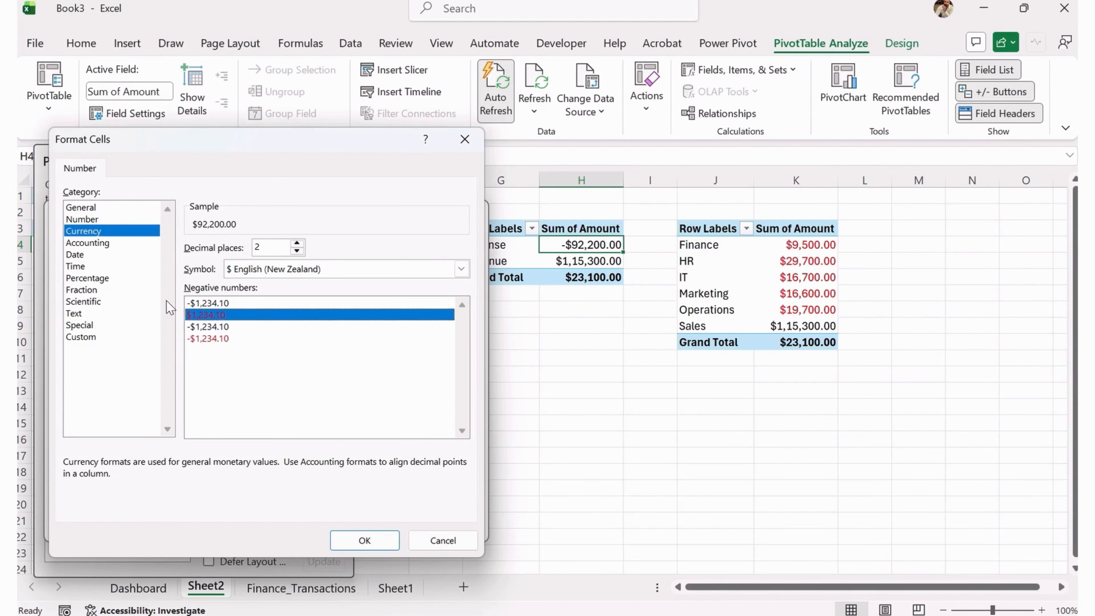
pyautogui.click(380, 539)
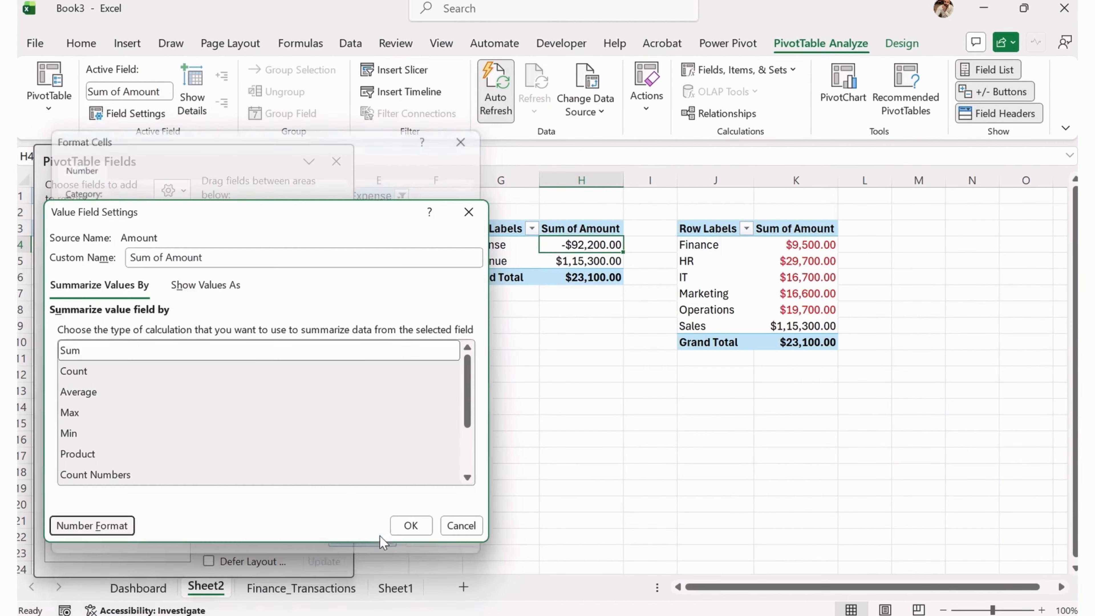
pyautogui.click(405, 525)
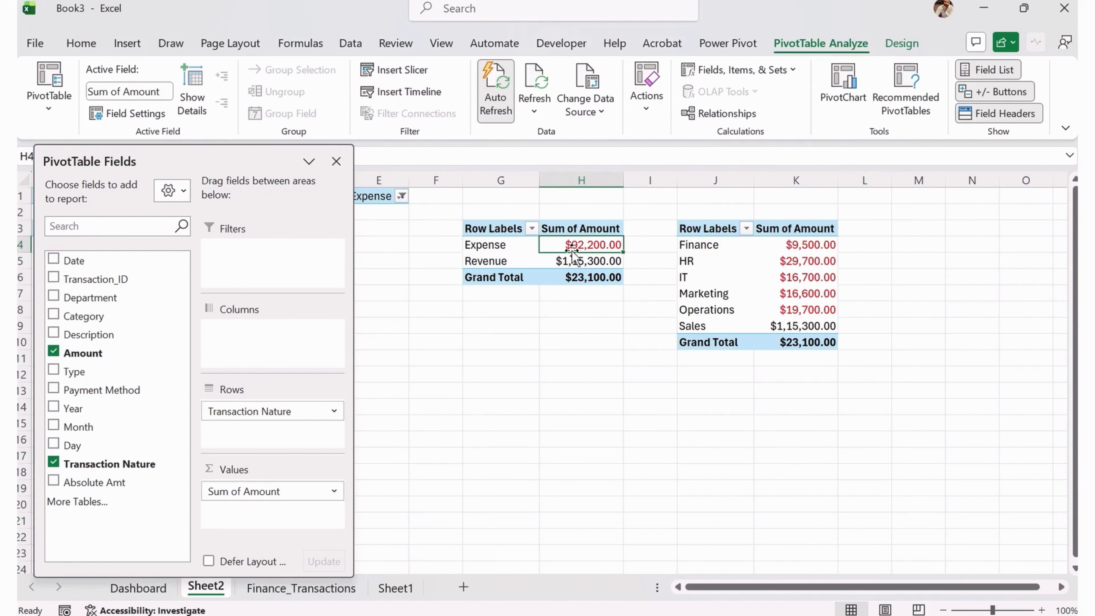
# Open the chart choices for the department PivotTable and preview the stacked, 100% stacked and 3-D column subtypes.
pyautogui.click(833, 311)
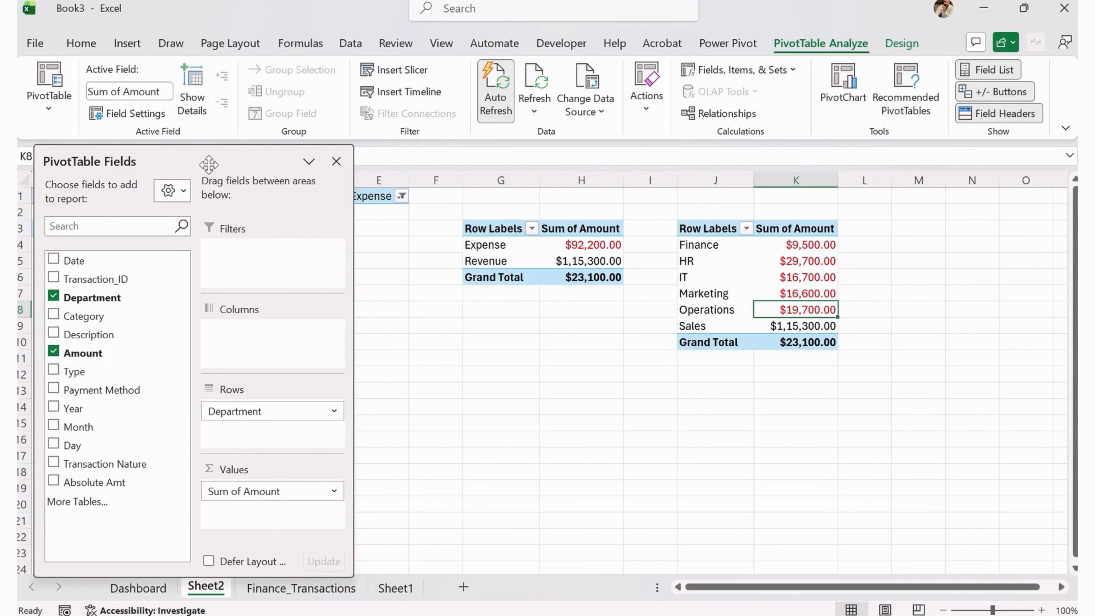
pyautogui.click(113, 48)
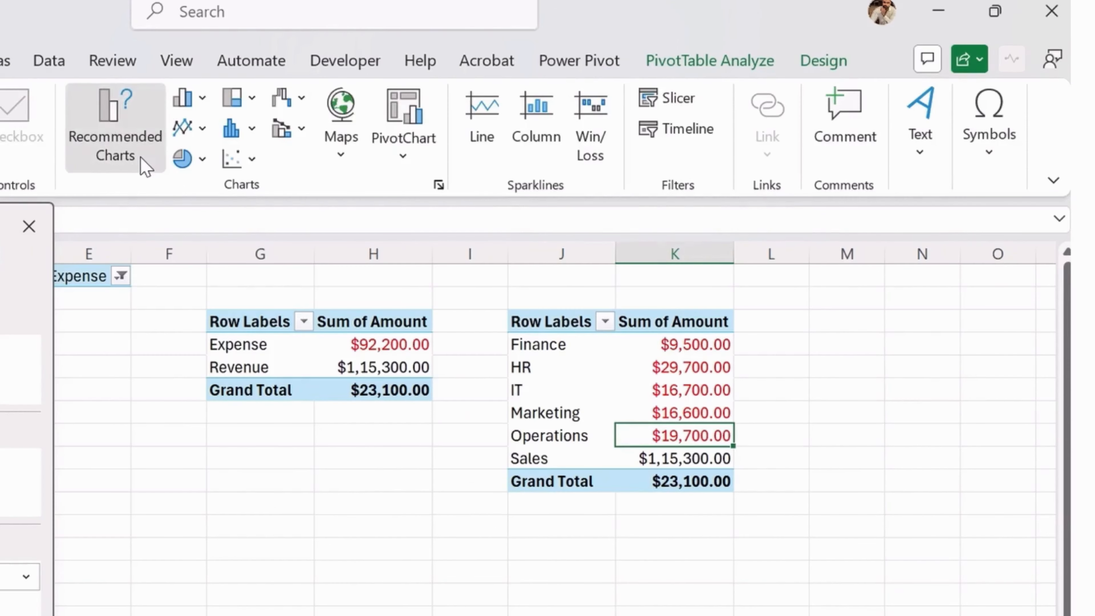
pyautogui.click(146, 167)
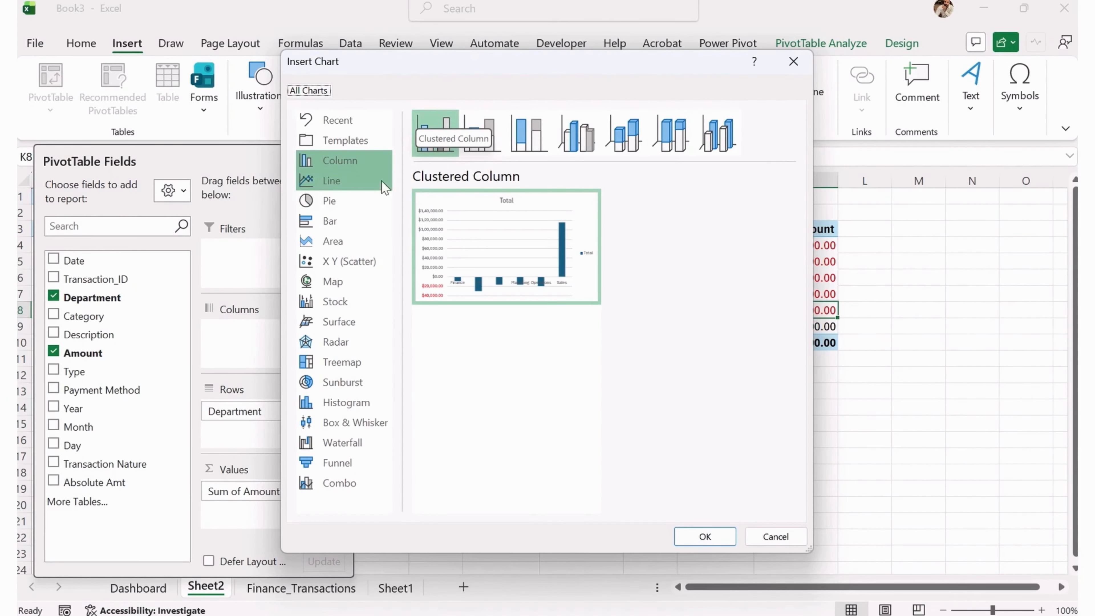
pyautogui.click(483, 147)
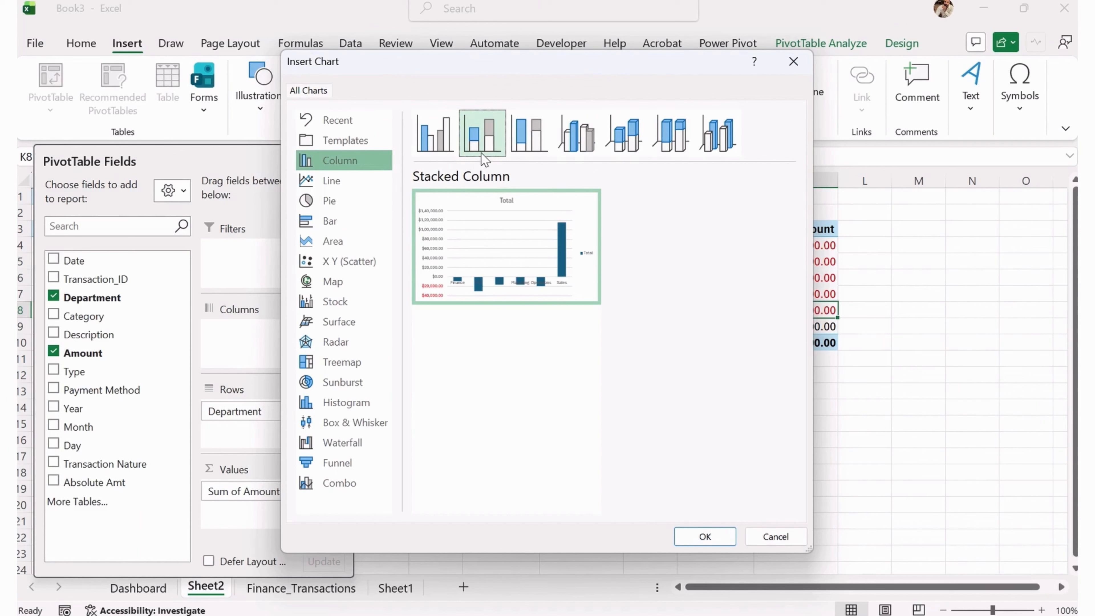
pyautogui.click(526, 151)
pyautogui.click(582, 144)
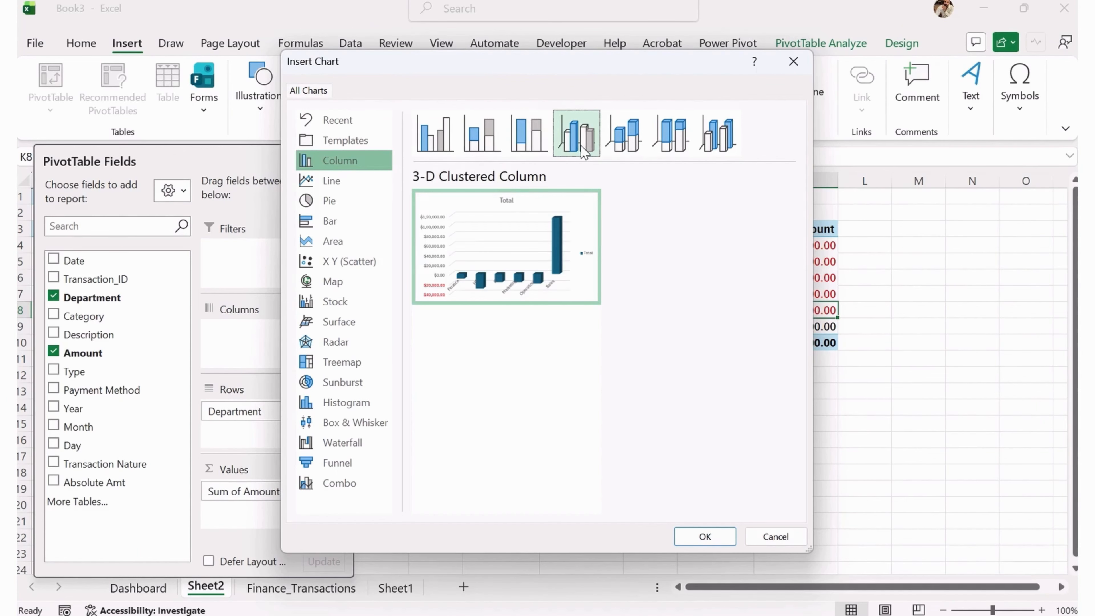
pyautogui.click(631, 139)
pyautogui.click(529, 138)
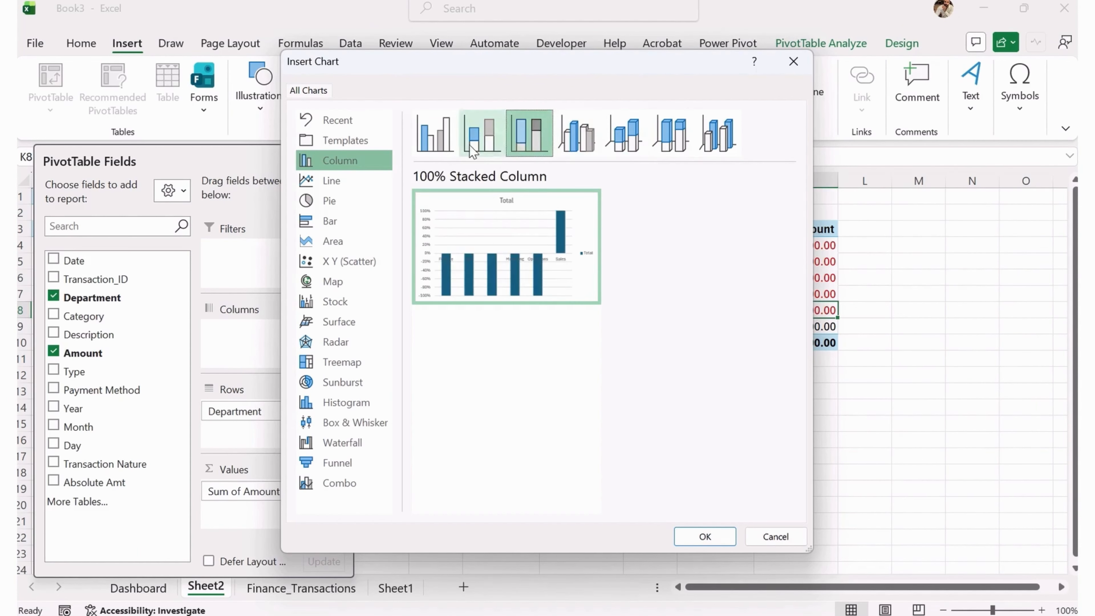
pyautogui.click(482, 138)
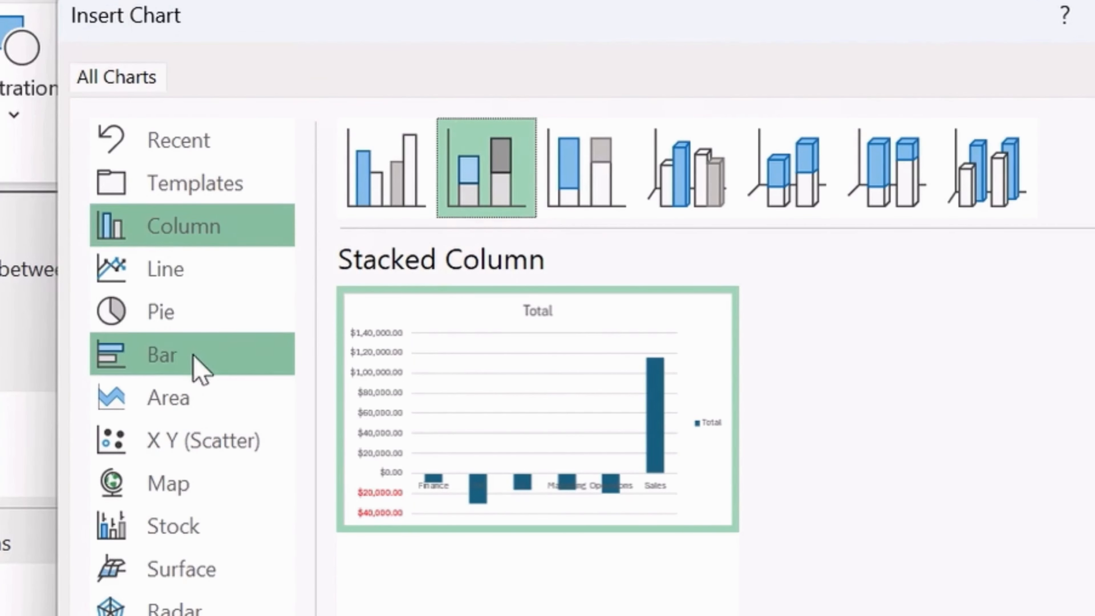
# Compare the bar subtypes and insert a Clustered Bar PivotChart of Sum of Amount by Department.
pyautogui.click(347, 223)
pyautogui.moveTo(477, 195)
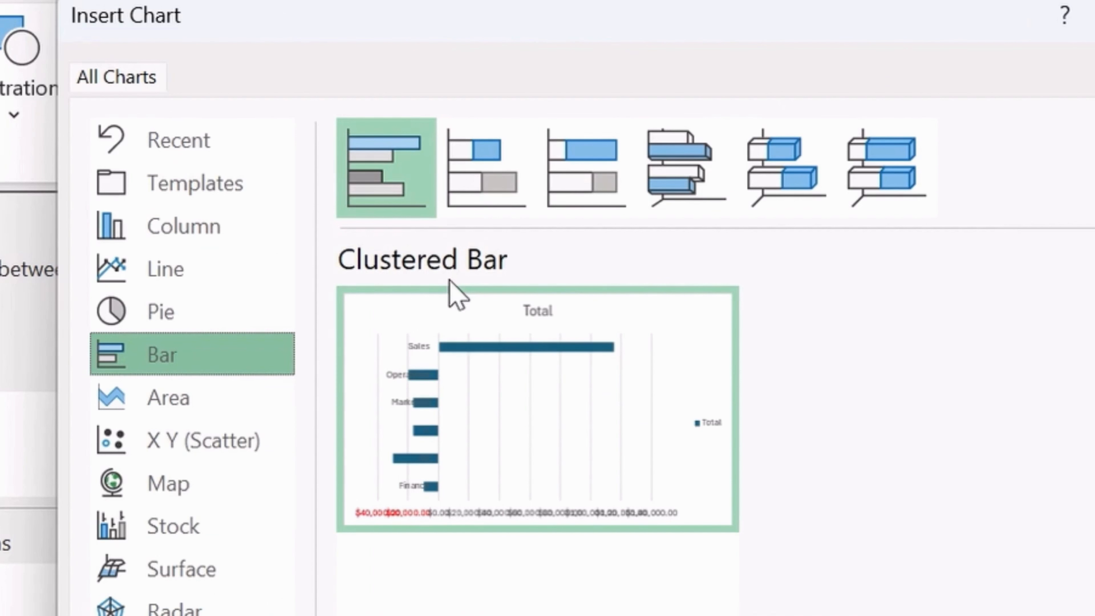
pyautogui.click(474, 203)
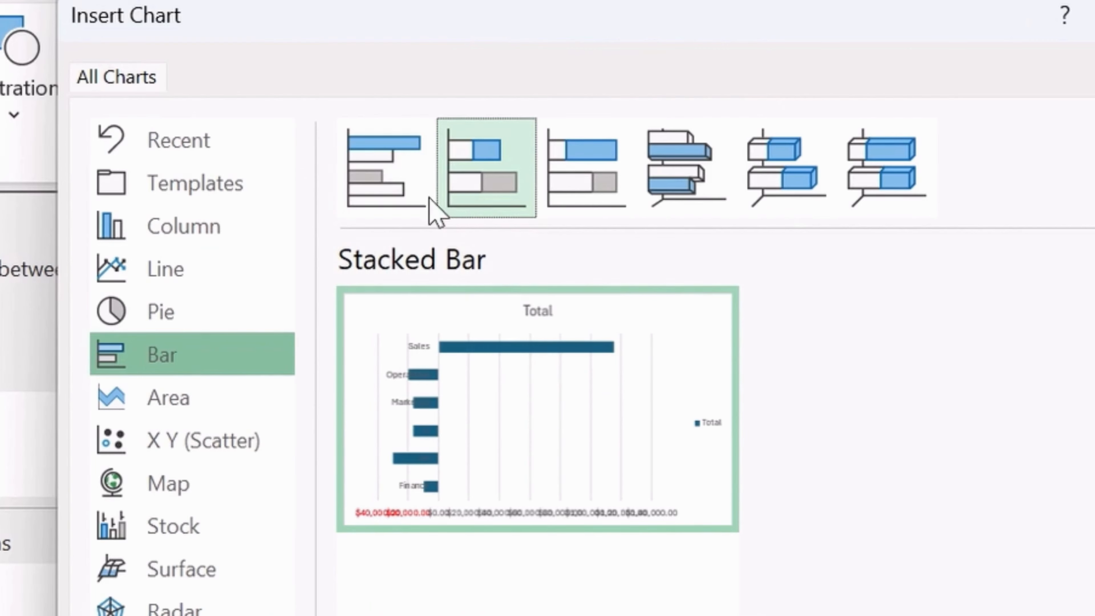
pyautogui.click(409, 195)
pyautogui.click(617, 160)
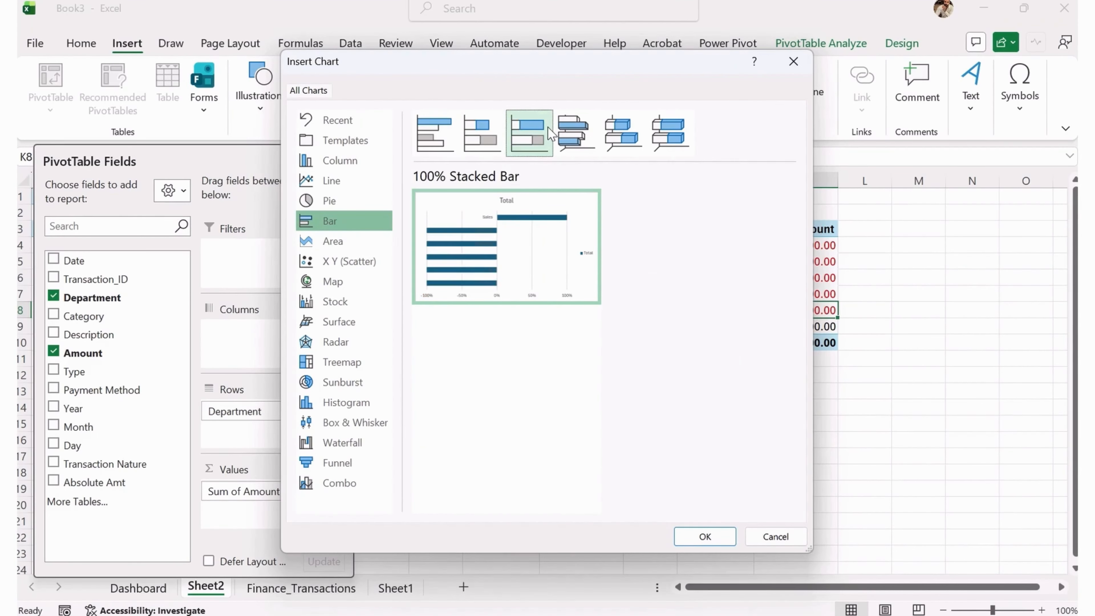
pyautogui.click(479, 142)
pyautogui.click(434, 134)
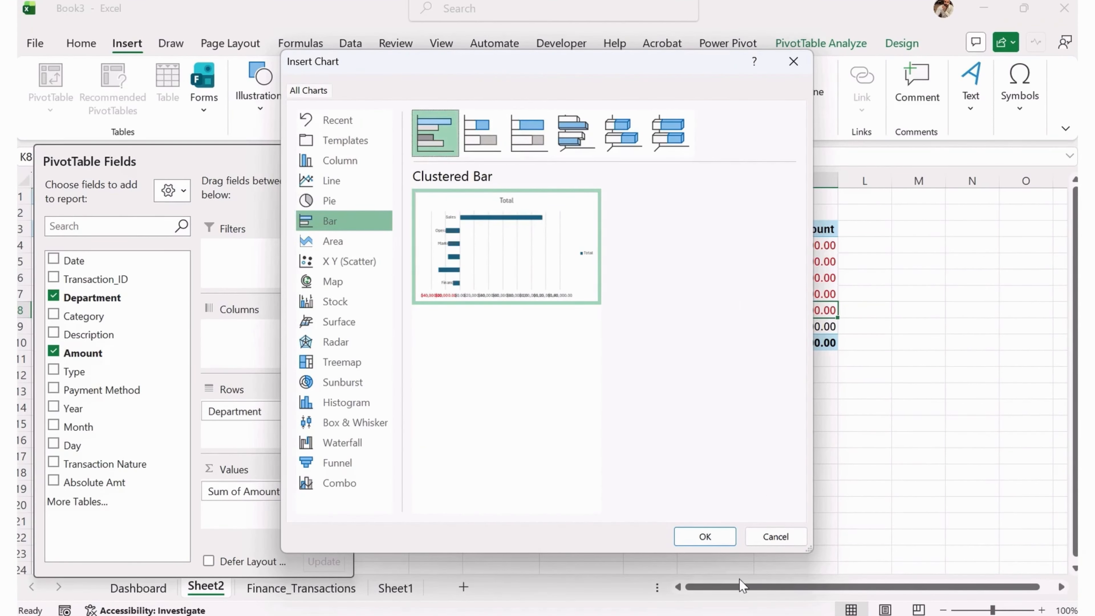
pyautogui.click(707, 540)
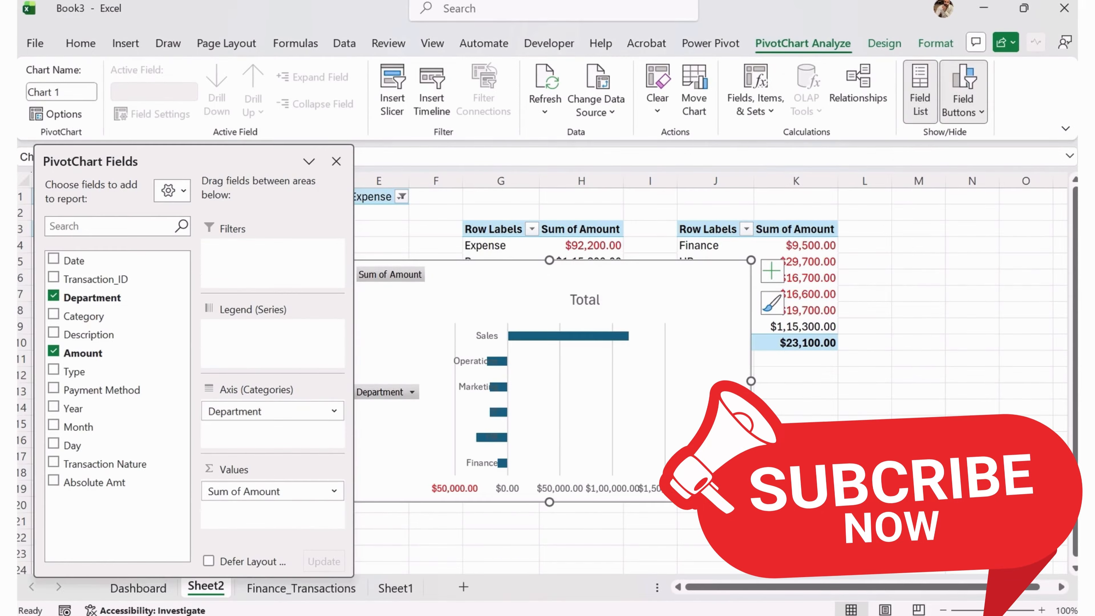
# Move the department PivotChart from Sheet2 to the Dashboard sheet, placing it below the TOTAL REVENUE card from row 6.
pyautogui.press('Delete')
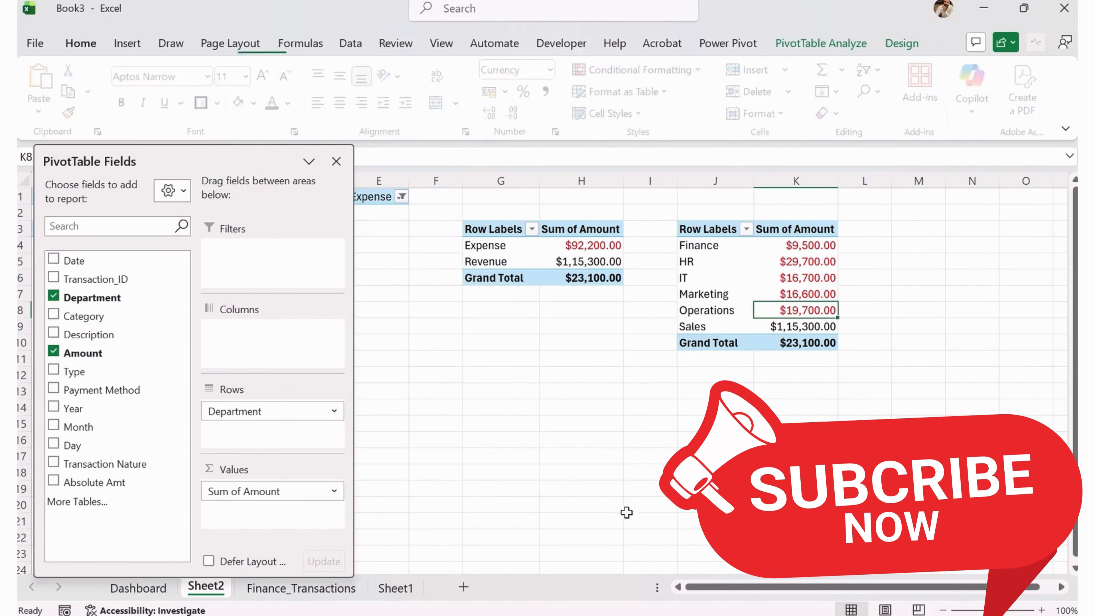
pyautogui.click(157, 589)
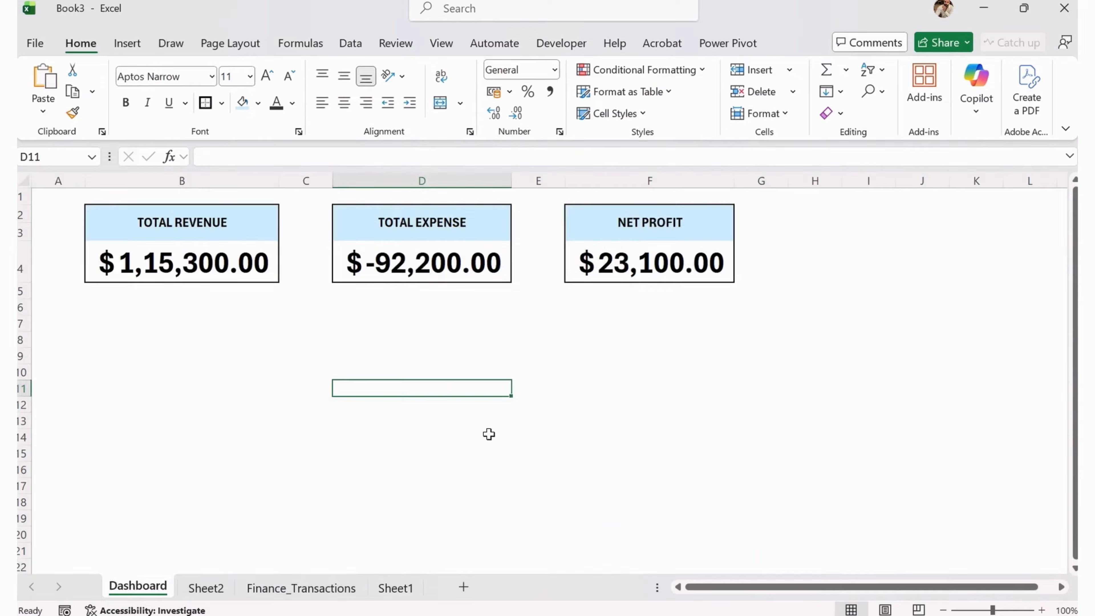
pyautogui.hotkey('ctrl', 'v')
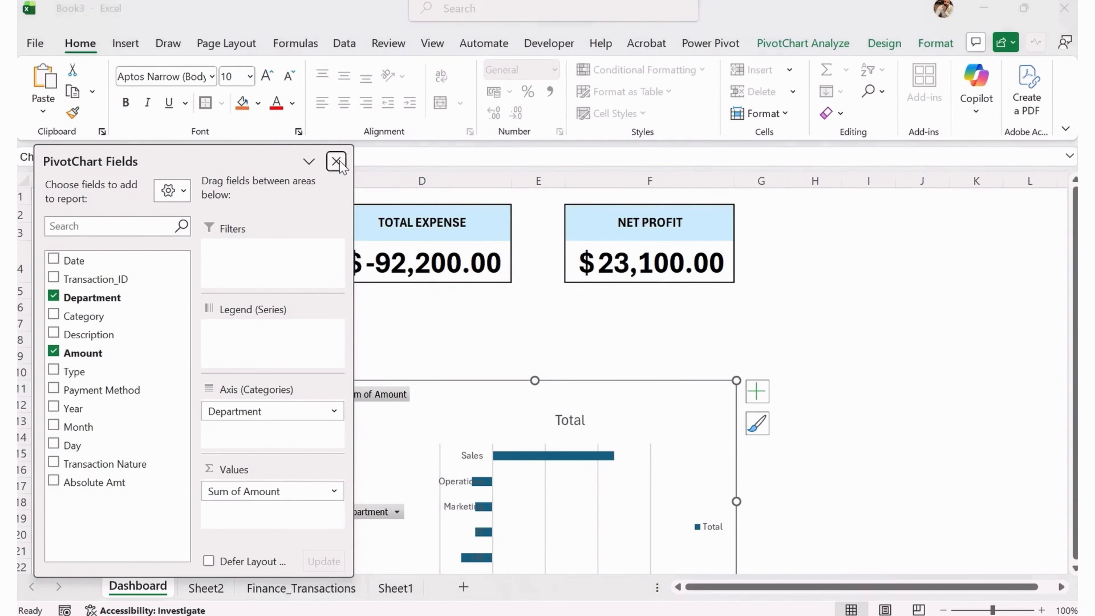
pyautogui.click(336, 162)
pyautogui.moveTo(669, 403)
pyautogui.mouseDown()
pyautogui.moveTo(413, 328)
pyautogui.moveTo(425, 328)
pyautogui.mouseUp()
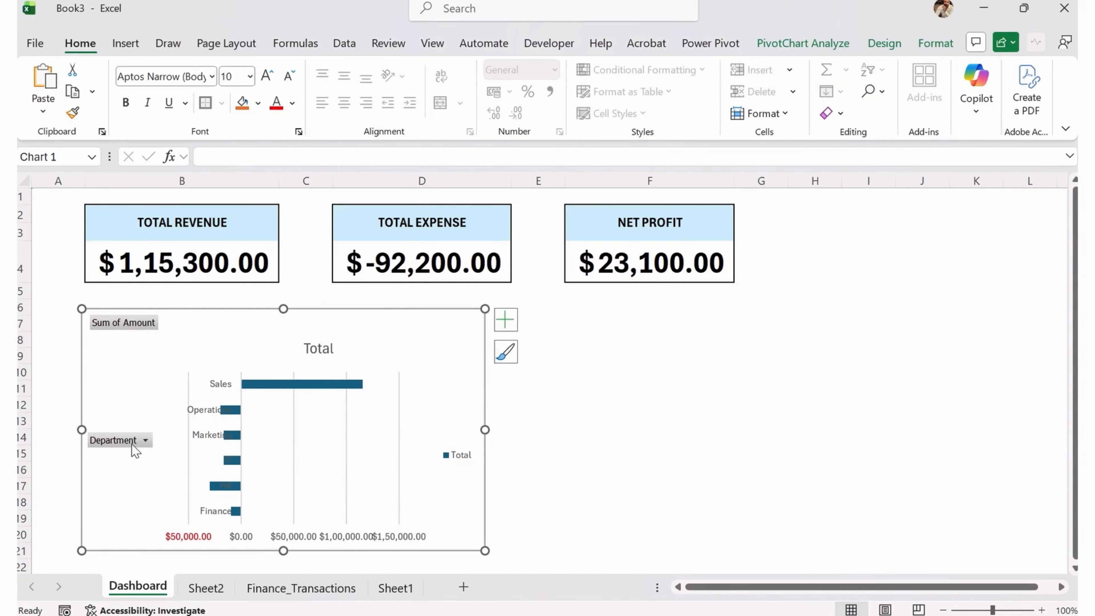
# Hide all field buttons on the department chart and replace its primary major vertical gridlines with primary major horizontal ones.
pyautogui.rightClick(135, 451)
pyautogui.click(215, 392)
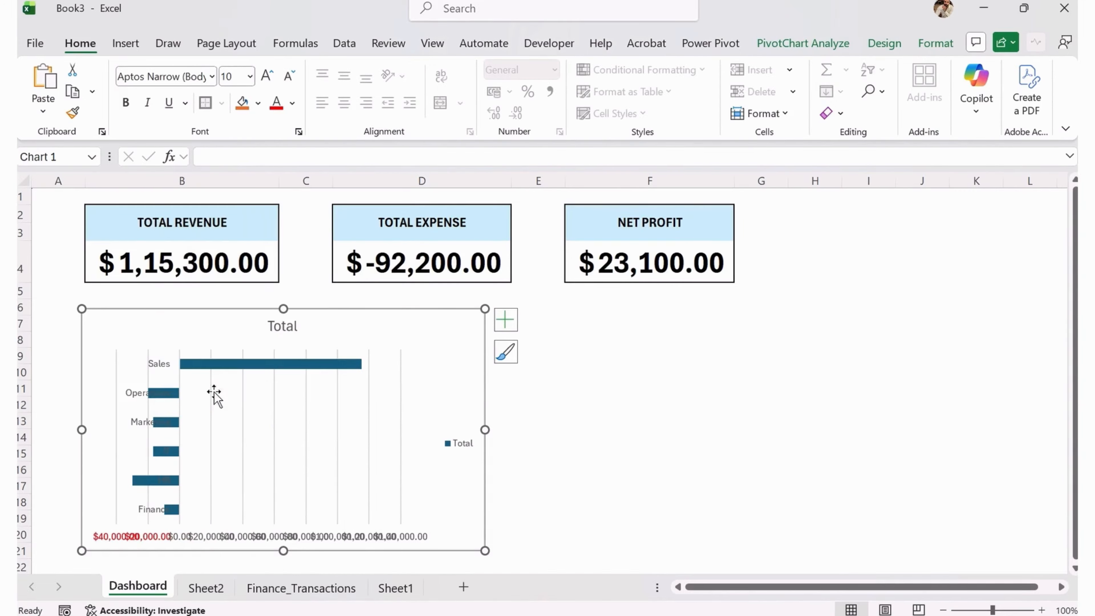
pyautogui.click(385, 401)
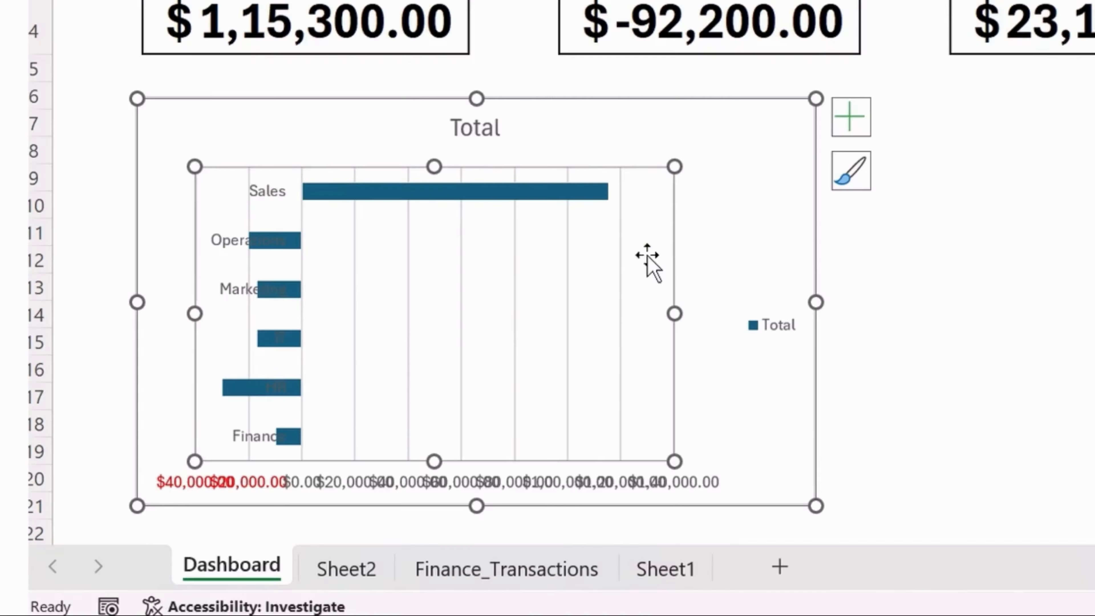
pyautogui.click(845, 123)
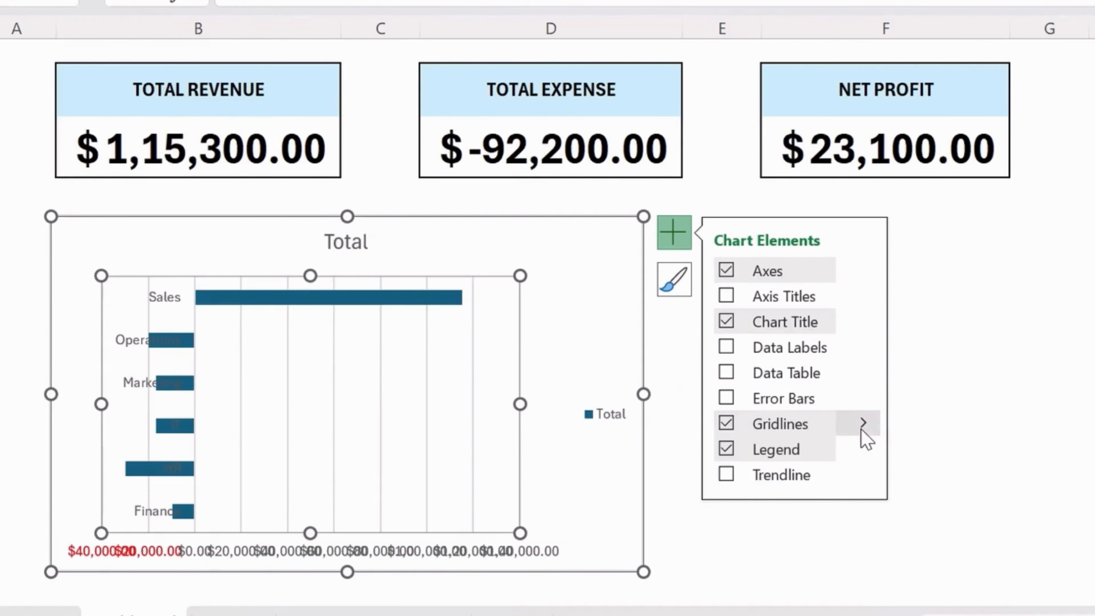
pyautogui.click(863, 423)
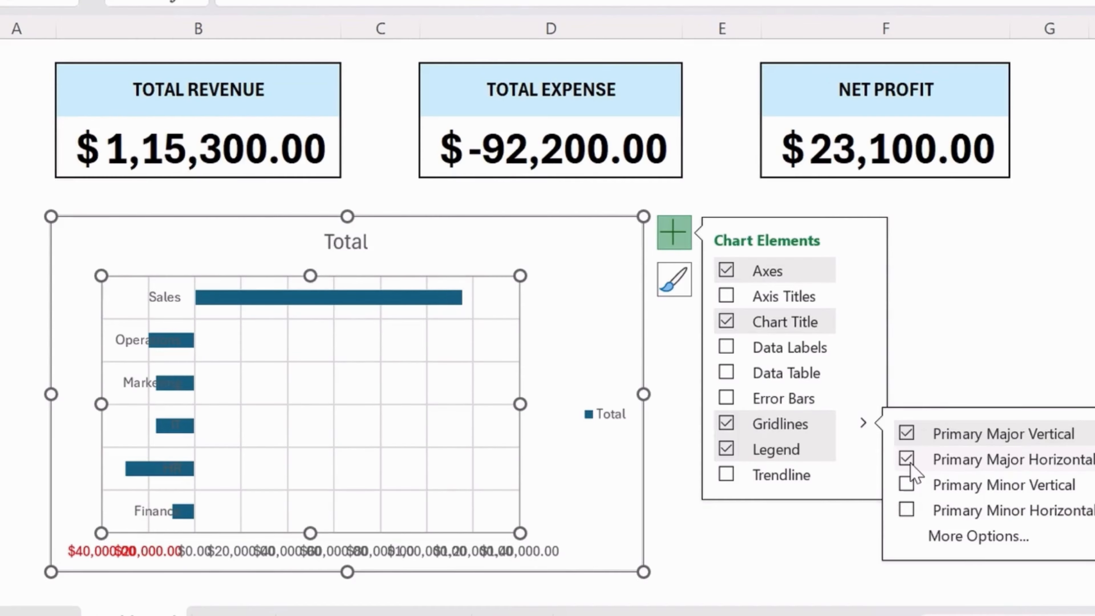
pyautogui.click(906, 433)
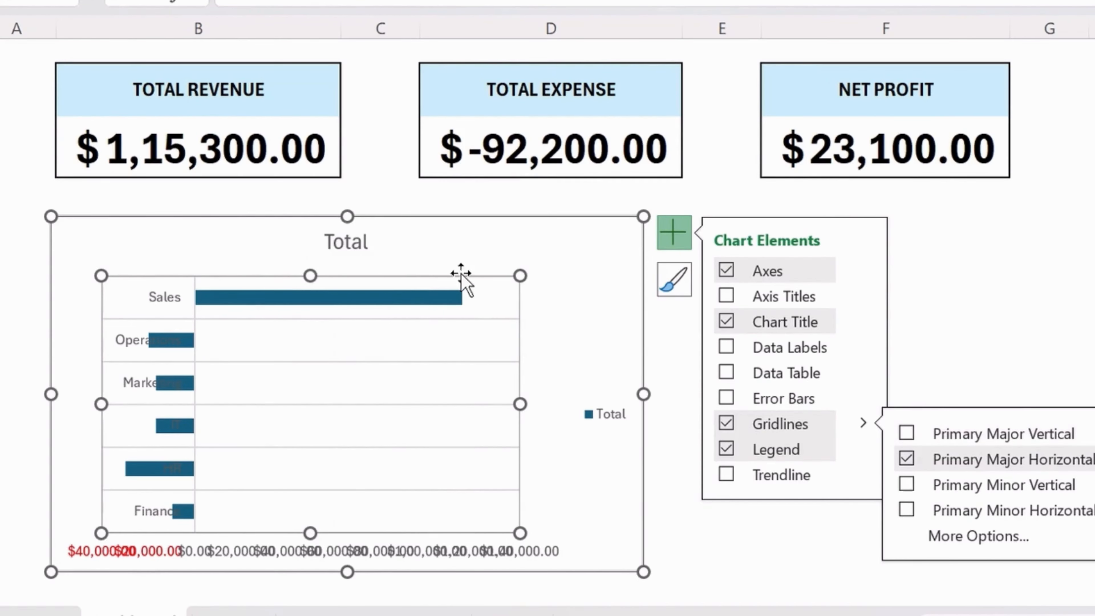
# Select the title of the department chart for editing.
pyautogui.click(531, 259)
pyautogui.click(367, 253)
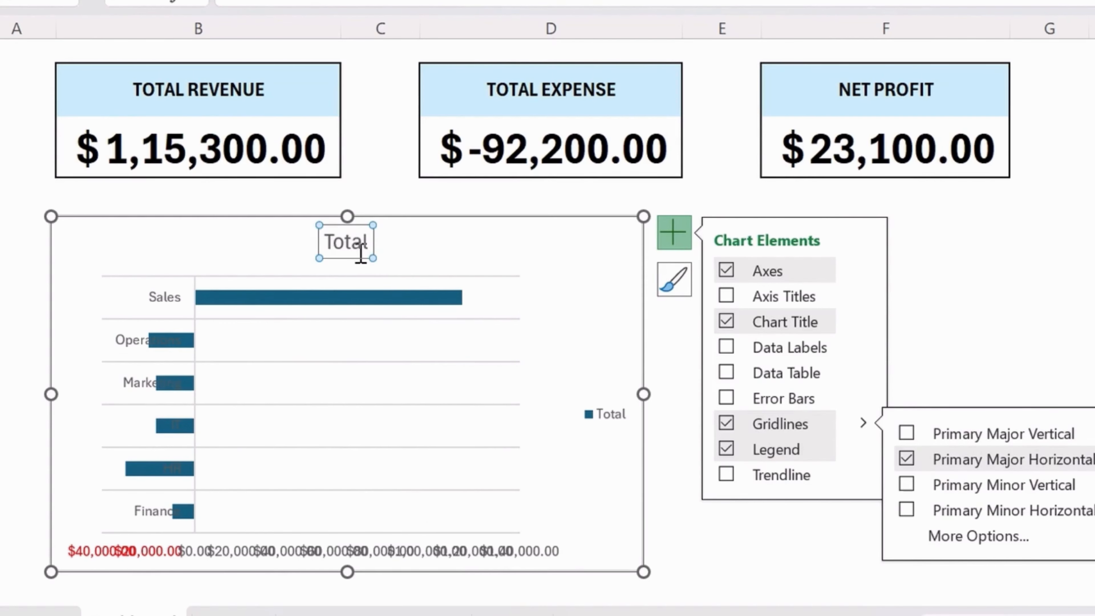
# Change the bar chart's title to "Revenue by Department".
pyautogui.click(361, 252)
pyautogui.doubleClick(355, 242)
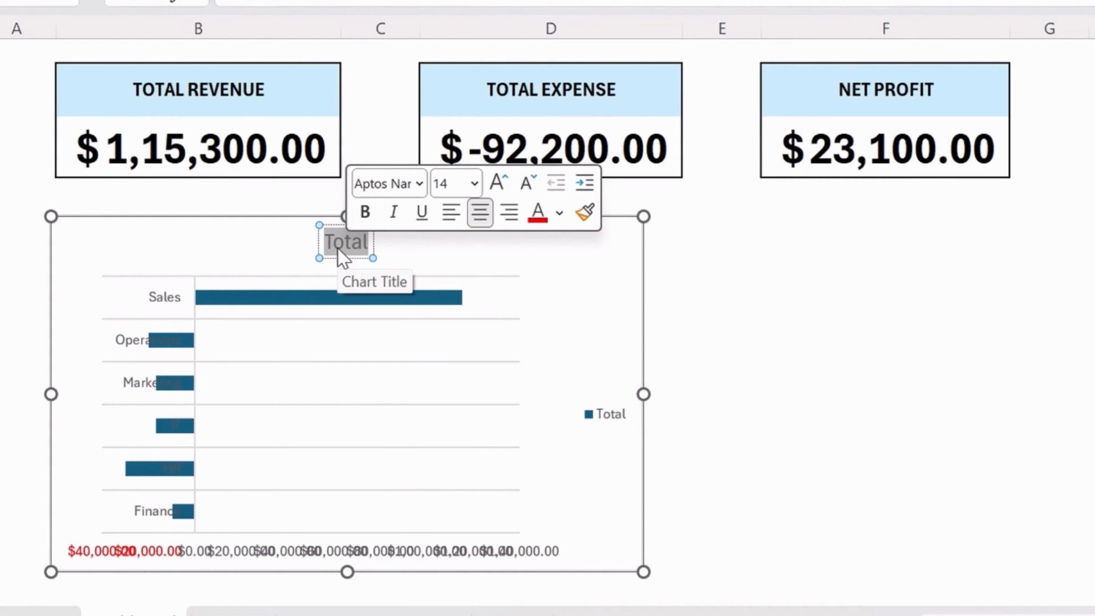
pyautogui.write('R')
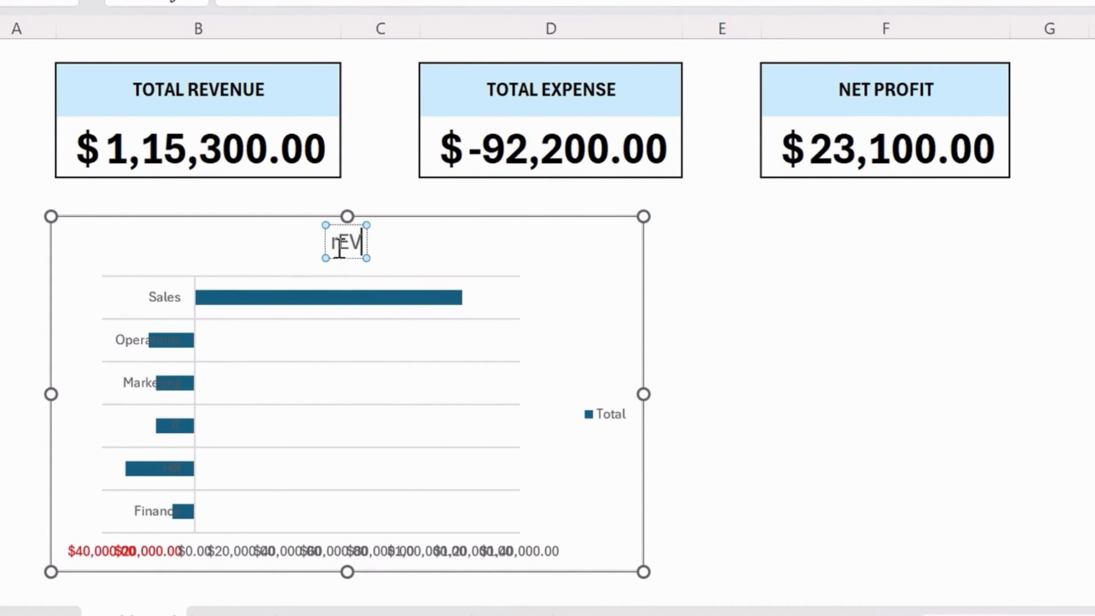
pyautogui.write('V')
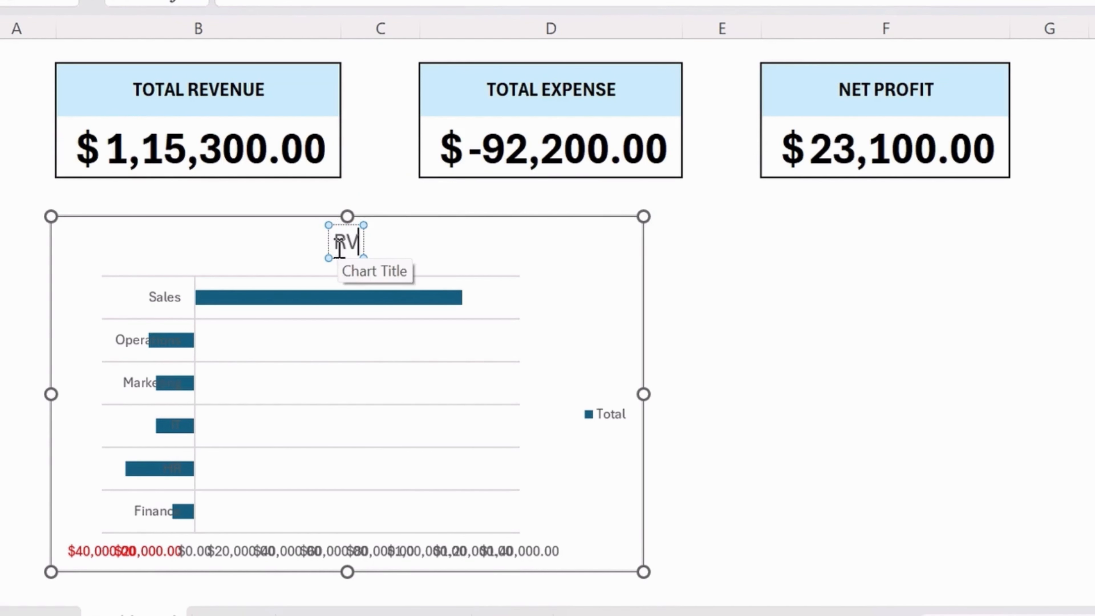
pyautogui.write('e')
pyautogui.press('BackSpace')
pyautogui.press('BackSpace')
pyautogui.write('even')
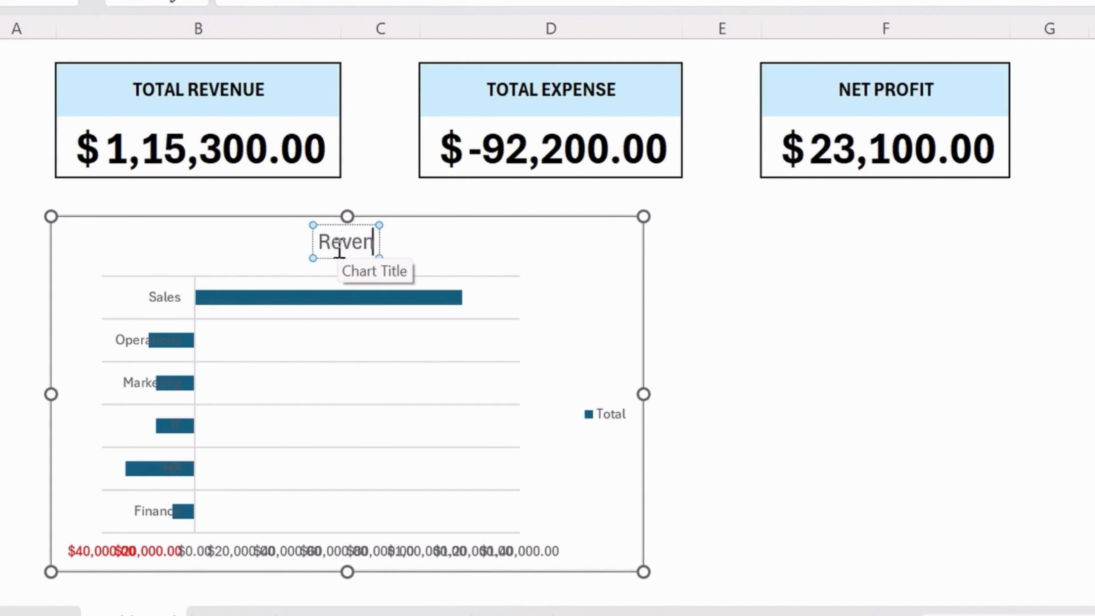
pyautogui.write('ue by D')
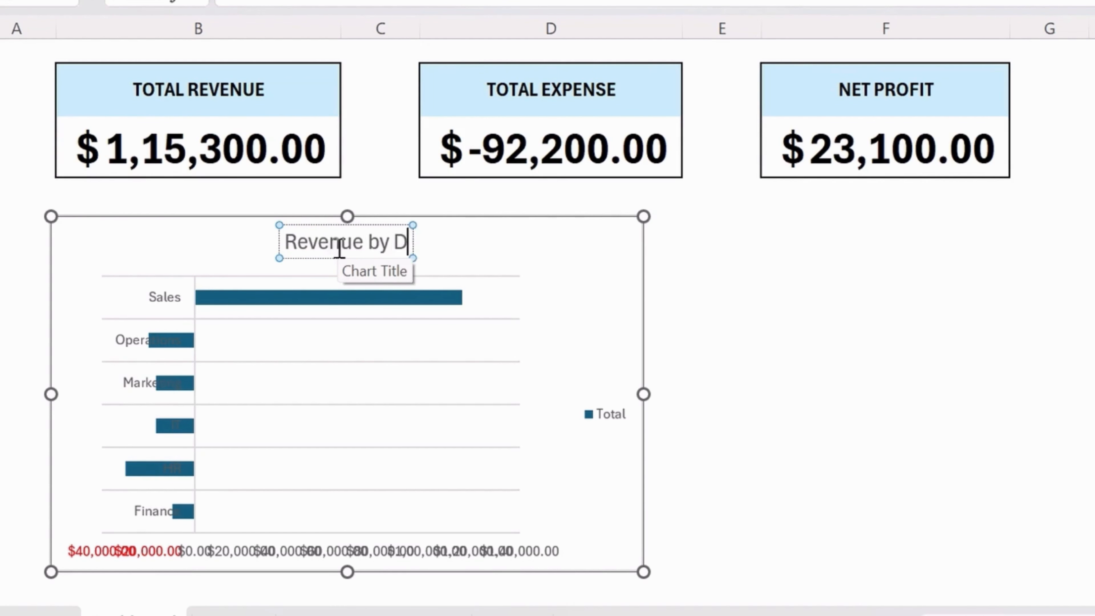
pyautogui.write('epartment')
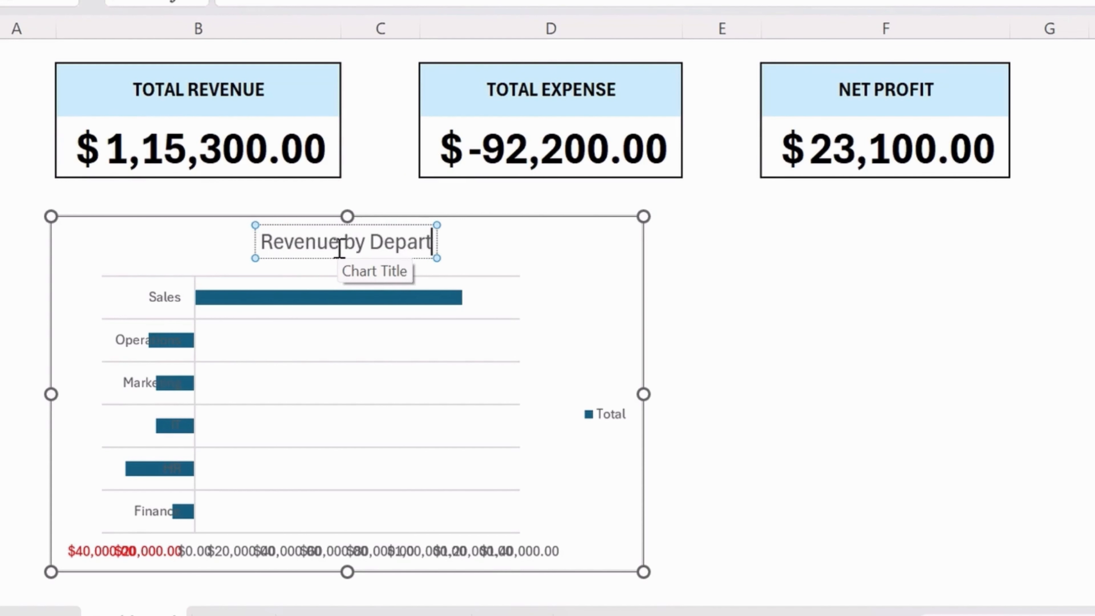
pyautogui.click(599, 288)
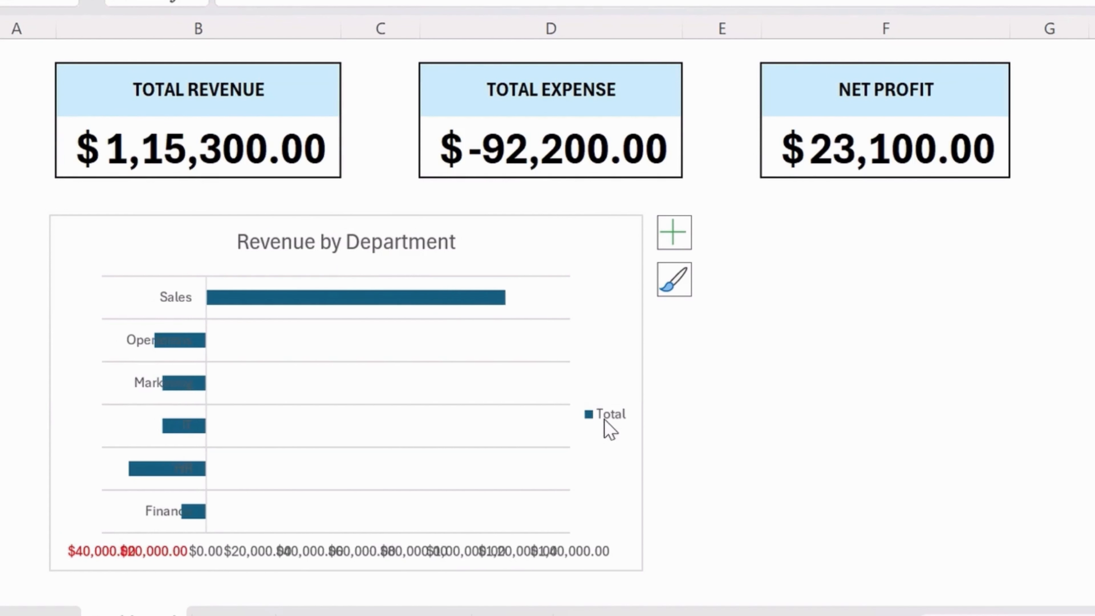
# Delete the legend and the horizontal value axis from the Revenue by Department chart.
pyautogui.press('Delete')
pyautogui.click(396, 552)
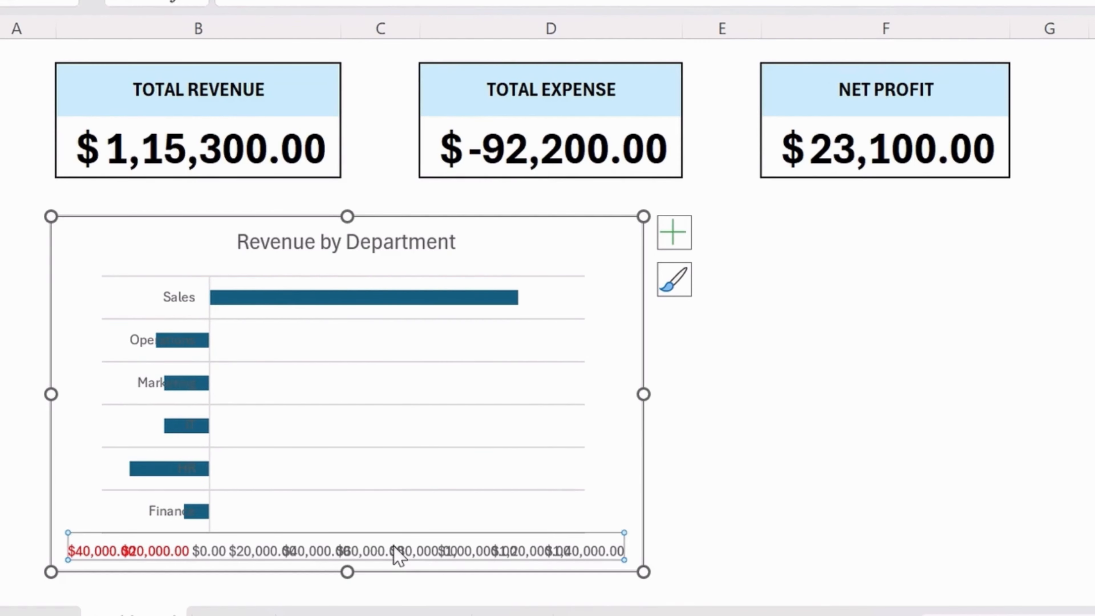
pyautogui.press('Delete')
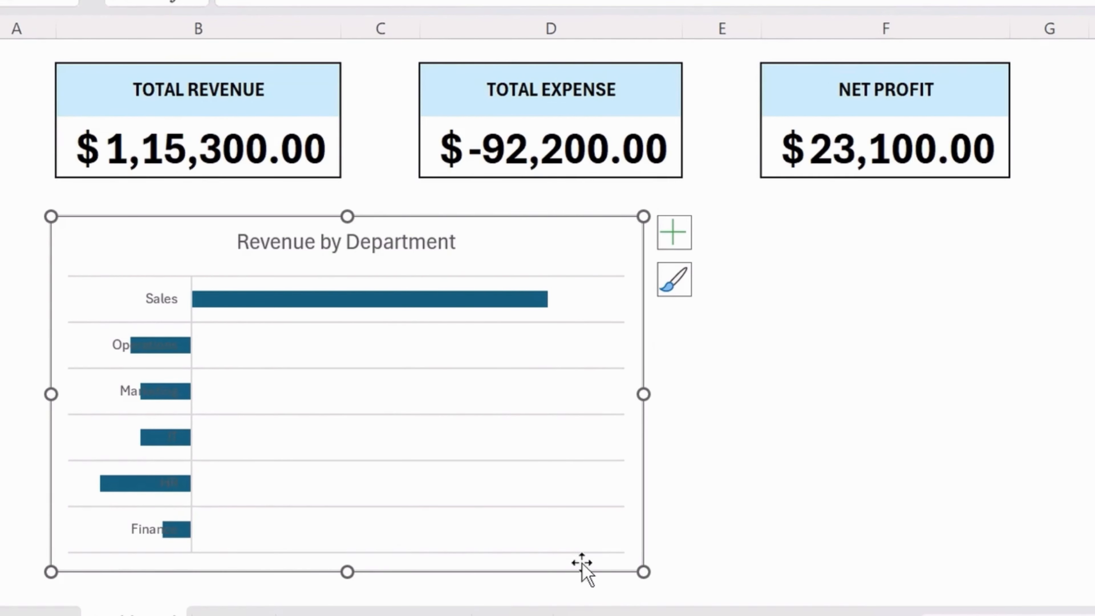
# Thicken the chart's bars by setting the data series gap width to 32%.
pyautogui.scroll(-3, 582, 563)
pyautogui.moveTo(647, 432); pyautogui.dragTo(656, 496)
pyautogui.rightClick(151, 390)
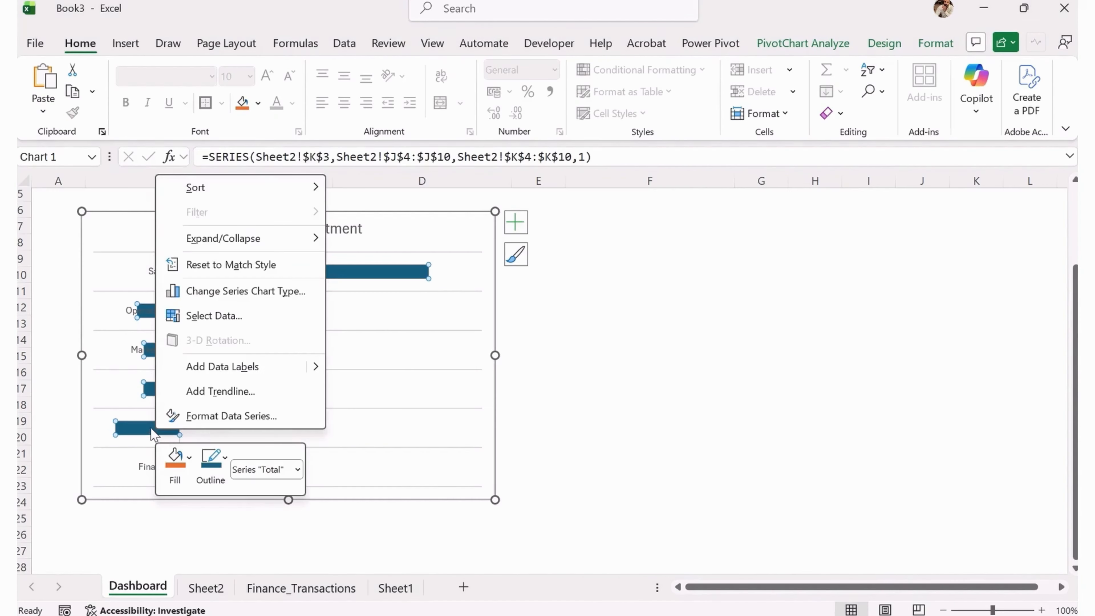
pyautogui.click(230, 423)
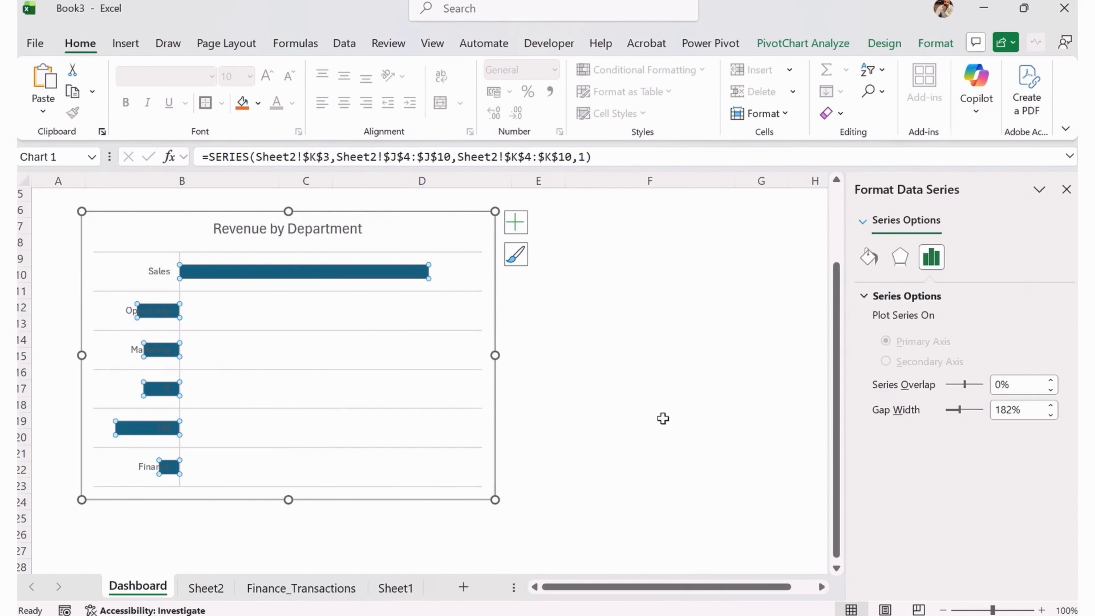
pyautogui.moveTo(956, 410); pyautogui.dragTo(949, 412)
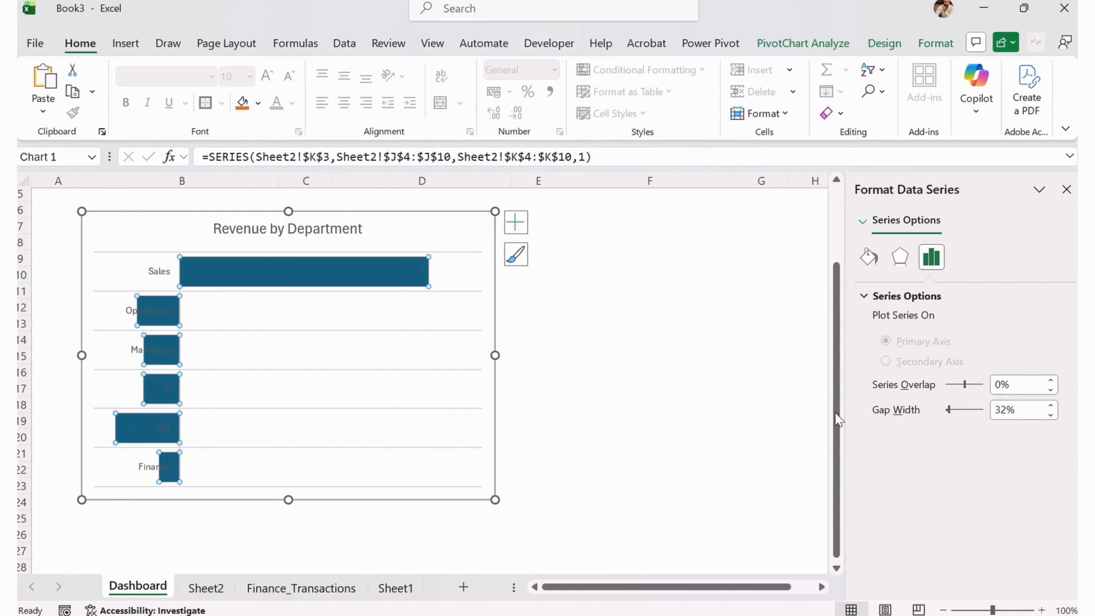
# Set the label position of the chart's department axis to High.
pyautogui.click(130, 311)
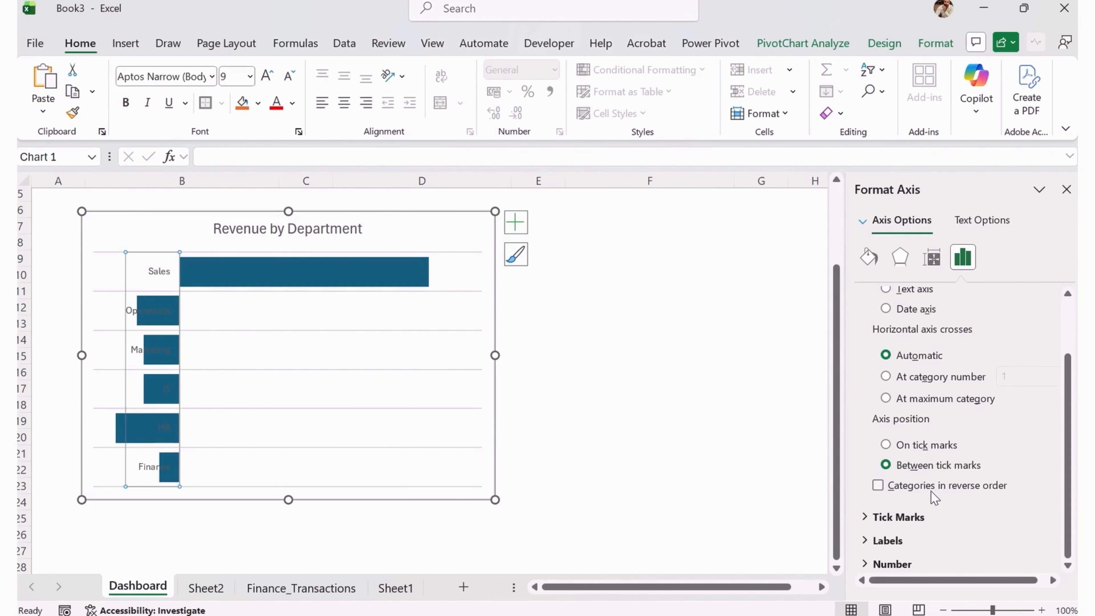
pyautogui.click(878, 485)
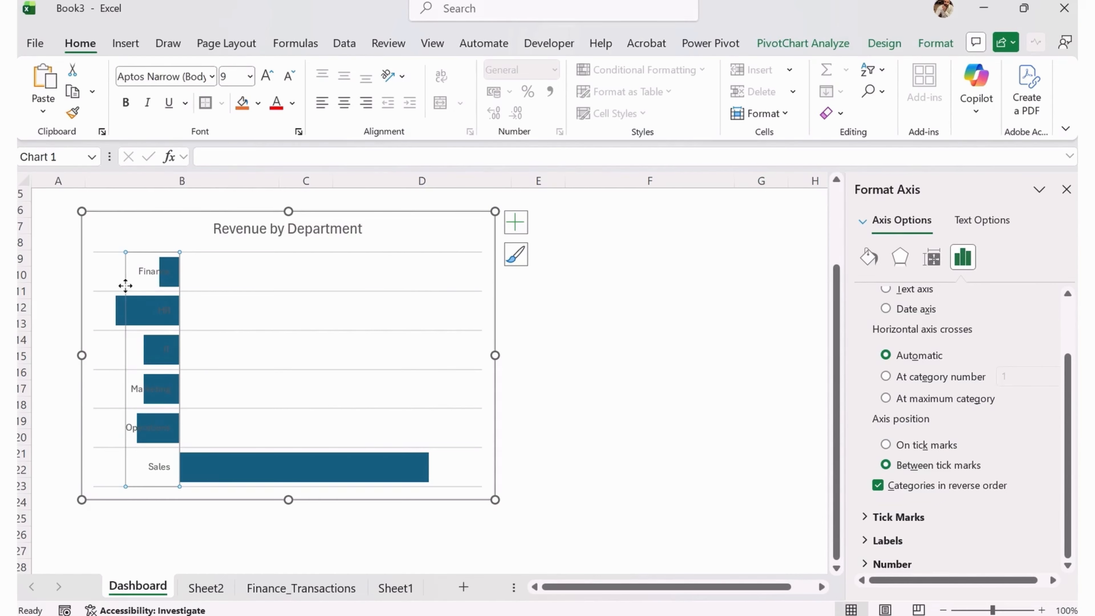
pyautogui.click(878, 486)
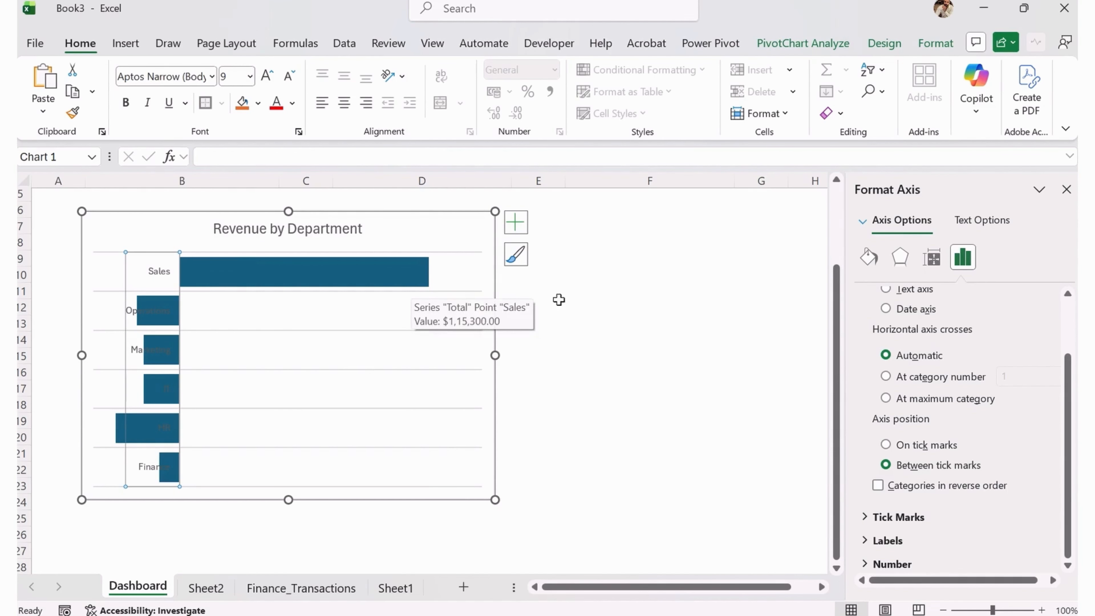
pyautogui.click(870, 540)
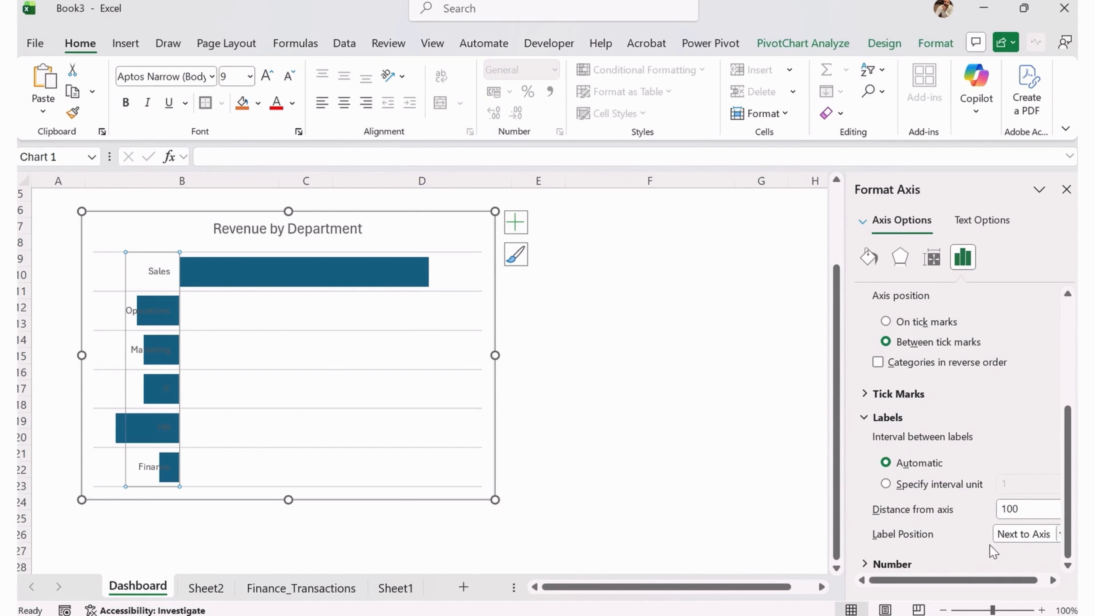
pyautogui.moveTo(975, 580); pyautogui.dragTo(994, 581)
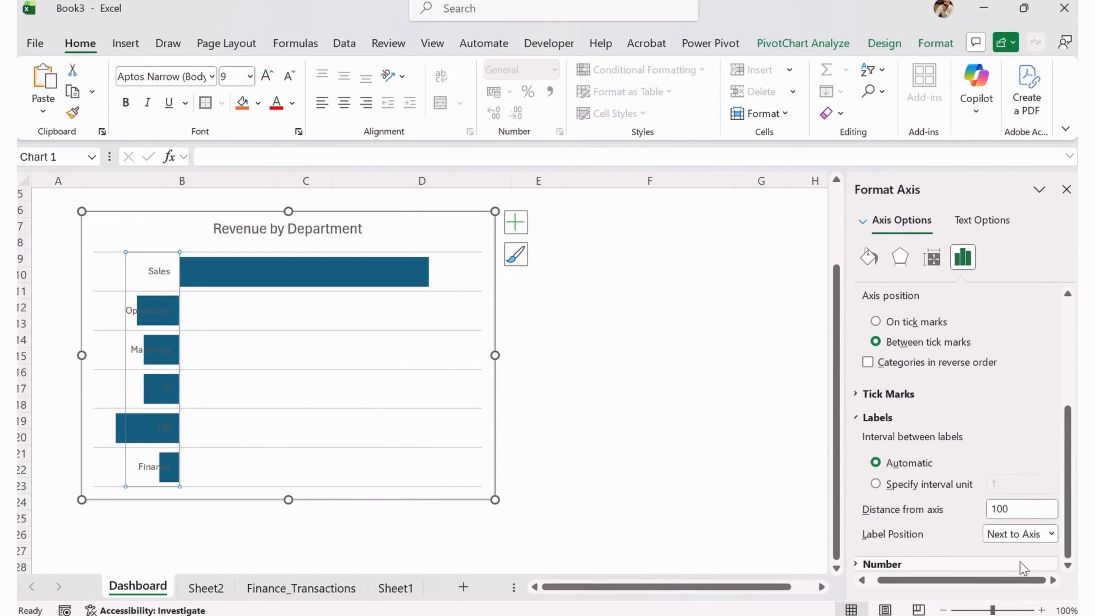
pyautogui.click(1030, 545)
pyautogui.click(1000, 570)
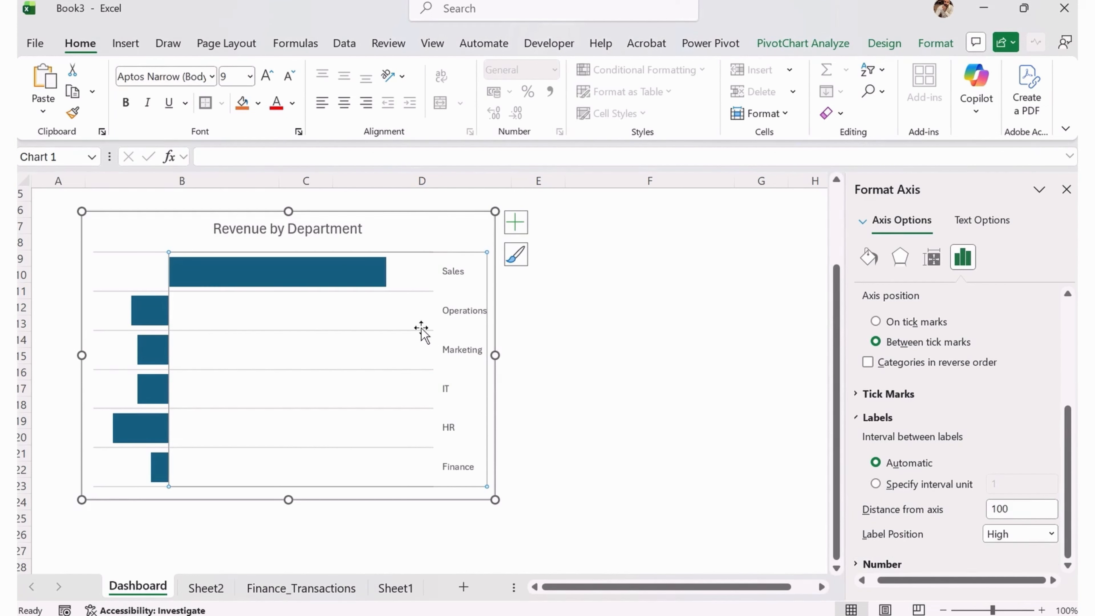
# Add data labels to the chart's bars and close the formatting pane.
pyautogui.click(334, 288)
pyautogui.click(515, 223)
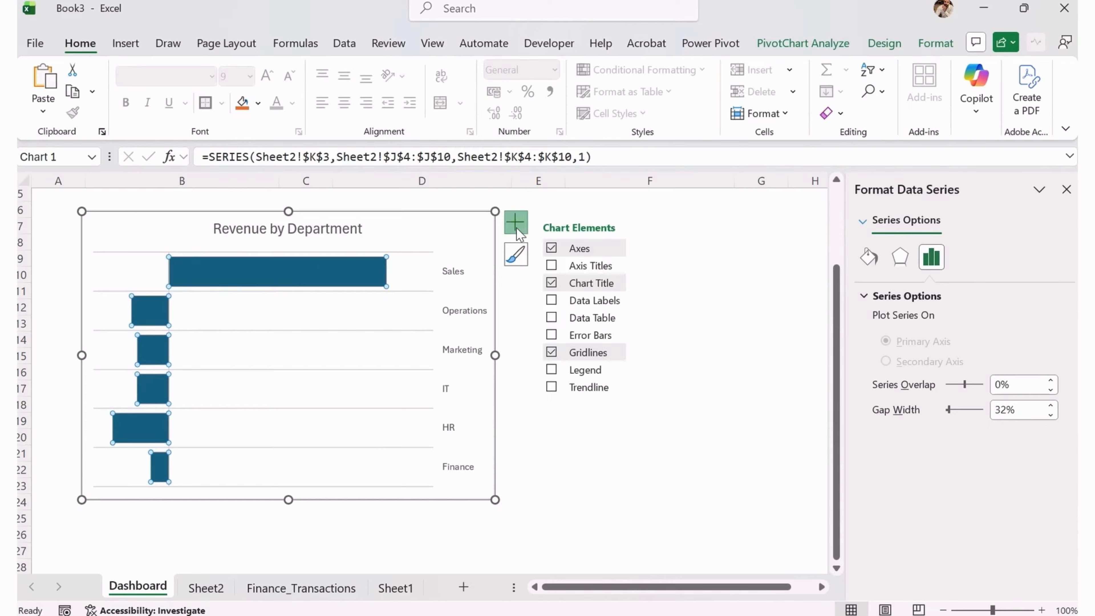
pyautogui.click(552, 301)
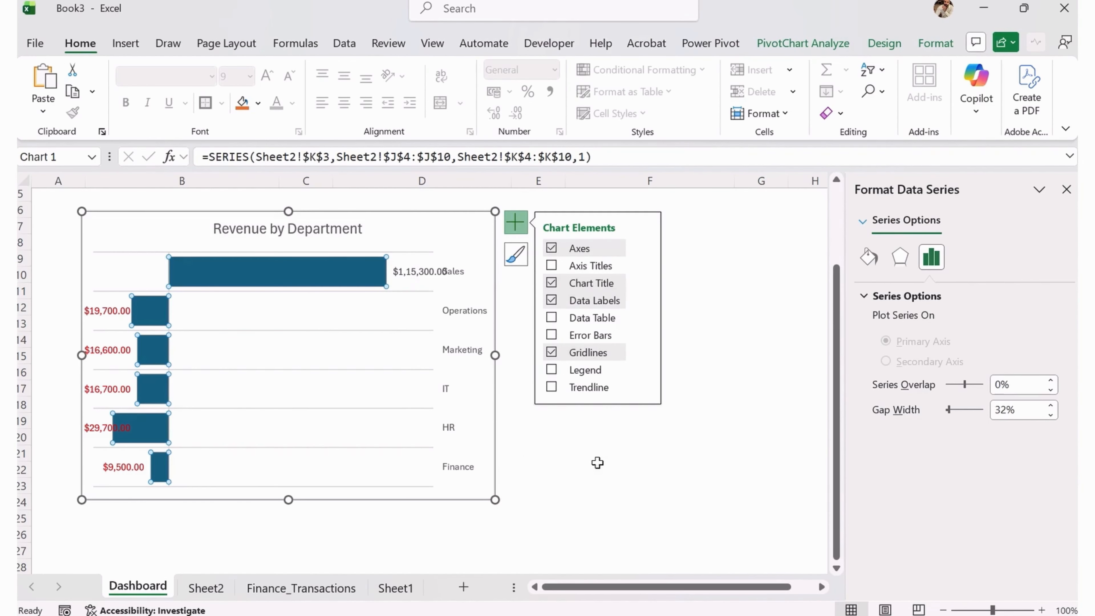
pyautogui.click(697, 386)
pyautogui.click(1066, 190)
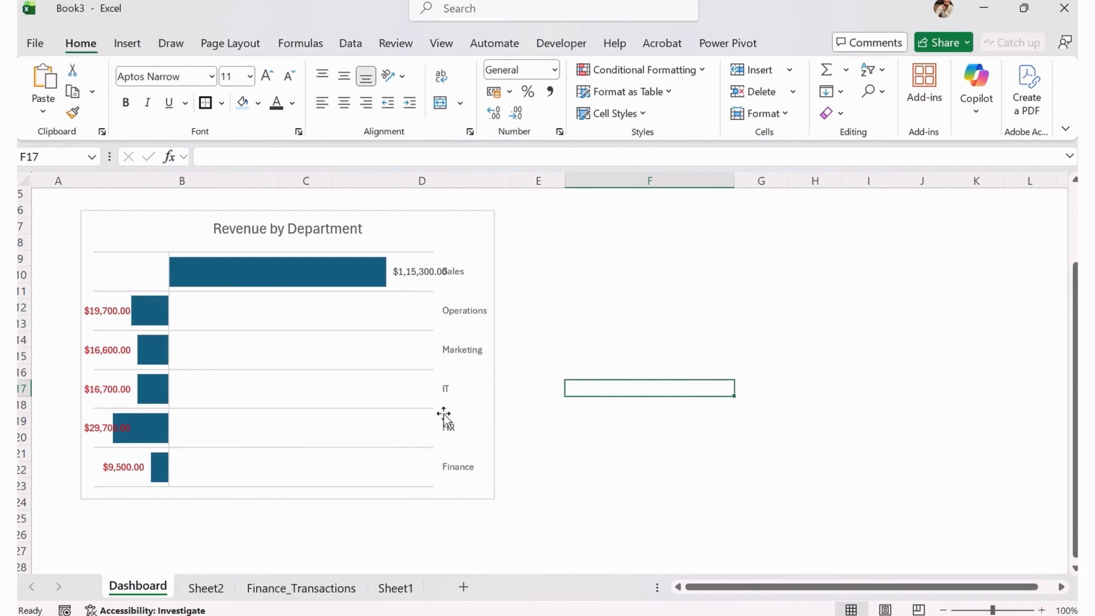
# Resize the revenue chart to span from column B into column E and from row 6 down to about row 22.
pyautogui.click(472, 303)
pyautogui.click(471, 324)
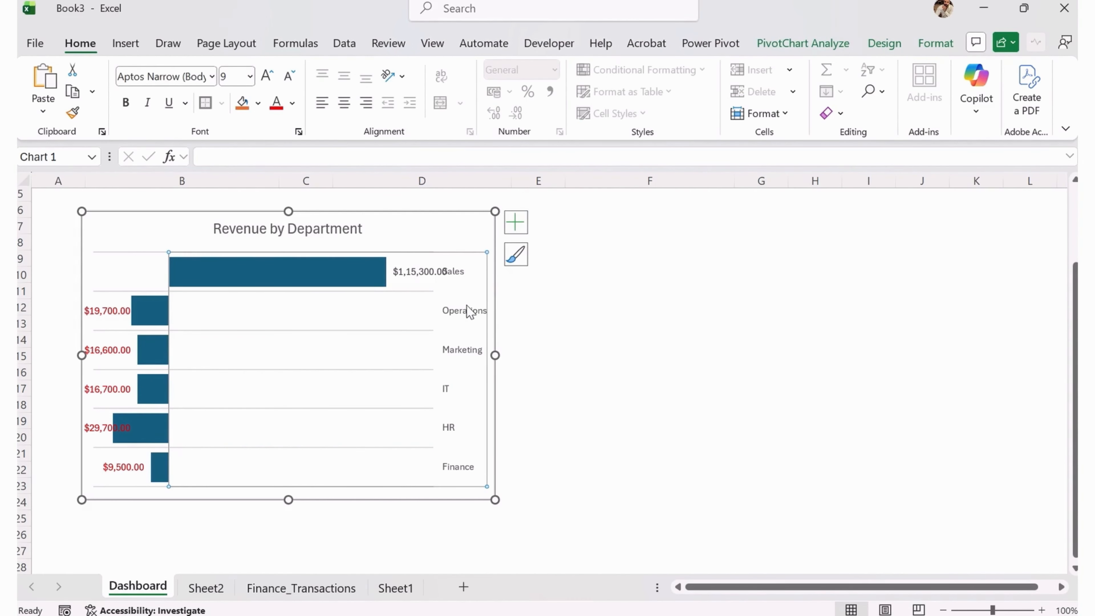
pyautogui.moveTo(496, 357); pyautogui.dragTo(513, 332)
pyautogui.scroll(2, 545, 496)
pyautogui.scroll(-1, 554, 490)
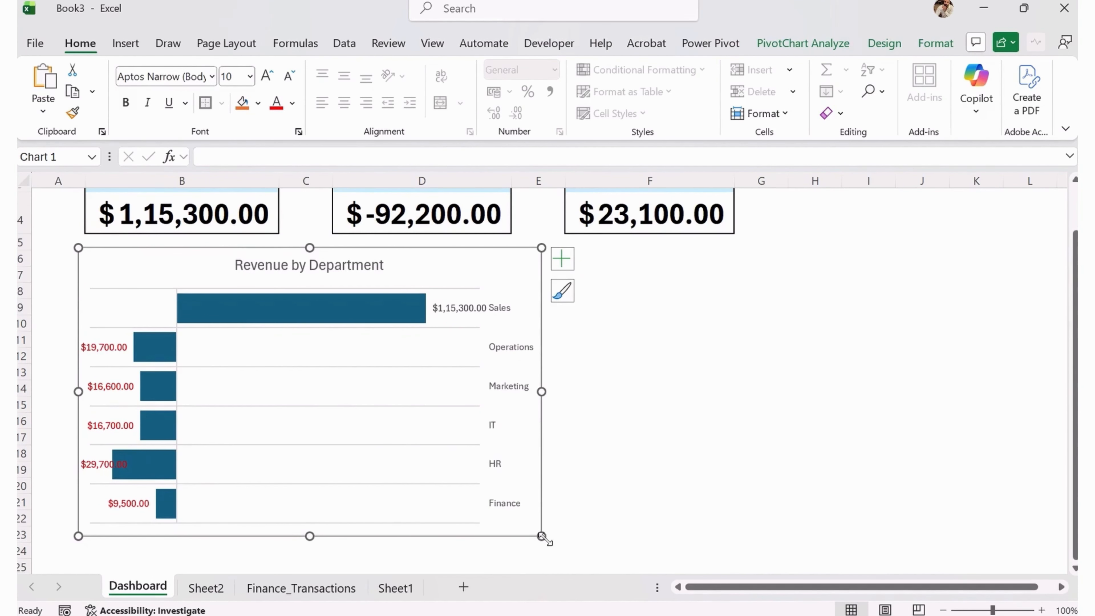
pyautogui.moveTo(542, 537); pyautogui.dragTo(529, 529)
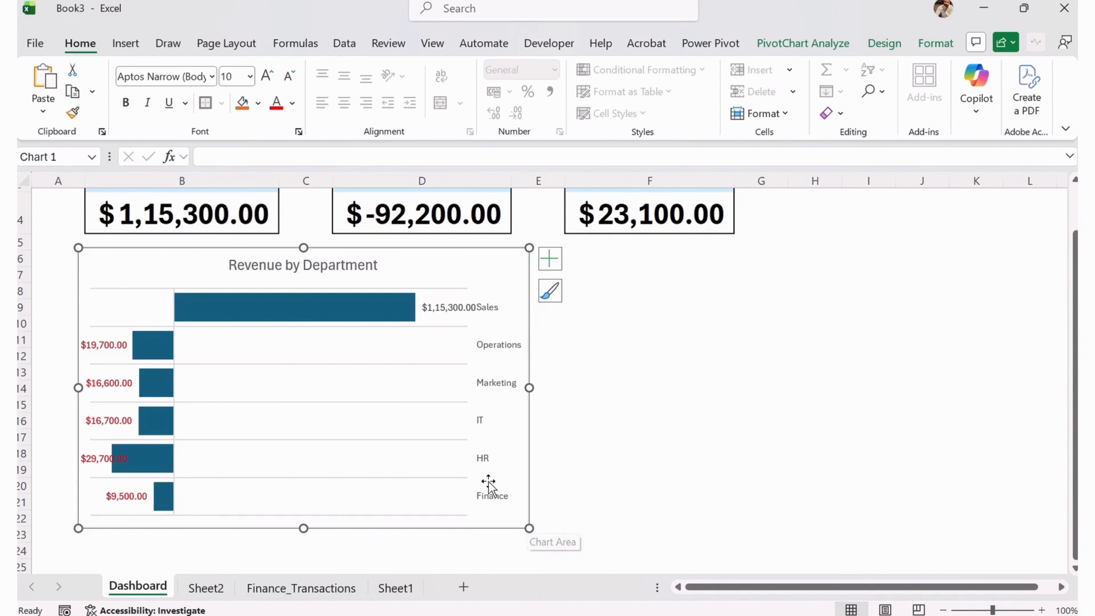
# Make the department axis labels and the chart title bold.
pyautogui.click(491, 500)
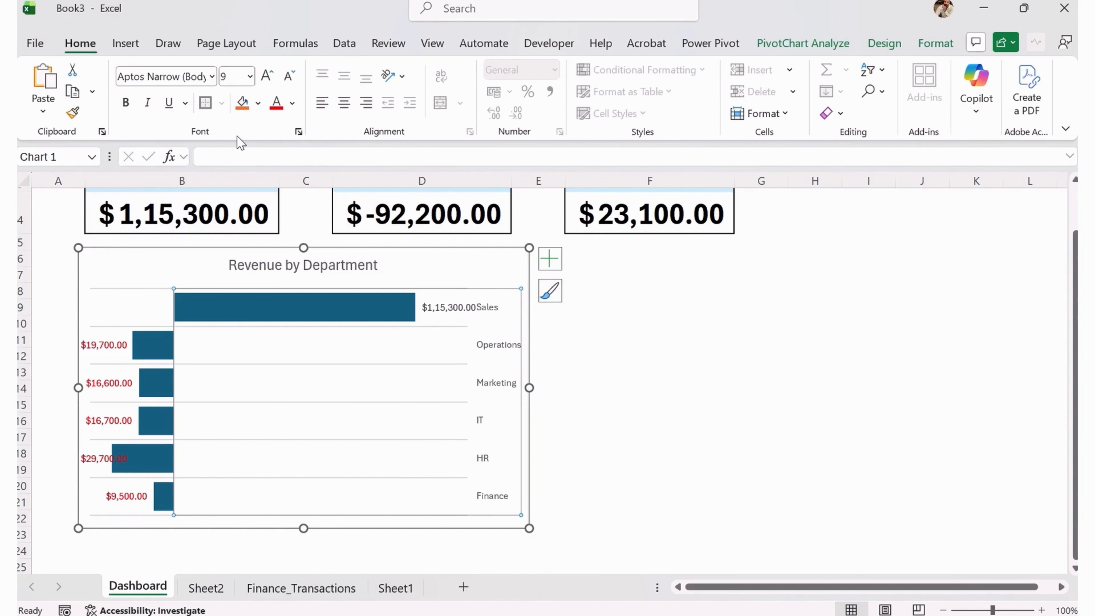
pyautogui.click(126, 103)
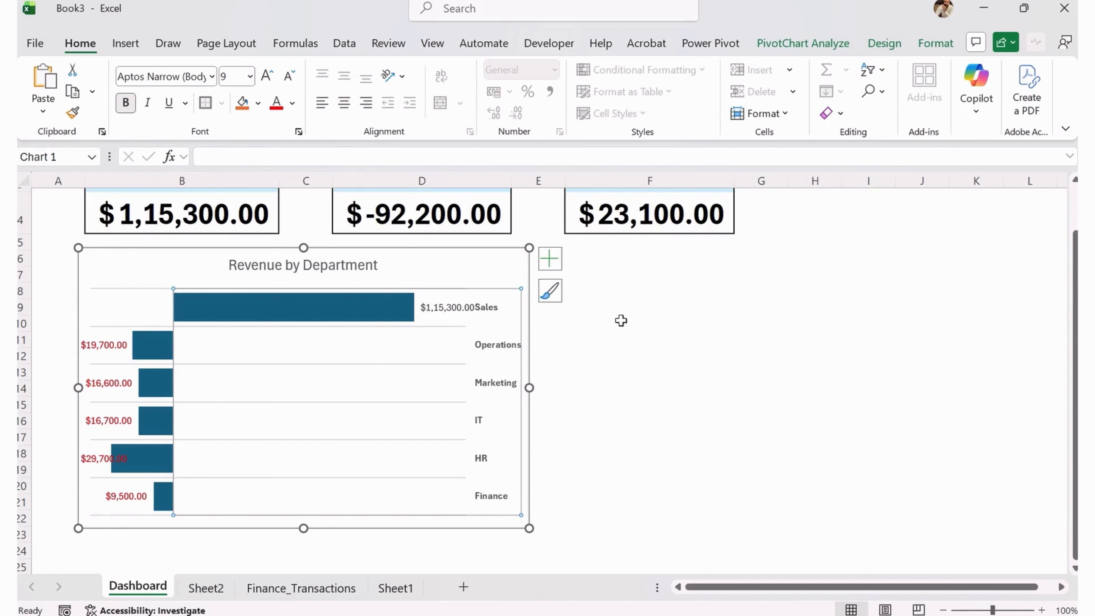
pyautogui.click(278, 266)
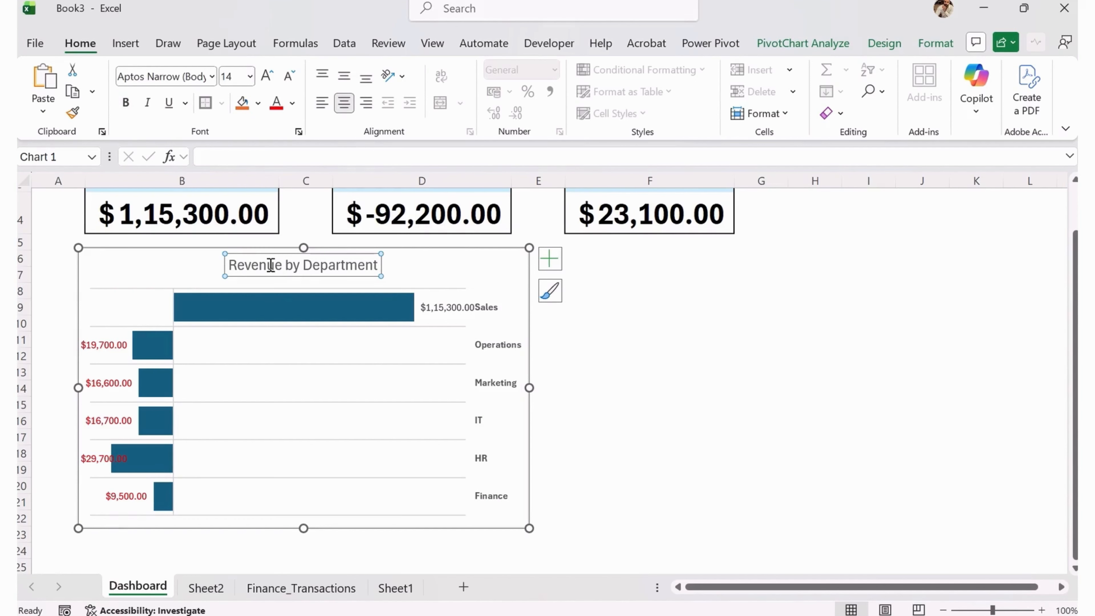
pyautogui.click(133, 103)
pyautogui.click(757, 386)
pyautogui.scroll(1, 567, 433)
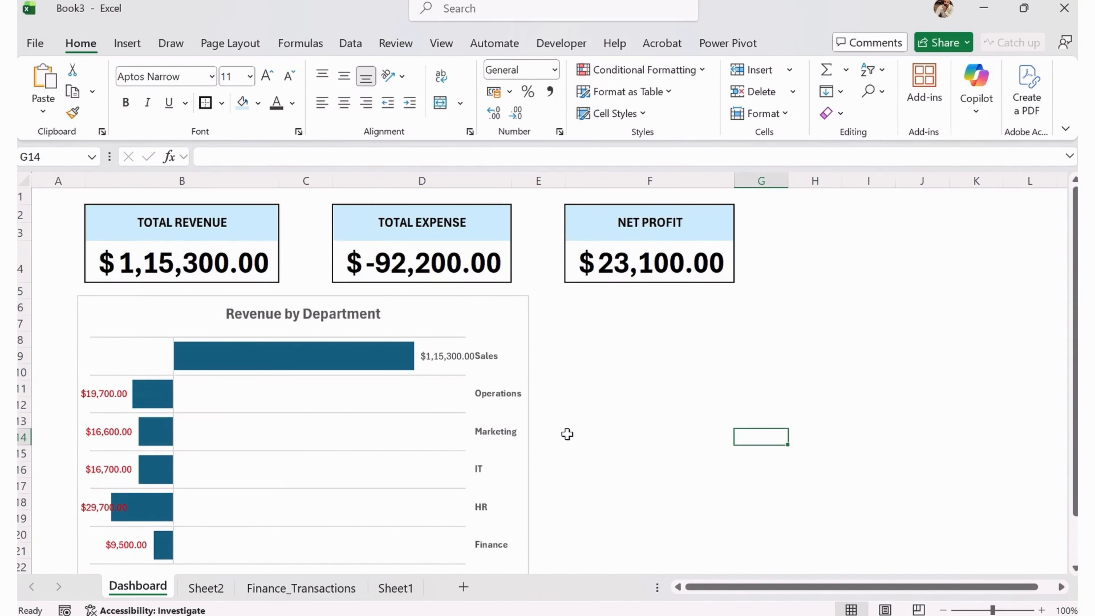
# Recolor the revenue chart with the dark-to-light blue monochromatic palette.
pyautogui.click(516, 403)
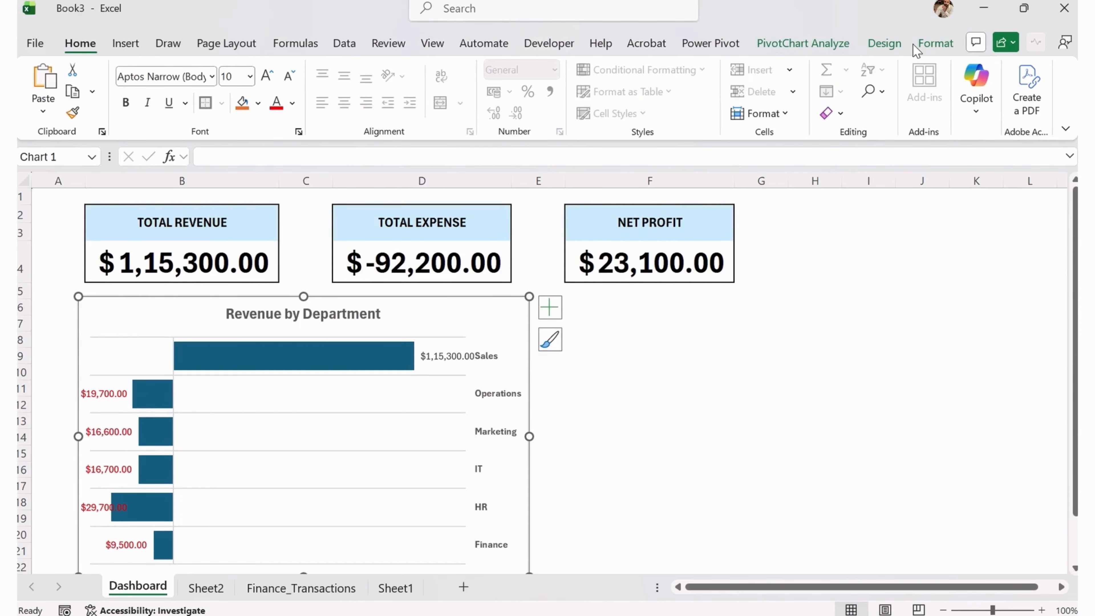
pyautogui.click(899, 44)
pyautogui.click(156, 88)
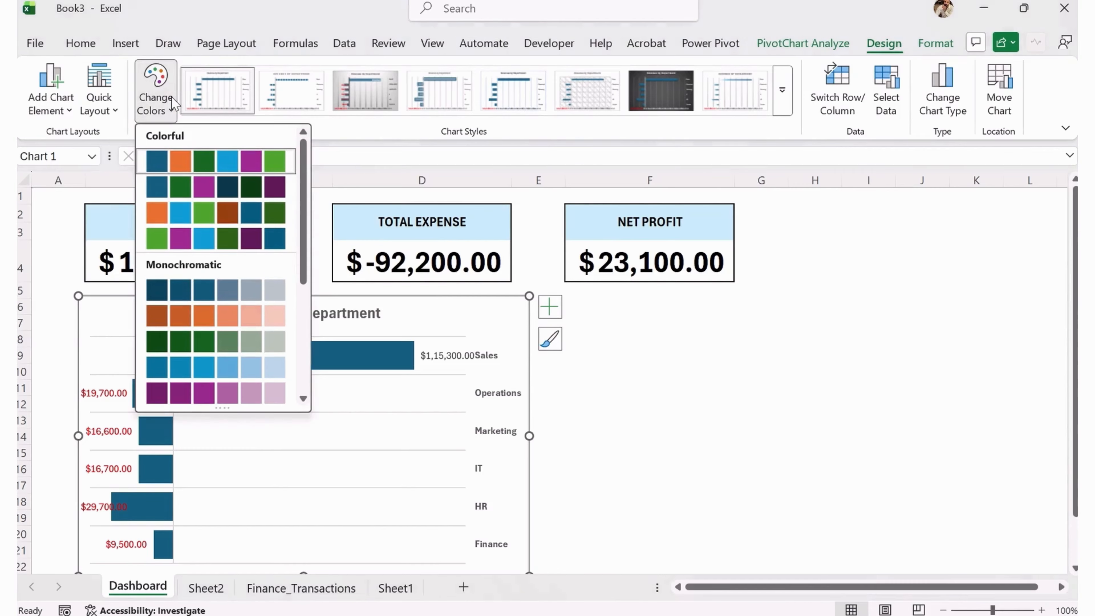
pyautogui.click(246, 291)
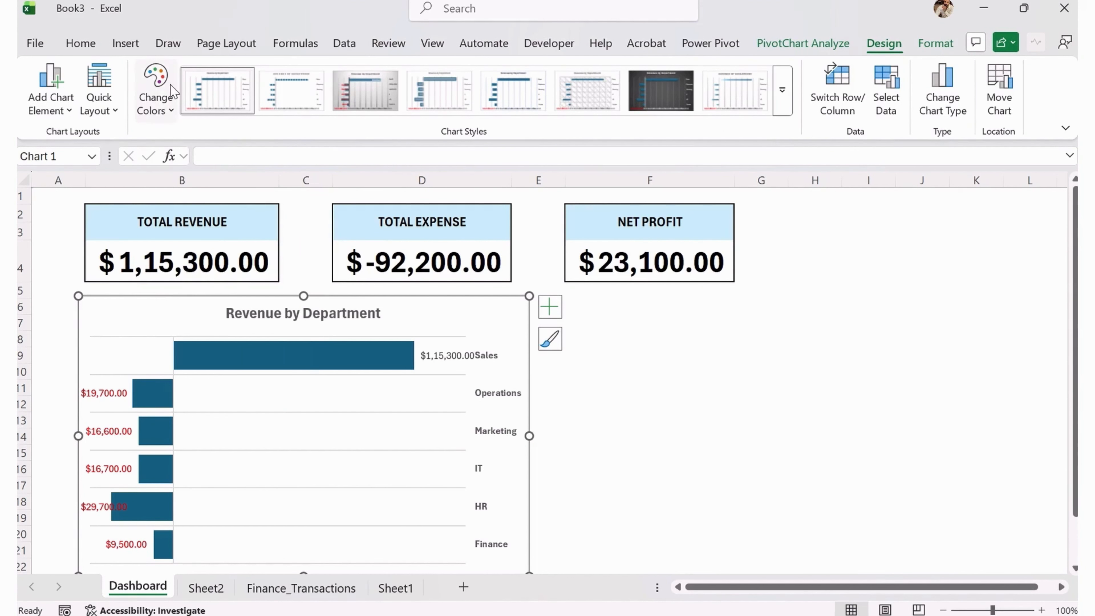
pyautogui.click(166, 104)
pyautogui.scroll(-5, 234, 356)
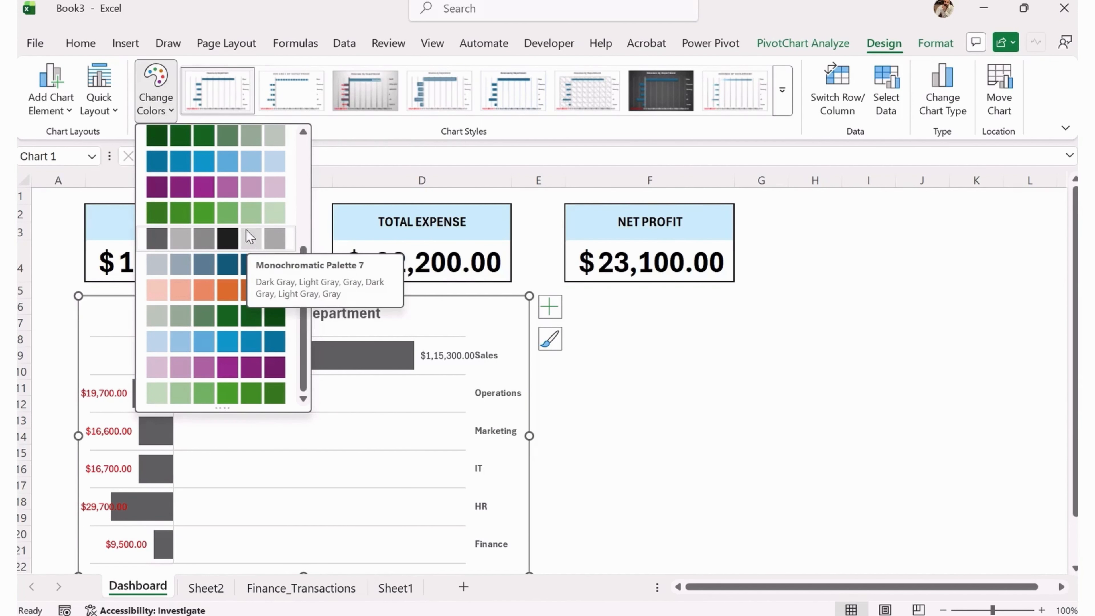
pyautogui.click(250, 161)
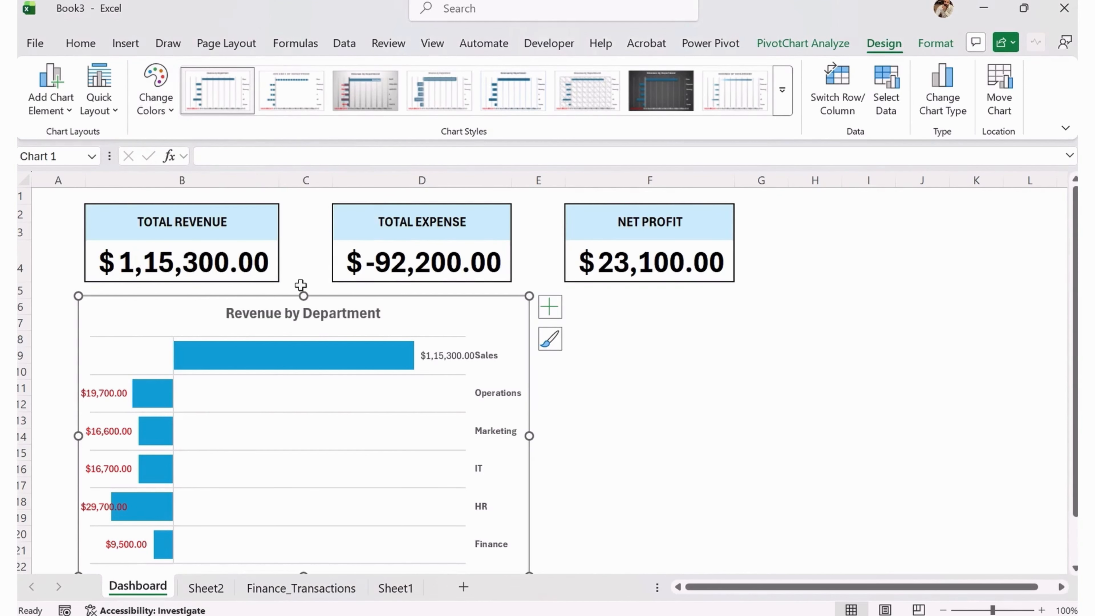
pyautogui.click(642, 428)
pyautogui.scroll(-1, 482, 413)
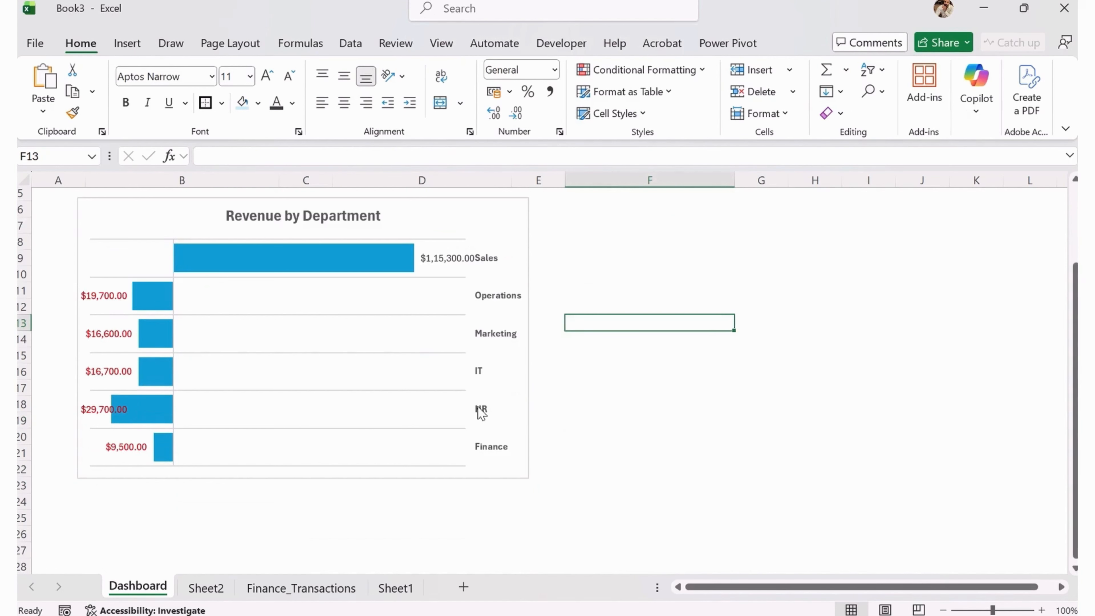
pyautogui.scroll(1, 474, 431)
pyautogui.click(489, 307)
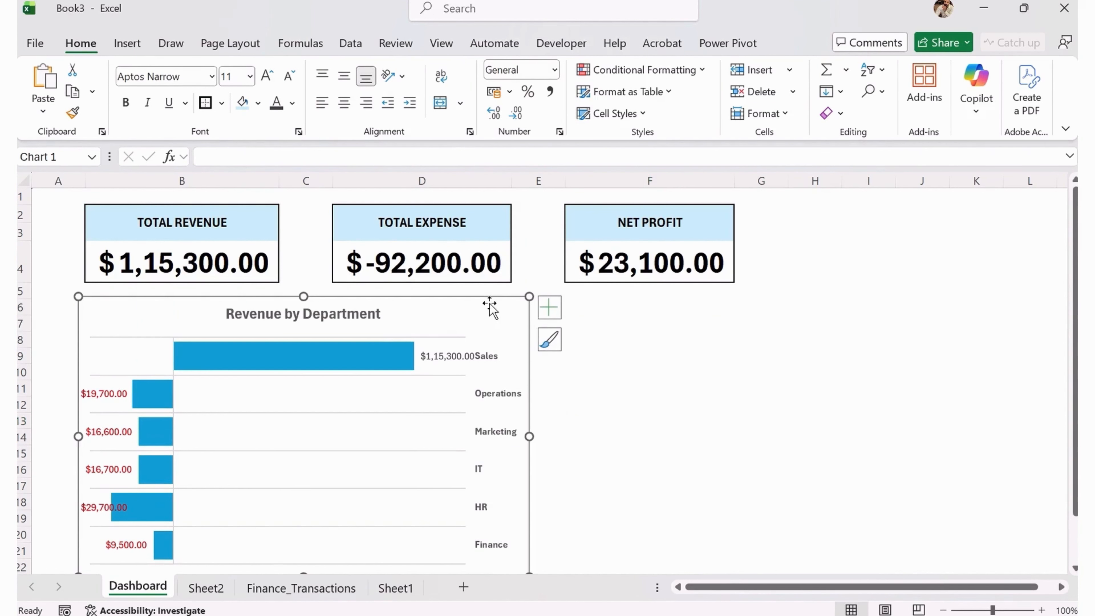
# Copy the department pivot table in J3:K10 of Sheet2 and paste the duplicate at M3.
pyautogui.click(207, 588)
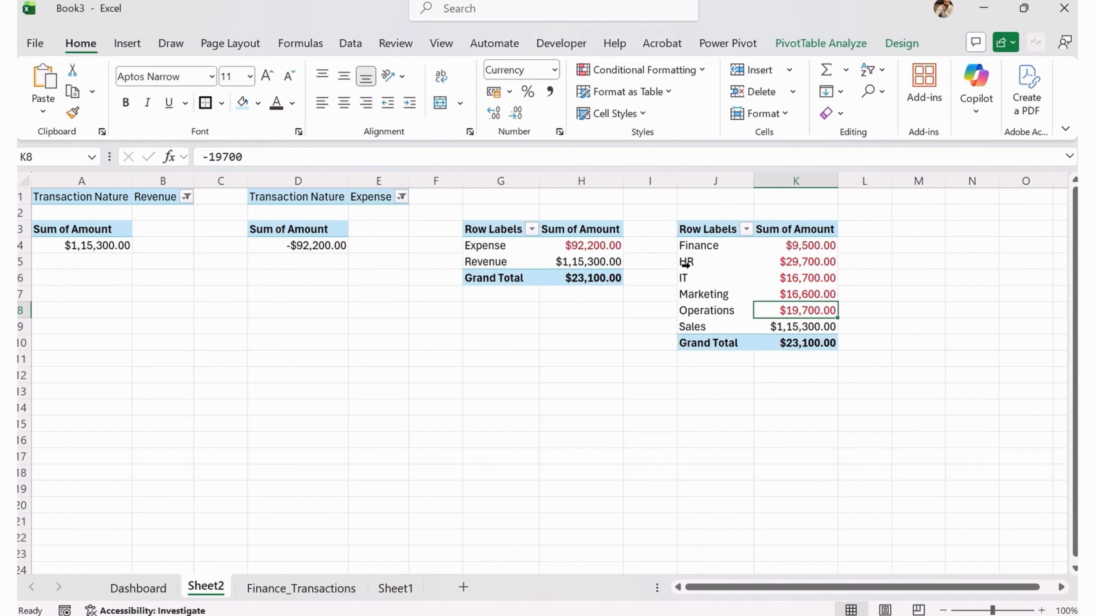
pyautogui.moveTo(708, 229); pyautogui.dragTo(777, 337)
pyautogui.hotkey('ctrl', 'c')
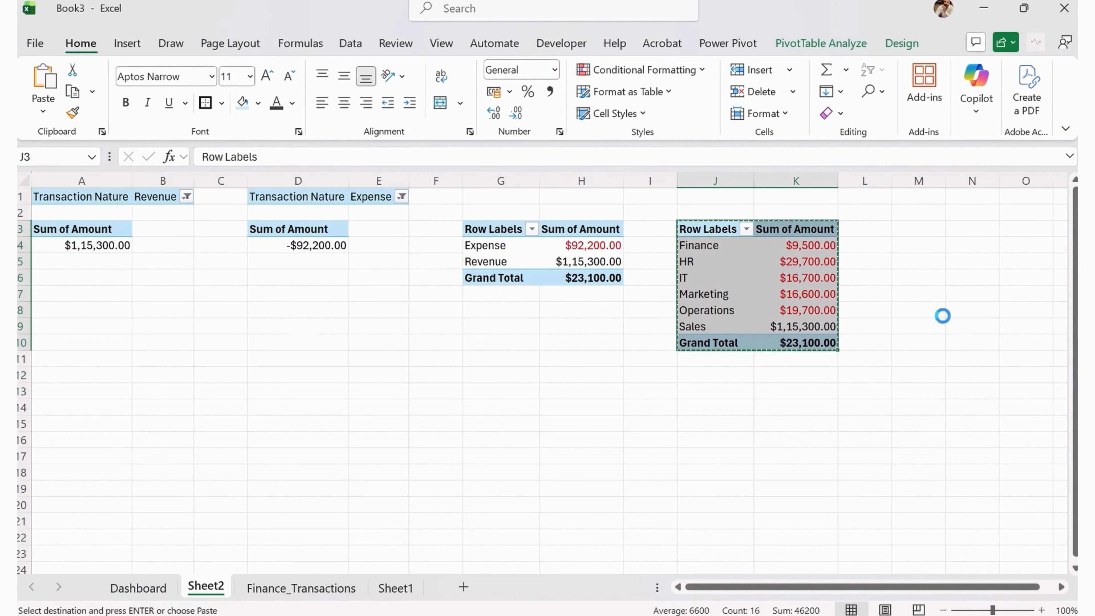
pyautogui.click(926, 229)
pyautogui.hotkey('ctrl', 'v')
pyautogui.click(938, 277)
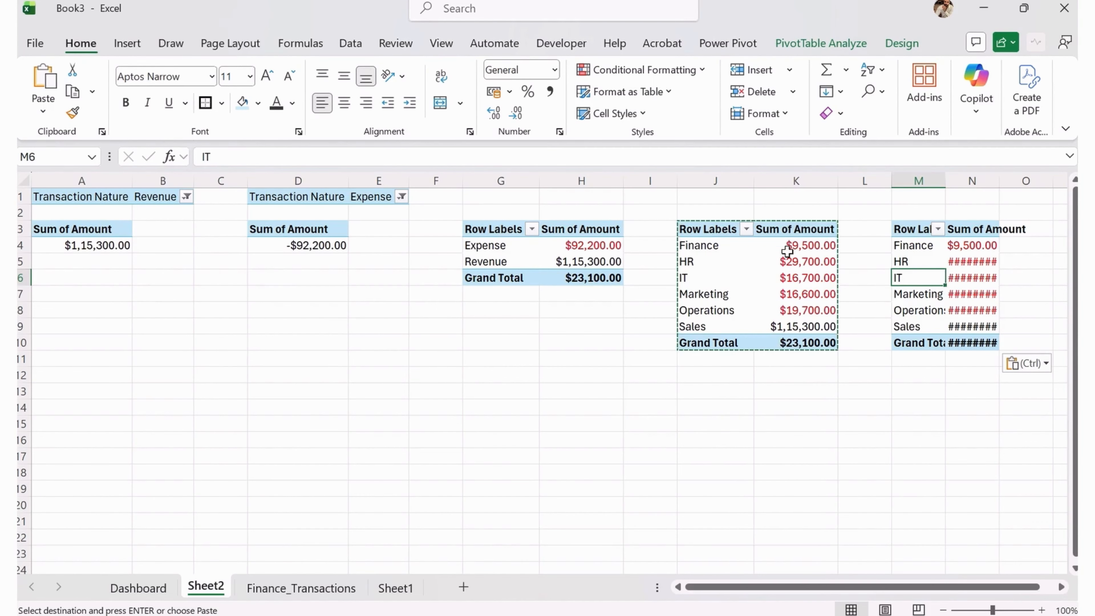
# Add Transaction Nature as a report filter to the department pivot table in columns J and K.
pyautogui.click(780, 264)
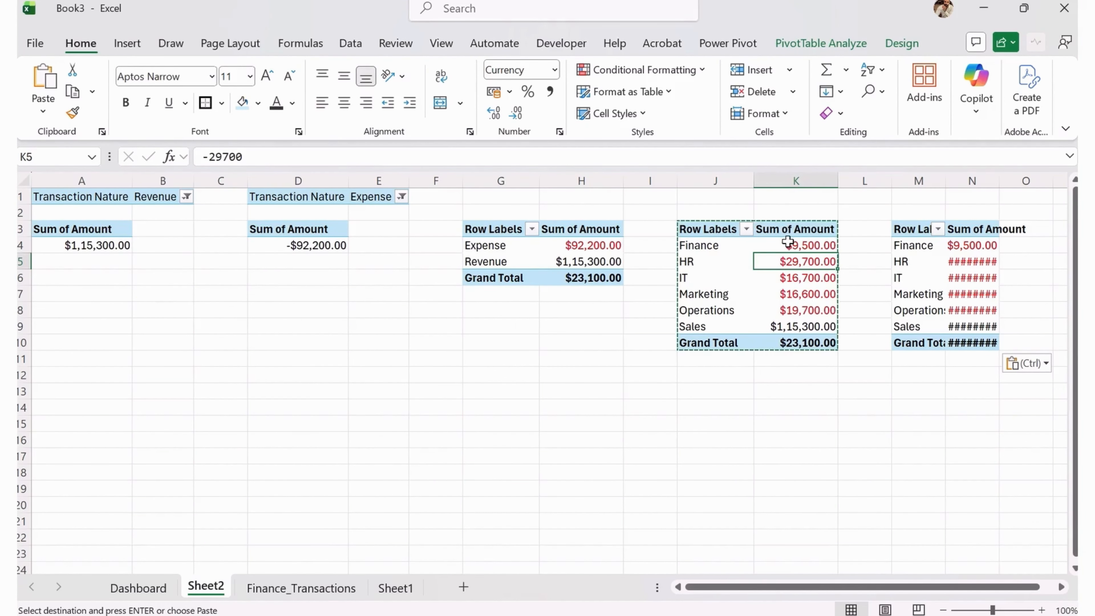
pyautogui.click(821, 43)
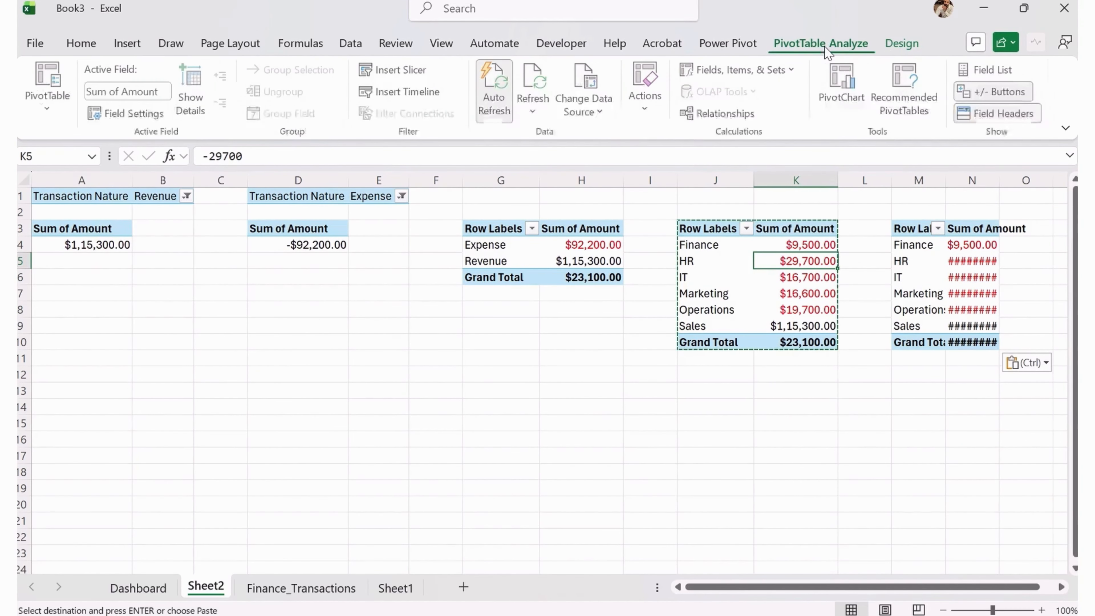
pyautogui.click(976, 74)
pyautogui.moveTo(147, 458); pyautogui.dragTo(269, 283)
pyautogui.click(336, 161)
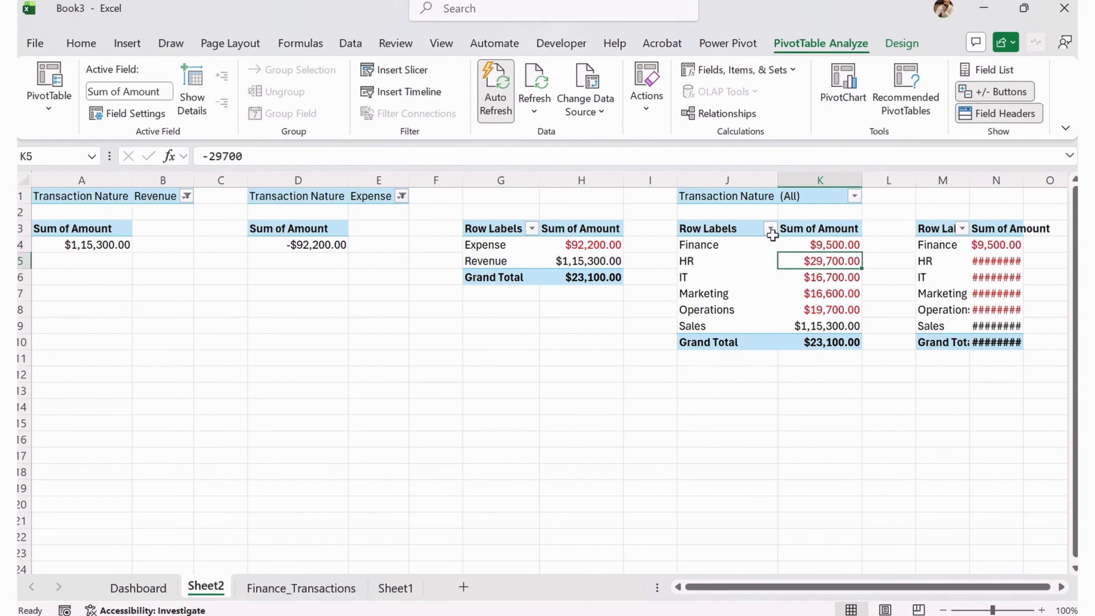
# Filter the department pivot table in columns J and K to show only Revenue transactions.
pyautogui.click(853, 196)
pyautogui.click(695, 269)
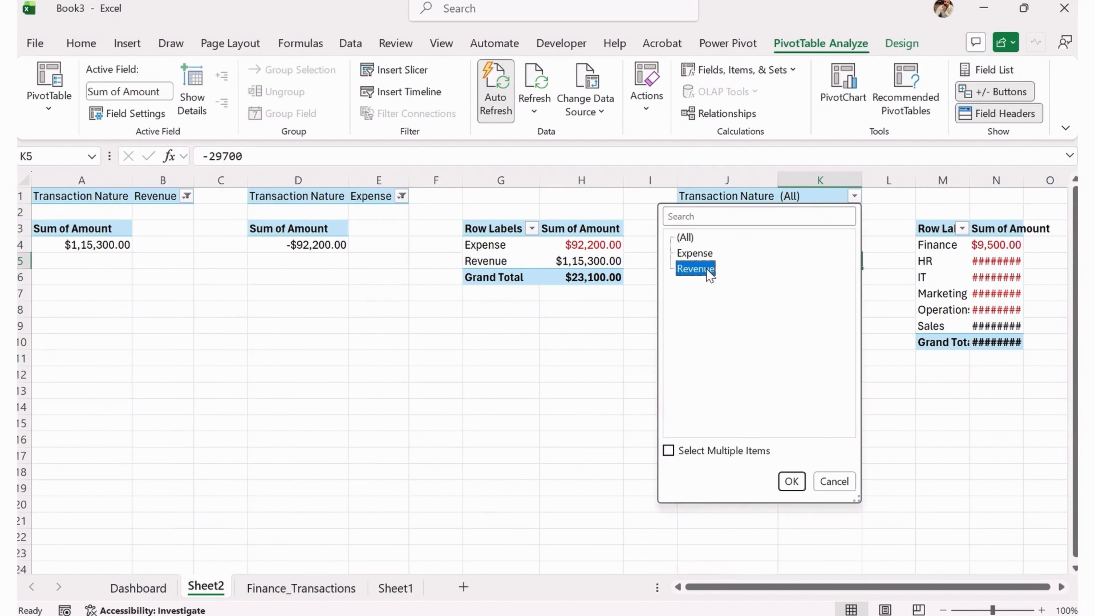
pyautogui.click(798, 482)
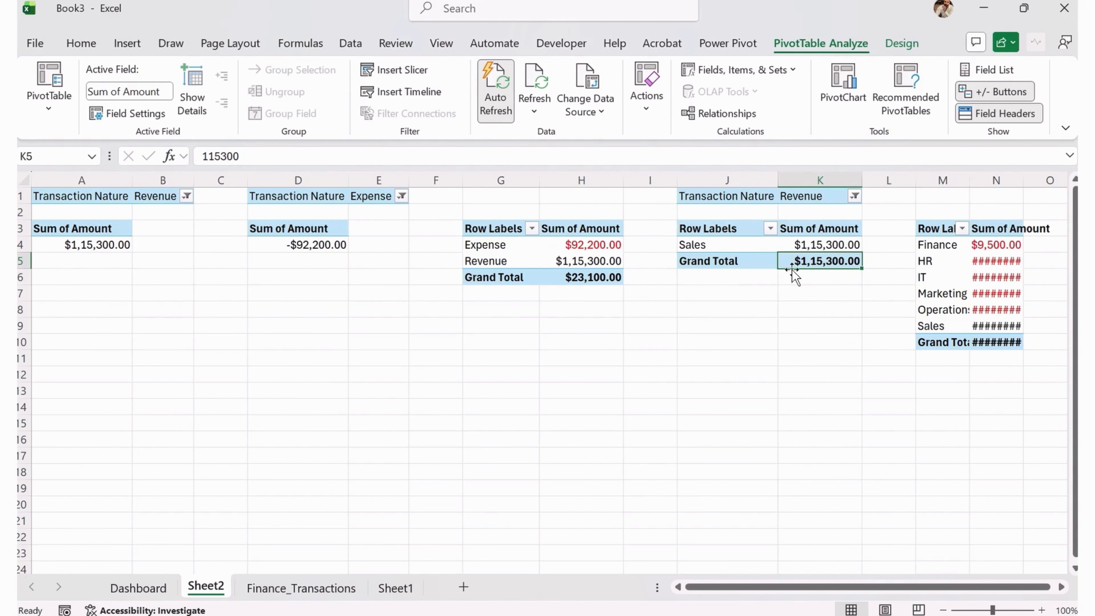
# Shrink the Revenue by Department chart on the Dashboard to end in column D at about row 15.
pyautogui.click(137, 588)
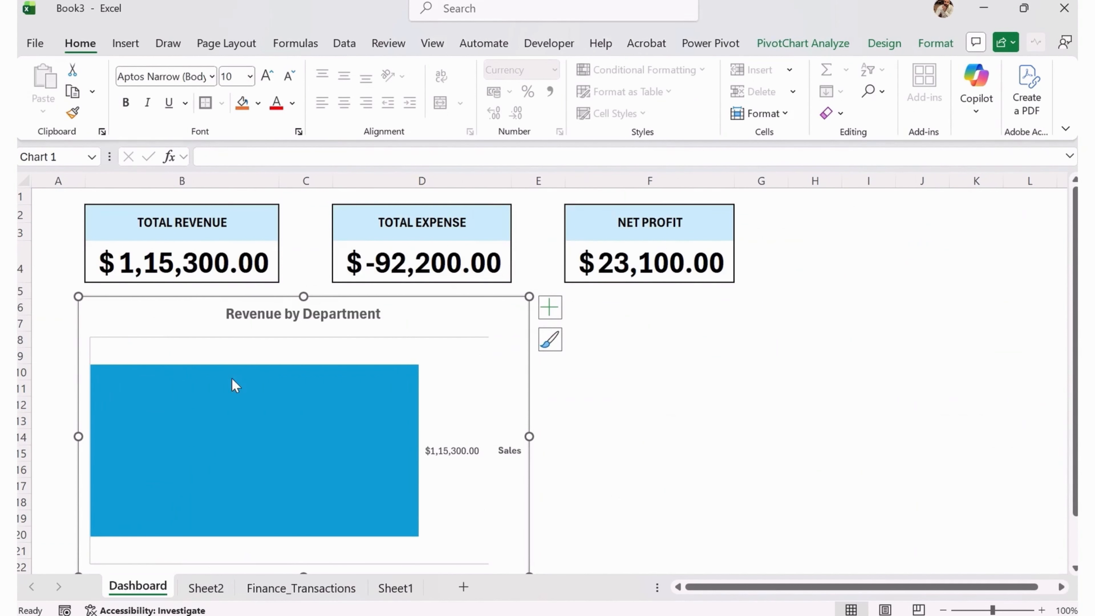
pyautogui.scroll(-2, 235, 385)
pyautogui.moveTo(530, 479); pyautogui.dragTo(359, 366)
pyautogui.scroll(2, 369, 395)
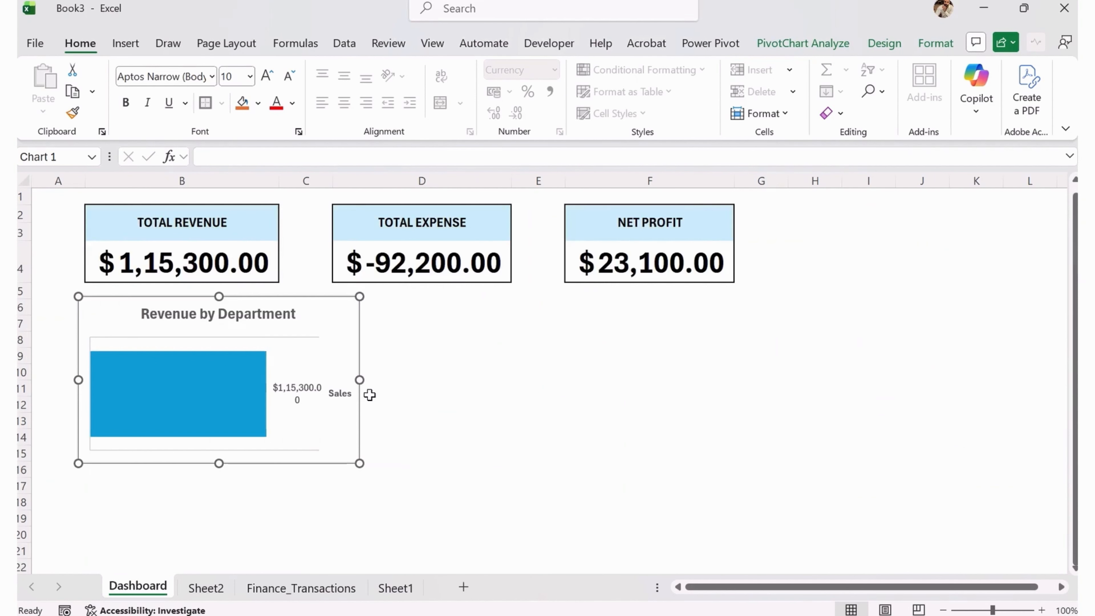
# Delete the duplicate pivot table starting at M3 on Sheet2.
pyautogui.hotkey('ctrl', 'pagedown')
pyautogui.moveTo(932, 231); pyautogui.dragTo(1024, 353)
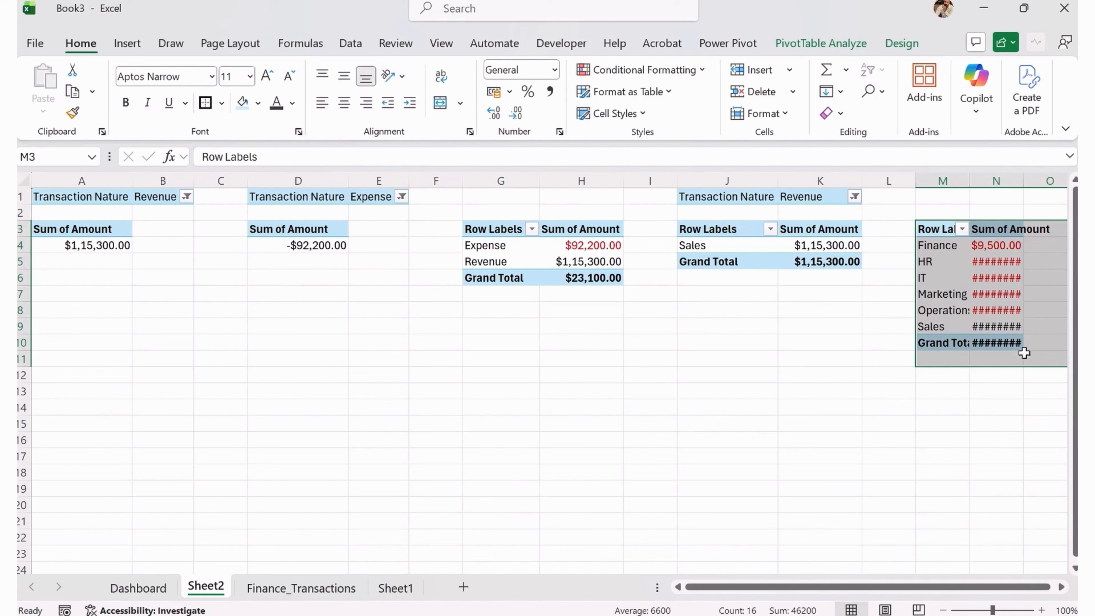
pyautogui.press('Delete')
# Copy the Revenue-filtered department pivot table from J1:K5 to M1 and filter the copy to Expense.
pyautogui.moveTo(715, 193); pyautogui.dragTo(822, 263)
pyautogui.hotkey('ctrl', 'c')
pyautogui.click(943, 197)
pyautogui.hotkey('ctrl', 'v')
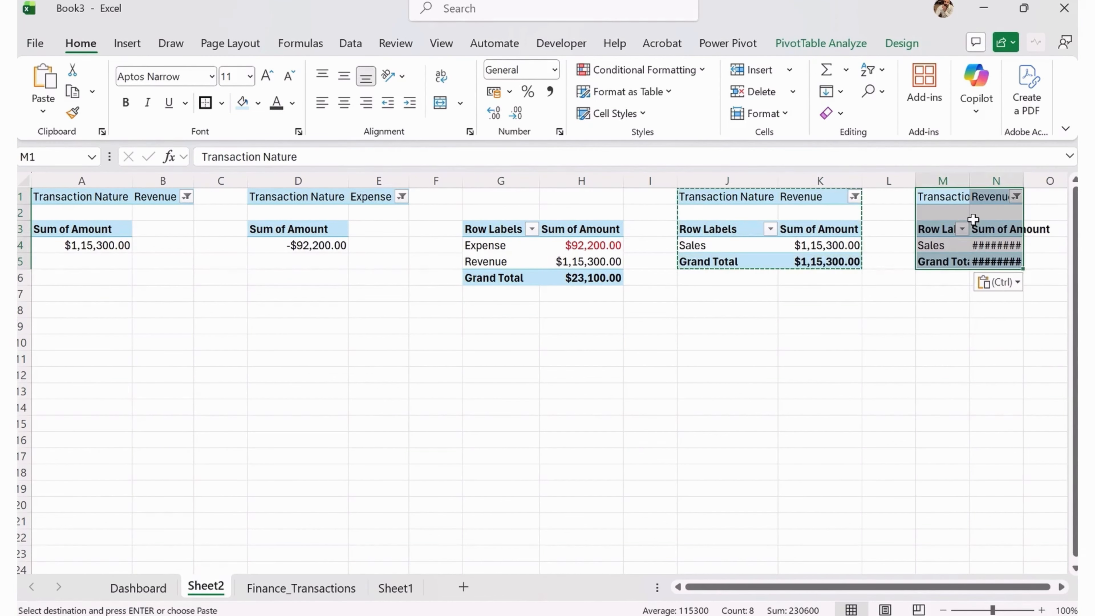
pyautogui.click(1016, 197)
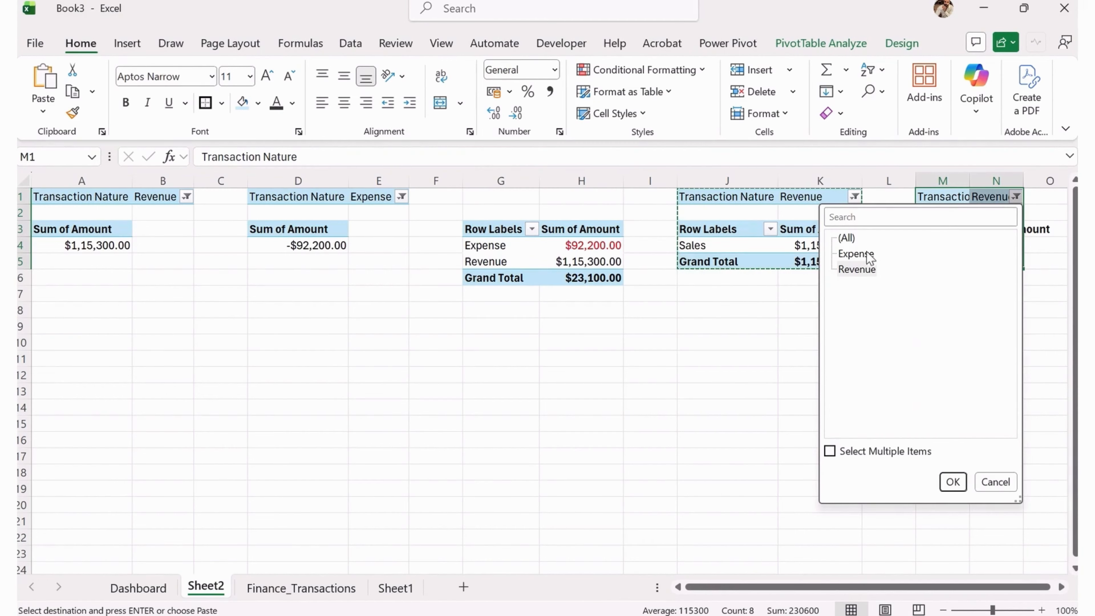
pyautogui.click(858, 253)
pyautogui.click(953, 481)
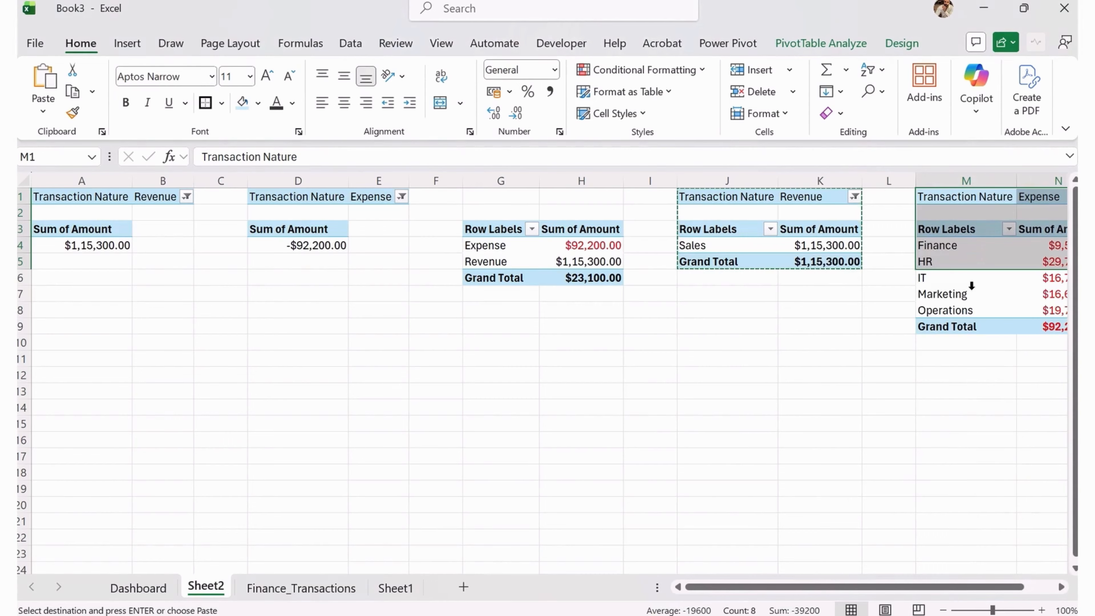
# Insert a pie PivotChart based on the Expense pivot table in columns M and N.
pyautogui.click(991, 236)
pyautogui.click(995, 266)
pyautogui.hscroll(1, 1002, 273)
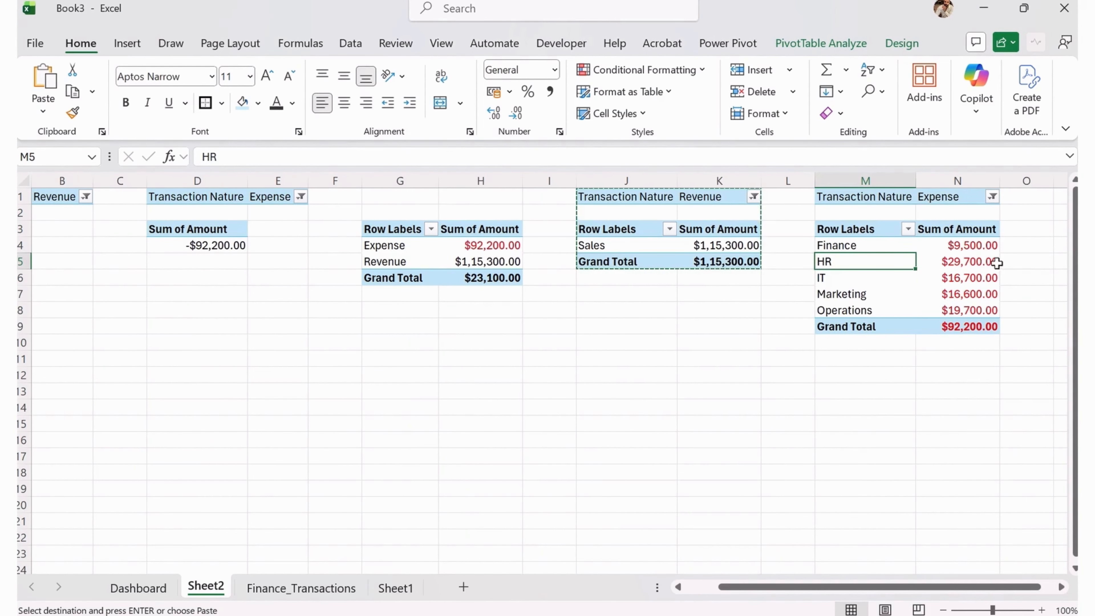
pyautogui.click(120, 49)
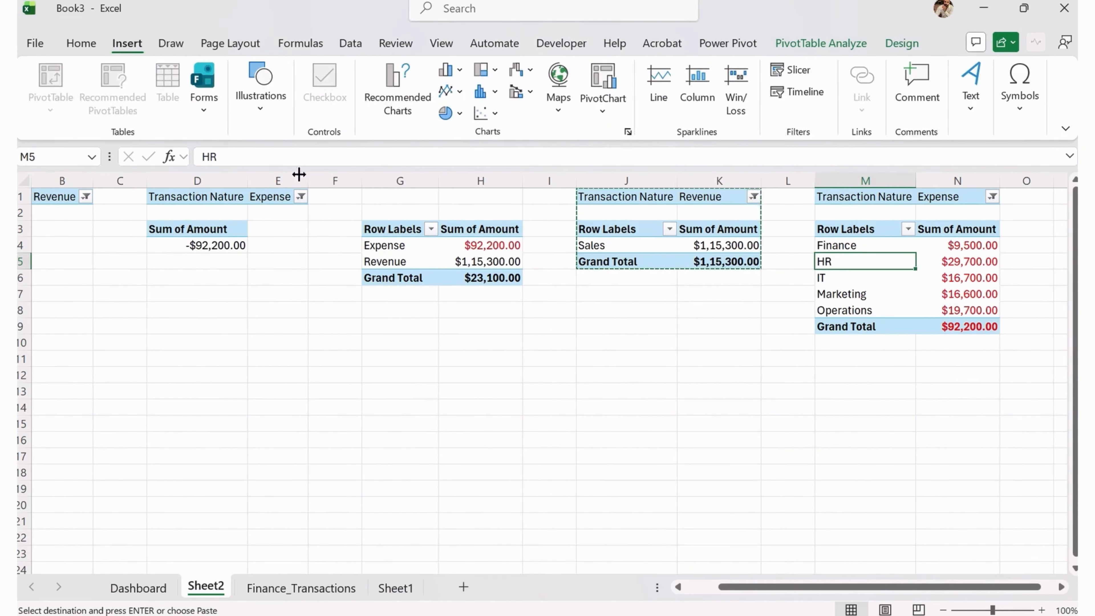
pyautogui.click(414, 98)
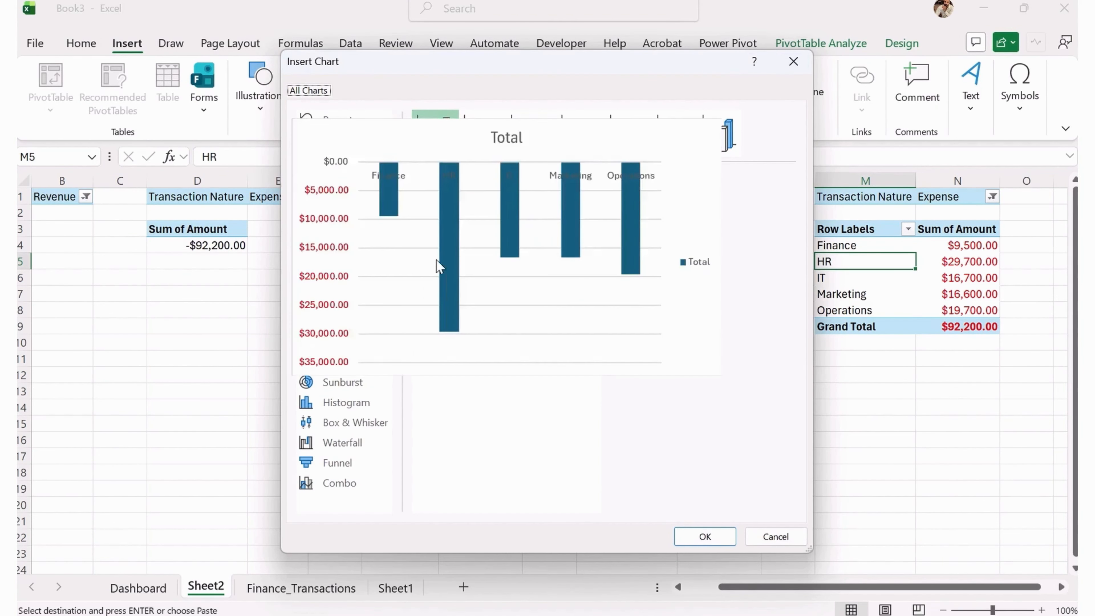
pyautogui.click(341, 219)
pyautogui.click(351, 201)
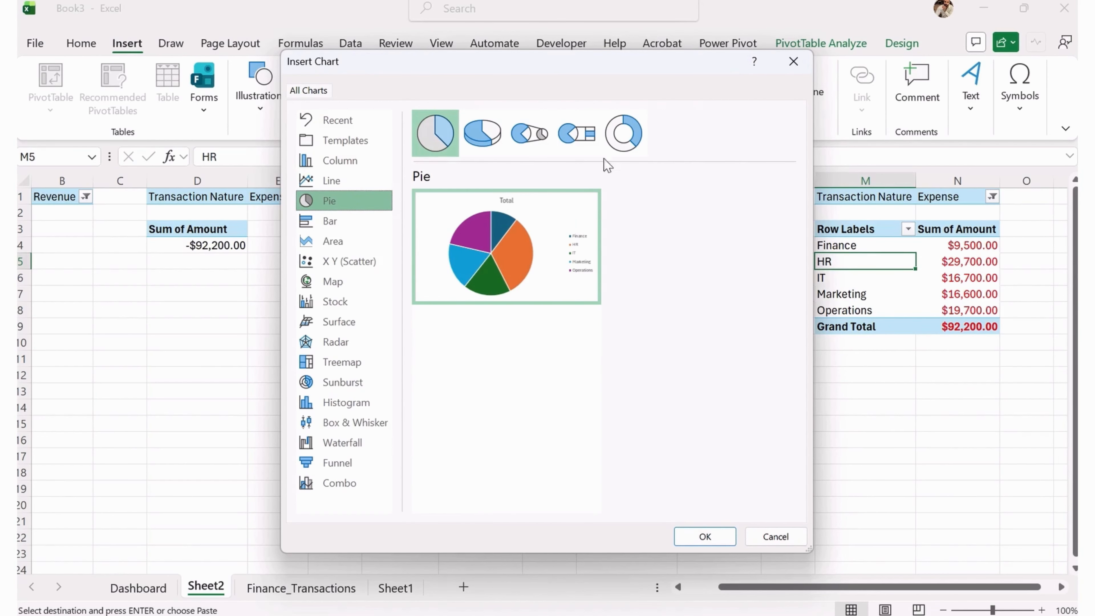
pyautogui.click(706, 536)
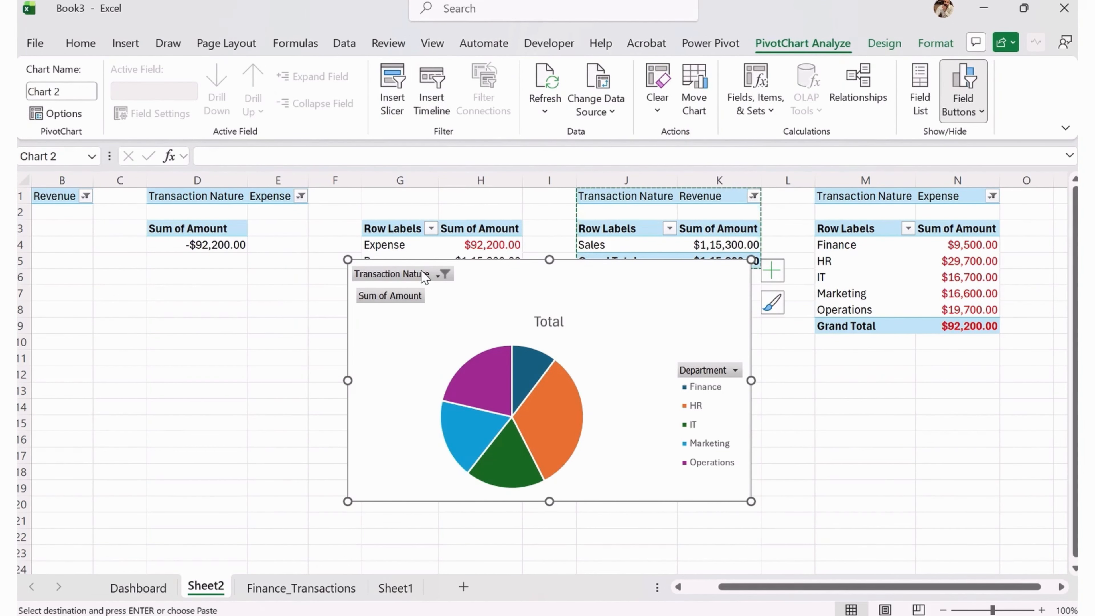
# Hide all field buttons on the pie chart and add data labels to its slices.
pyautogui.rightClick(407, 274)
pyautogui.click(512, 466)
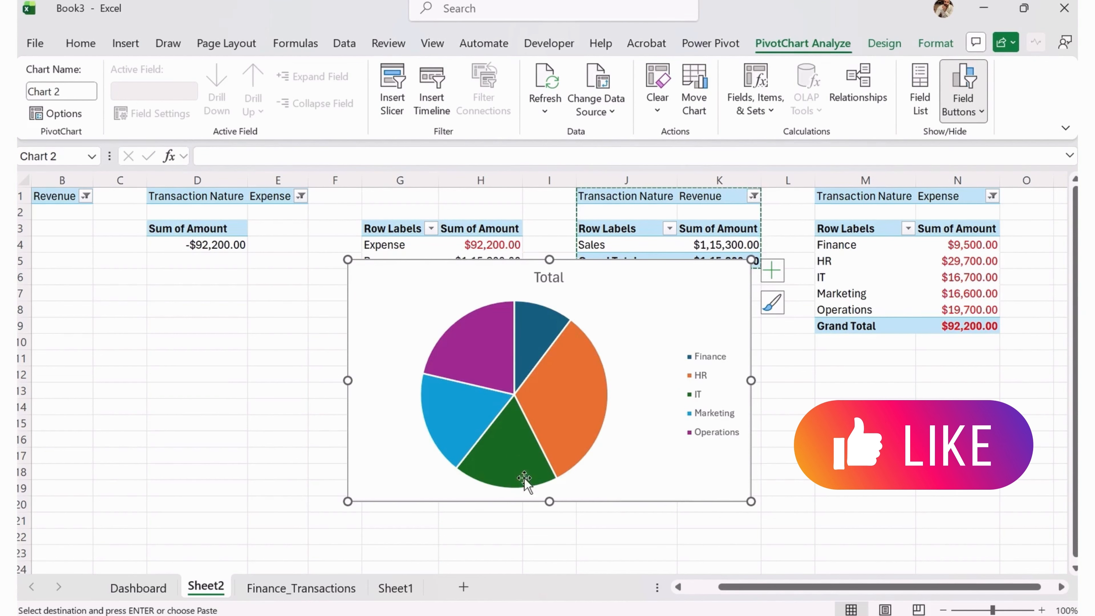
pyautogui.click(772, 270)
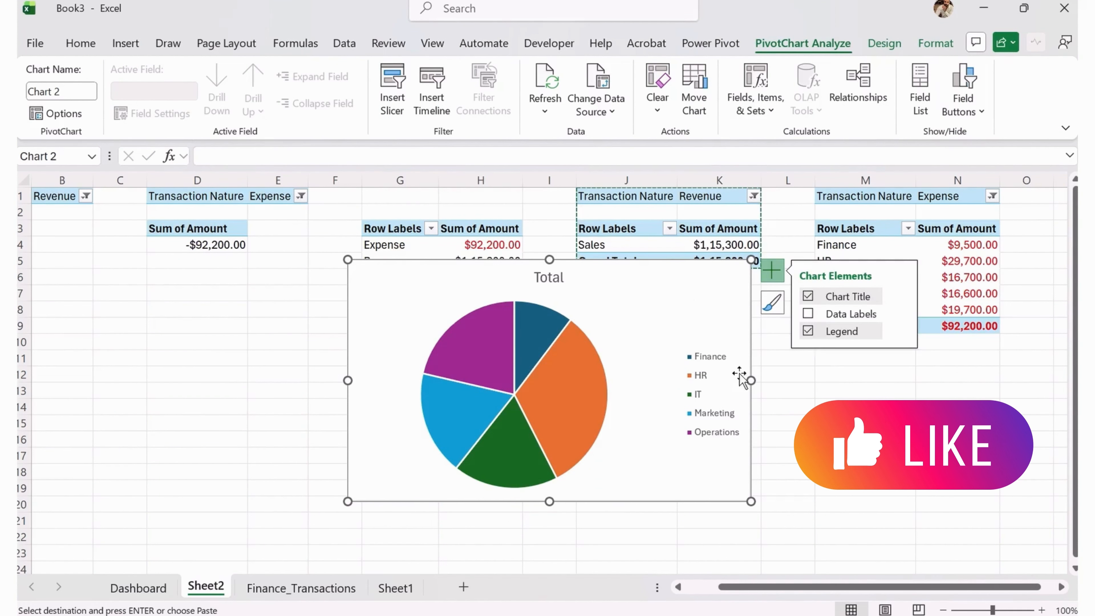
pyautogui.click(808, 316)
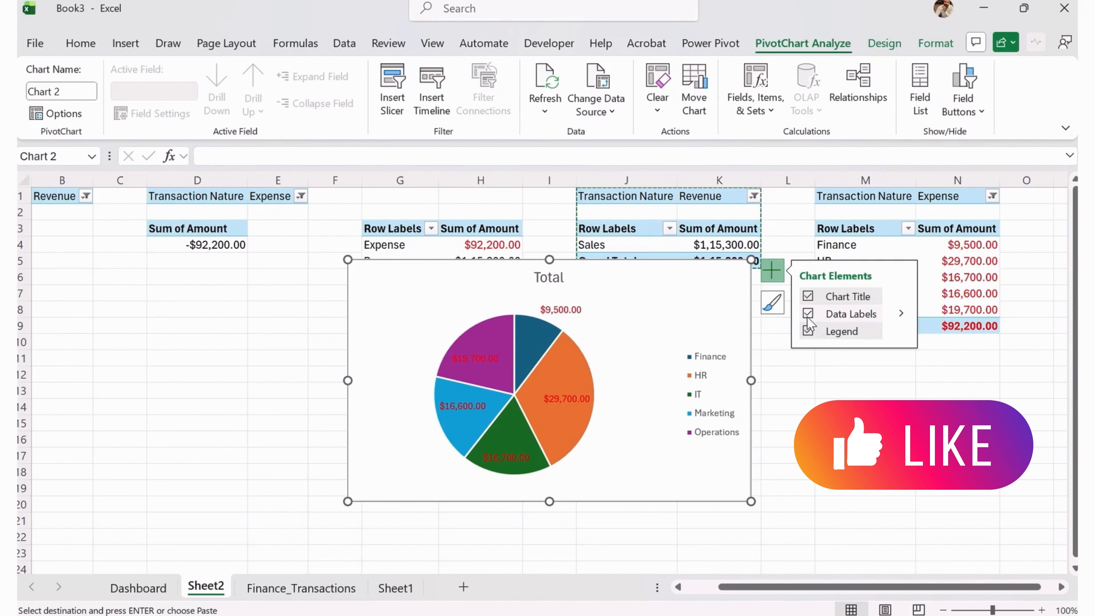
# Set the pie chart's data labels to include category name, value and percentage, and close the formatting pane.
pyautogui.click(901, 314)
pyautogui.click(970, 423)
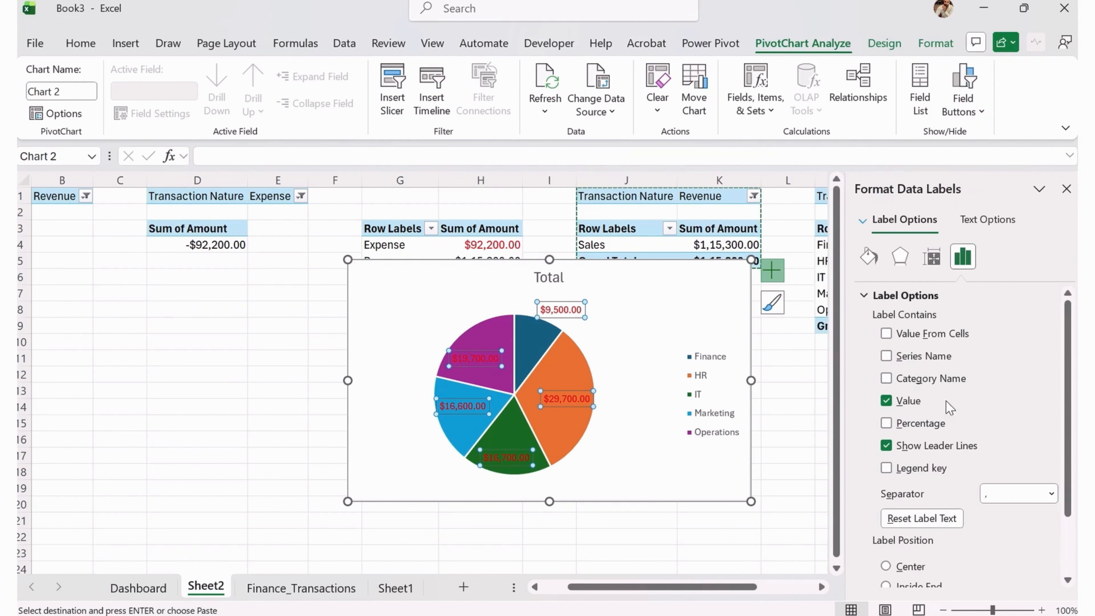
pyautogui.click(886, 356)
pyautogui.click(887, 357)
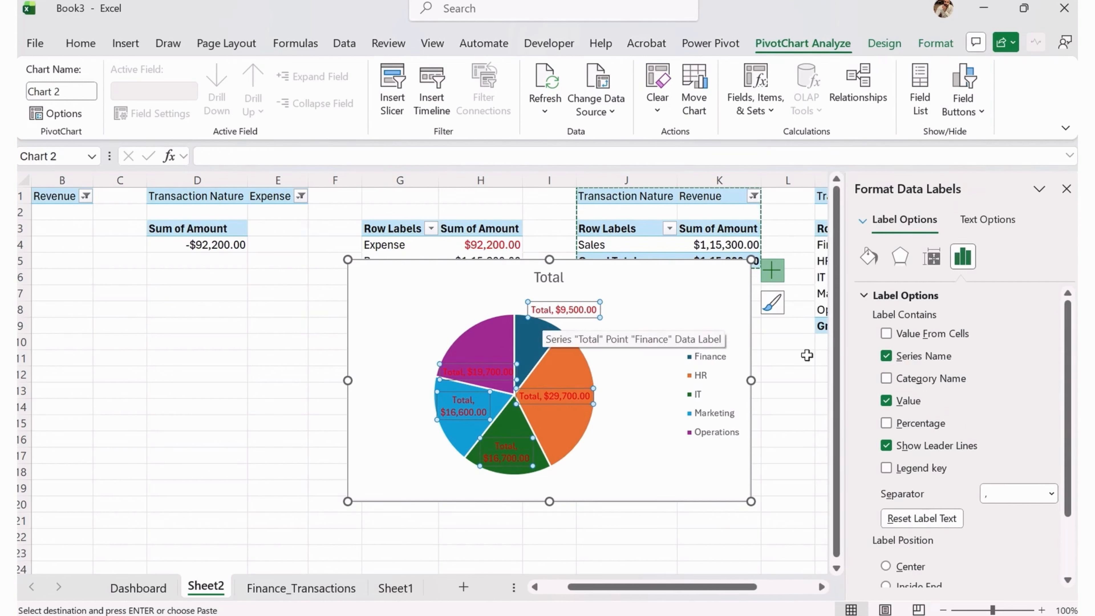
pyautogui.click(886, 356)
pyautogui.click(885, 378)
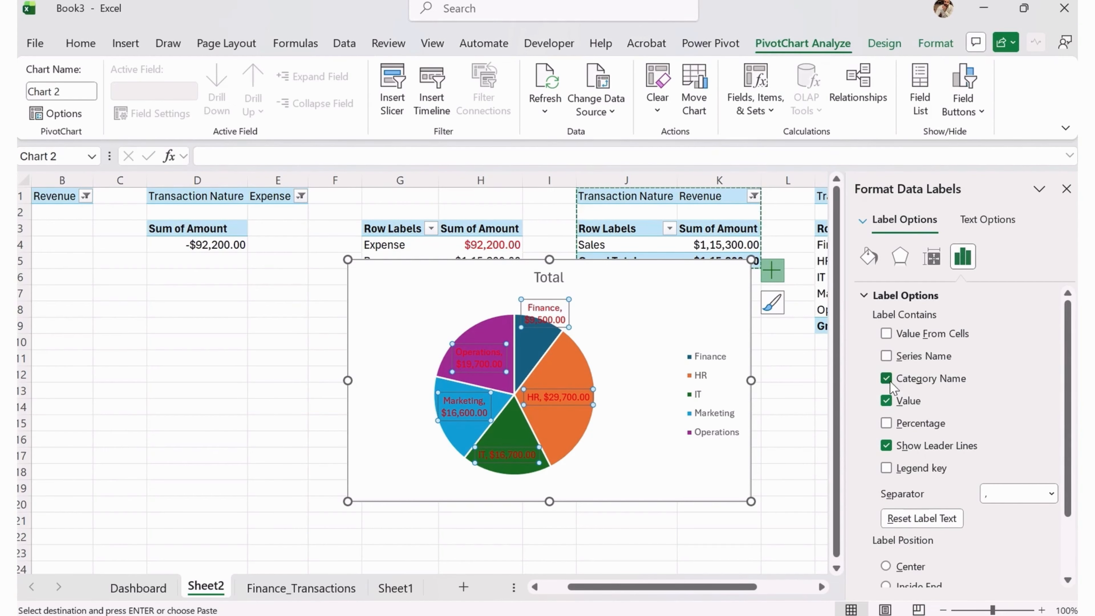
pyautogui.click(887, 424)
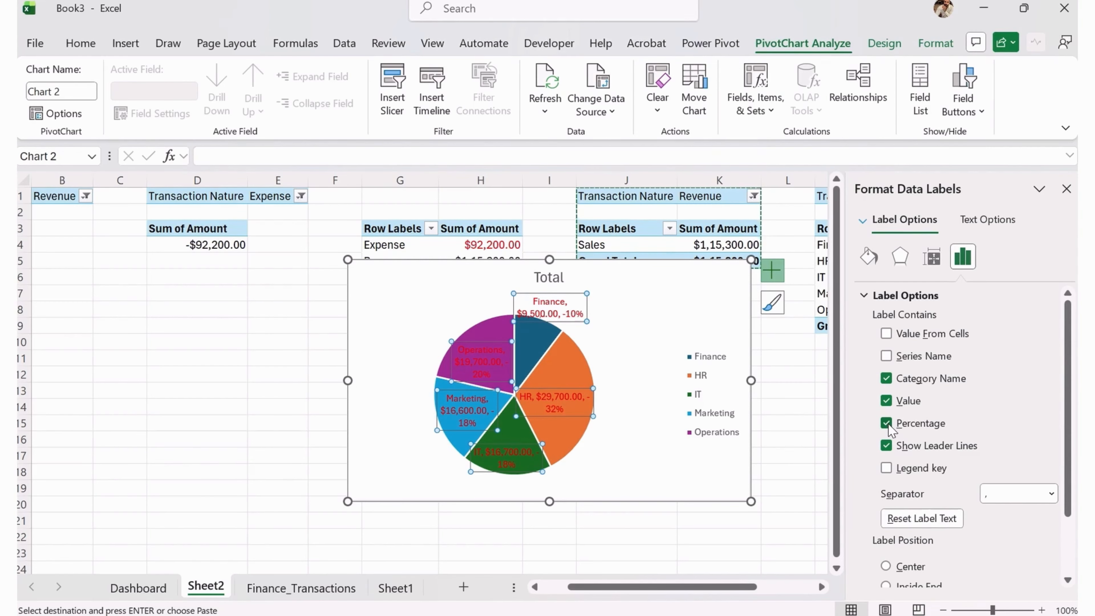
pyautogui.click(1067, 188)
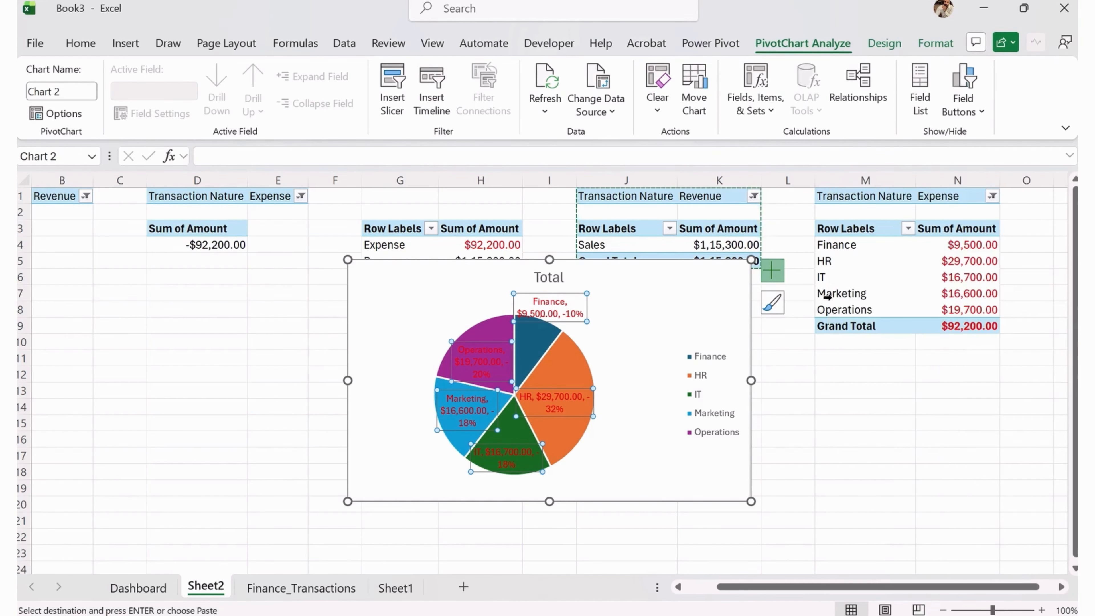
# Delete the legend from the expense pie chart.
pyautogui.click(698, 418)
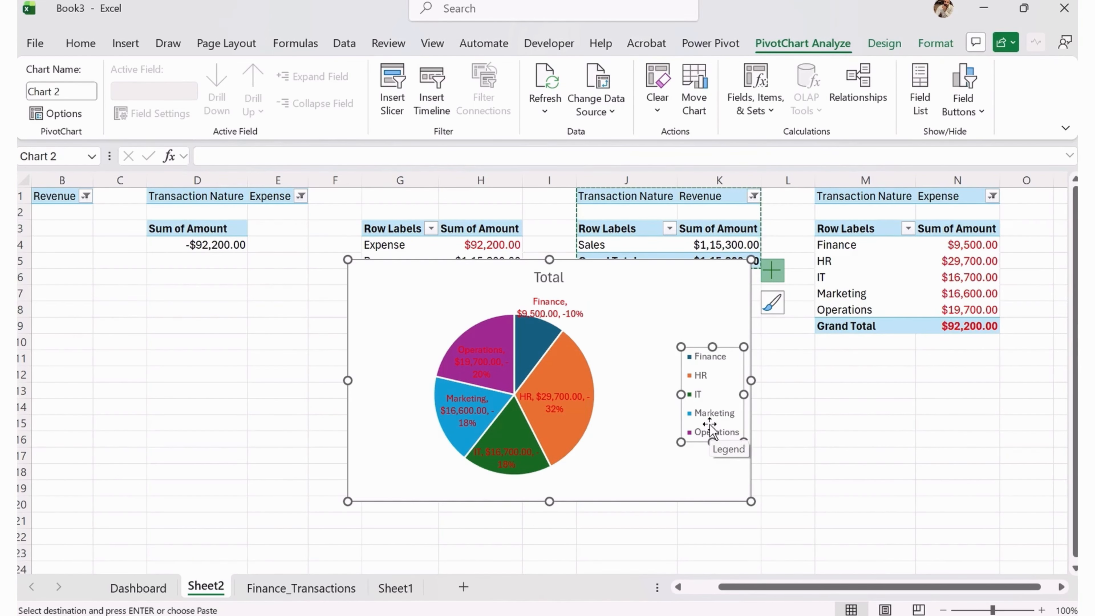
pyautogui.press('Delete')
pyautogui.click(557, 281)
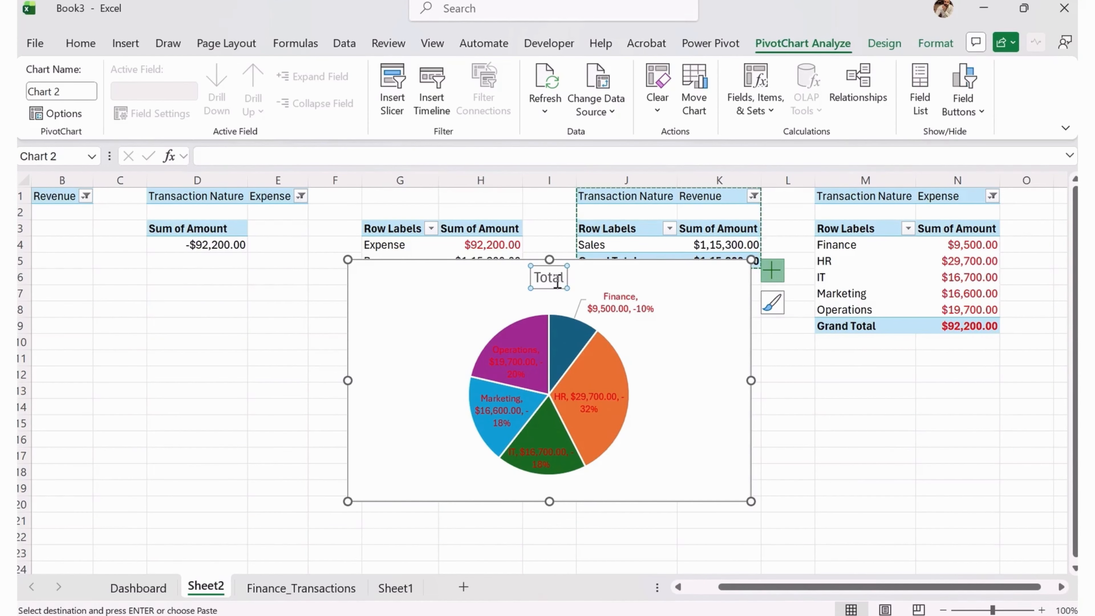
# Transfer the expense pie chart from Sheet2 to cell F13 of the Dashboard sheet.
pyautogui.click(676, 274)
pyautogui.press('Escape')
pyautogui.press('Escape')
pyautogui.click(159, 588)
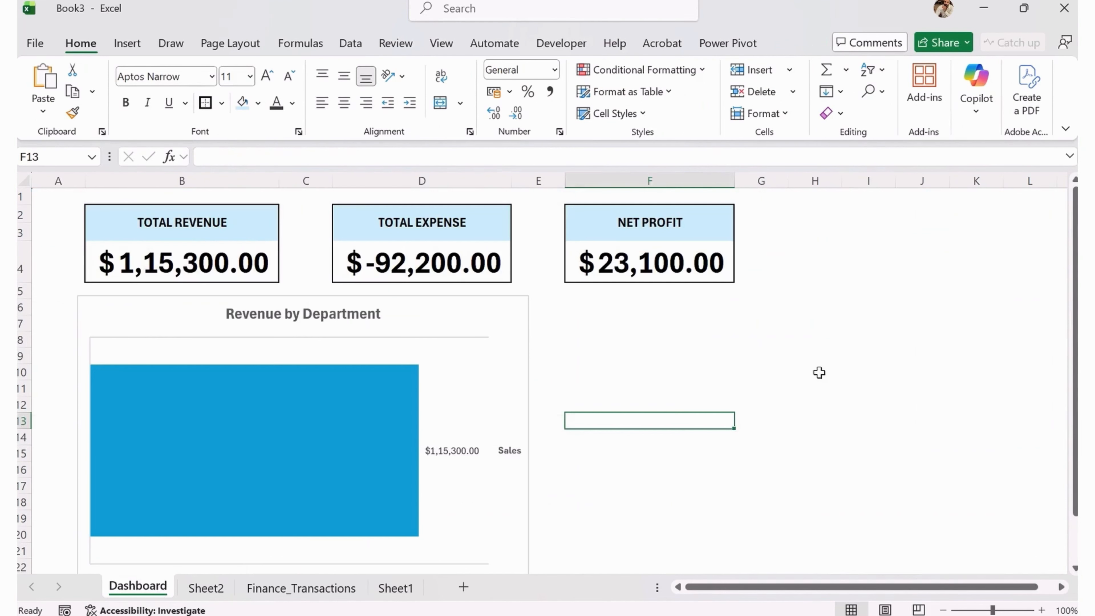
pyautogui.hotkey('ctrl', 'v')
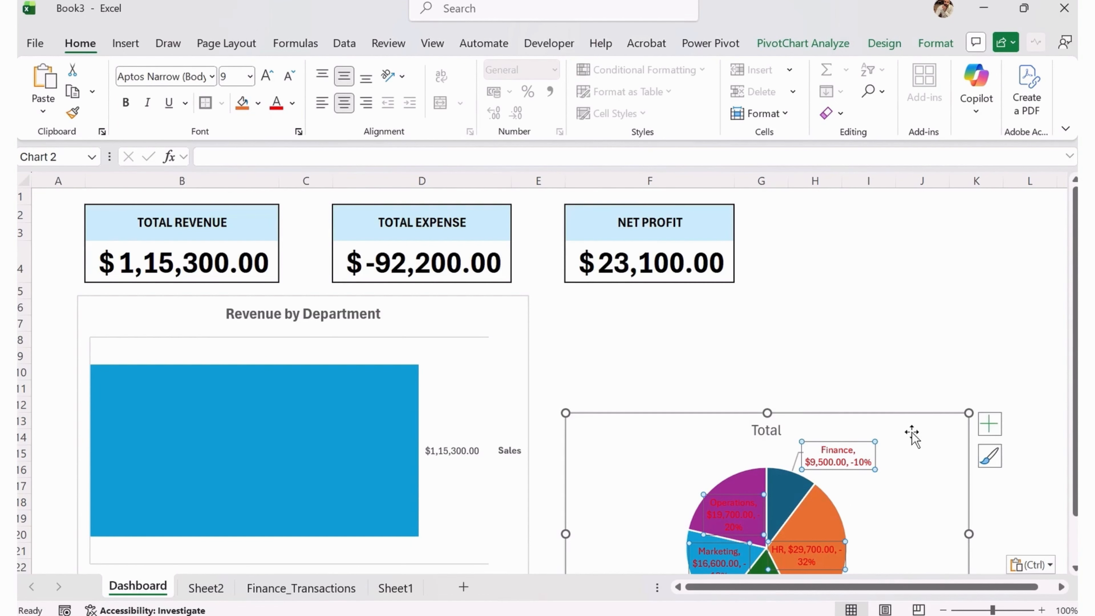
# Move the pie chart up to row 6, starting in column D, and resize it to end in column H at about row 22.
pyautogui.moveTo(907, 431); pyautogui.dragTo(807, 318)
pyautogui.moveTo(869, 539); pyautogui.dragTo(815, 567)
pyautogui.scroll(-1, 298, 420)
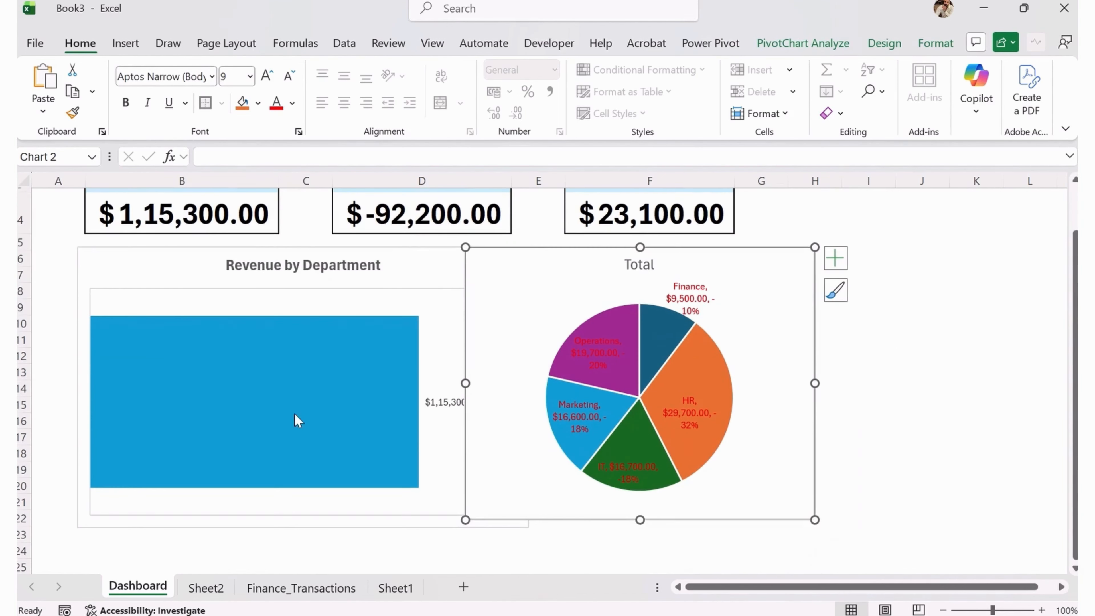
# Narrow the Revenue by Department chart to end in column D and move the pie chart directly beside it, spanning columns D to G.
pyautogui.click(390, 261)
pyautogui.moveTo(531, 529); pyautogui.dragTo(407, 517)
pyautogui.moveTo(501, 262); pyautogui.dragTo(465, 262)
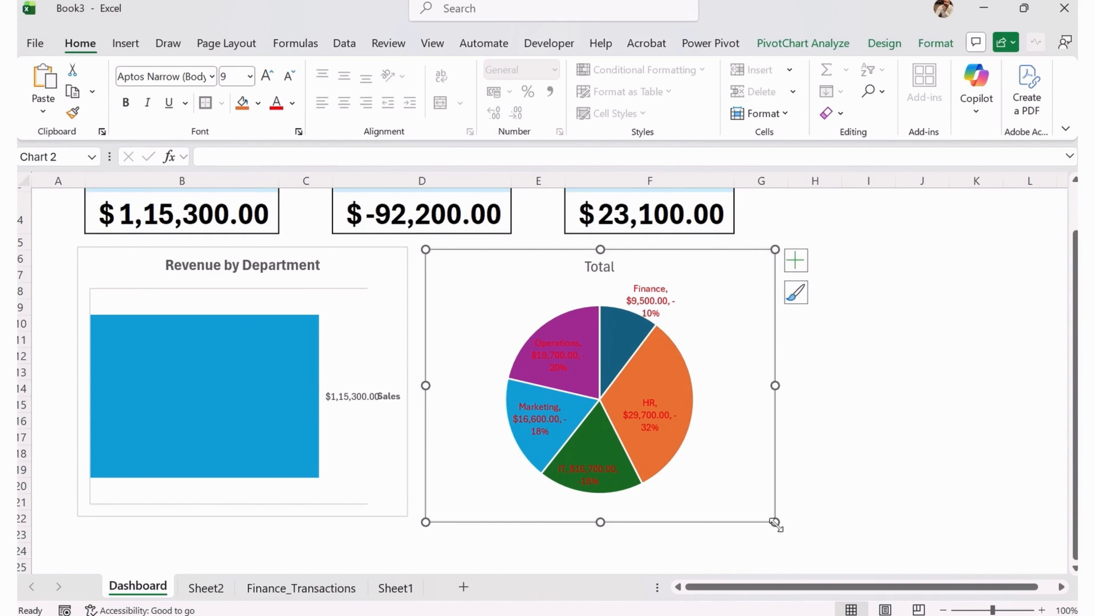
# Widen the expense pie chart to end in column H and replace its title with a copy of the Revenue by Department title.
pyautogui.moveTo(775, 523); pyautogui.dragTo(802, 521)
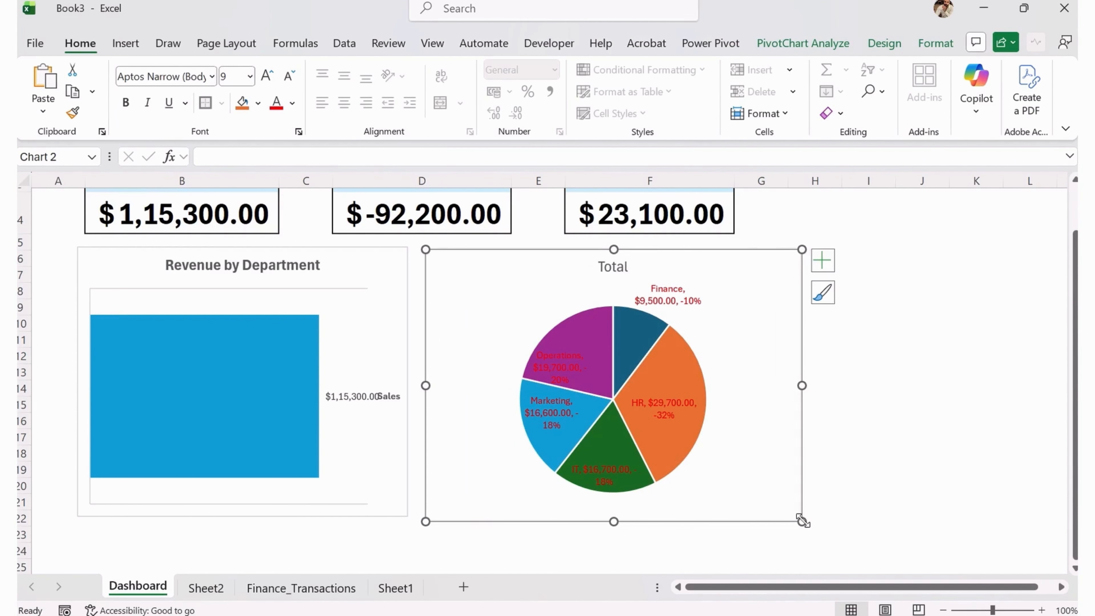
pyautogui.click(234, 271)
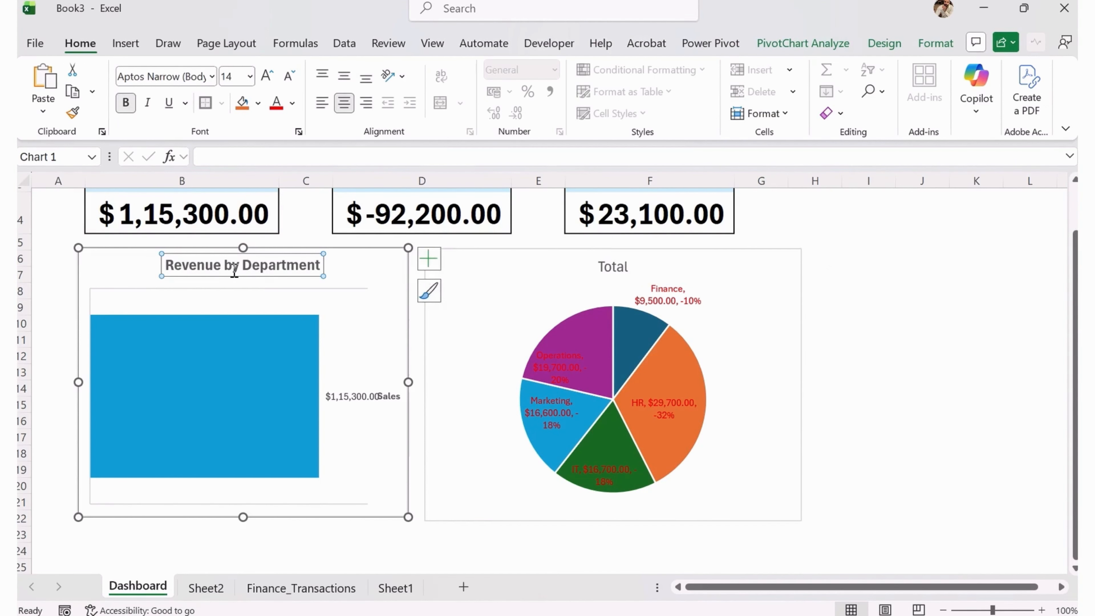
pyautogui.click(234, 271)
pyautogui.tripleClick(240, 270)
pyautogui.hotkey('ctrl', 'c')
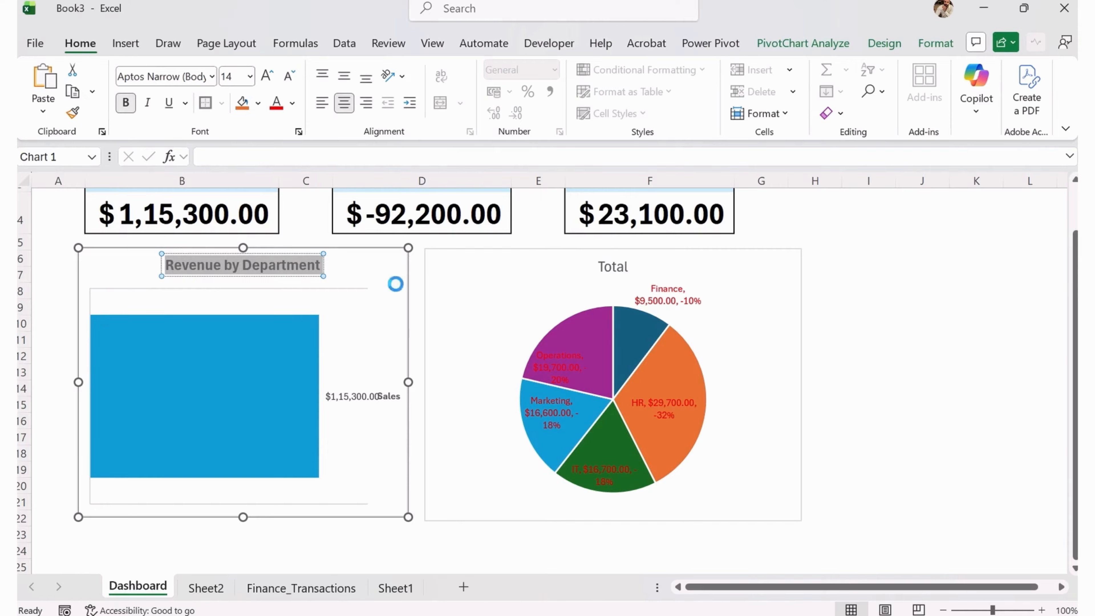
pyautogui.click(614, 269)
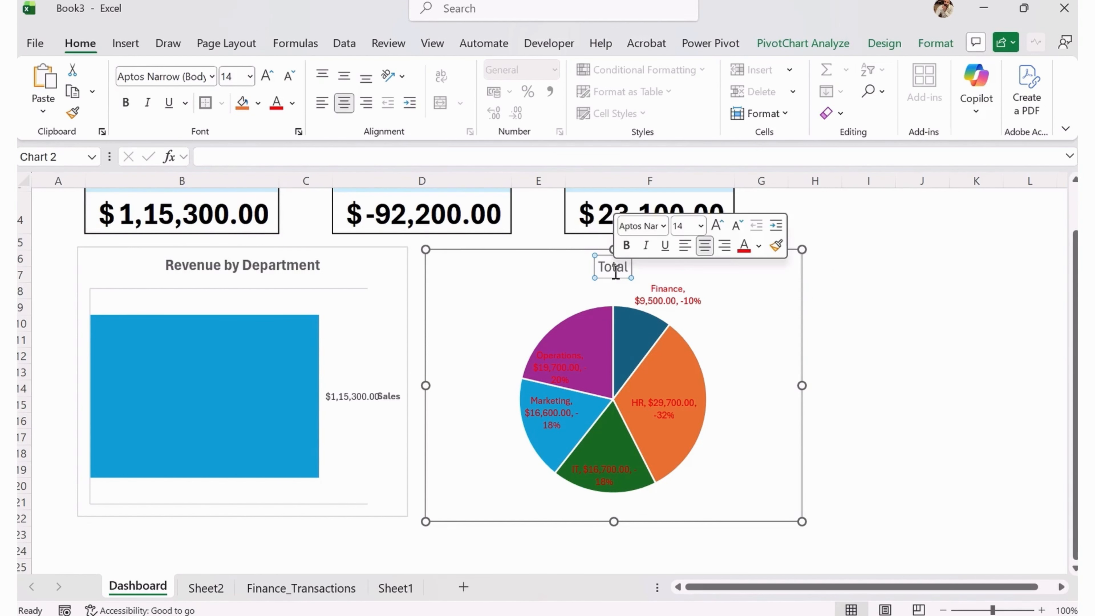
pyautogui.doubleClick(615, 272)
pyautogui.hotkey('ctrl', 'v')
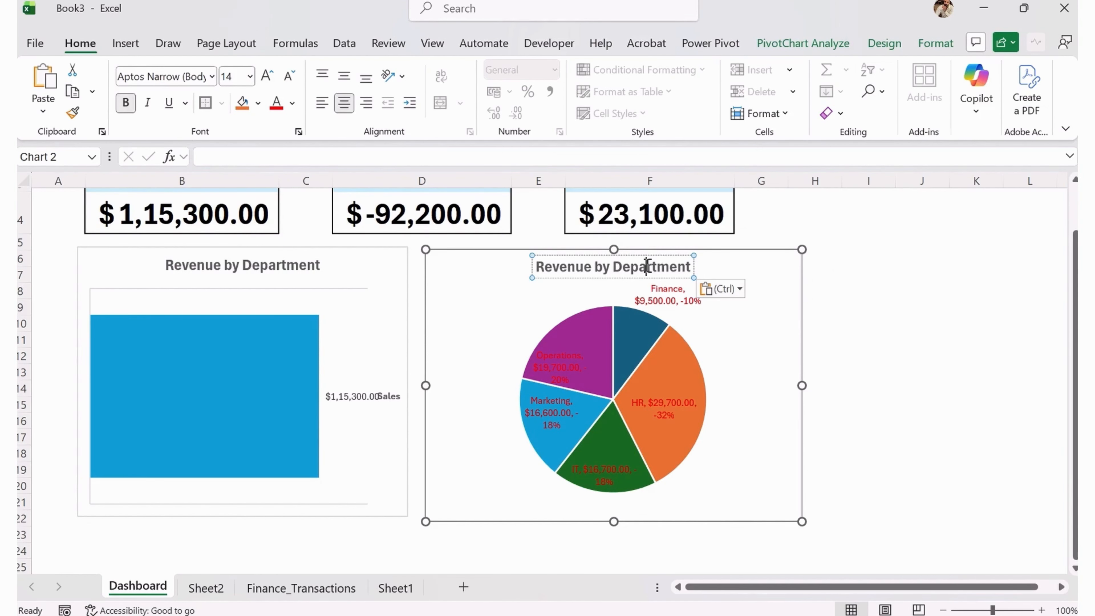
# Reword the pie chart's title to "Expenses by Category".
pyautogui.doubleClick(549, 268)
pyautogui.write('Ex')
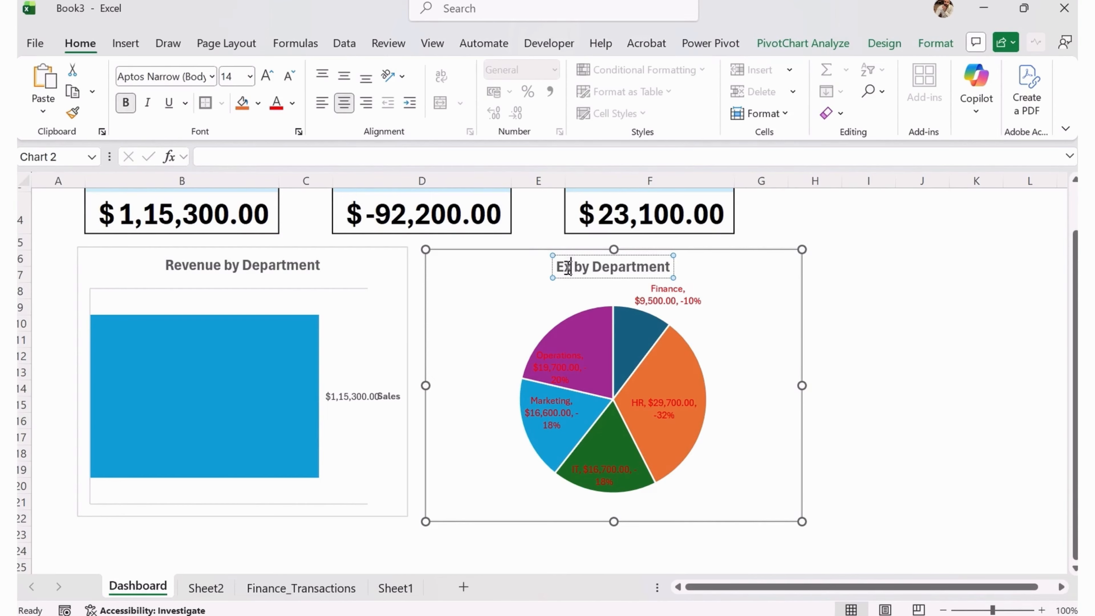
pyautogui.write('penses')
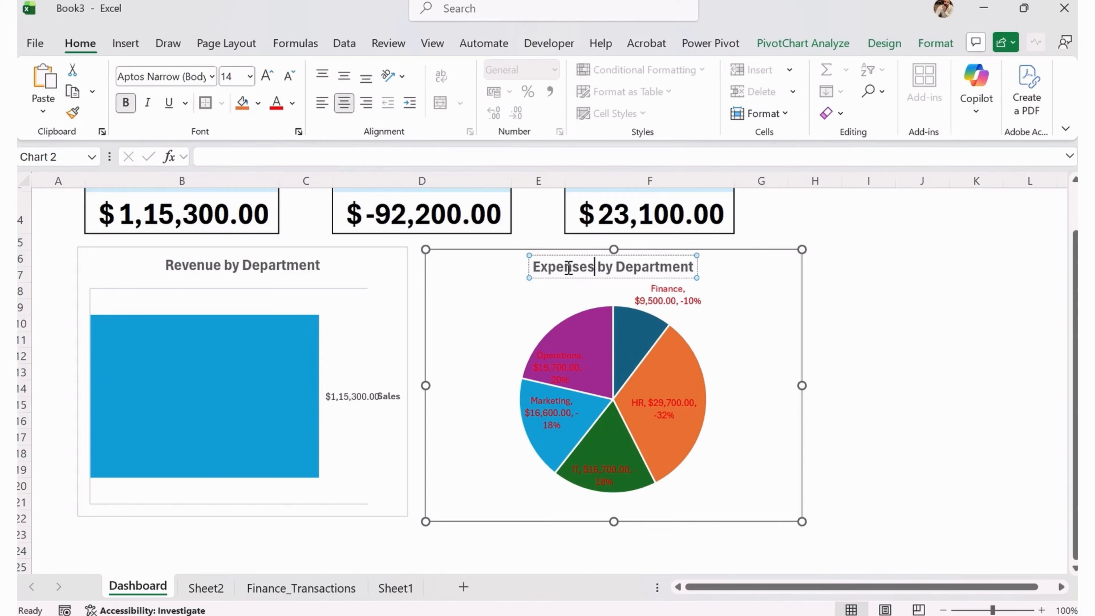
pyautogui.doubleClick(638, 270)
pyautogui.write('Cate')
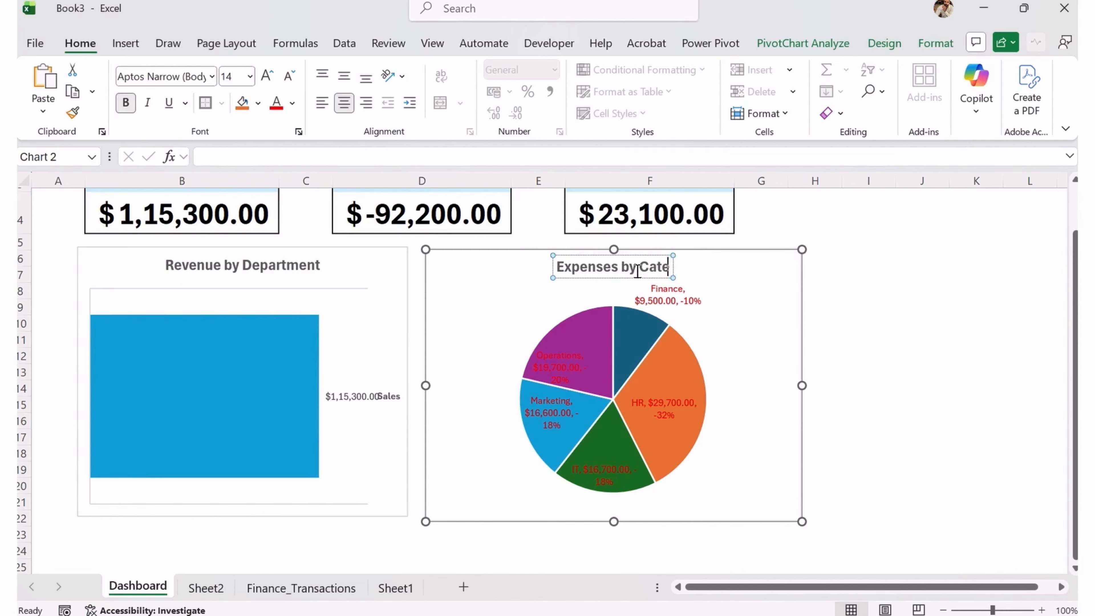
pyautogui.write('gory')
pyautogui.click(746, 269)
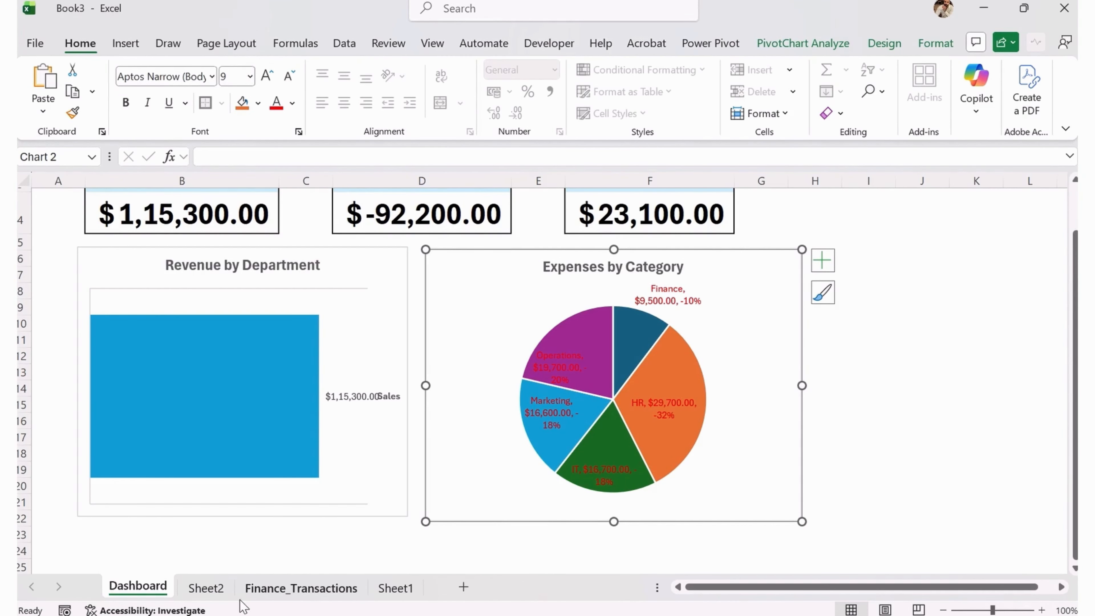
# On Sheet2, replace Amount with the sum of Absolute Amt as the value in the expense-by-department PivotTable.
pyautogui.click(214, 590)
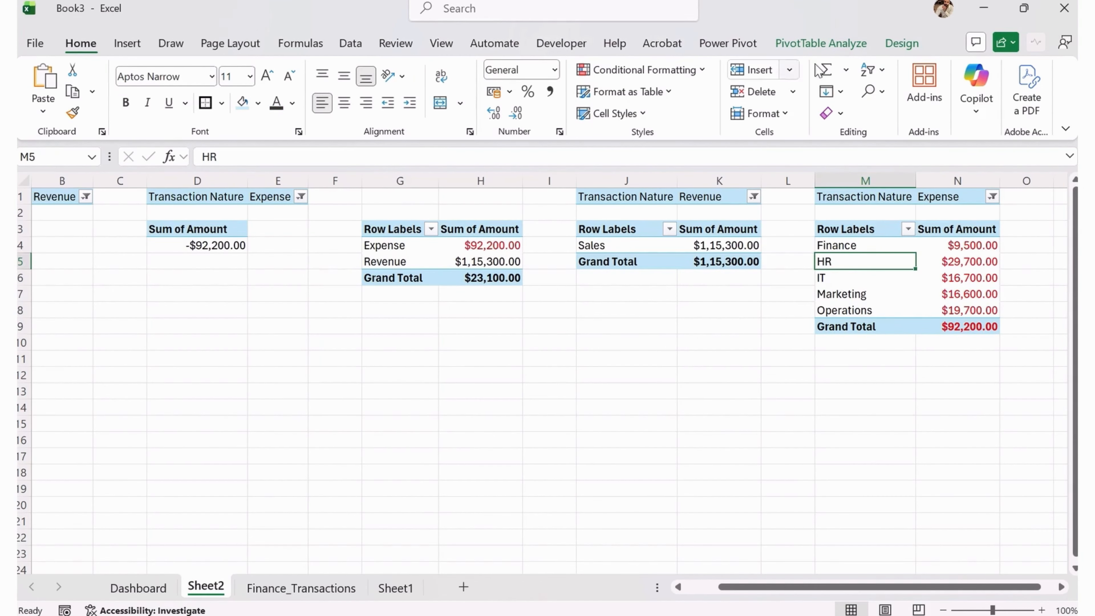
pyautogui.click(821, 43)
pyautogui.click(982, 69)
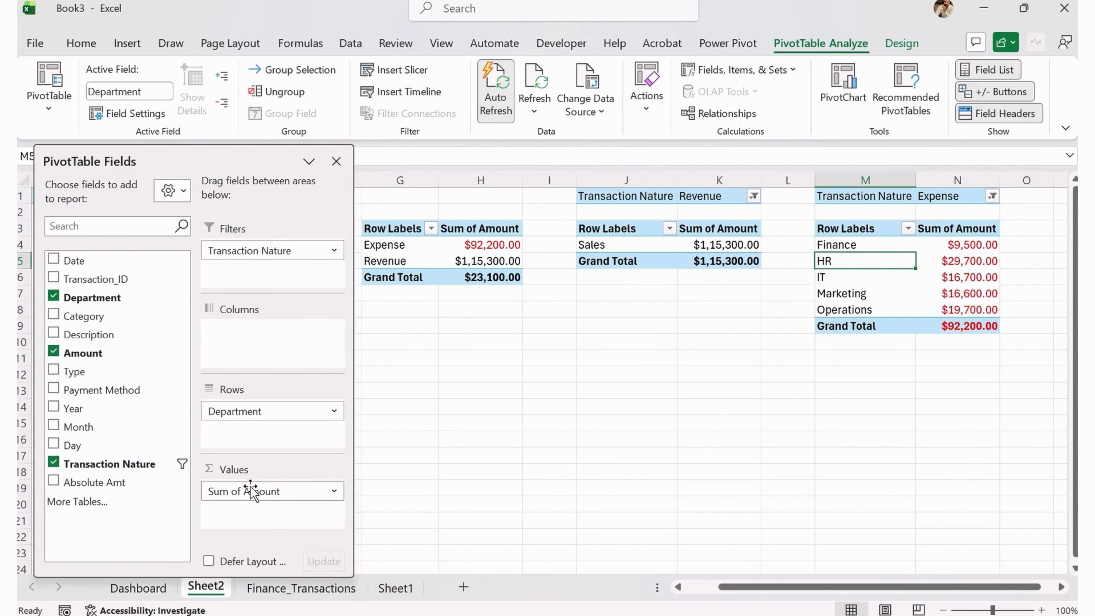
pyautogui.moveTo(276, 492)
pyautogui.mouseDown()
pyautogui.moveTo(189, 440)
pyautogui.moveTo(137, 483)
pyautogui.moveTo(277, 500)
pyautogui.mouseUp()
pyautogui.click(479, 401)
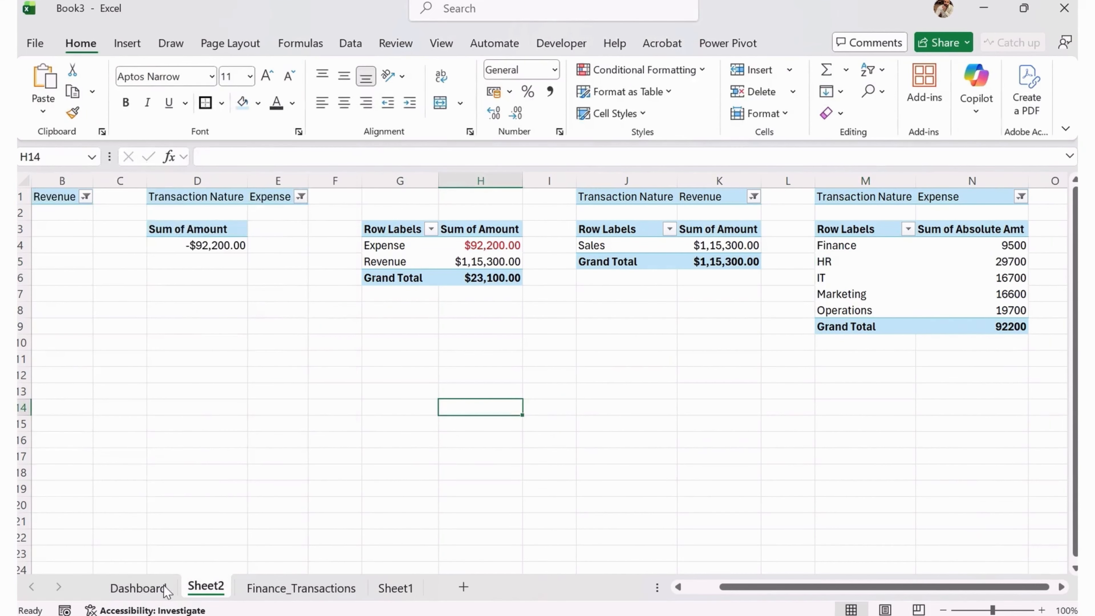
# On the Dashboard sheet, replace Amount with the sum of Absolute Amt as the value in the Revenue by Department chart.
pyautogui.click(161, 586)
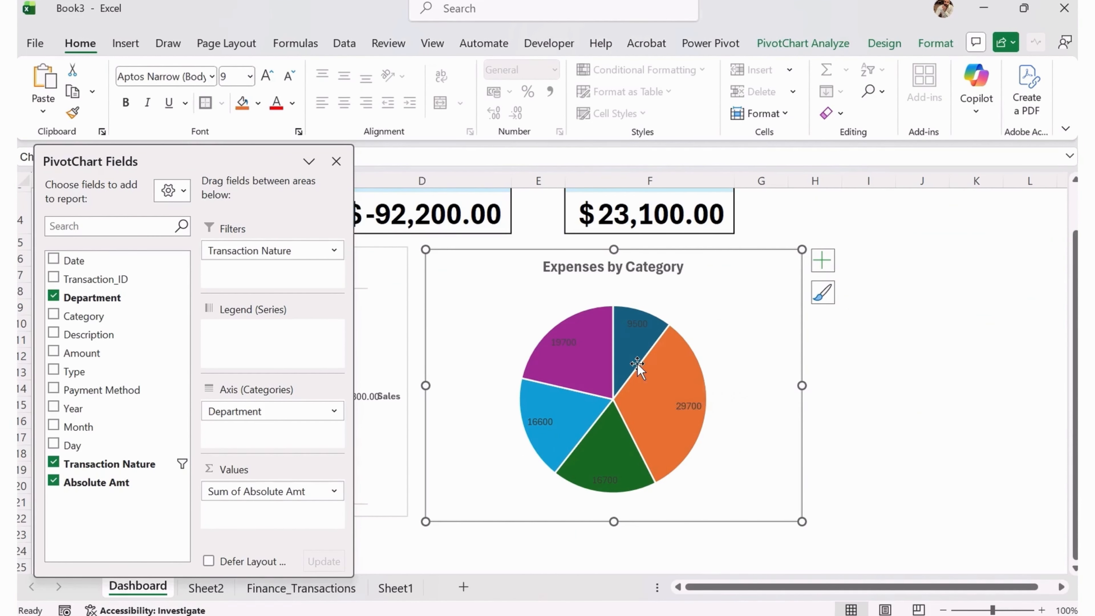
pyautogui.moveTo(637, 364)
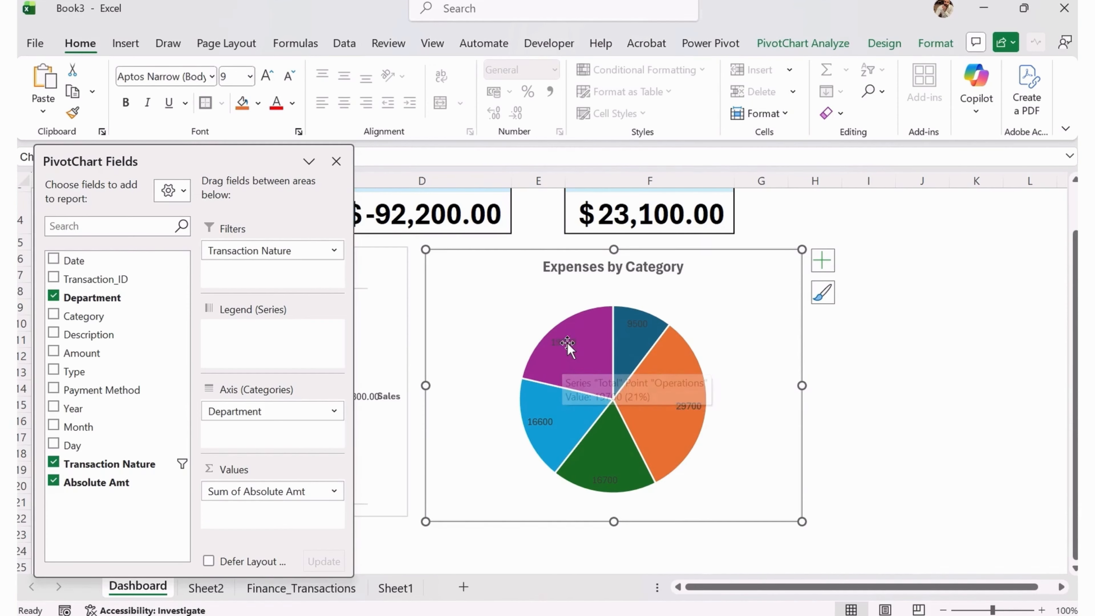
pyautogui.moveTo(559, 354)
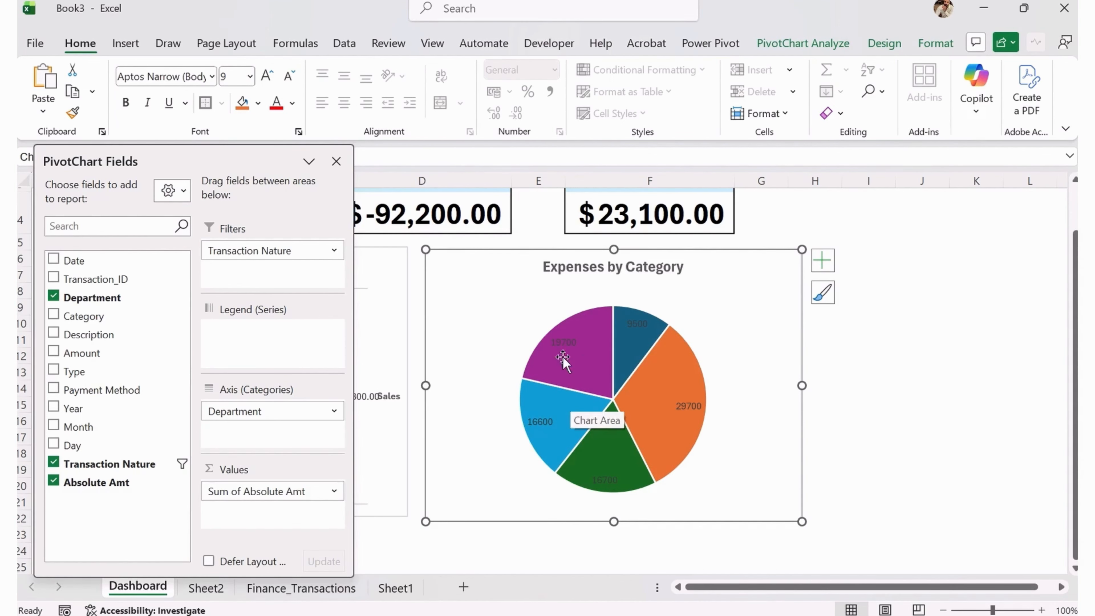
pyautogui.click(376, 268)
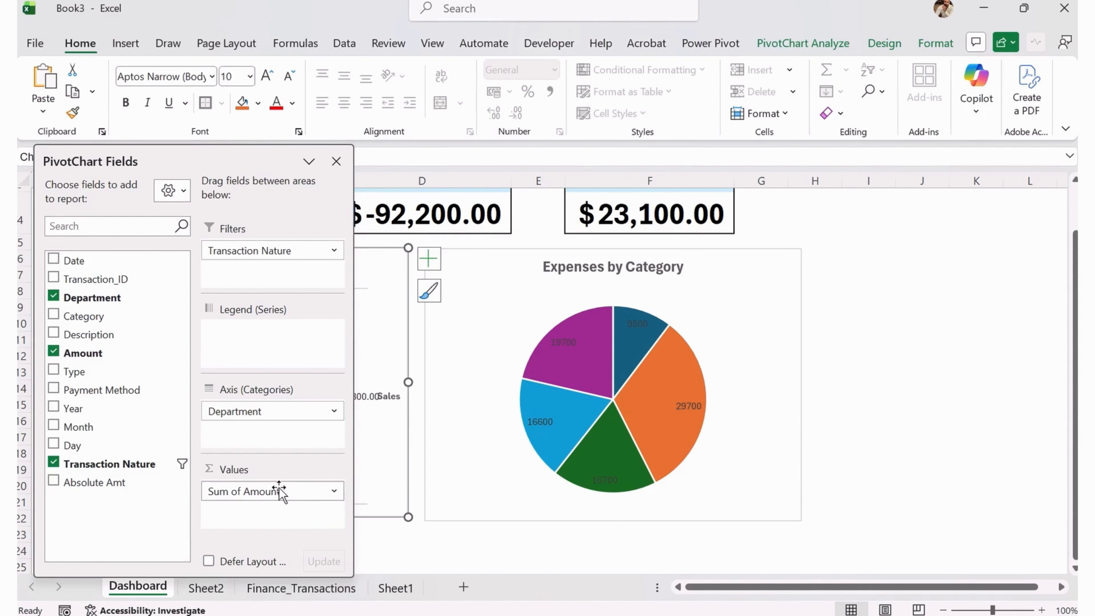
pyautogui.moveTo(278, 488); pyautogui.dragTo(138, 425)
pyautogui.moveTo(117, 482); pyautogui.dragTo(267, 520)
pyautogui.moveTo(202, 162); pyautogui.dragTo(851, 132)
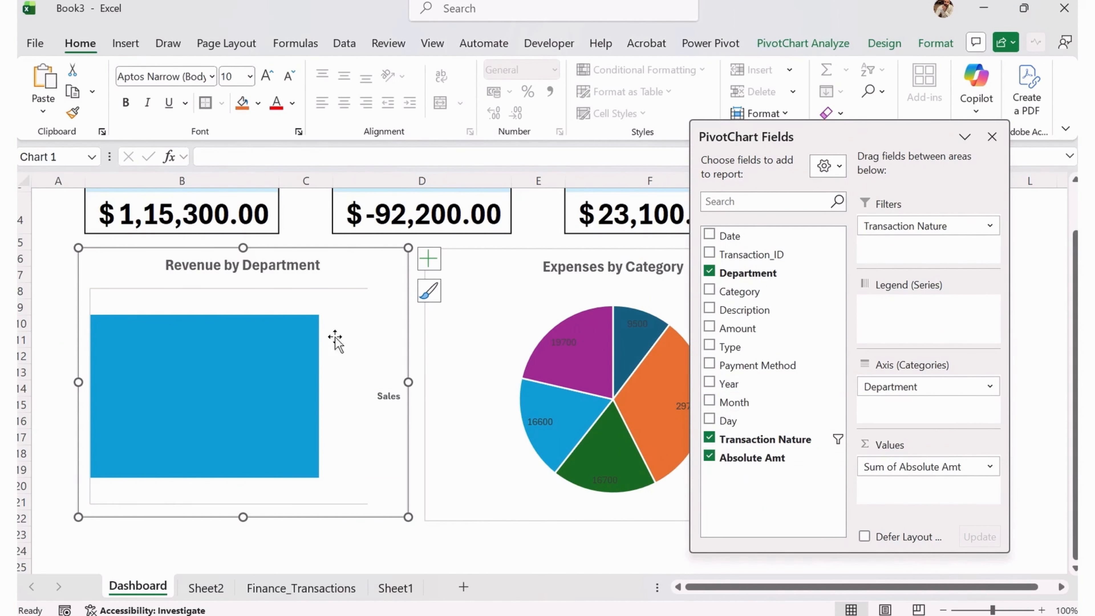
# Add data labels to the Revenue by Department chart and close the chart's field list.
pyautogui.click(428, 259)
pyautogui.click(464, 337)
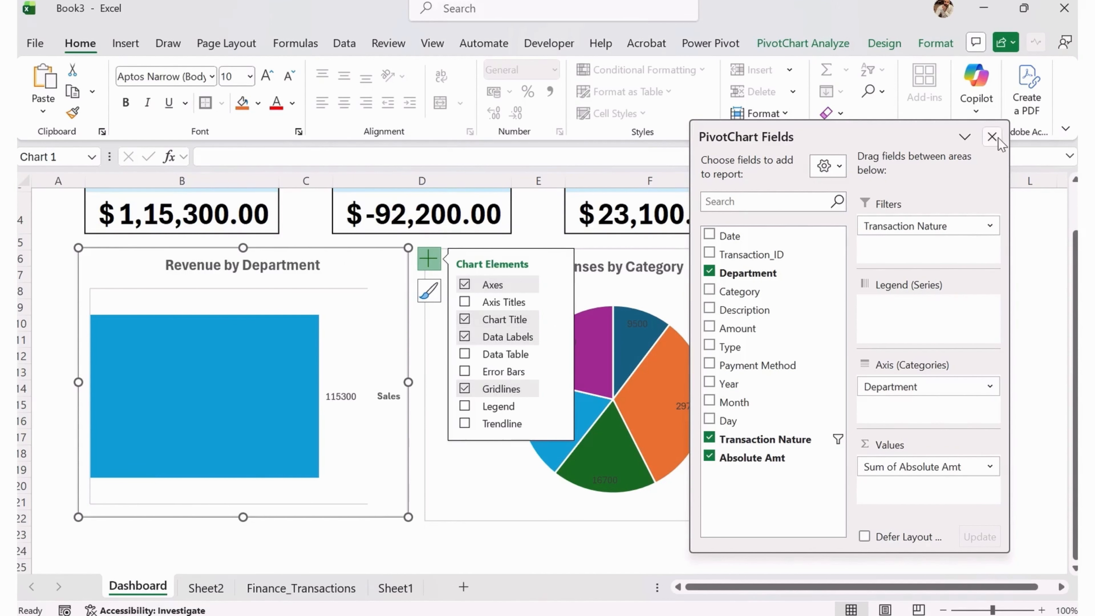
pyautogui.click(992, 137)
pyautogui.click(753, 289)
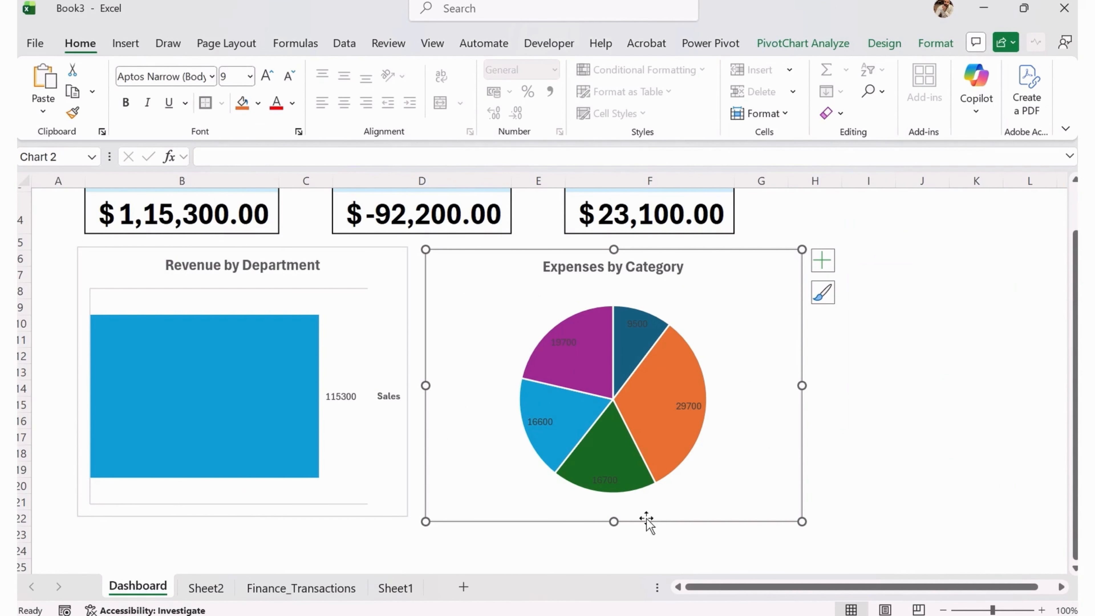
# Include the percentage and category name in the Expenses by Category pie chart's data labels.
pyautogui.rightClick(637, 332)
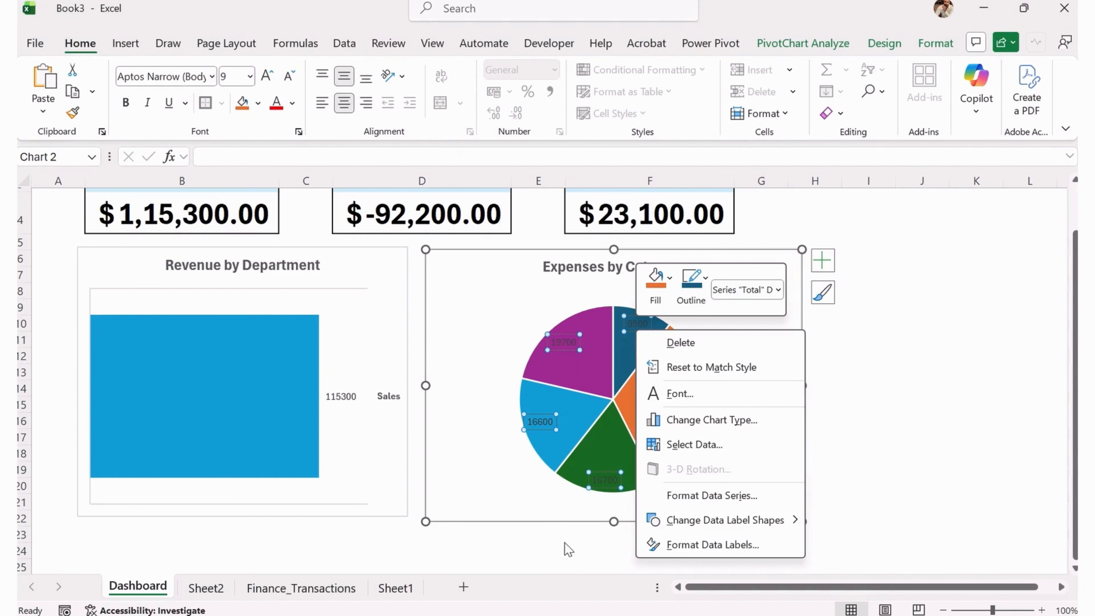
pyautogui.click(739, 556)
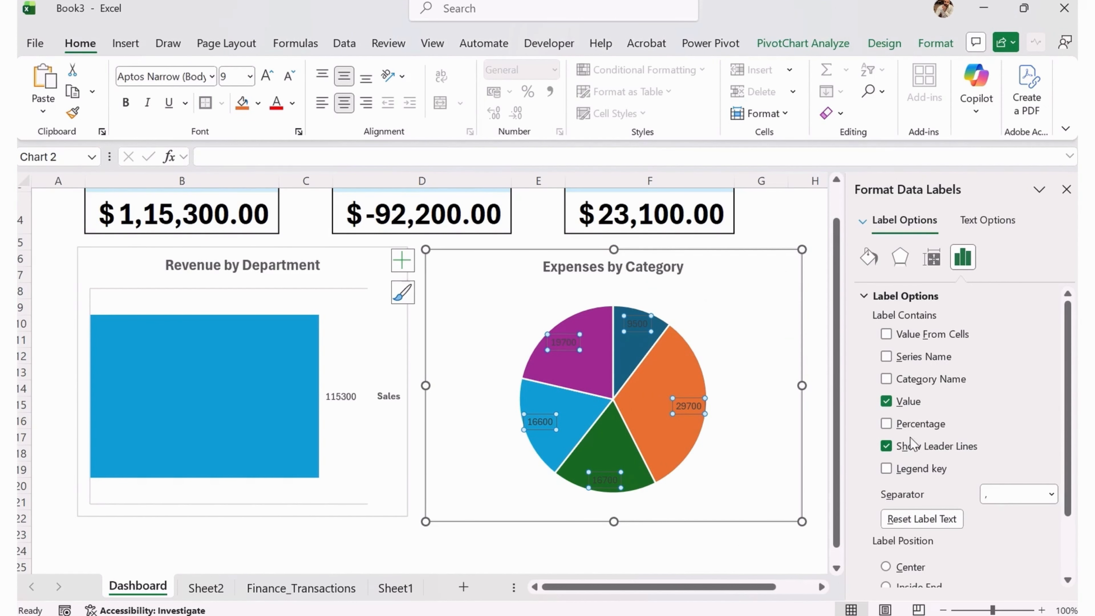
pyautogui.click(886, 424)
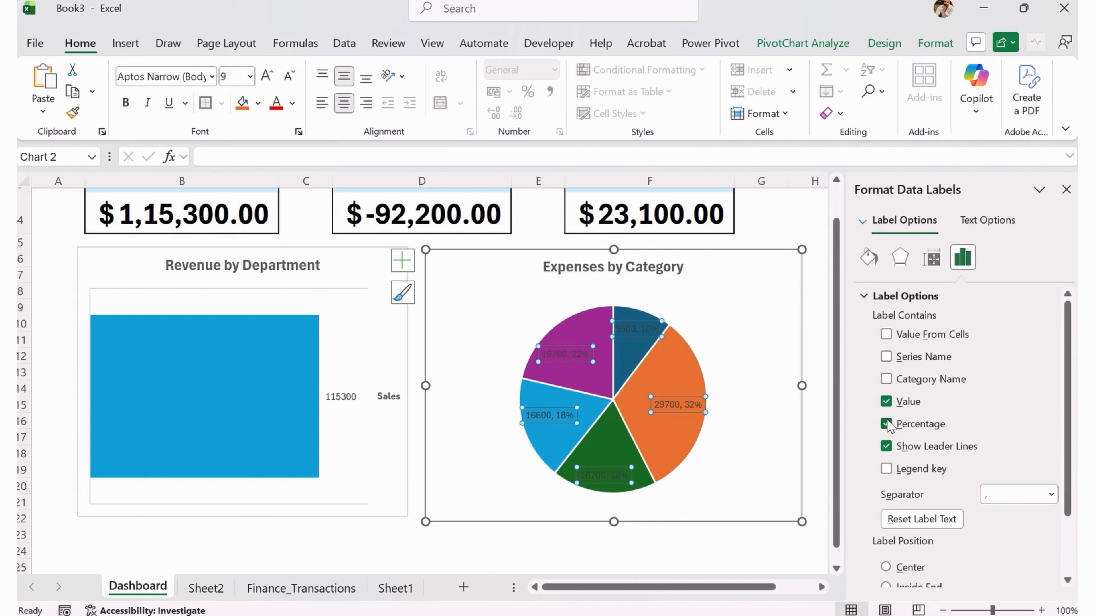
pyautogui.click(888, 379)
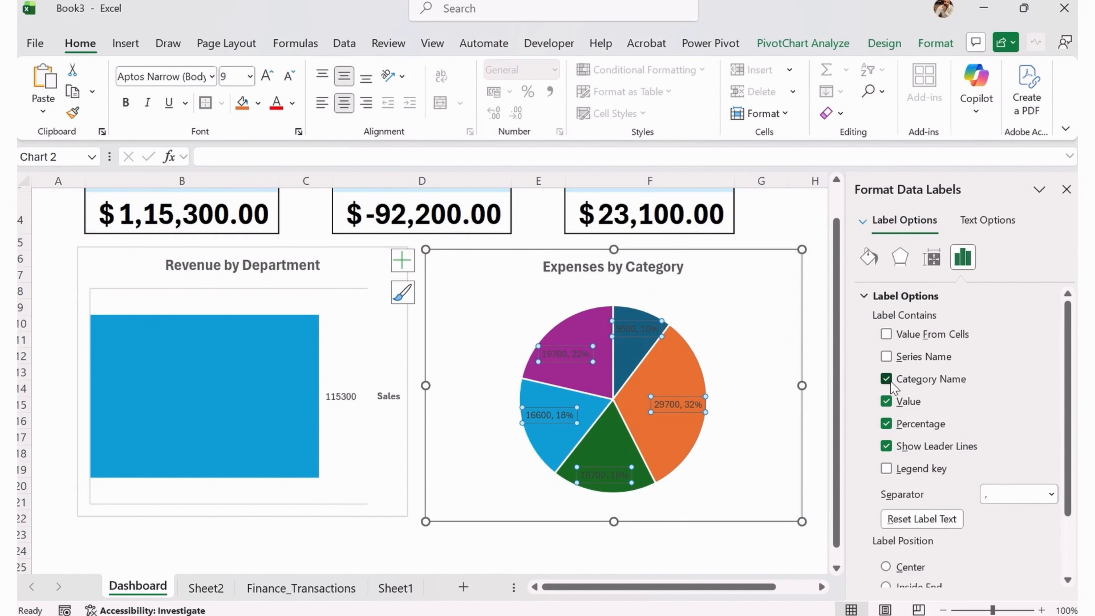
pyautogui.click(1067, 189)
pyautogui.click(766, 288)
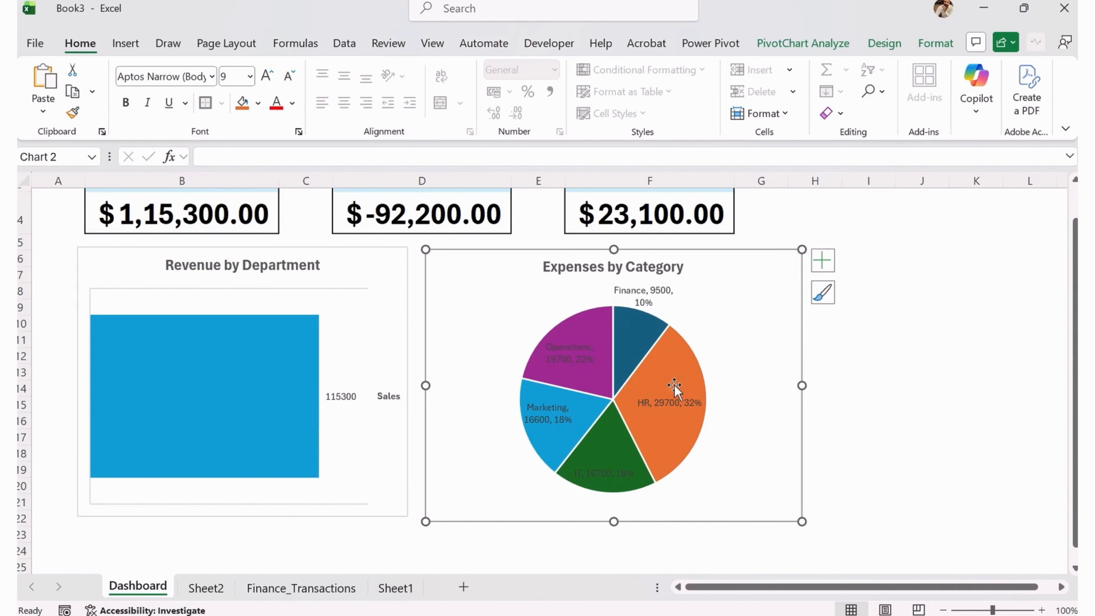
# Set the pie chart's data label position to Outside End.
pyautogui.rightClick(601, 363)
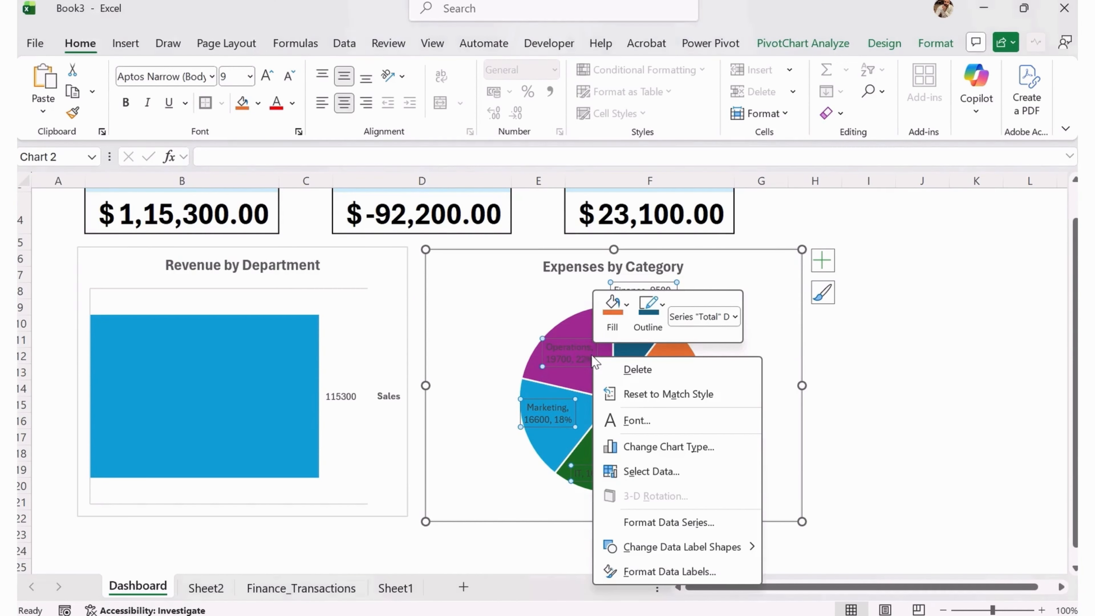
pyautogui.click(691, 572)
pyautogui.scroll(-2, 966, 457)
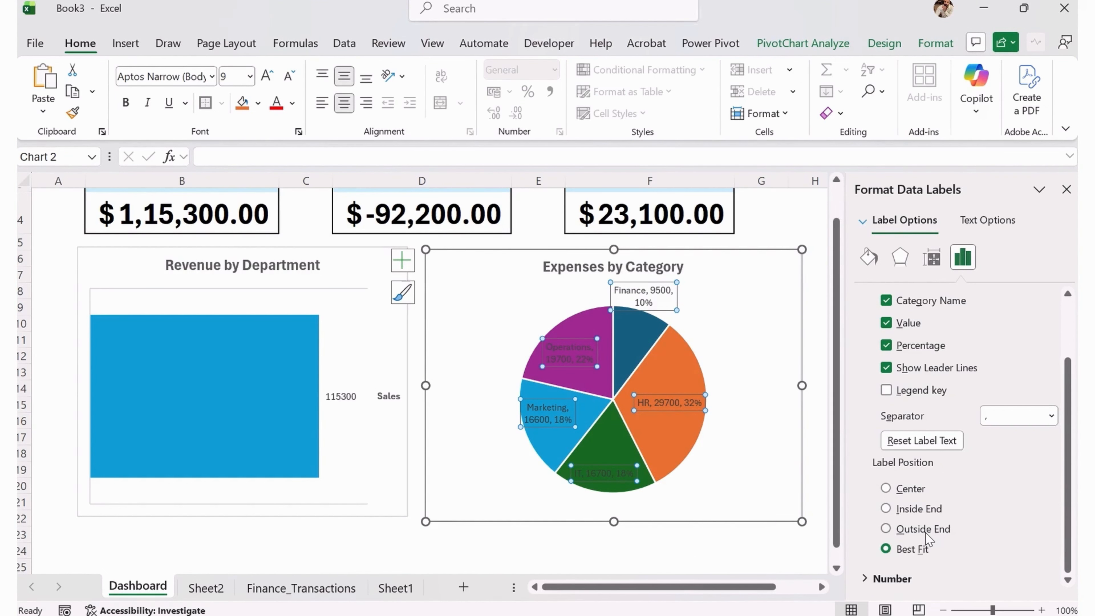
pyautogui.click(886, 528)
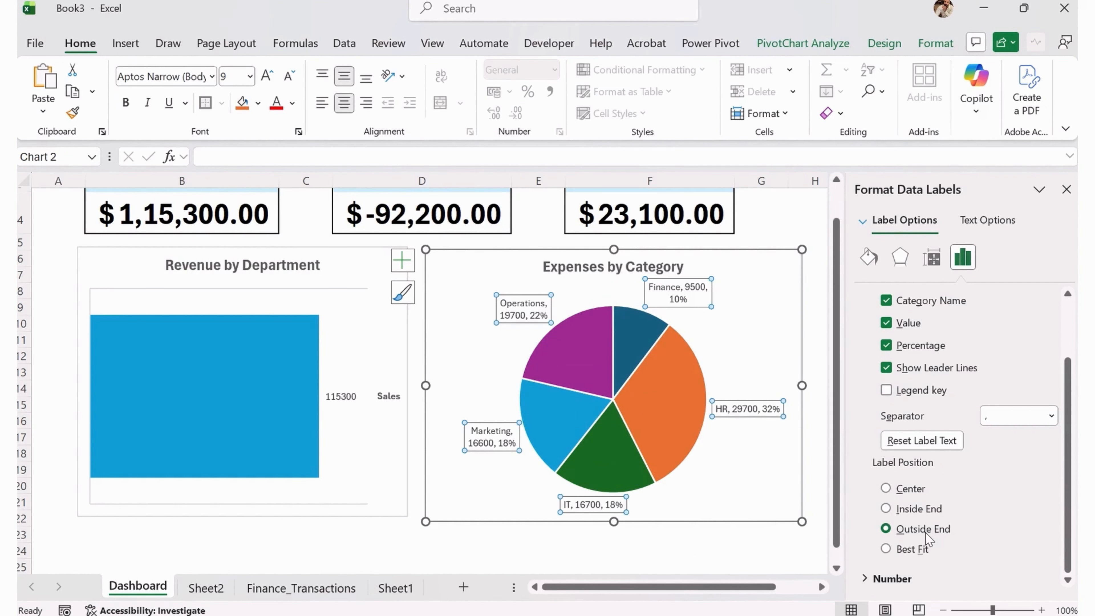
pyautogui.click(1067, 190)
pyautogui.click(822, 386)
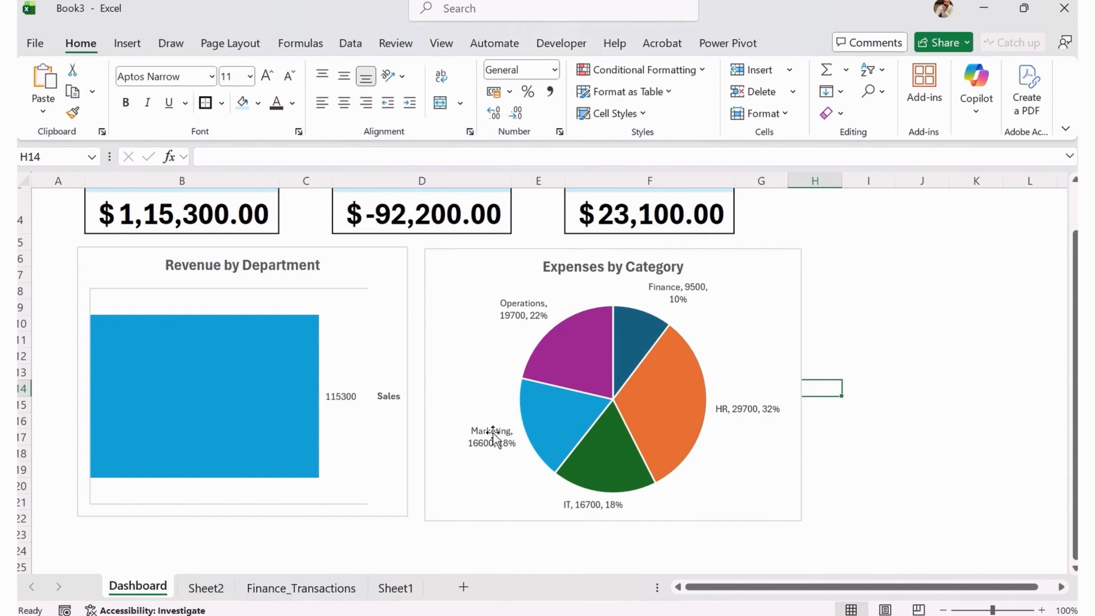
# Compare the Amount and Absolute Amt columns of the table on the Finance_Transactions sheet.
pyautogui.click(585, 269)
pyautogui.click(320, 371)
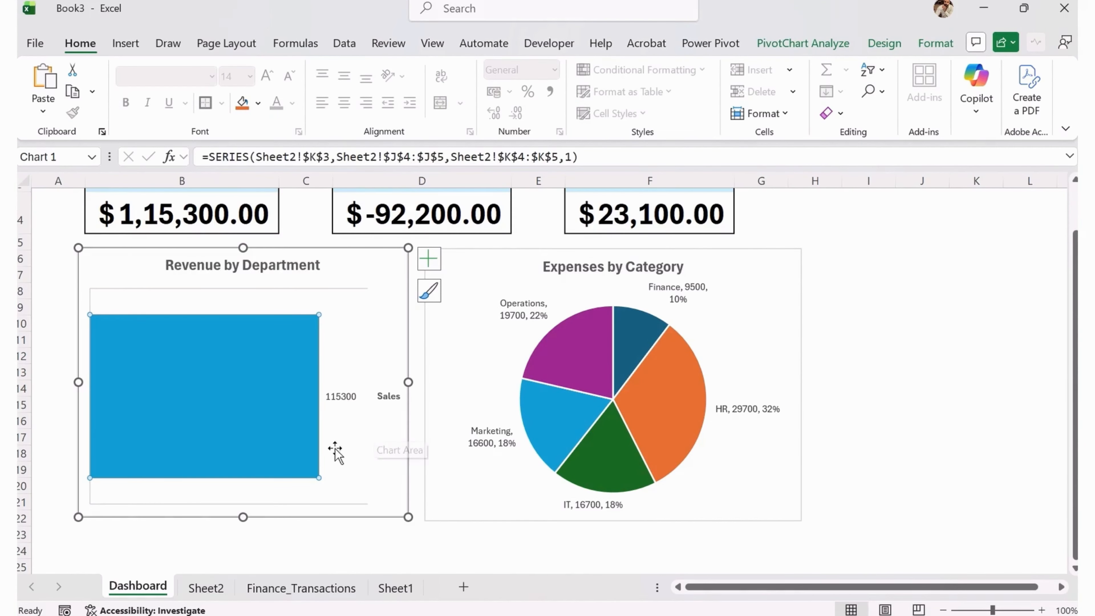
pyautogui.click(302, 594)
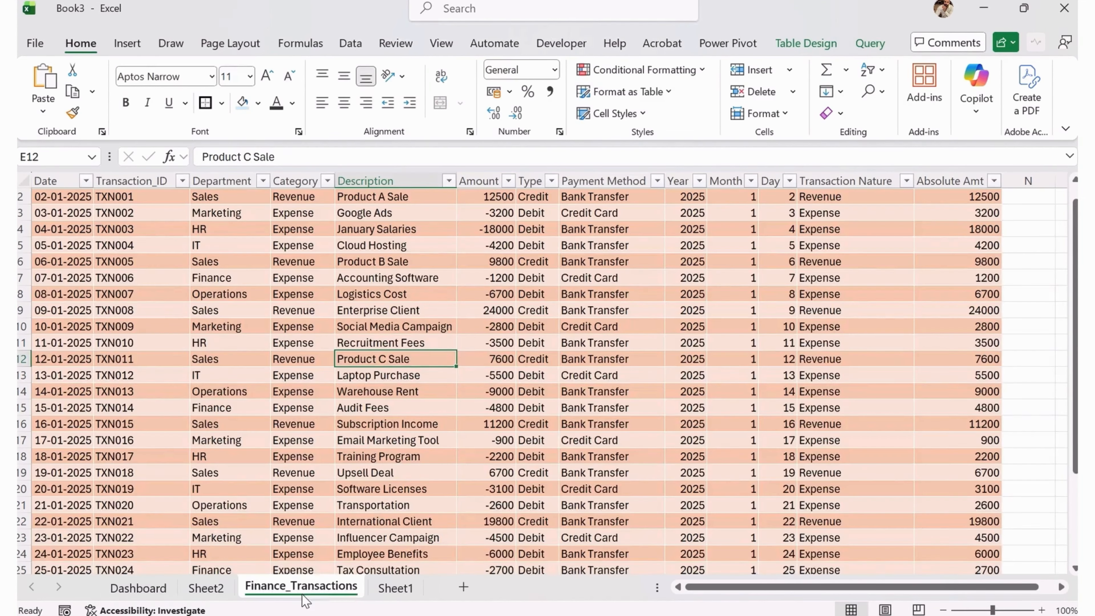
pyautogui.scroll(1, 311, 258)
pyautogui.click(492, 180)
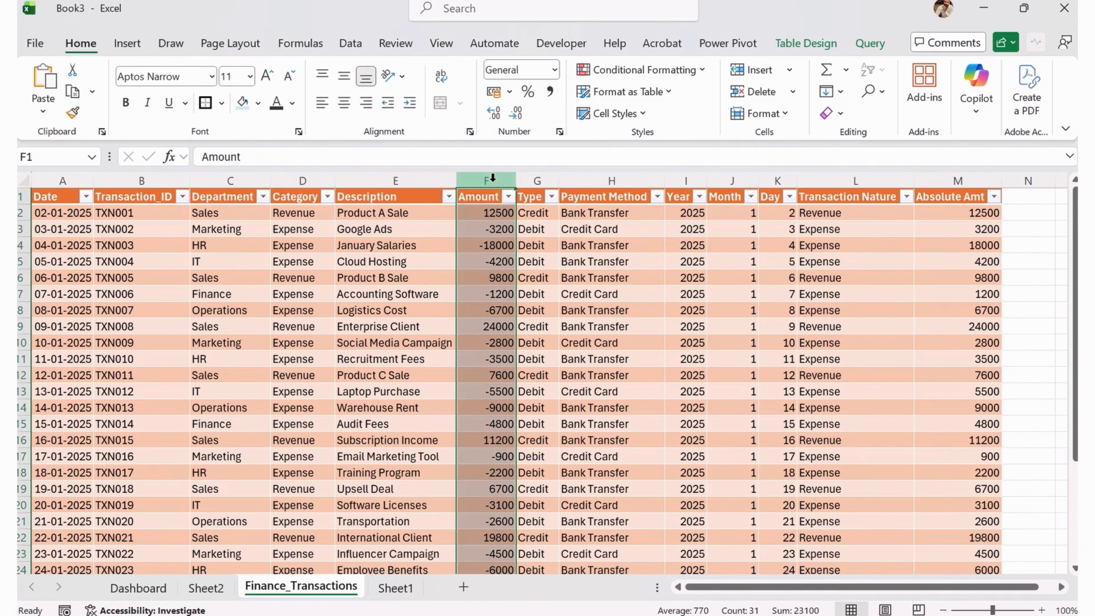
pyautogui.click(956, 180)
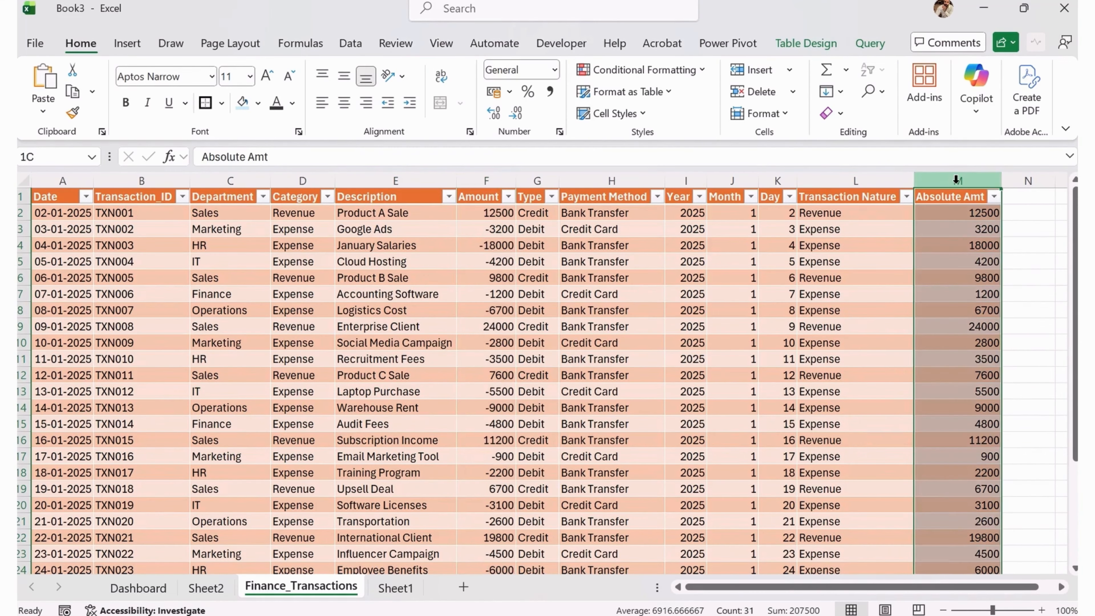
pyautogui.click(487, 225)
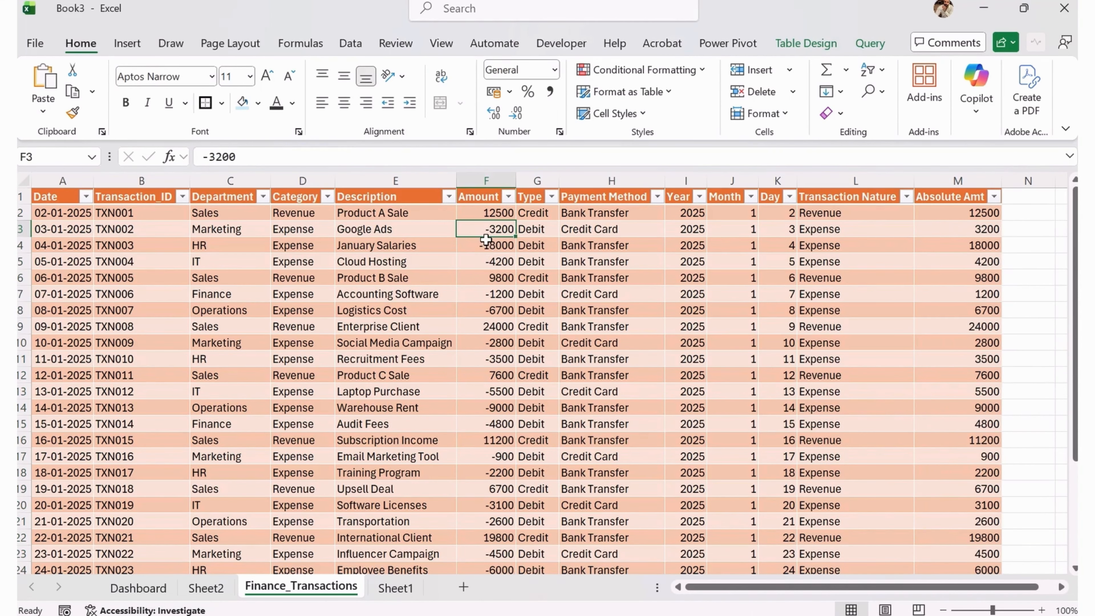
pyautogui.click(490, 178)
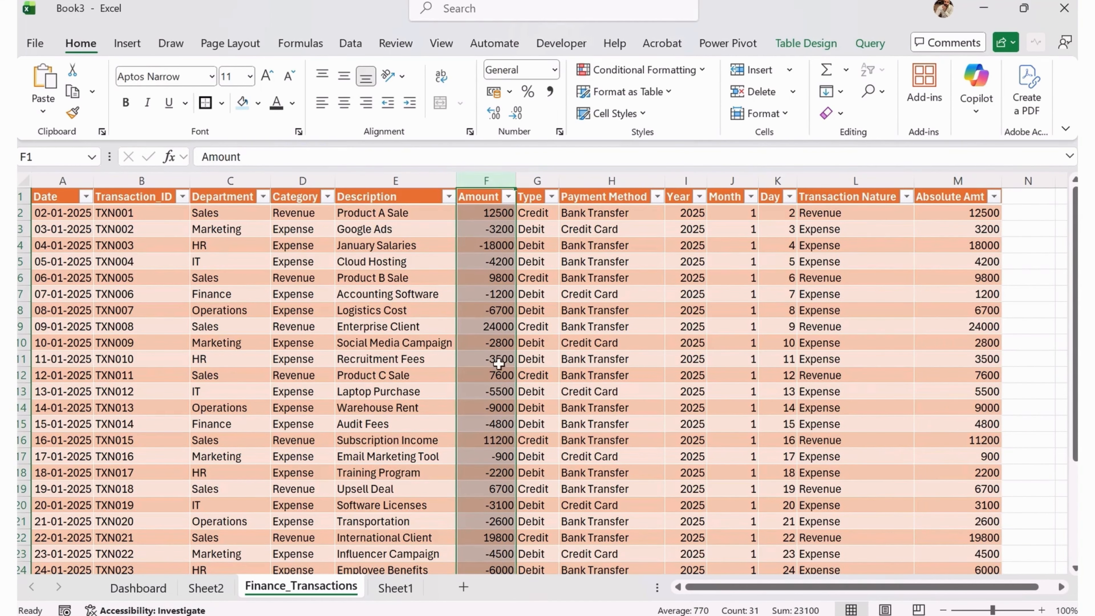
pyautogui.scroll(-6, 488, 397)
pyautogui.scroll(4, 486, 408)
pyautogui.scroll(2, 486, 409)
pyautogui.click(955, 179)
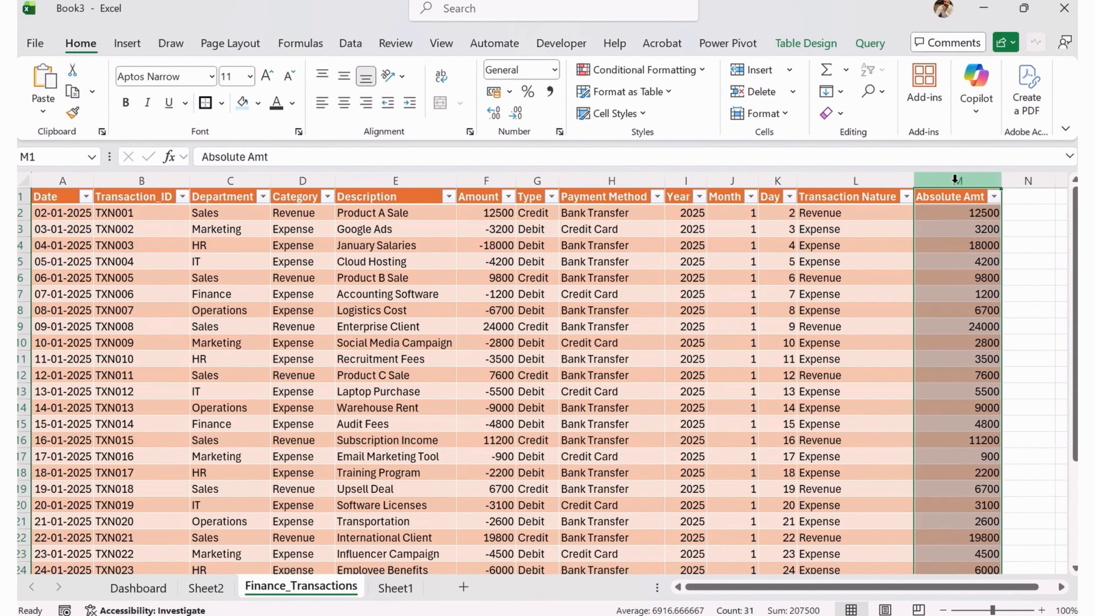
# On the Dashboard, move the Expenses by Category pie chart closer to the Revenue by Department chart and slightly reduce its height.
pyautogui.click(138, 588)
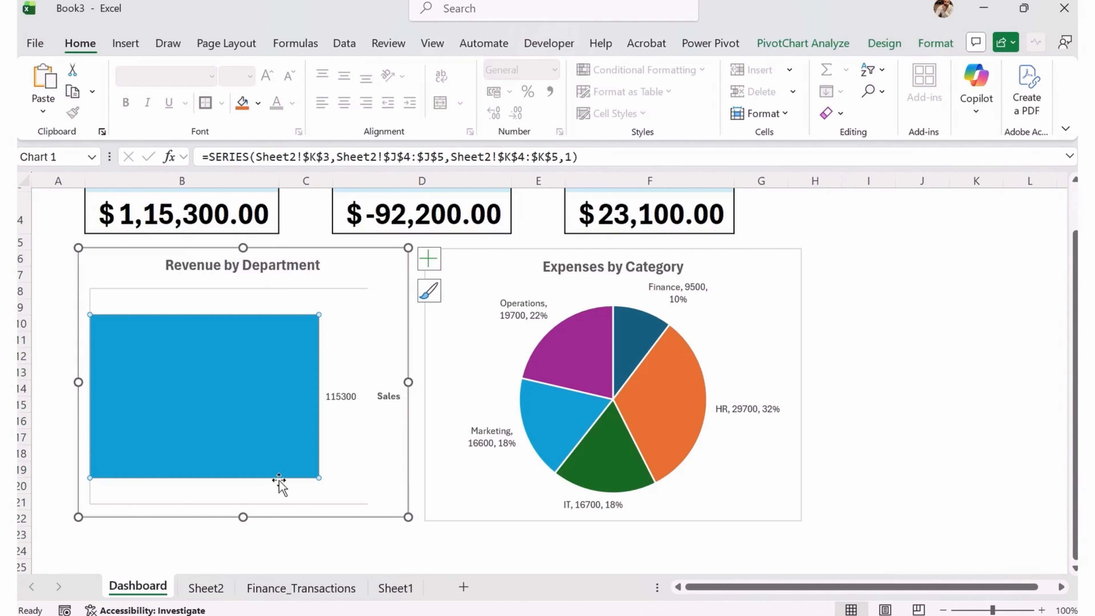
pyautogui.scroll(1, 641, 375)
pyautogui.click(867, 307)
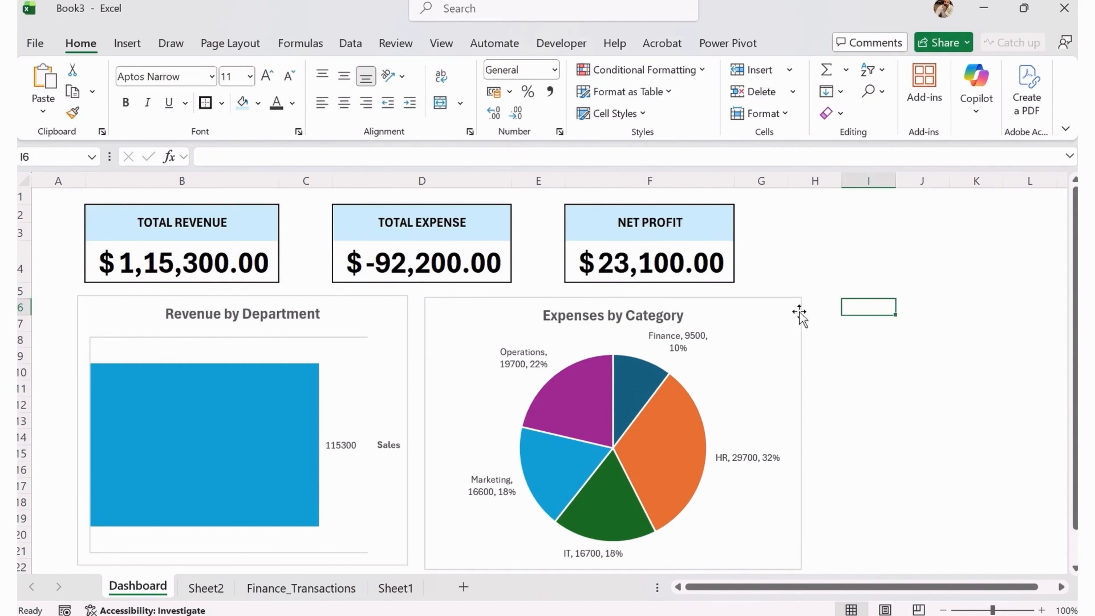
pyautogui.moveTo(525, 322); pyautogui.dragTo(480, 319)
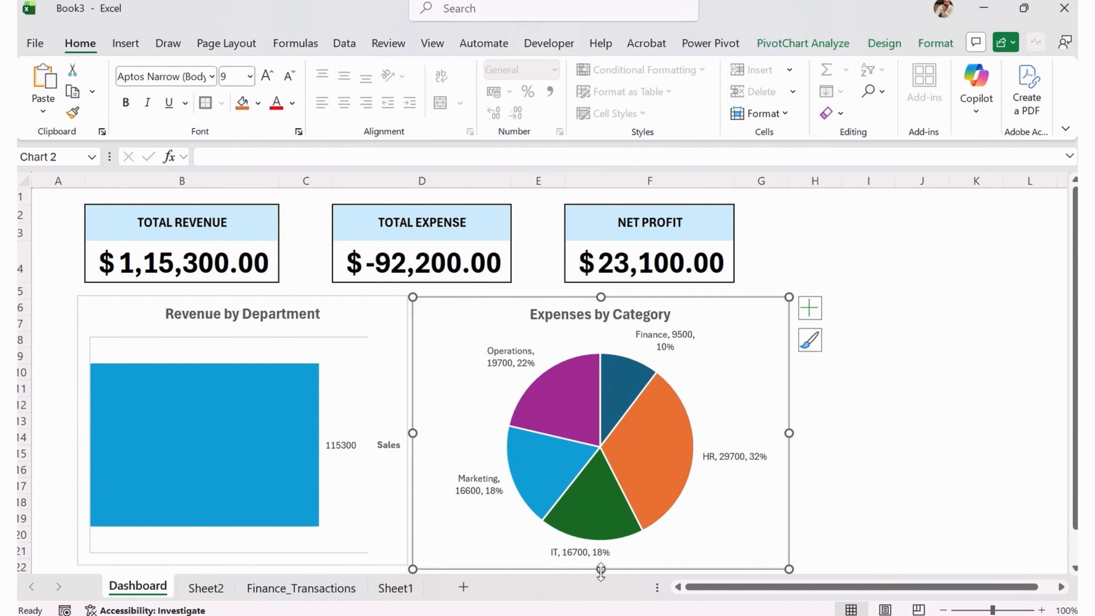
pyautogui.moveTo(601, 572); pyautogui.dragTo(596, 552)
pyautogui.click(918, 388)
pyautogui.scroll(1, 263, 428)
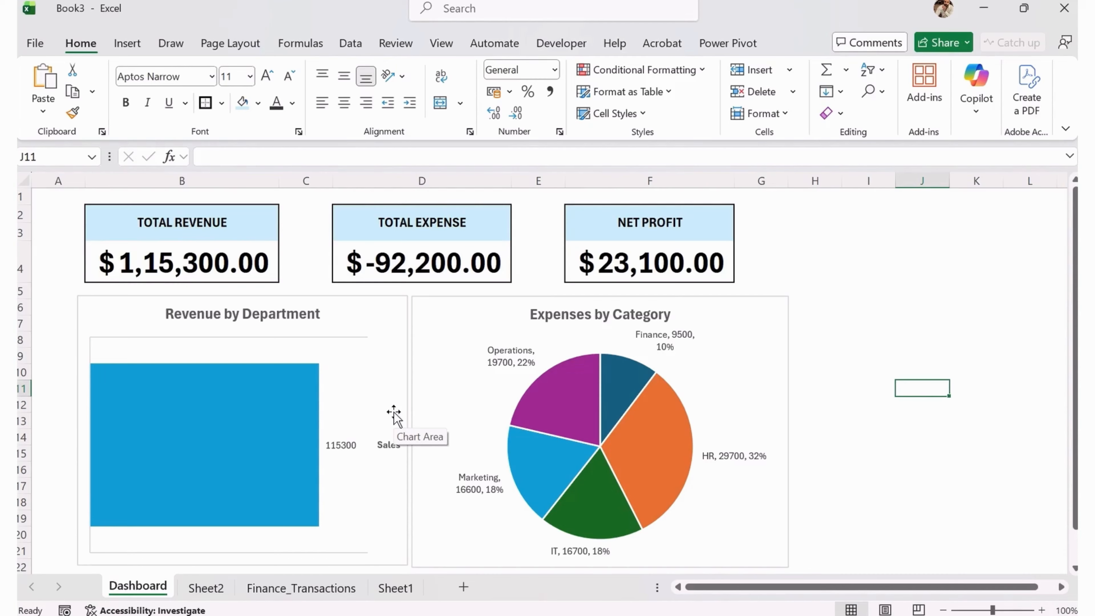
# Duplicate the expense-by-department pivot table on Sheet2 into column P, with Day as the copy's only field, in Rows.
pyautogui.click(211, 587)
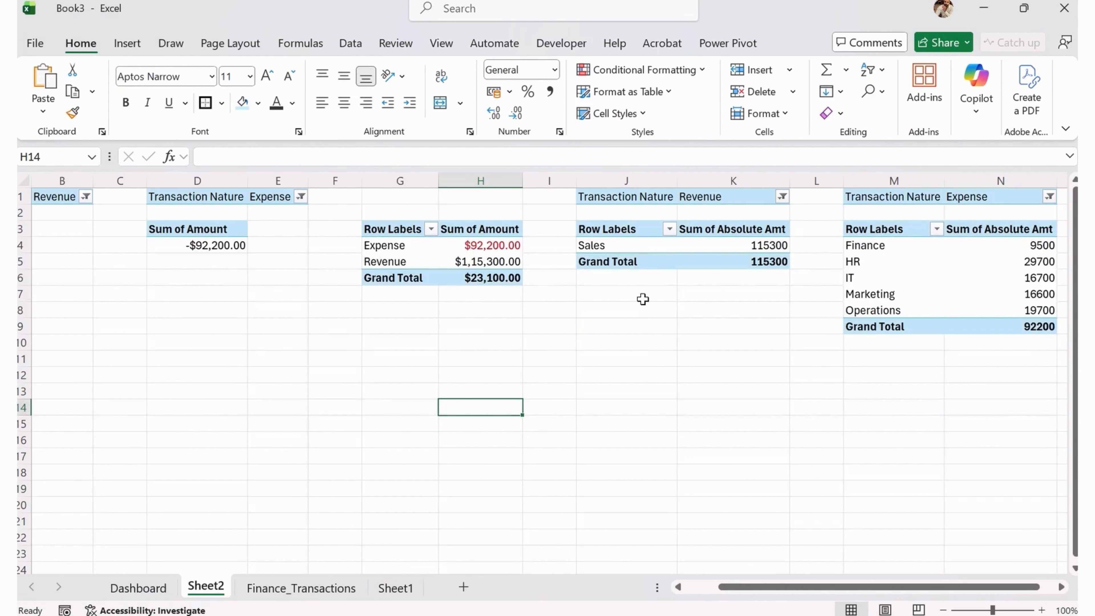
pyautogui.moveTo(911, 200); pyautogui.dragTo(1046, 324)
pyautogui.hotkey('ctrl', 'c')
pyautogui.press('Right')
pyautogui.press('Right')
pyautogui.press('Right')
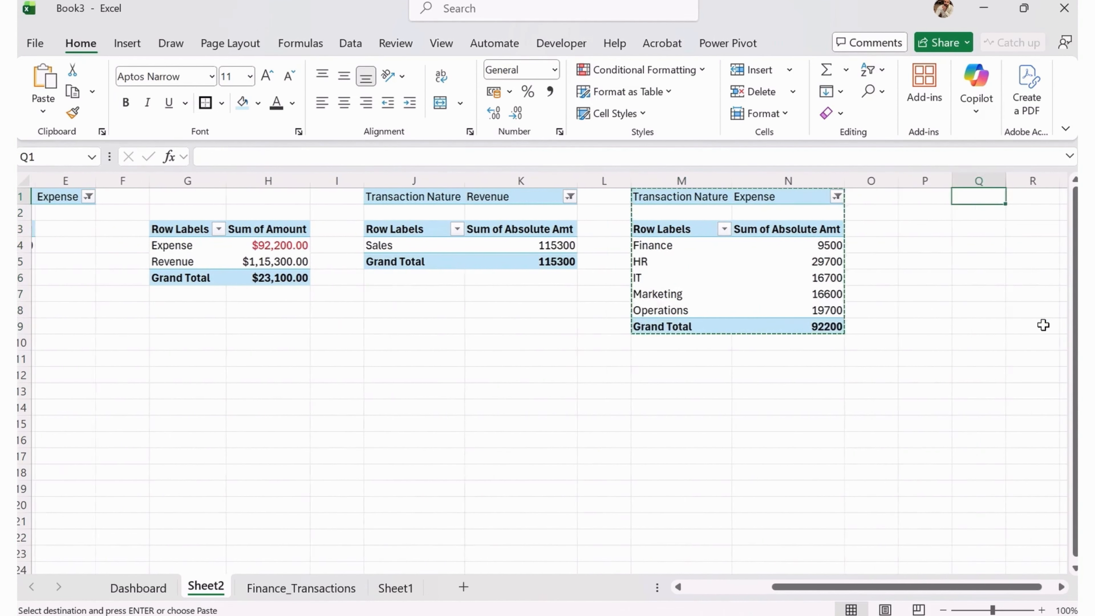
pyautogui.hotkey('ctrl', 'v')
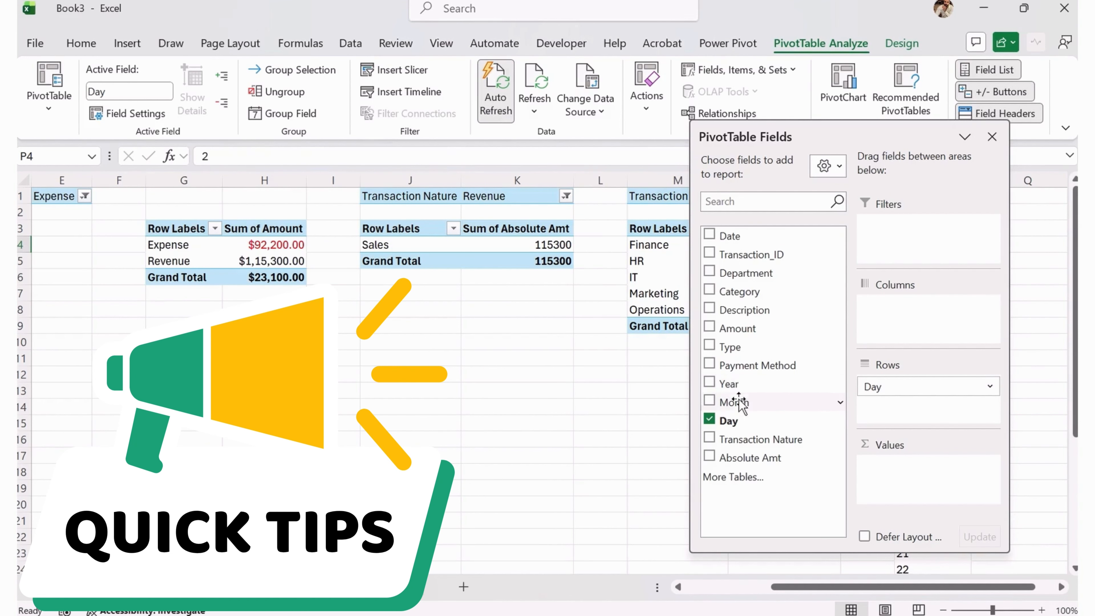
pyautogui.click(992, 136)
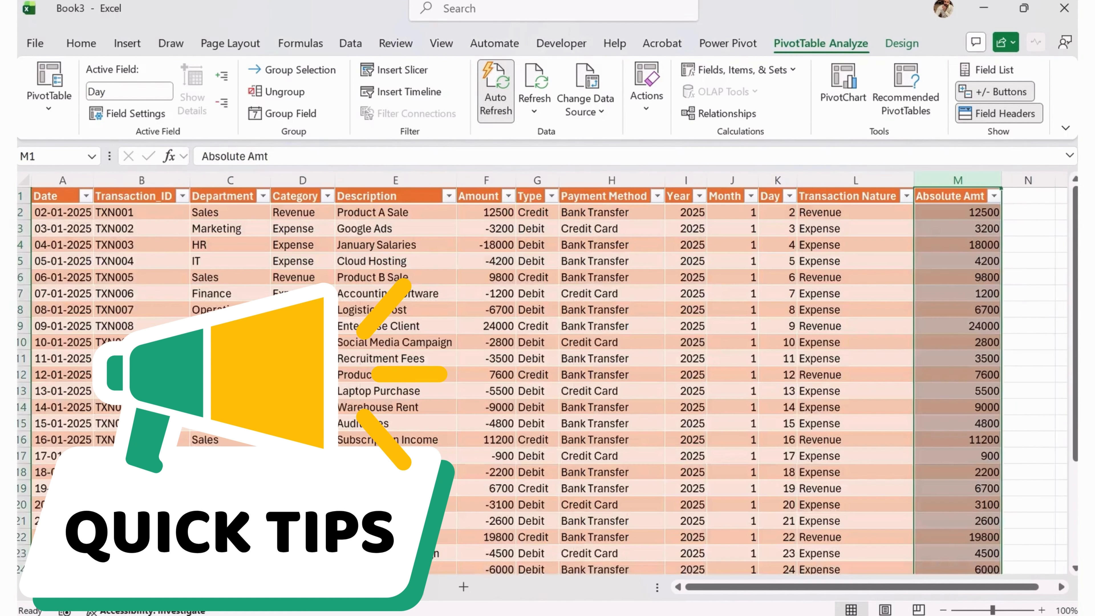
# Examine the years, months and days in the Date column's filter list on the Finance_Transactions sheet.
pyautogui.click(91, 190)
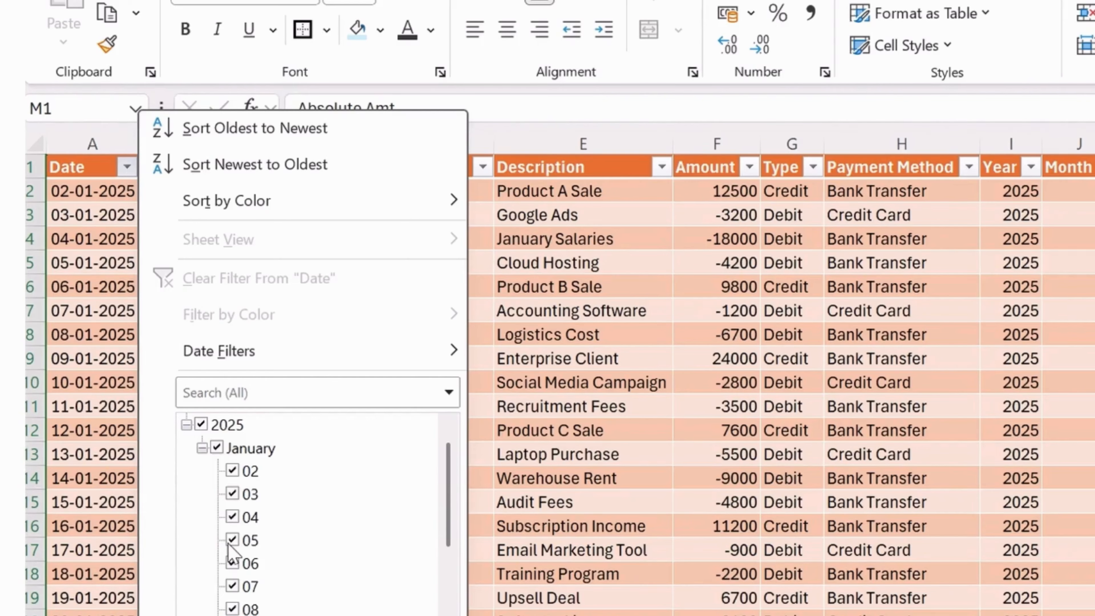
pyautogui.scroll(-6, 233, 474)
pyautogui.scroll(6, 259, 487)
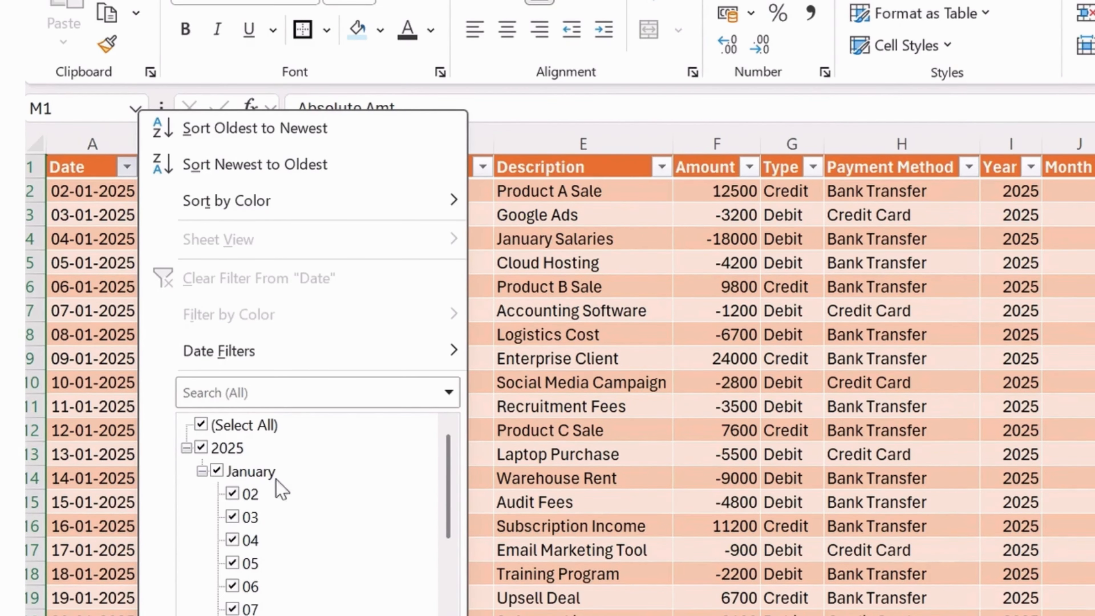
pyautogui.click(530, 471)
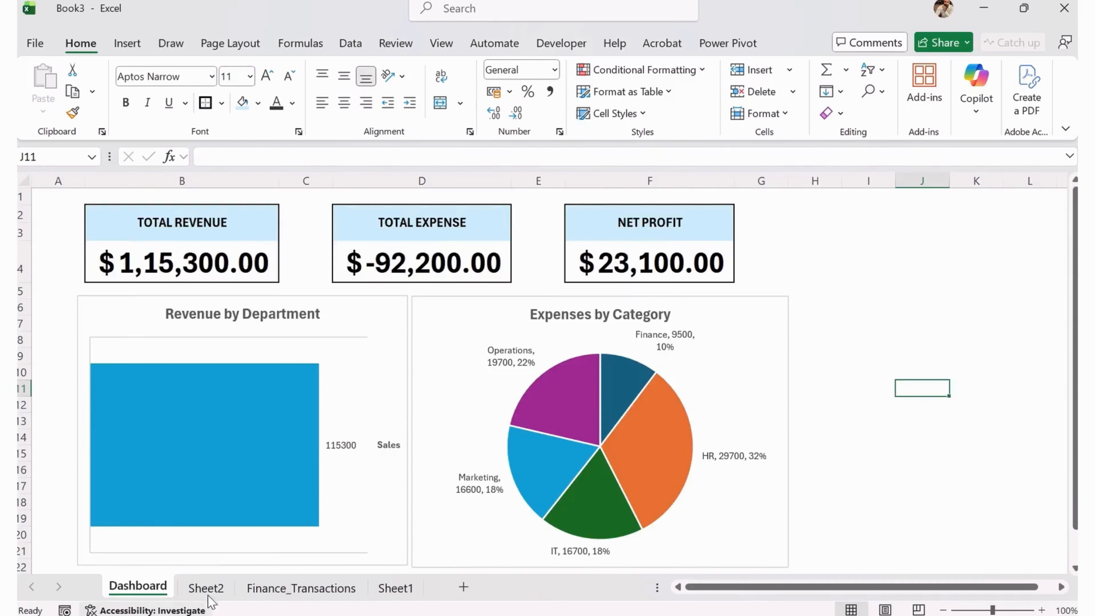
# Add Amount as a summed value to the Day pivot table on Sheet2 and close its field list.
pyautogui.click(206, 586)
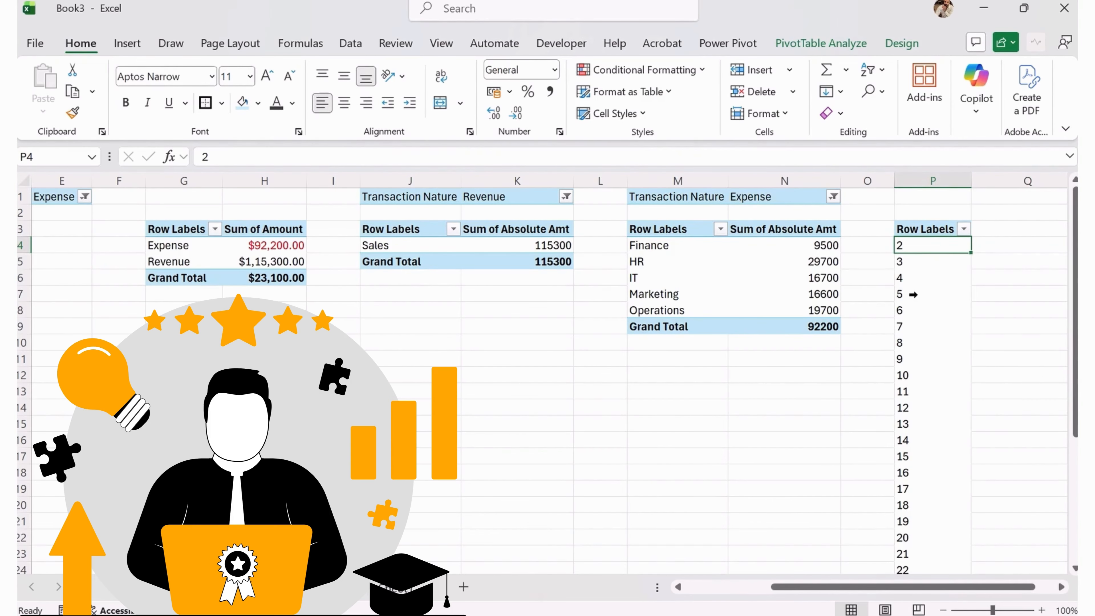
pyautogui.click(913, 295)
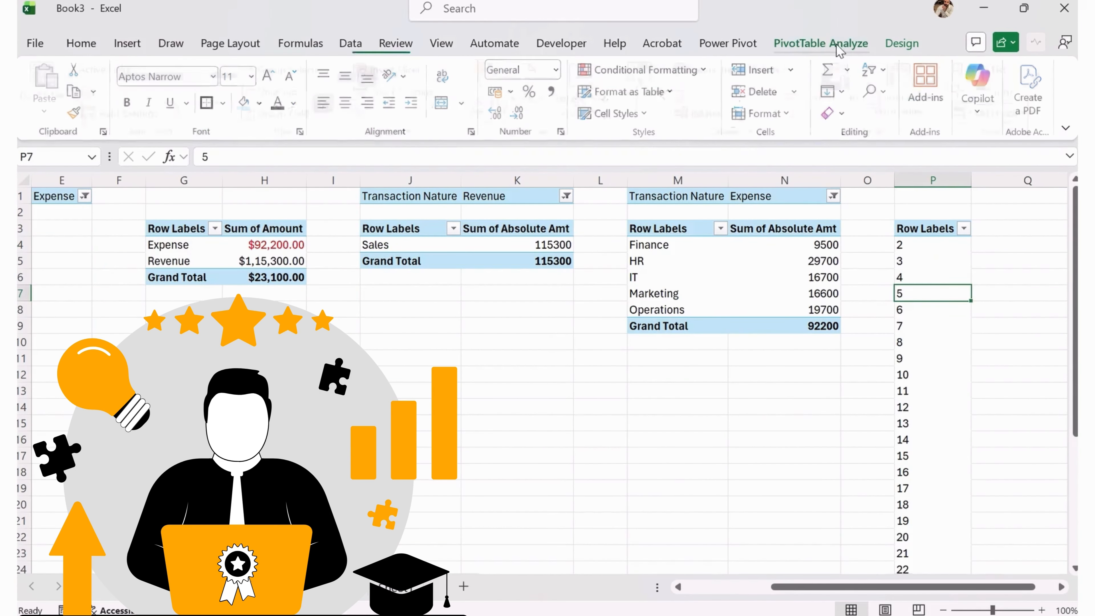
pyautogui.click(821, 43)
pyautogui.click(996, 75)
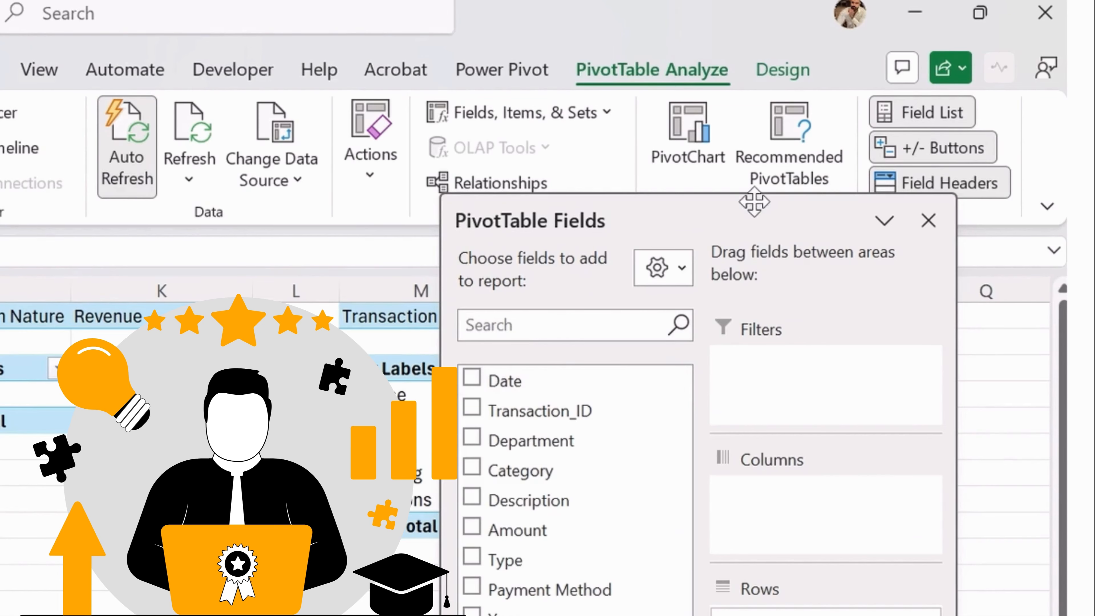
pyautogui.moveTo(753, 203); pyautogui.dragTo(147, 269)
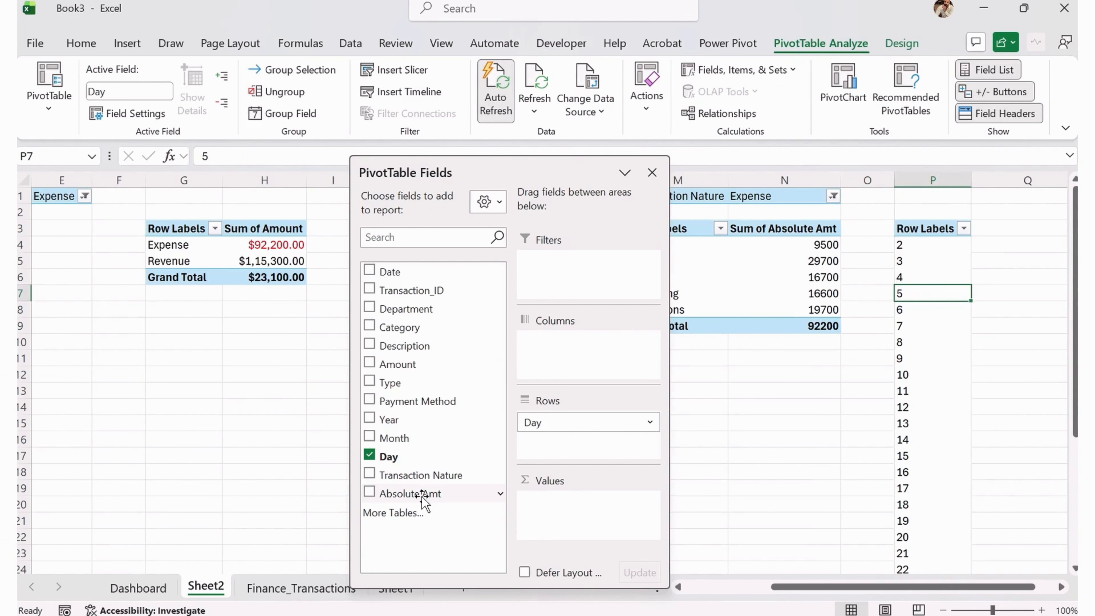
pyautogui.moveTo(420, 365); pyautogui.dragTo(584, 526)
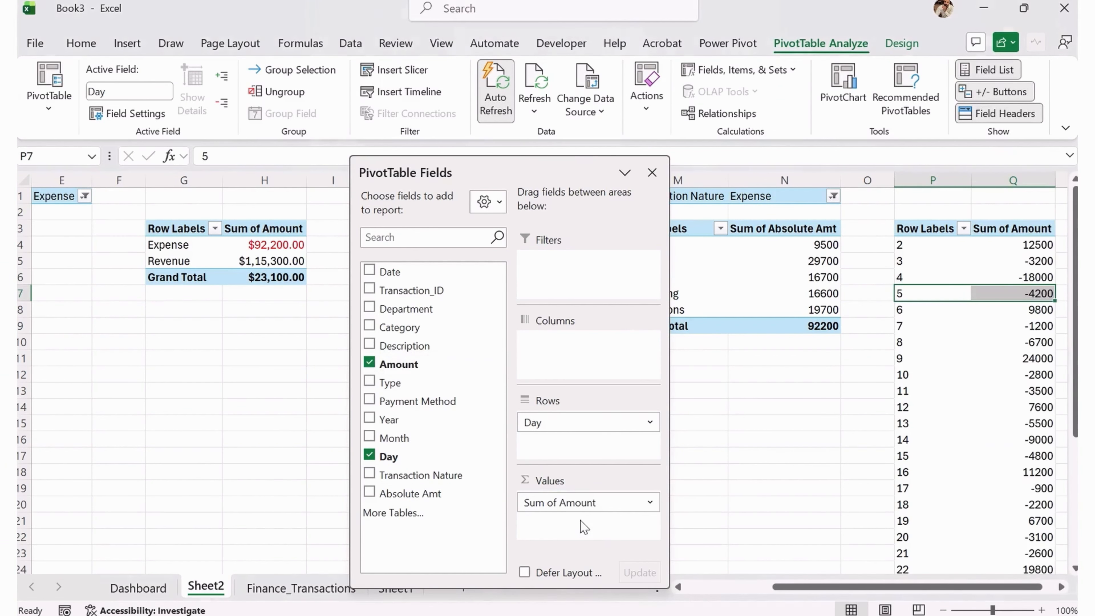
pyautogui.click(962, 405)
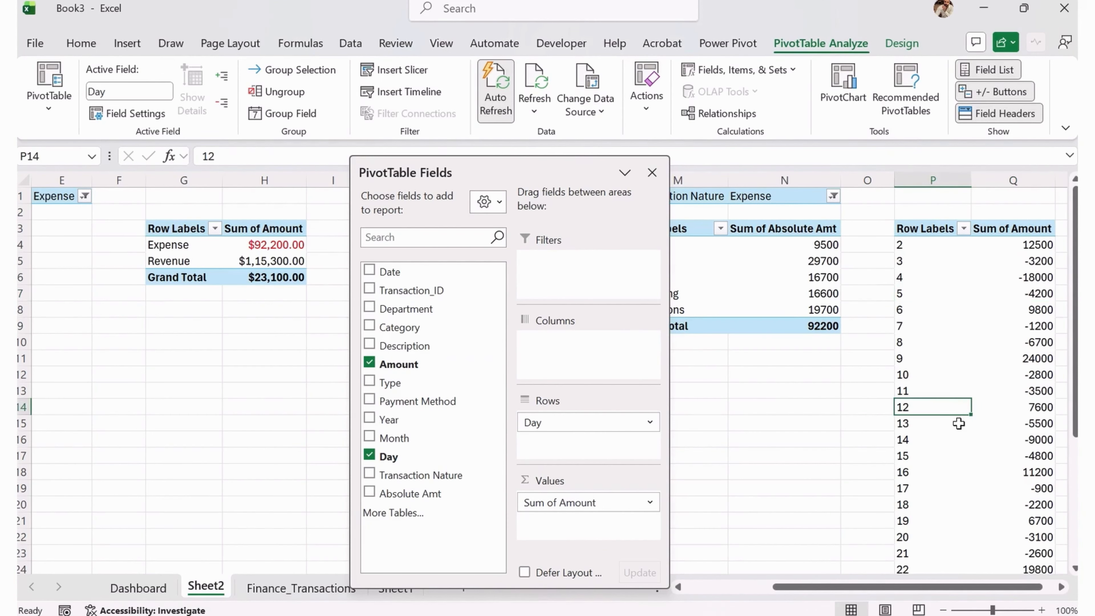
pyautogui.click(652, 172)
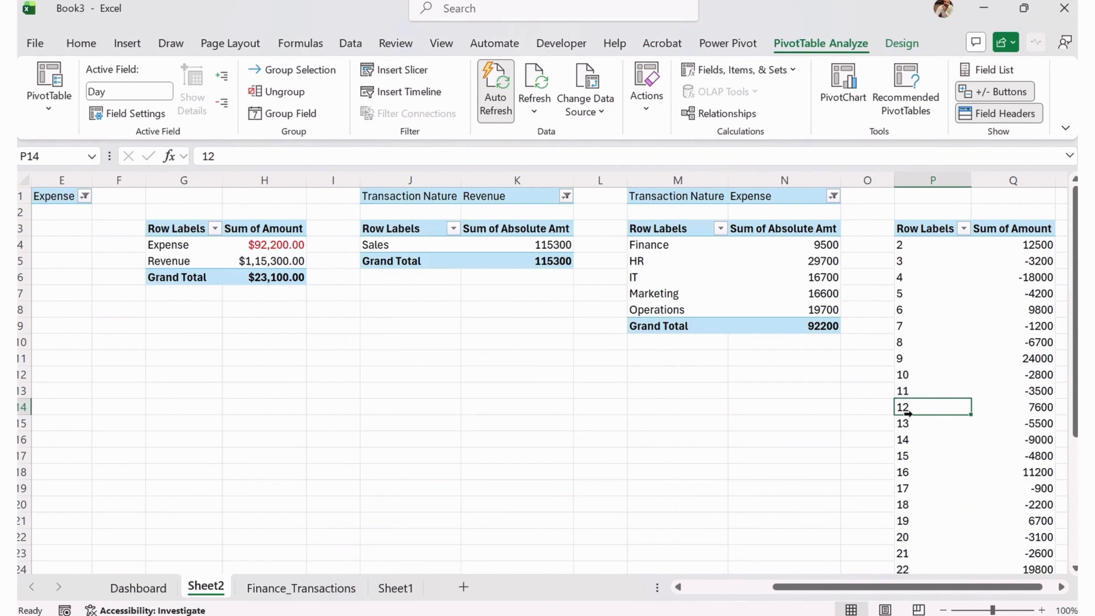
# Insert a Line with Markers chart from the Day pivot table.
pyautogui.click(123, 43)
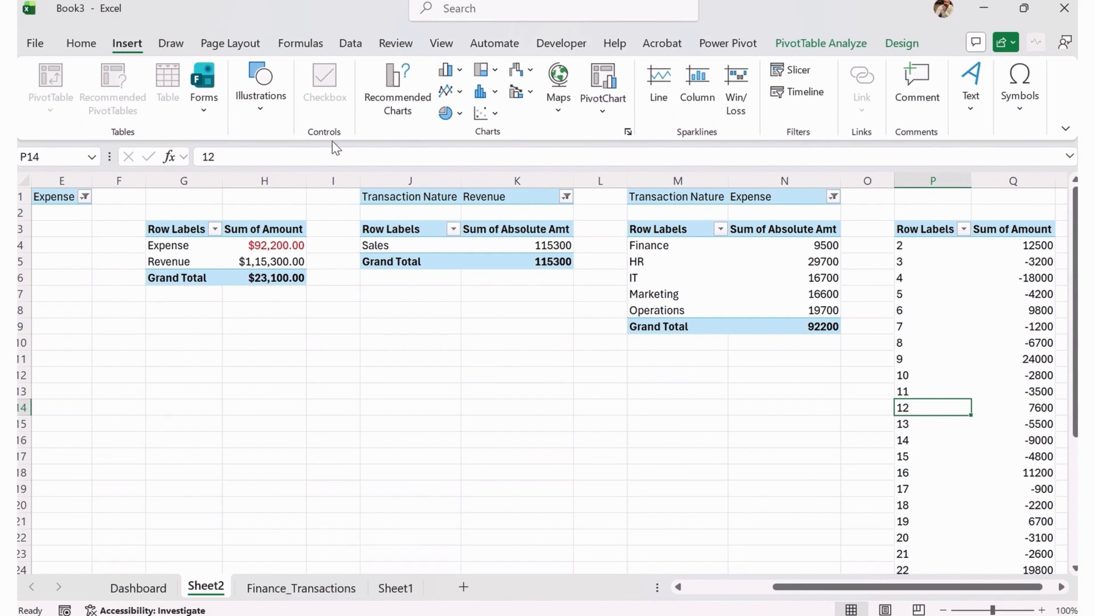
pyautogui.click(400, 106)
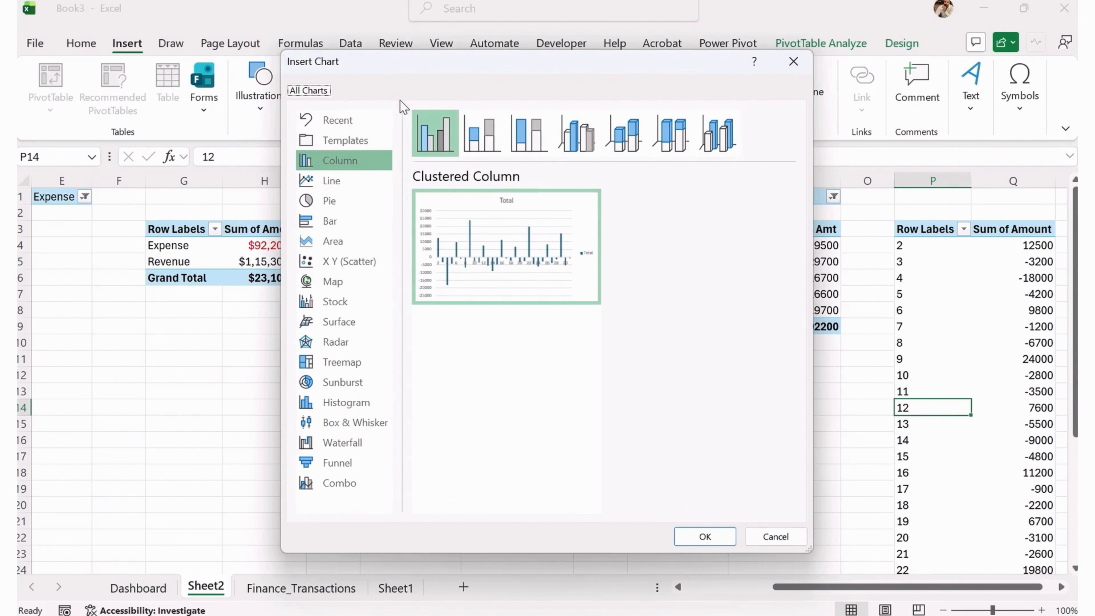
pyautogui.click(341, 182)
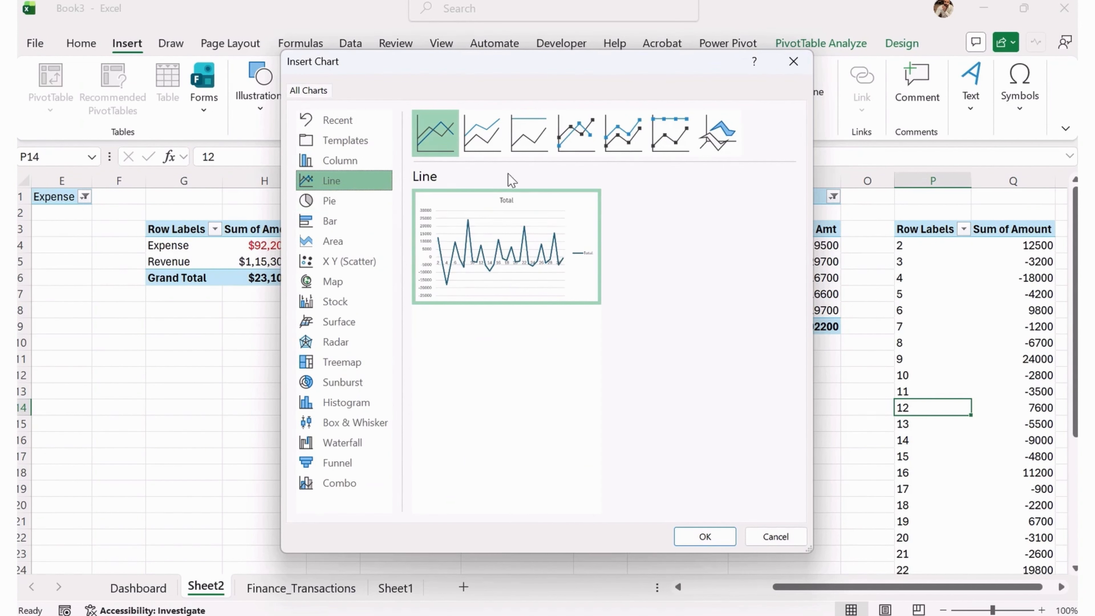
pyautogui.click(571, 150)
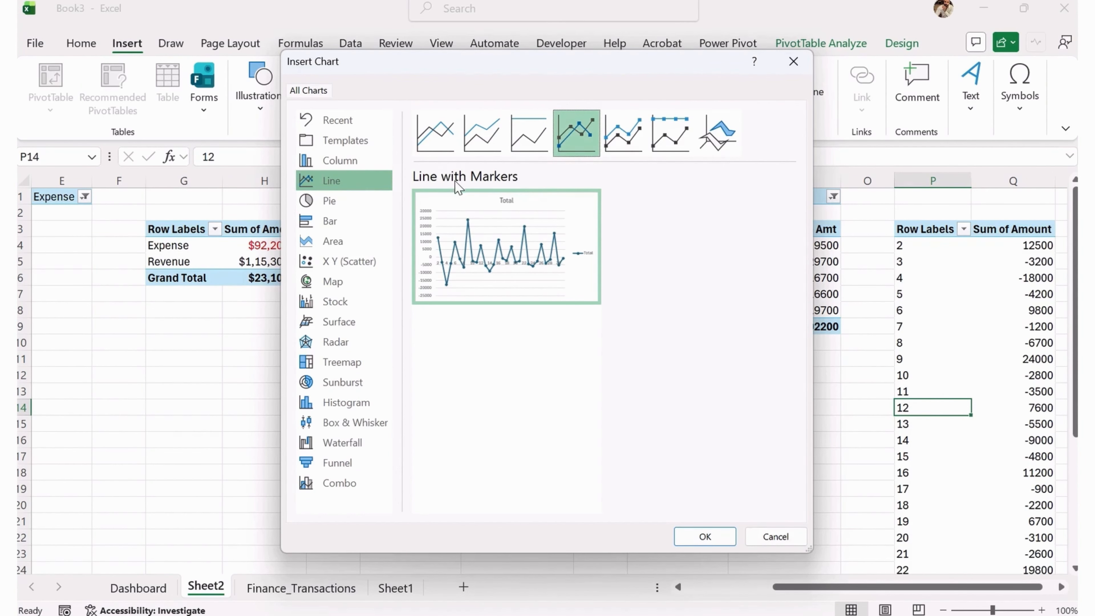
pyautogui.click(705, 536)
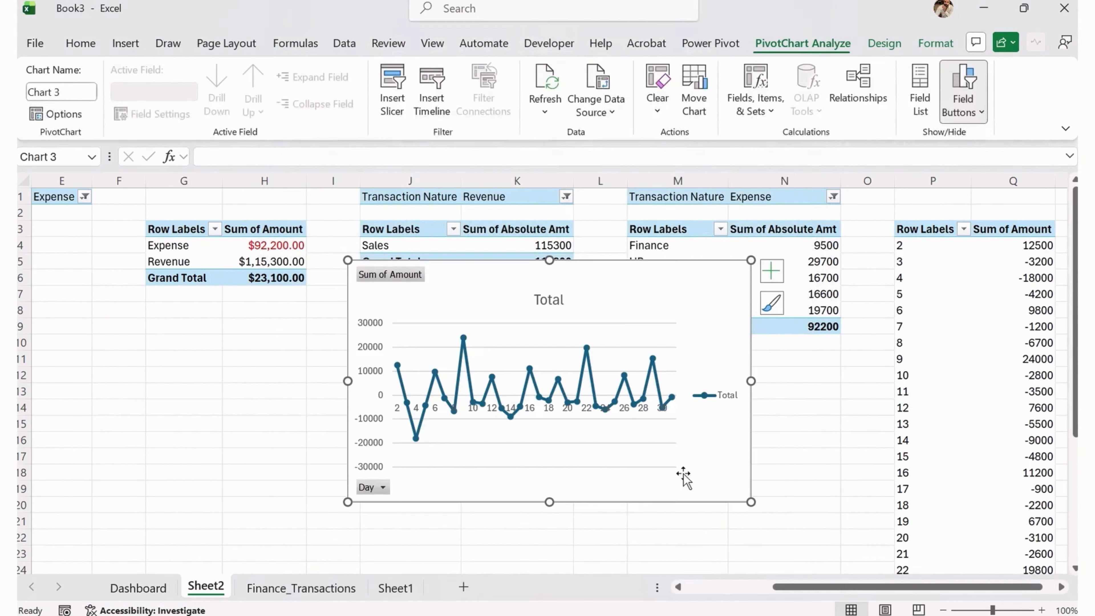
# Move the line chart to the Dashboard below the two existing charts and resize it to span their combined width.
pyautogui.hotkey('ctrl', 'x')
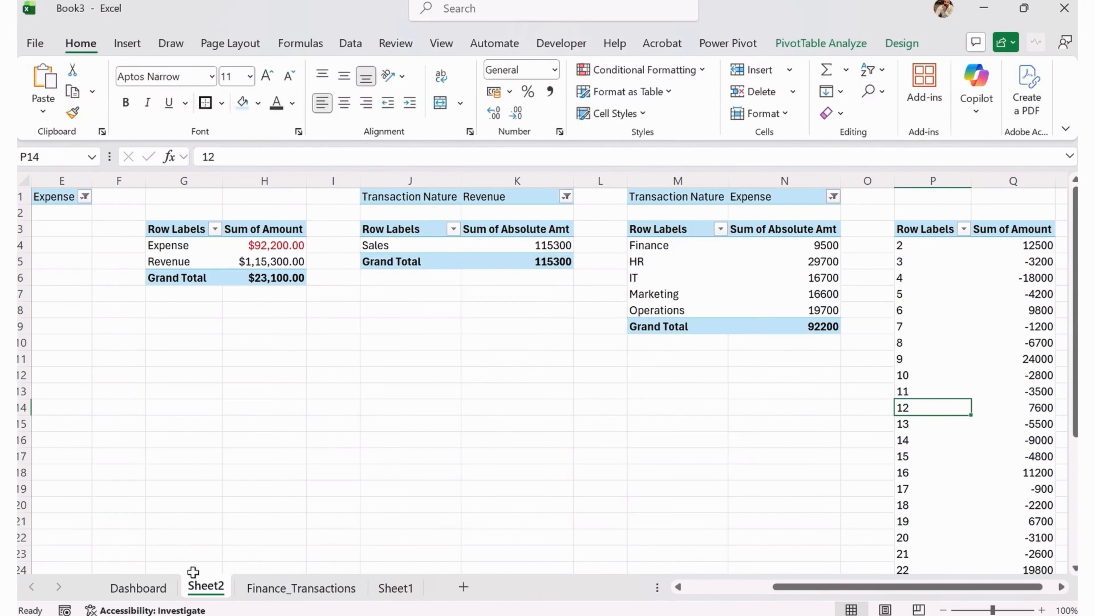
pyautogui.click(138, 587)
pyautogui.scroll(-3, 457, 403)
pyautogui.click(388, 442)
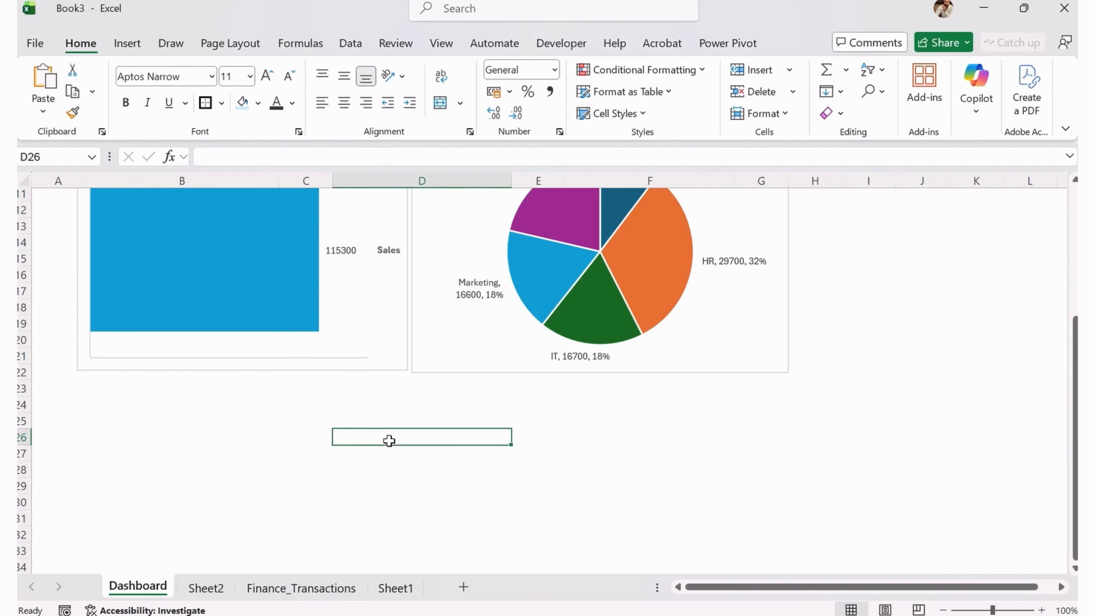
pyautogui.hotkey('ctrl', 'v')
pyautogui.moveTo(607, 421); pyautogui.dragTo(388, 386)
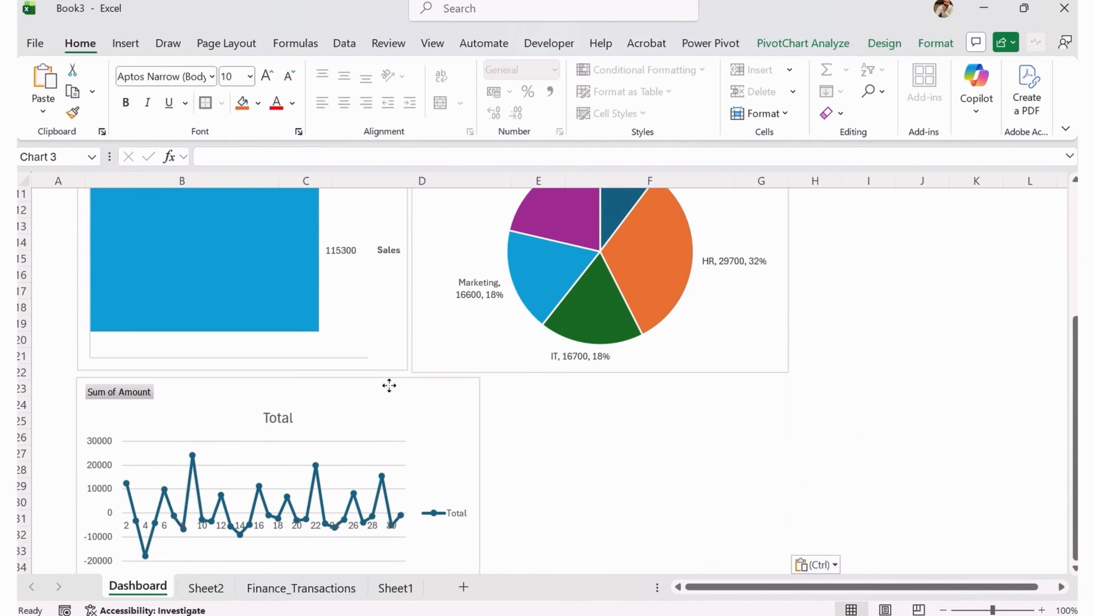
pyautogui.scroll(-2, 488, 476)
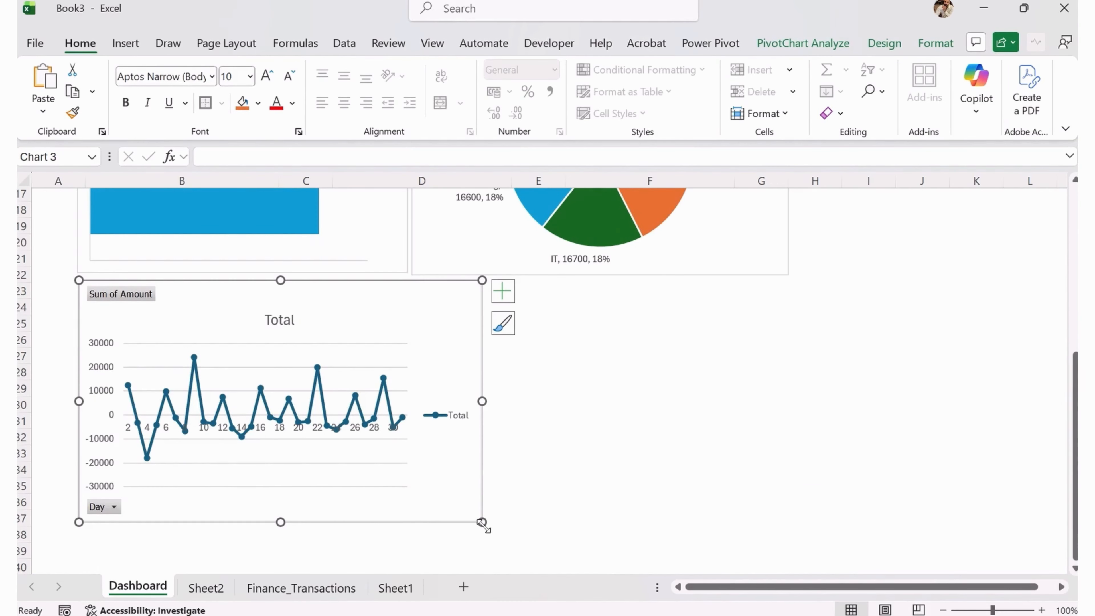
pyautogui.moveTo(482, 522); pyautogui.dragTo(789, 476)
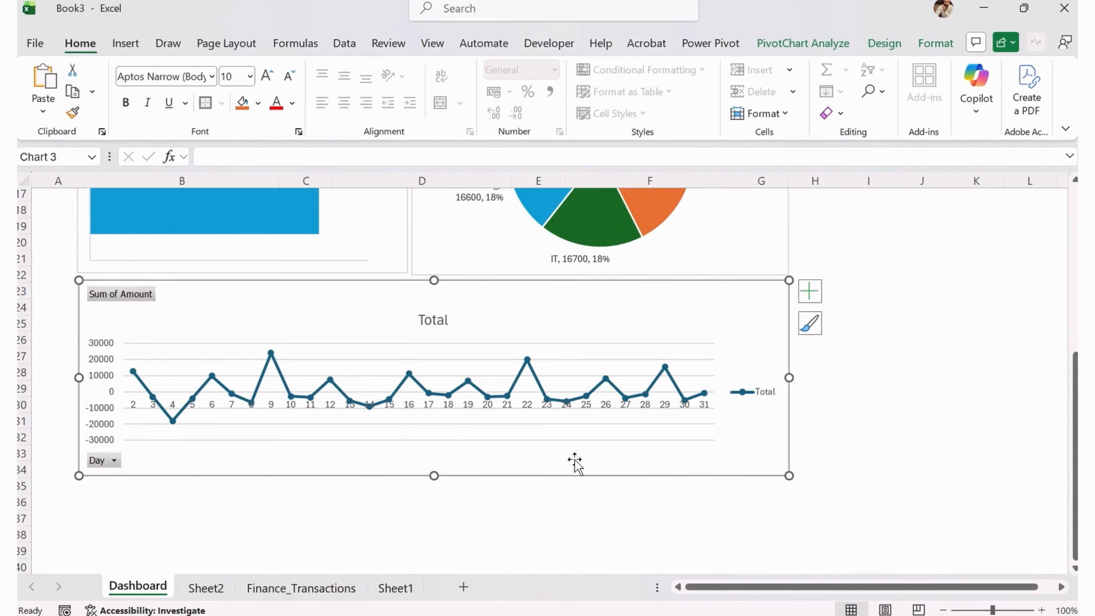
# Remove the gridlines and the vertical value axis from the line chart.
pyautogui.click(810, 292)
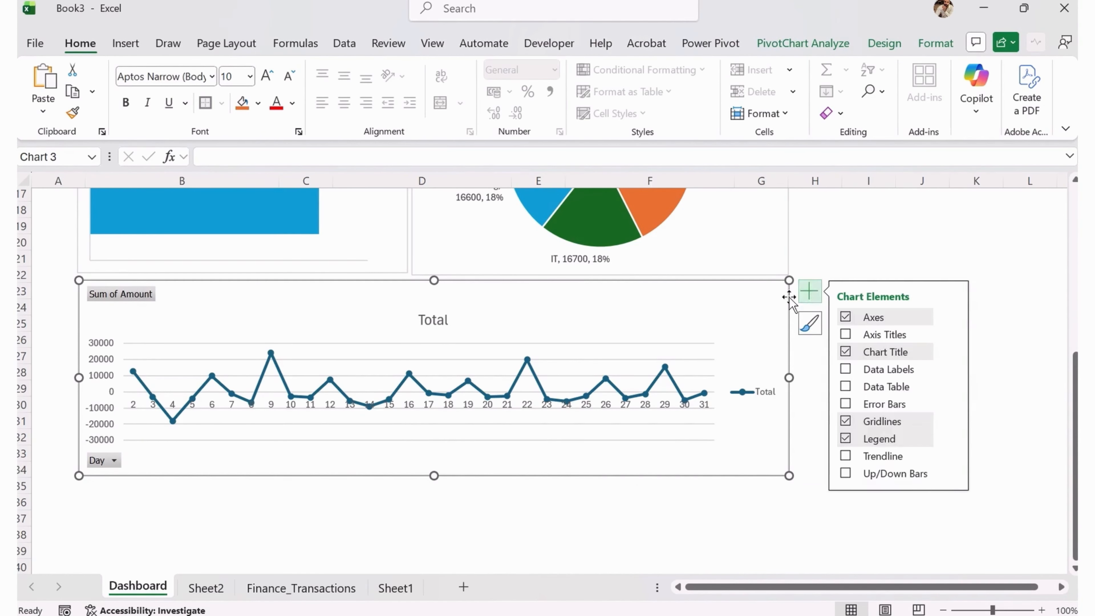
pyautogui.click(845, 422)
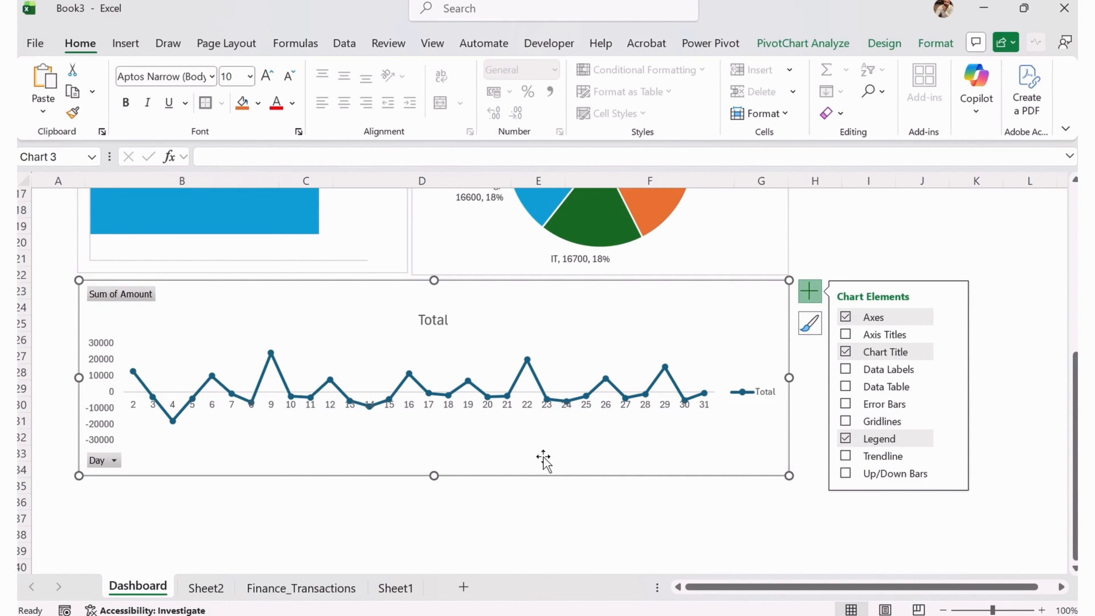
pyautogui.click(107, 341)
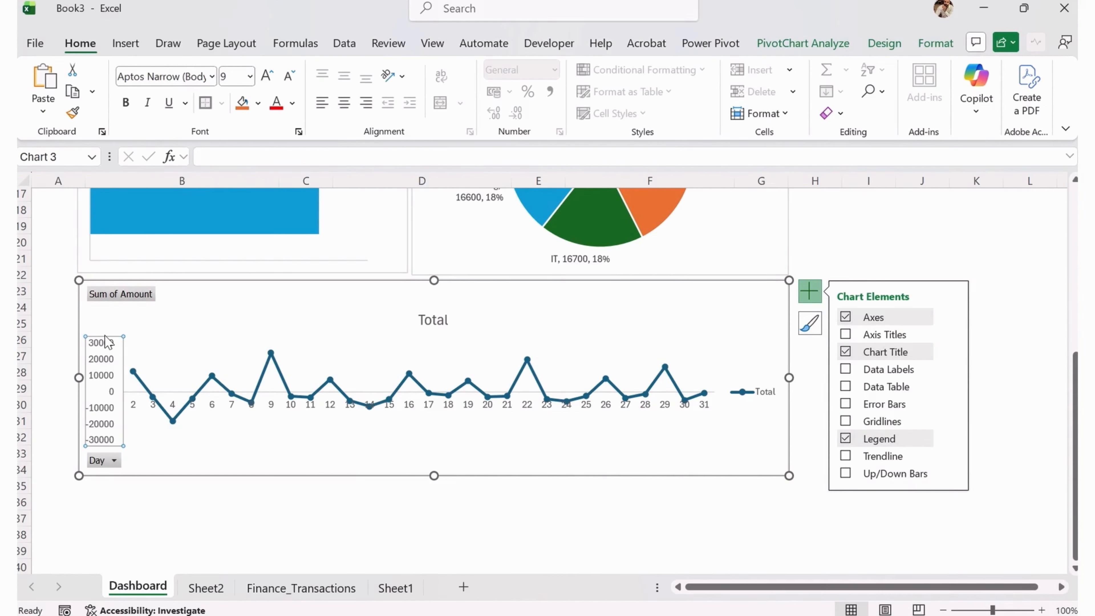
pyautogui.press('Delete')
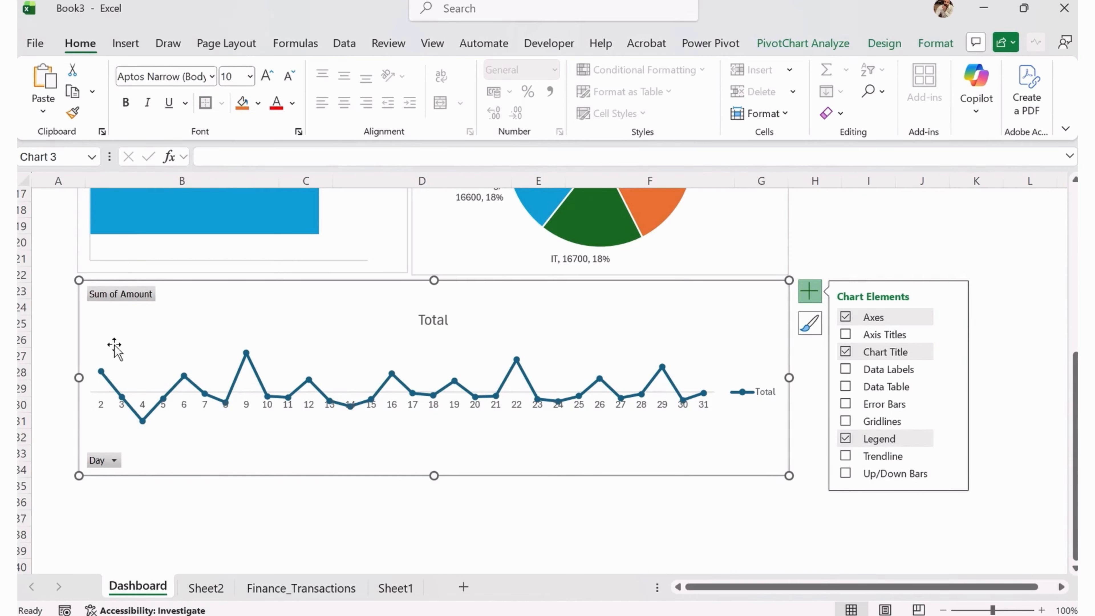
# Hide all field buttons on the line chart and delete its legend.
pyautogui.rightClick(124, 306)
pyautogui.click(215, 489)
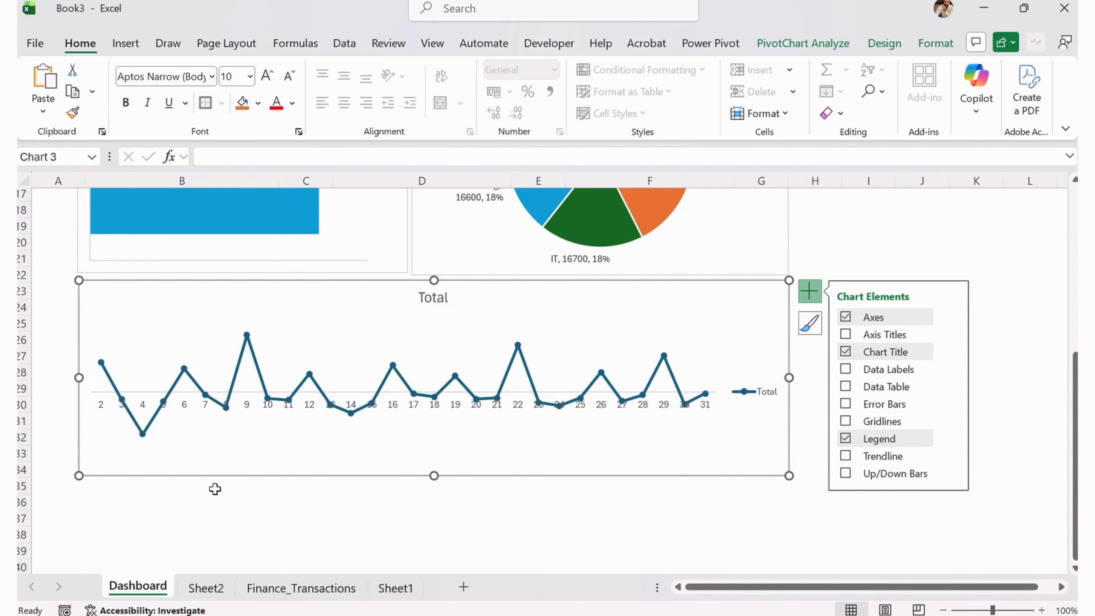
pyautogui.click(763, 391)
pyautogui.press('Delete')
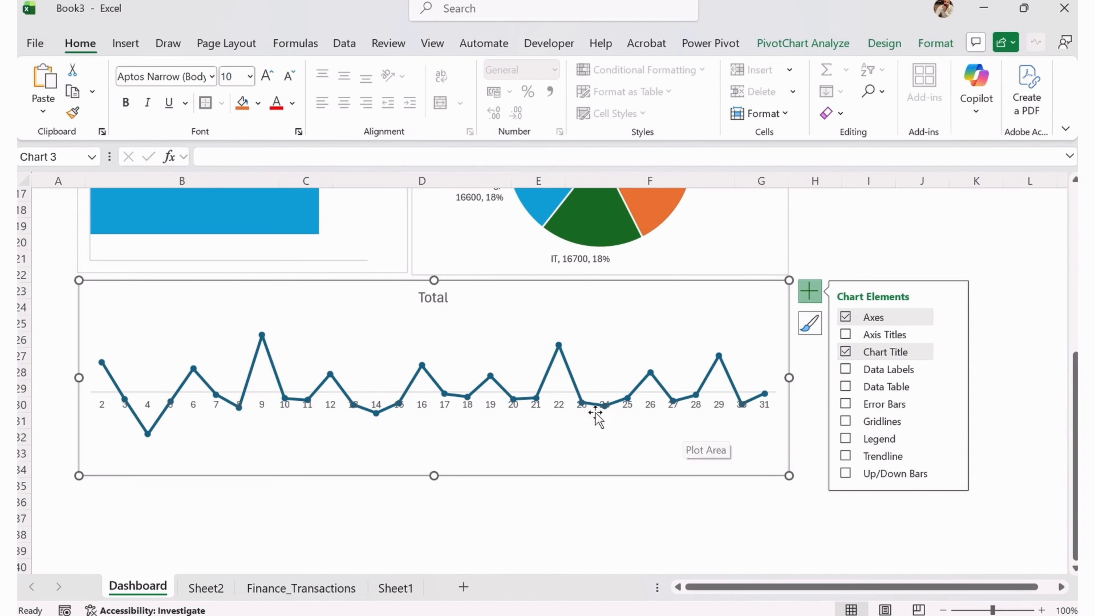
pyautogui.scroll(1, 584, 460)
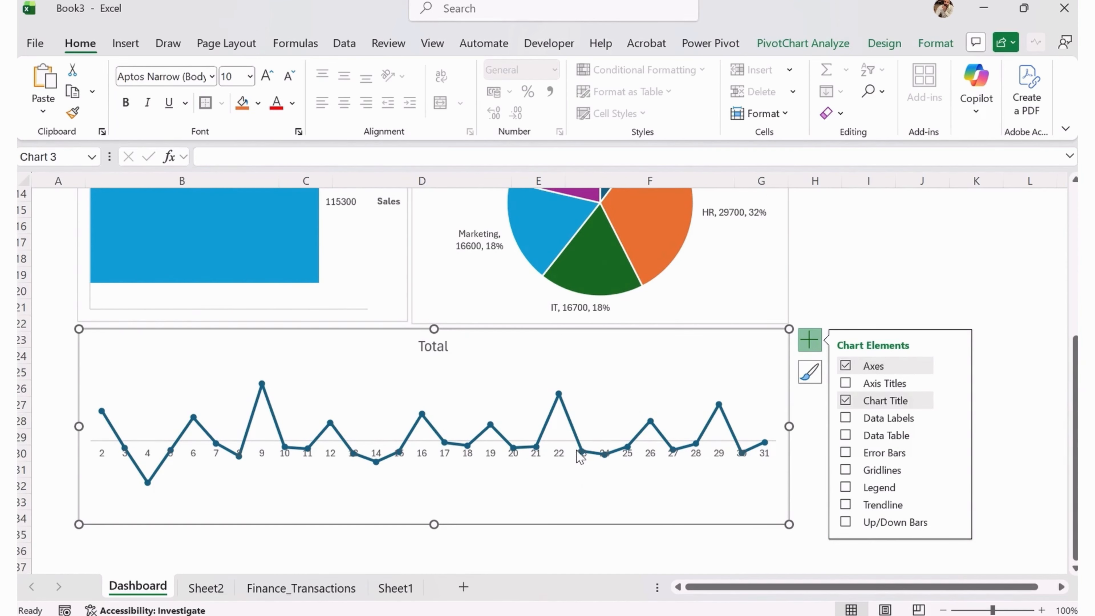
# Change the line chart's title to Daily Trend.
pyautogui.doubleClick(433, 348)
pyautogui.doubleClick(432, 347)
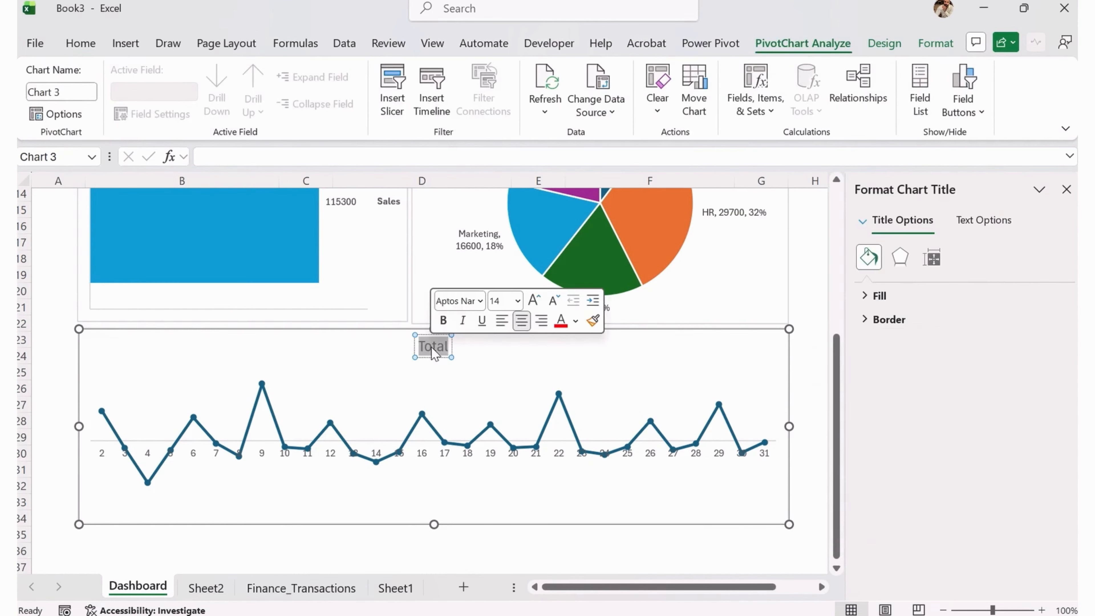
pyautogui.write('Daily Trend')
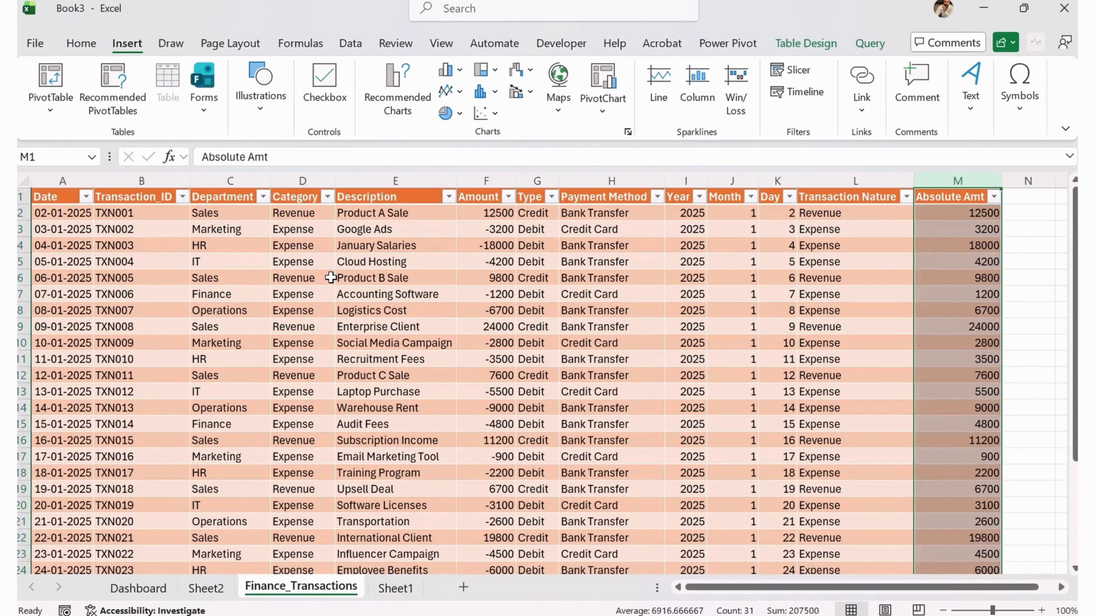
# Look across the Finance_Transactions columns from Department to Day for fields suited to filtering the dashboard.
pyautogui.click(331, 277)
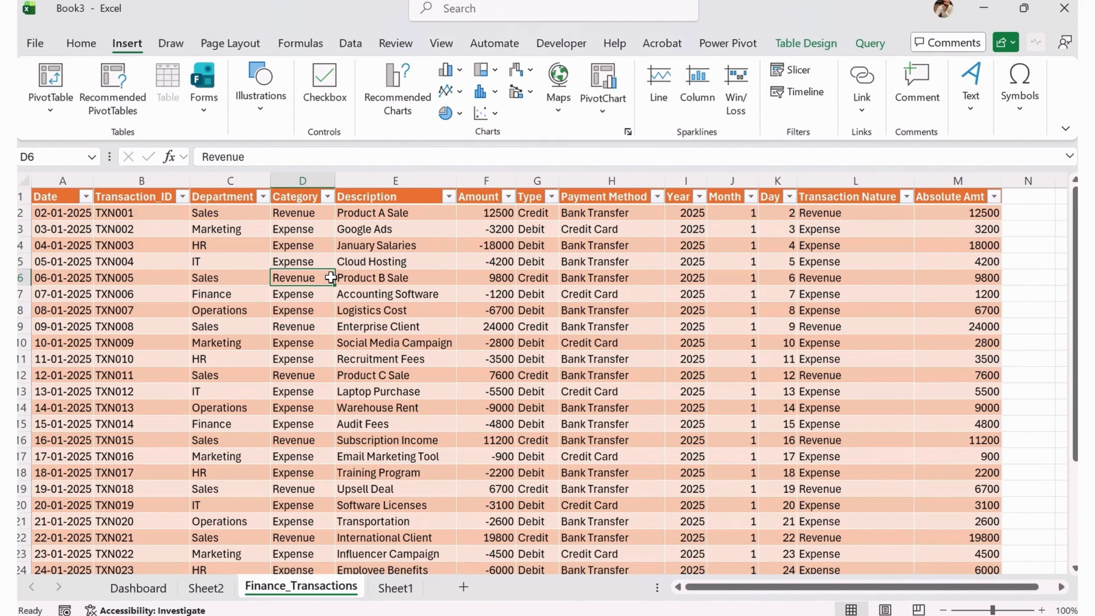
pyautogui.press('Up')
pyautogui.press('Up')
pyautogui.press('Left')
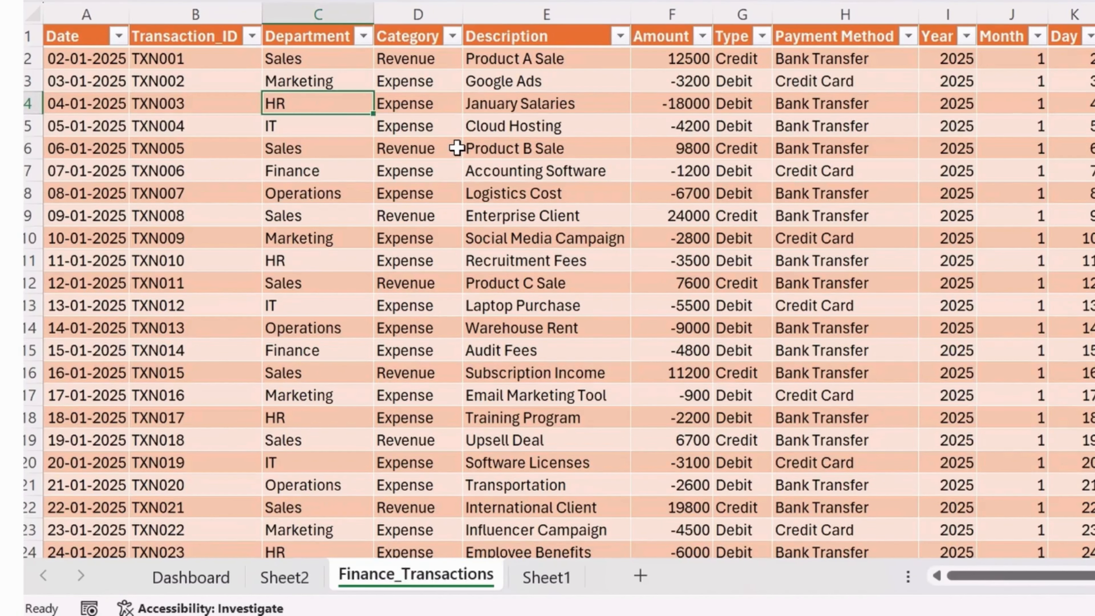
pyautogui.press('Right')
pyautogui.press('Right')
pyautogui.press('Right')
pyautogui.press('Right')
pyautogui.press('Right')
pyautogui.press('Up')
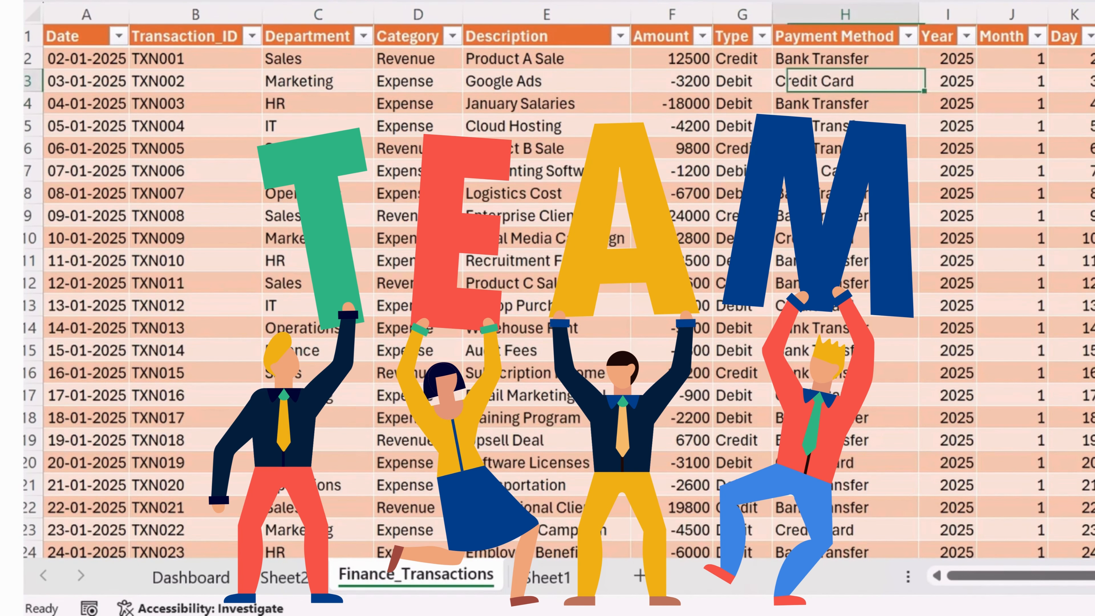
pyautogui.press('Right')
pyautogui.press('Right')
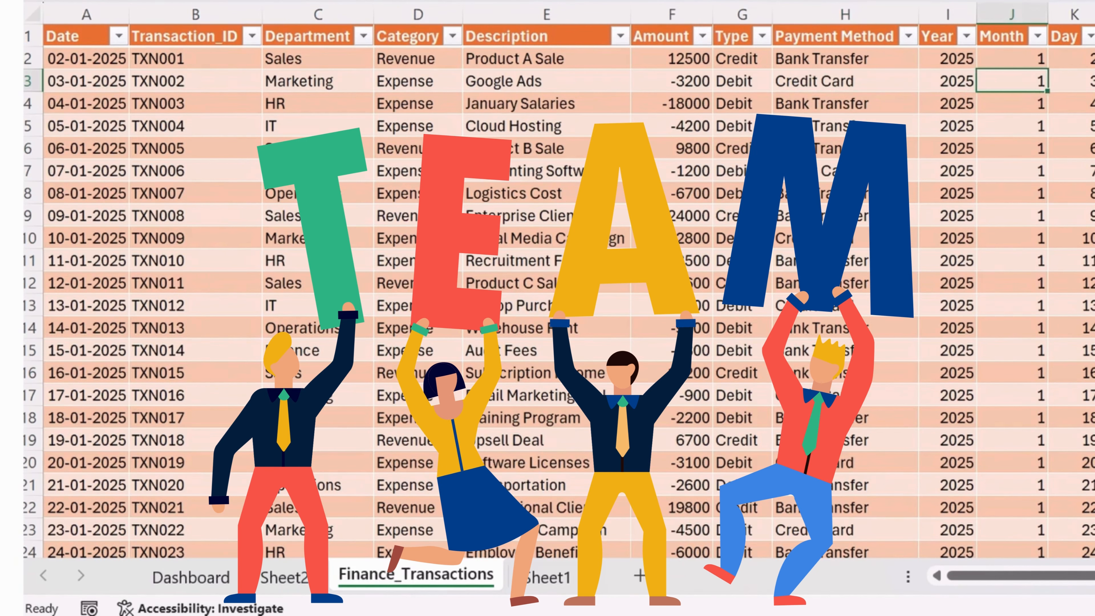
pyautogui.press('Right')
pyautogui.press('Left')
pyautogui.press('Left')
pyautogui.press('Left')
pyautogui.press('Up')
pyautogui.press('Up')
pyautogui.press('Left')
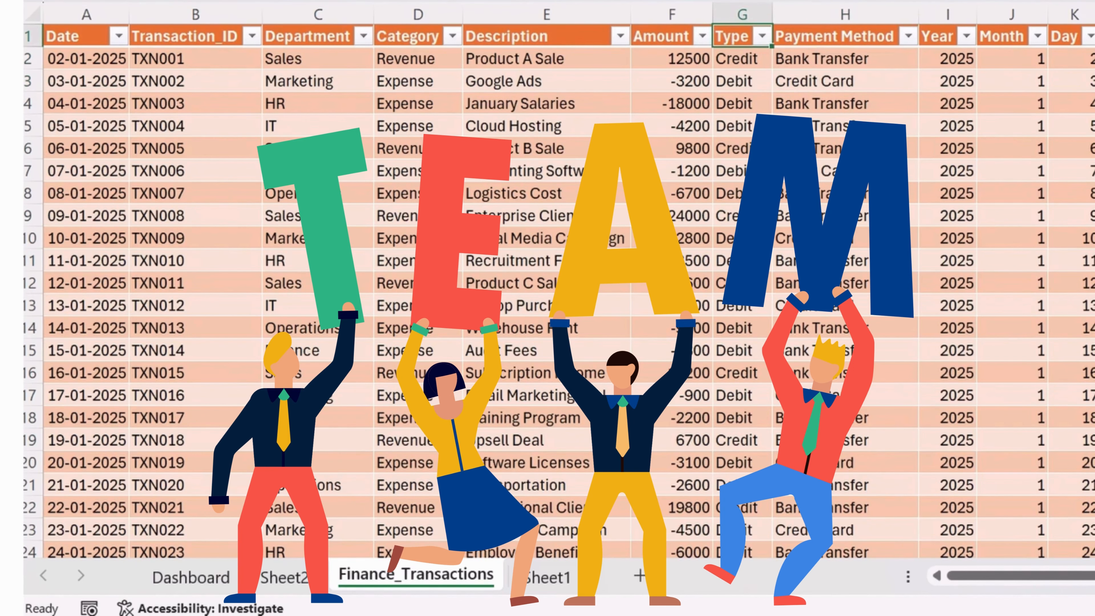
pyautogui.press('Right')
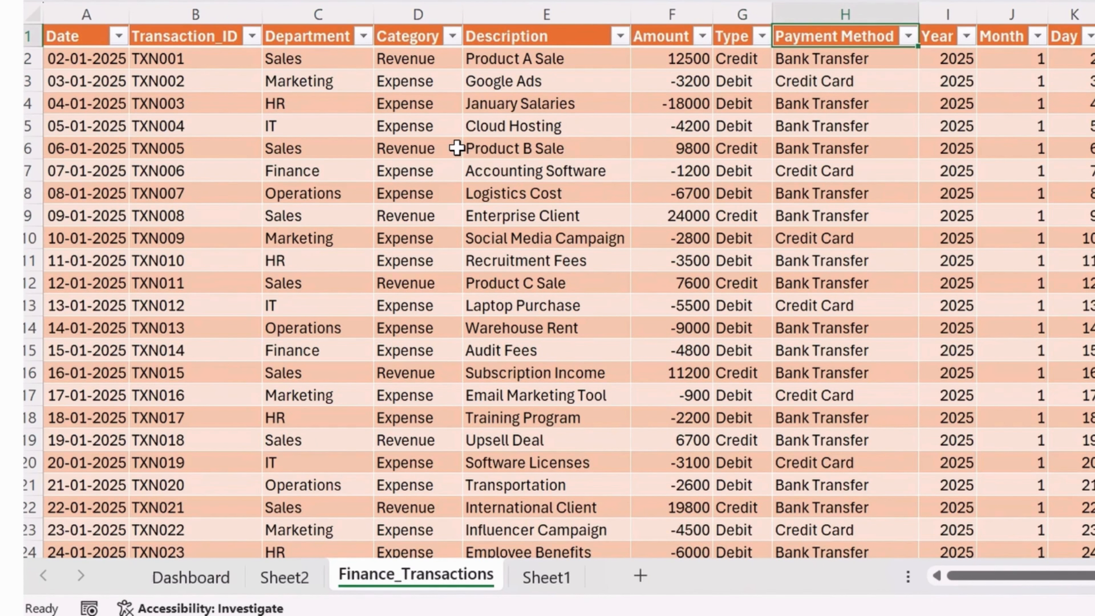
# Check which values the Payment Method column's filter list offers, leaving the filter unchanged.
pyautogui.hotkey('alt', 'Down')
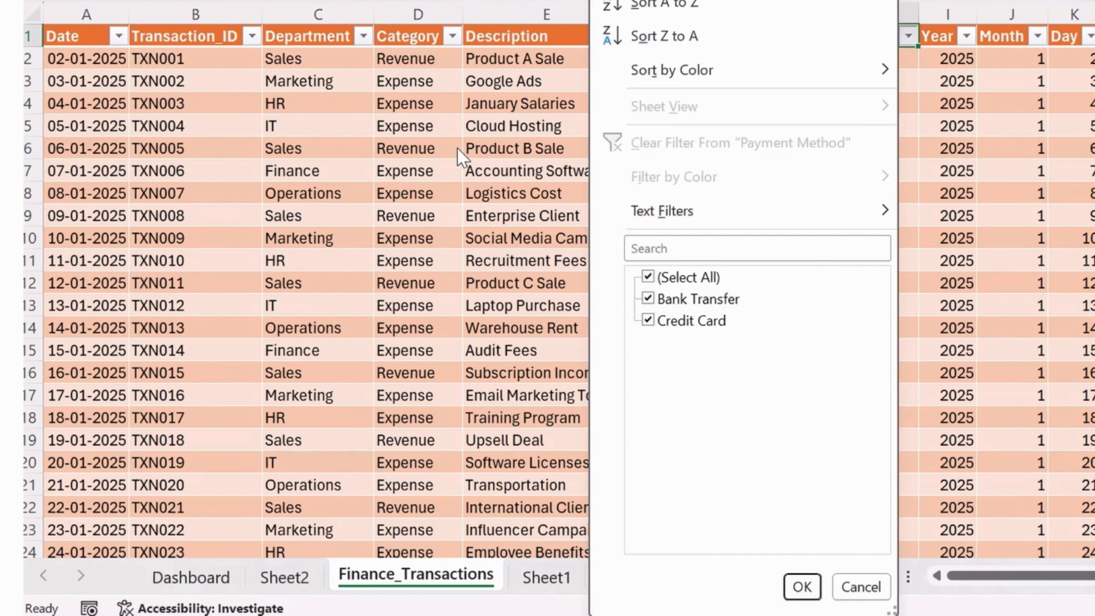
pyautogui.press('Escape')
pyautogui.press('Right')
pyautogui.press('Right')
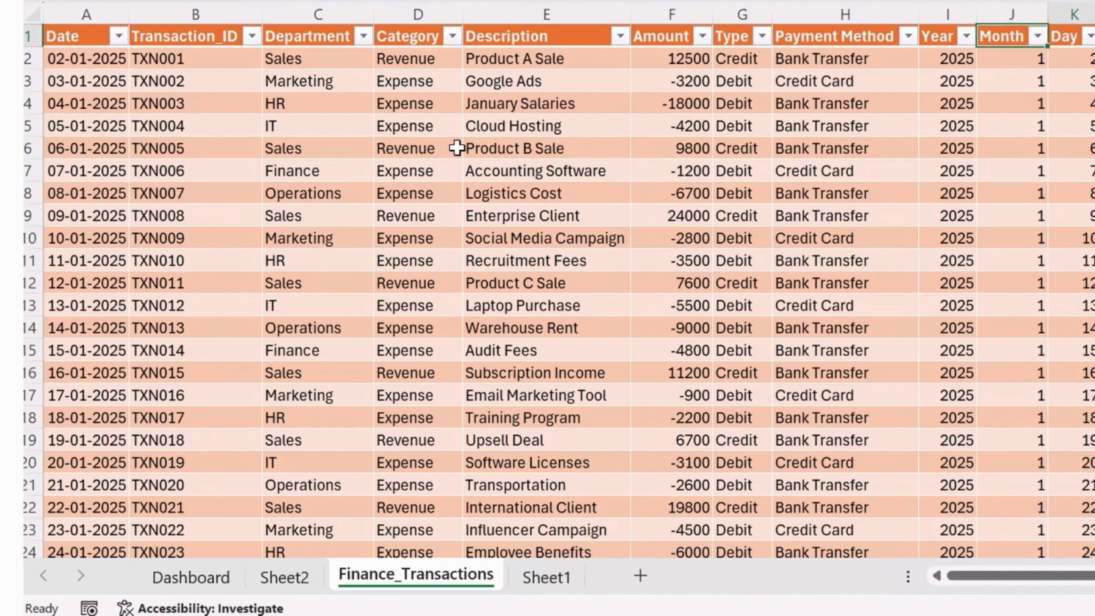
# Fill the Type and Payment Method header cells in the Finance_Transactions table with light blue.
pyautogui.press('Left')
pyautogui.press('Left')
pyautogui.press('Left')
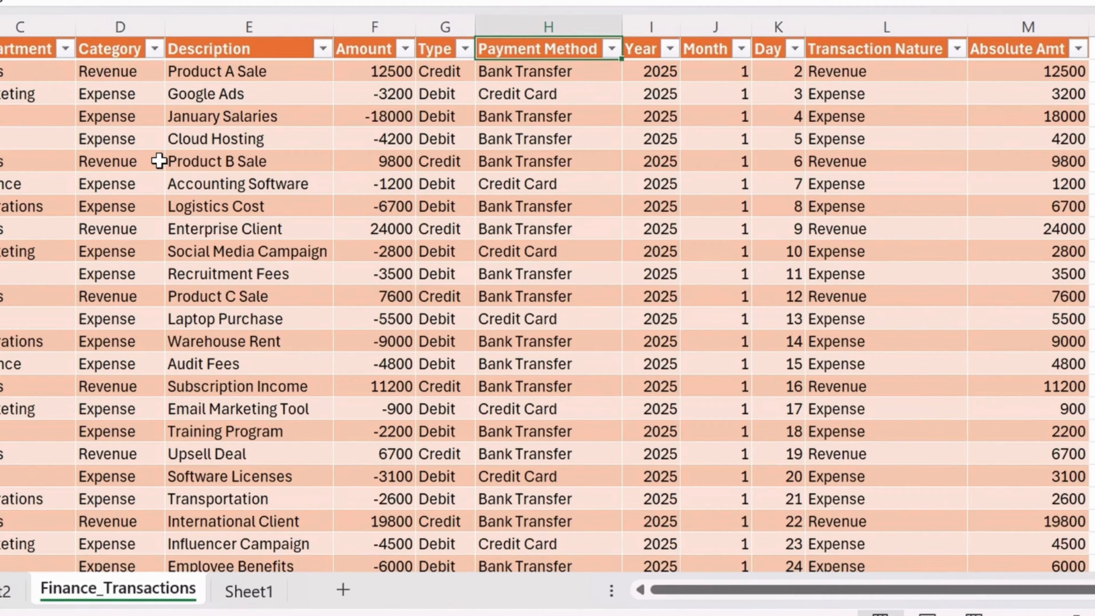
pyautogui.hotkey('shift', 'Left')
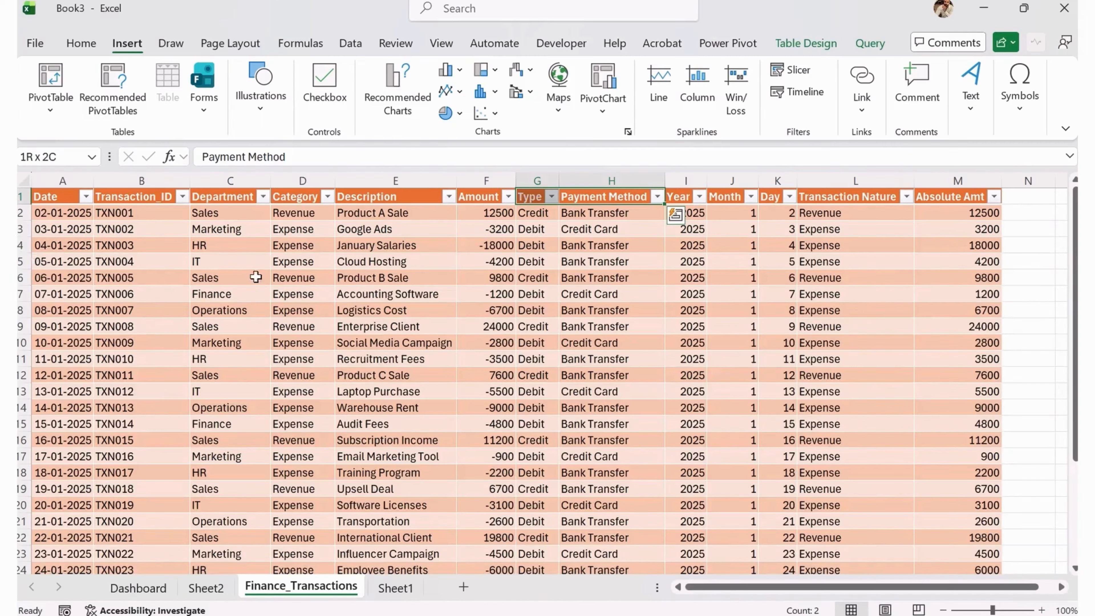
pyautogui.click(86, 43)
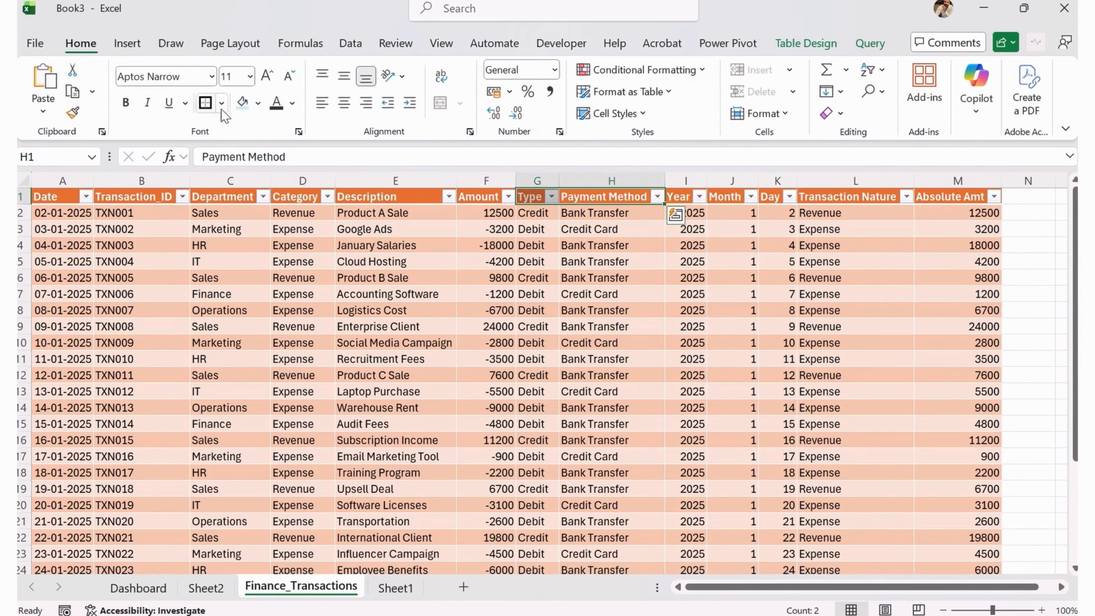
pyautogui.click(242, 106)
pyautogui.click(488, 242)
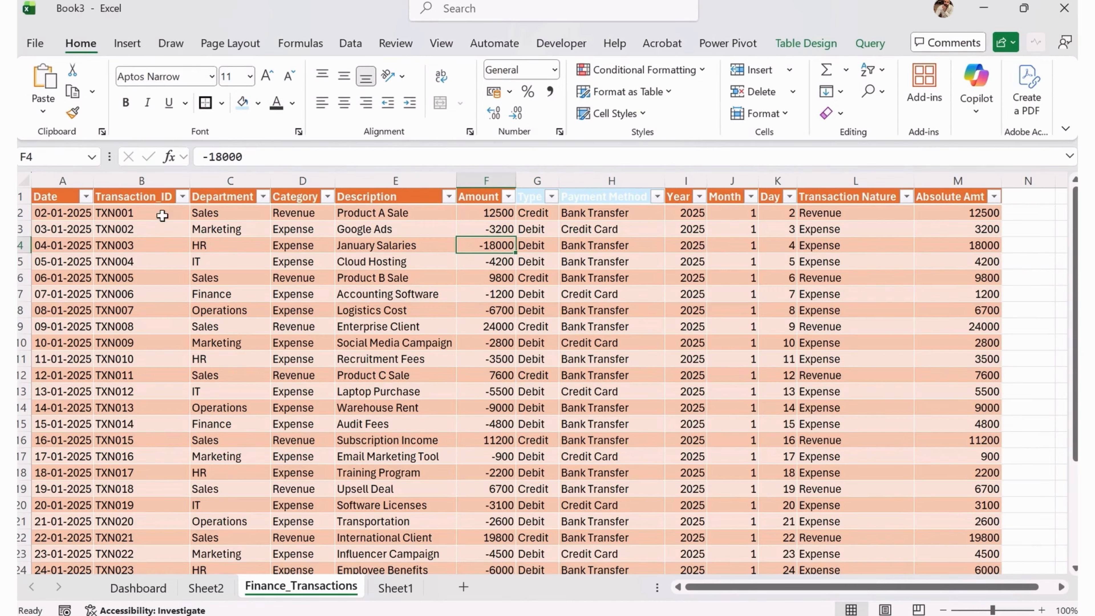
# Examine the Department, Month and Type columns of Finance_Transactions as possible slicer fields.
pyautogui.click(235, 198)
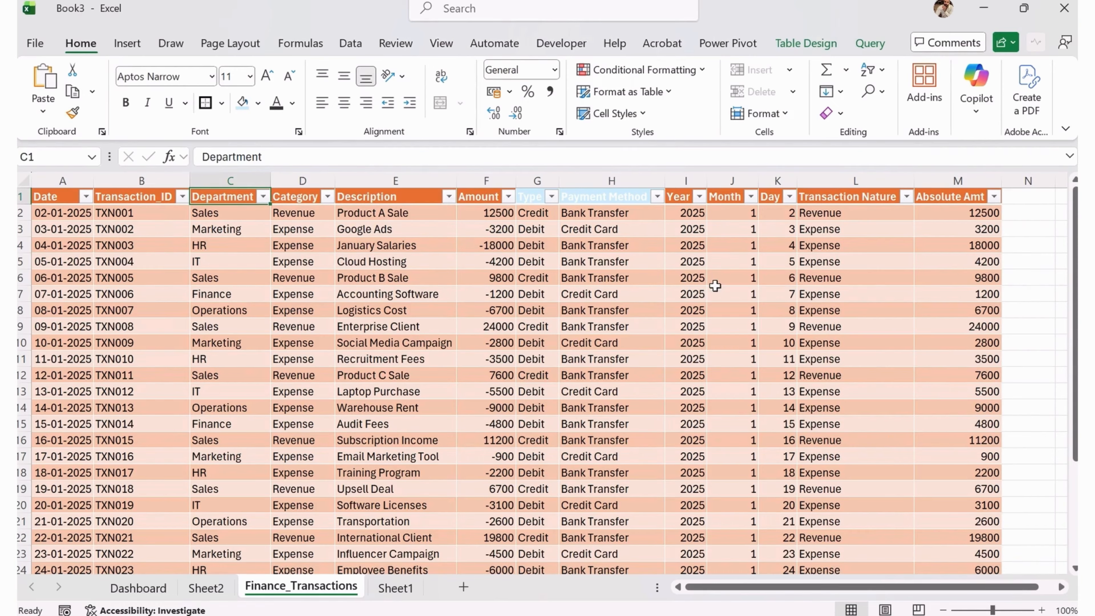
pyautogui.click(749, 248)
pyautogui.click(732, 180)
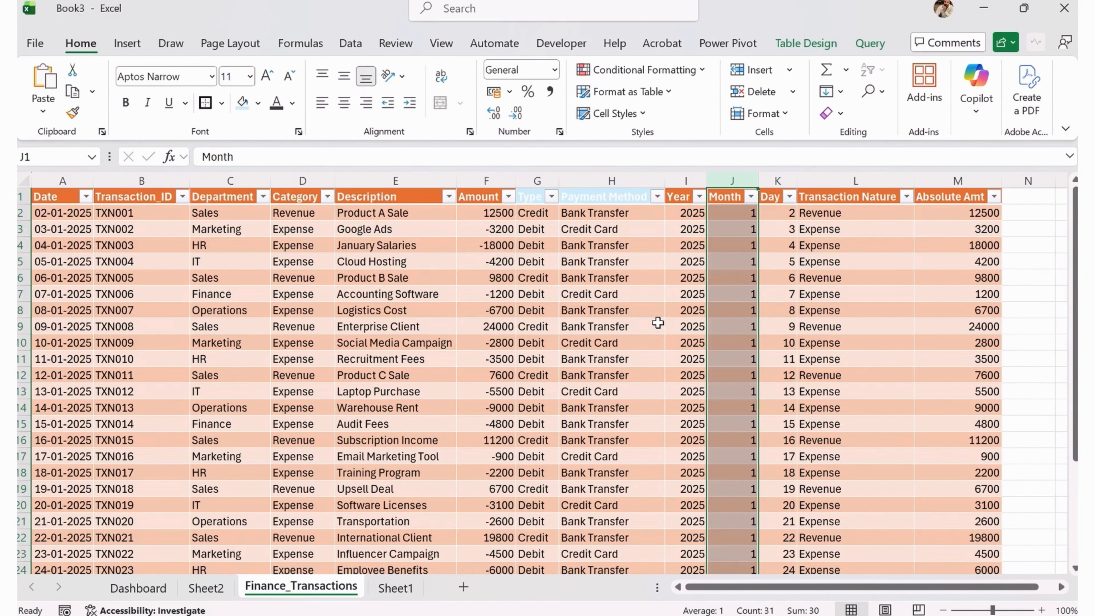
pyautogui.click(542, 244)
pyautogui.click(536, 181)
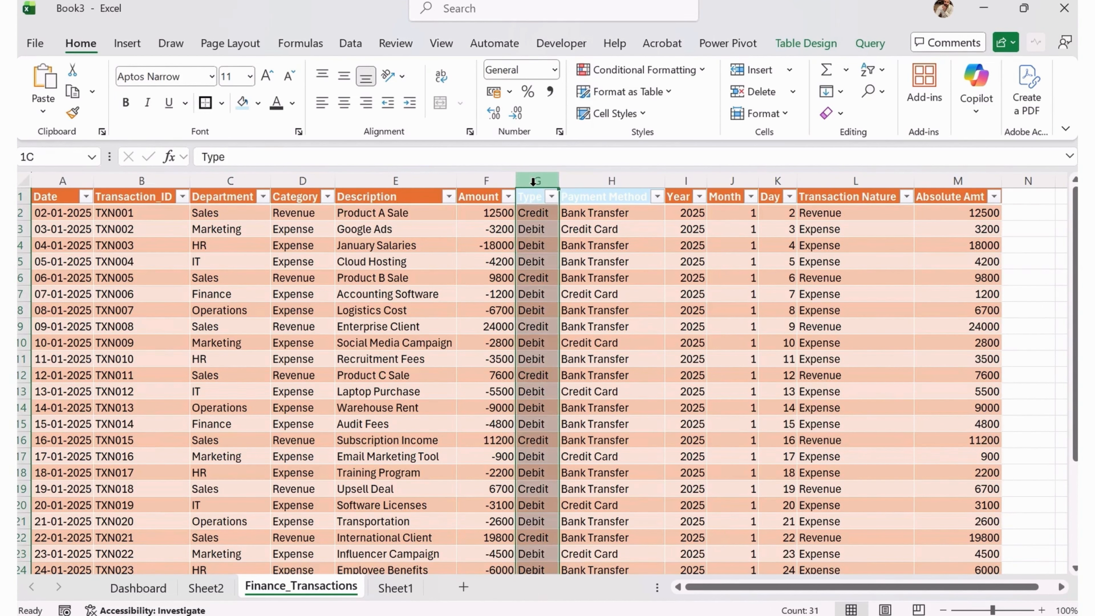
pyautogui.click(623, 201)
# Insert a slicer for the Type field from the Revenue total pivot table on Sheet2.
pyautogui.click(134, 588)
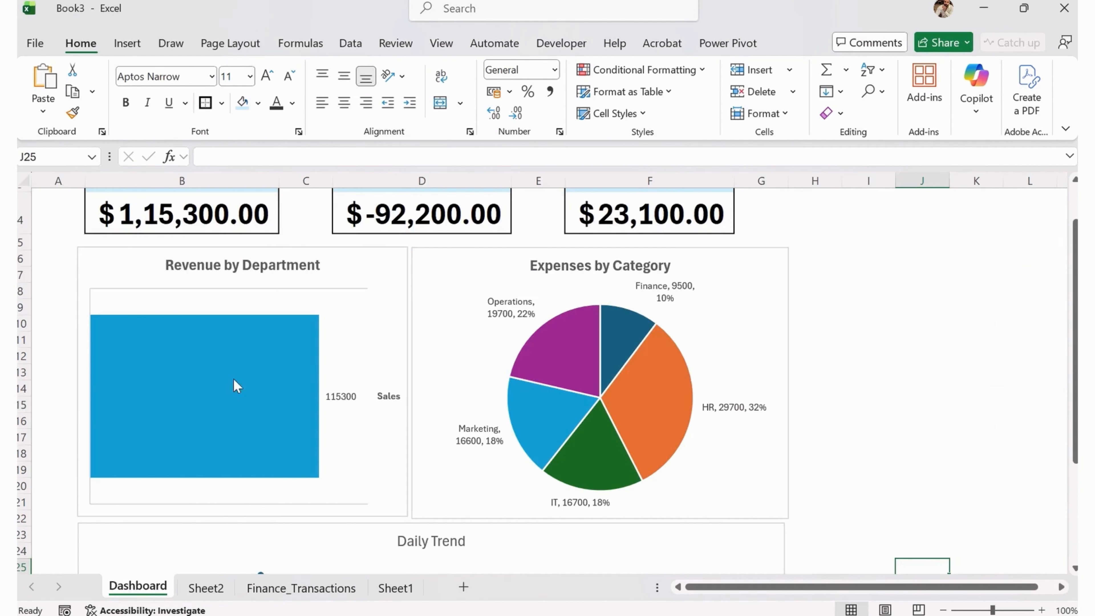
pyautogui.click(127, 43)
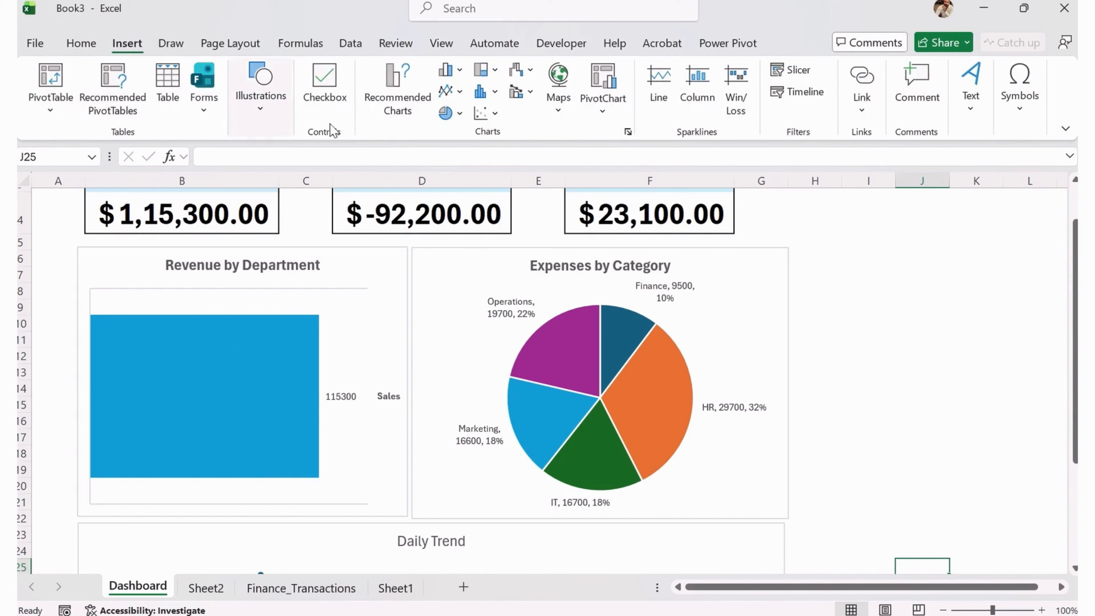
pyautogui.click(206, 587)
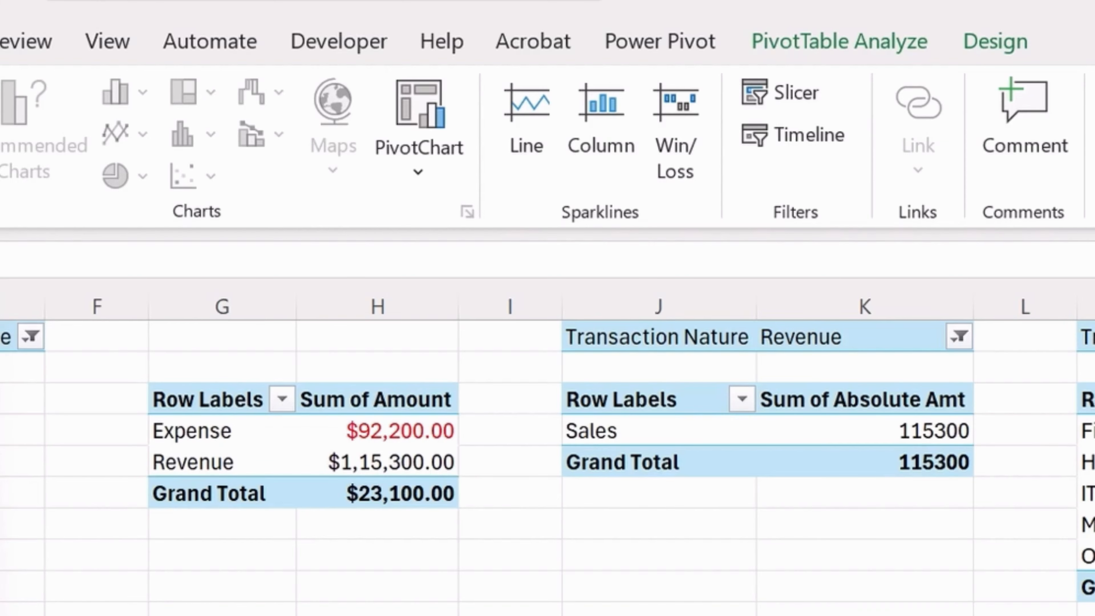
pyautogui.click(780, 92)
pyautogui.click(313, 153)
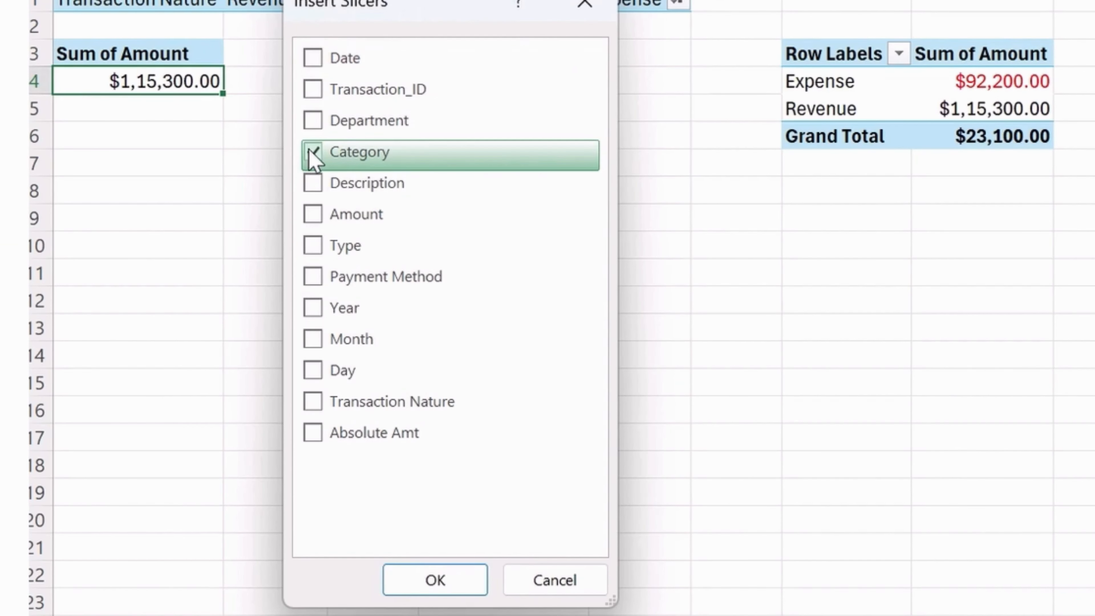
pyautogui.click(313, 154)
pyautogui.click(313, 248)
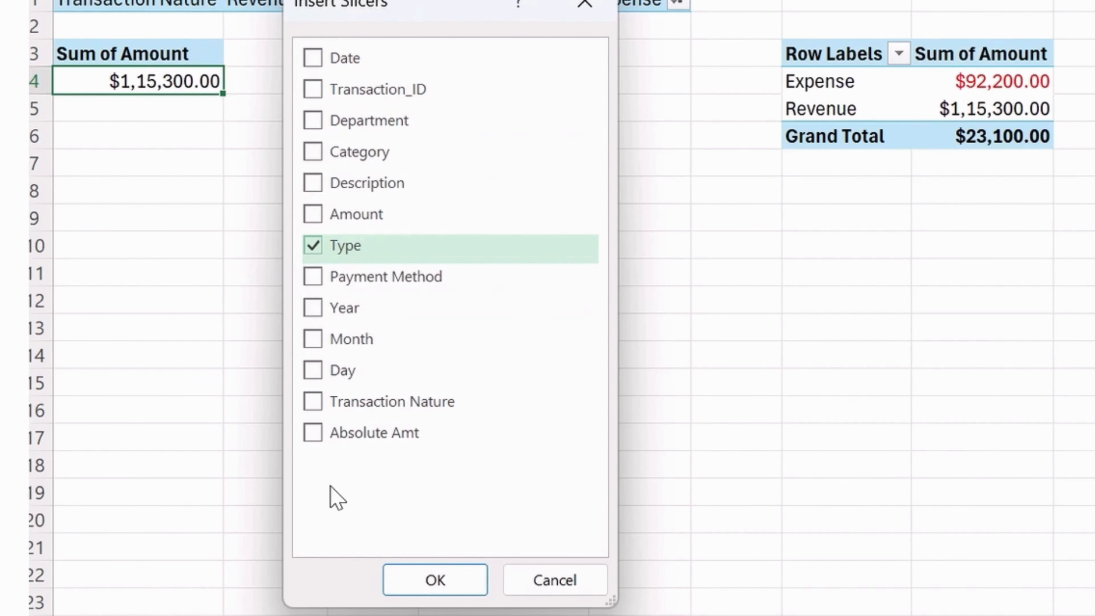
pyautogui.click(436, 579)
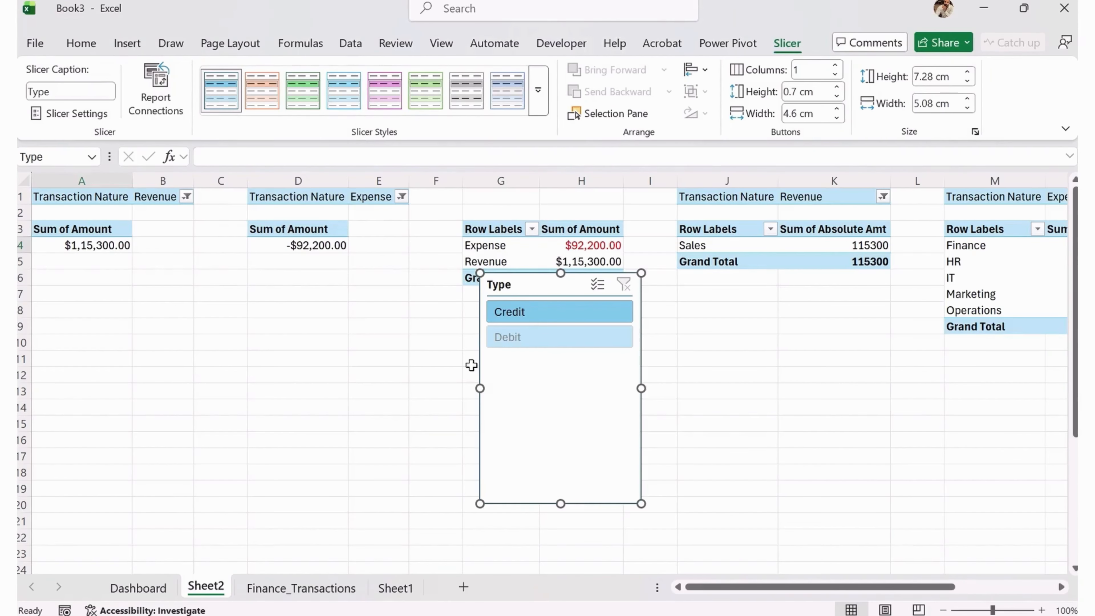
# Cut the Type slicer from Sheet2 and paste it onto the Dashboard sheet.
pyautogui.press('Delete')
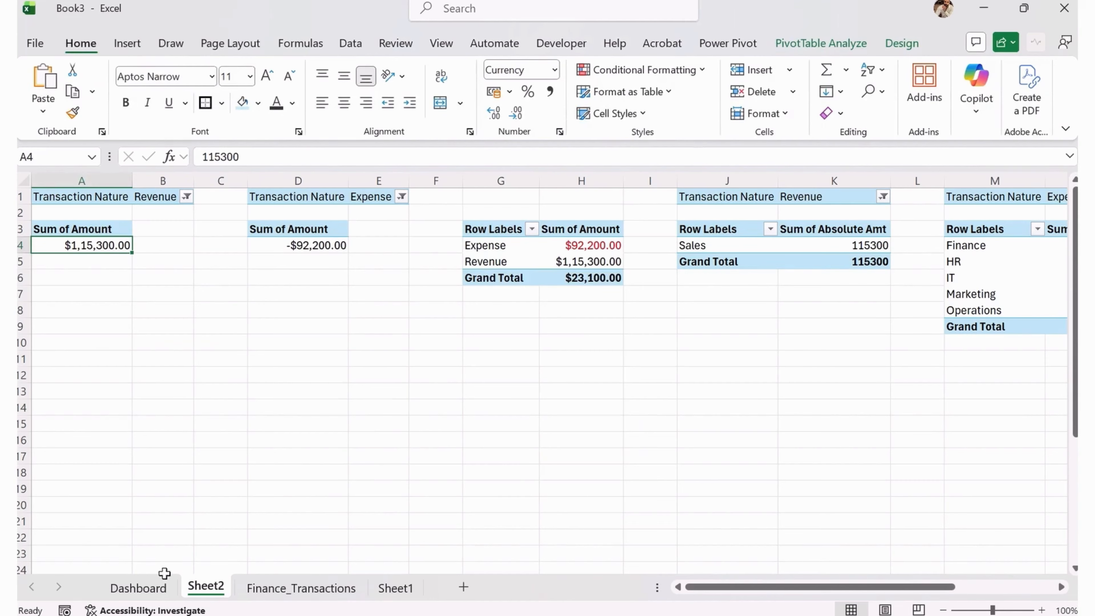
pyautogui.click(161, 585)
pyautogui.scroll(-4, 447, 360)
pyautogui.scroll(4, 750, 383)
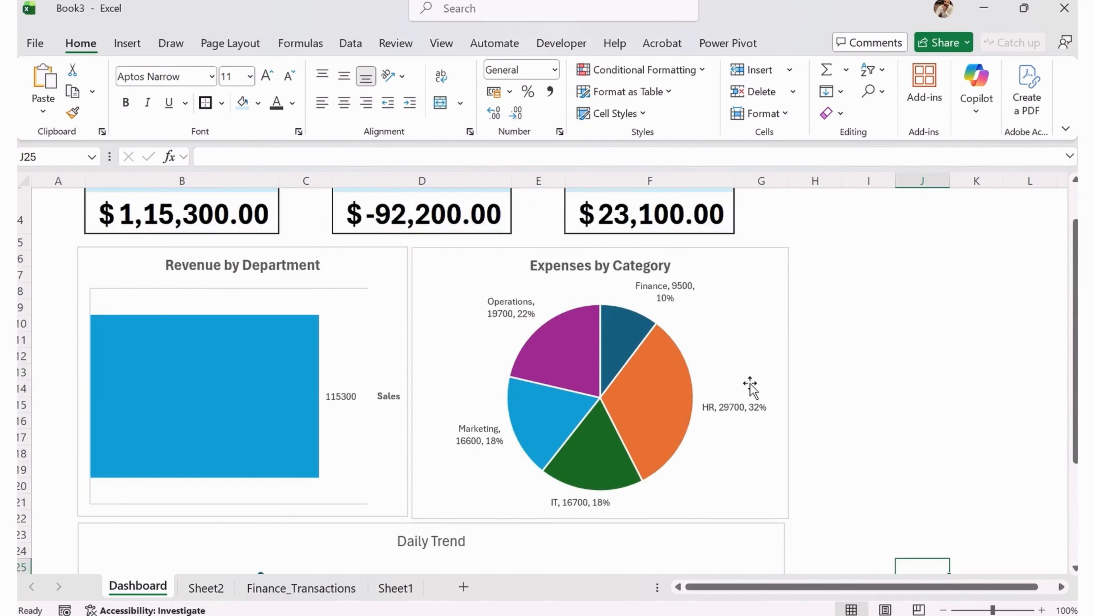
pyautogui.scroll(2, 750, 384)
pyautogui.scroll(-4, 810, 269)
pyautogui.hotkey('ctrl', 'v')
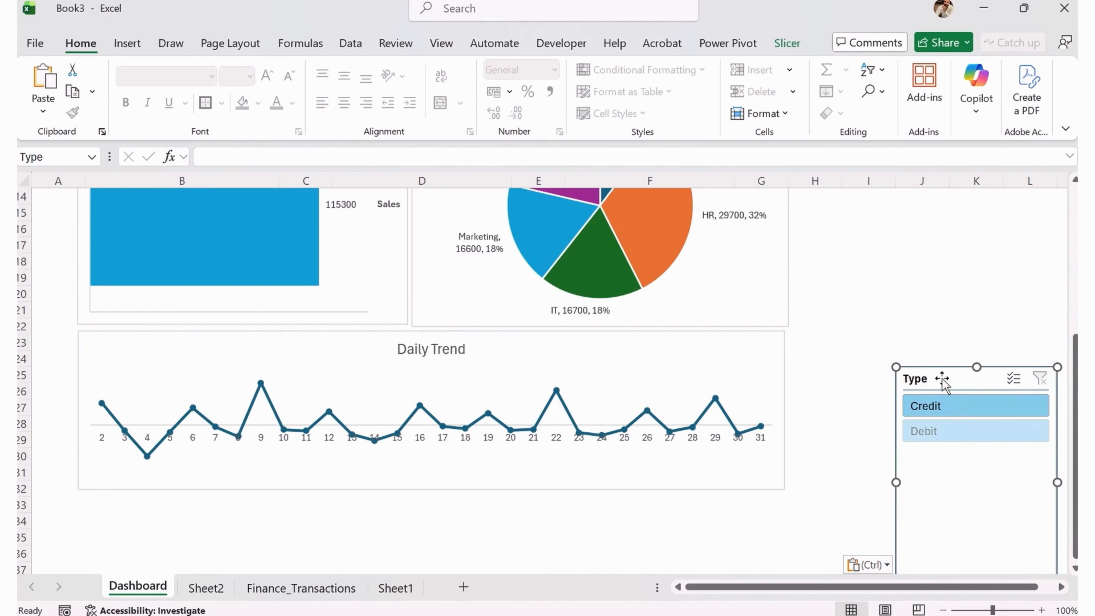
# Place the Type slicer just right of the pie chart and shorten it to roughly fit its two buttons.
pyautogui.moveTo(945, 437); pyautogui.dragTo(857, 284)
pyautogui.moveTo(868, 225); pyautogui.dragTo(846, 233)
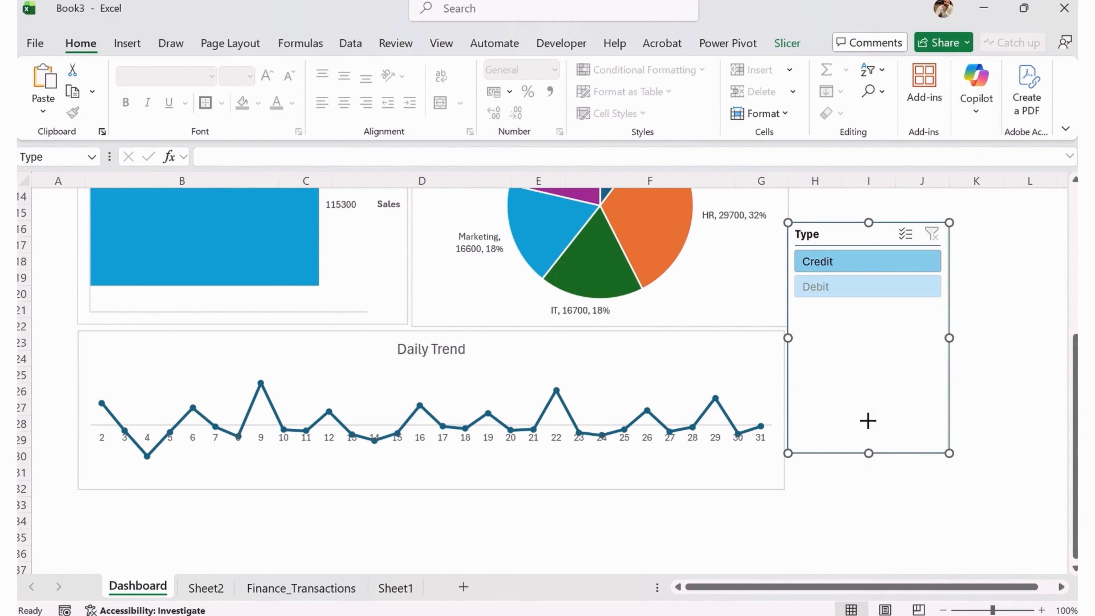
pyautogui.moveTo(867, 420); pyautogui.dragTo(868, 330)
# Connect the Type slicer to every pivot table on Sheet2: PivotTable3, 4, 5, 6, 8 and 9.
pyautogui.rightClick(852, 245)
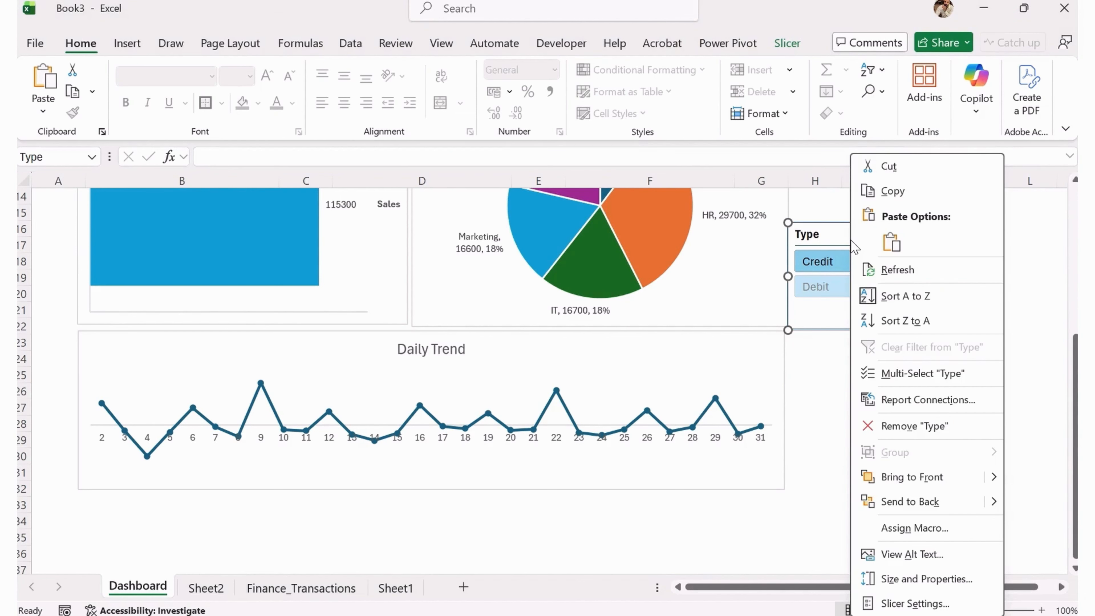
pyautogui.click(915, 401)
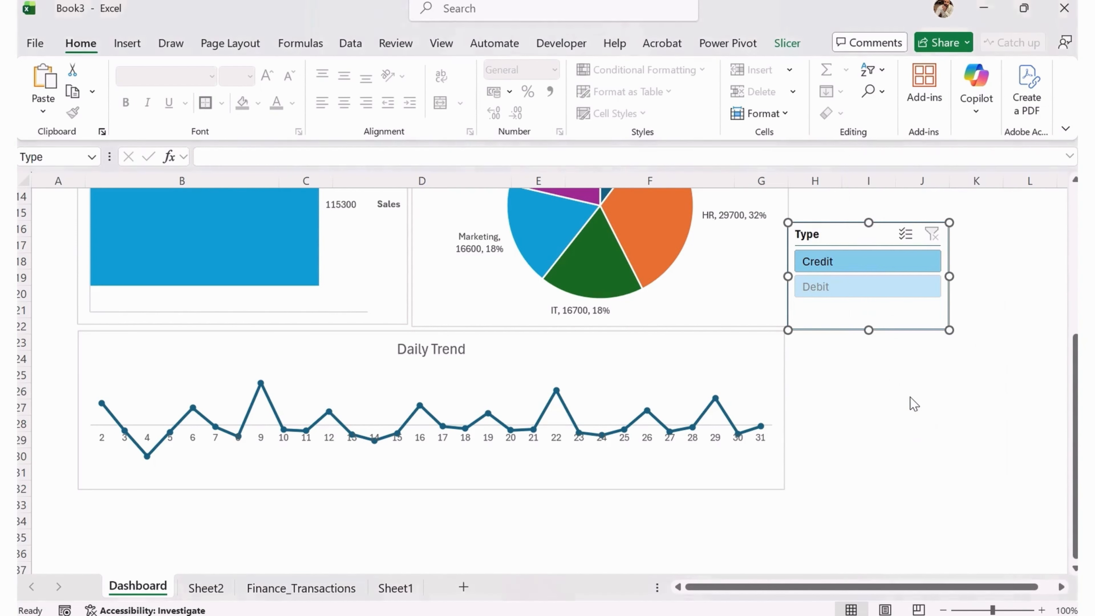
pyautogui.moveTo(821, 340); pyautogui.dragTo(397, 199)
pyautogui.click(357, 291)
pyautogui.click(357, 314)
pyautogui.moveTo(635, 351); pyautogui.dragTo(666, 554)
pyautogui.click(357, 387)
pyautogui.click(357, 364)
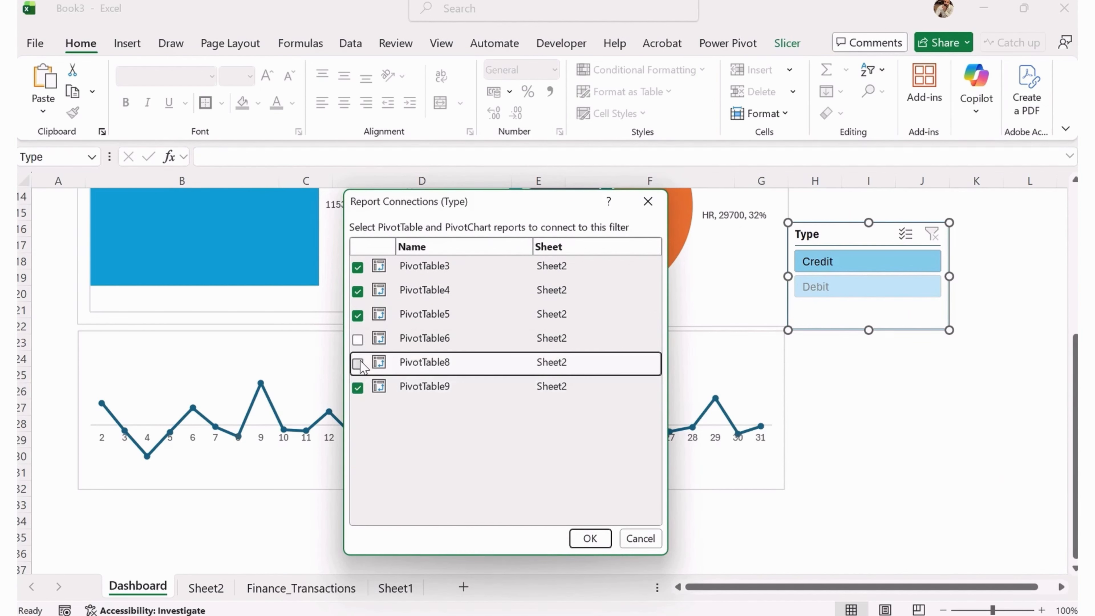
pyautogui.click(357, 339)
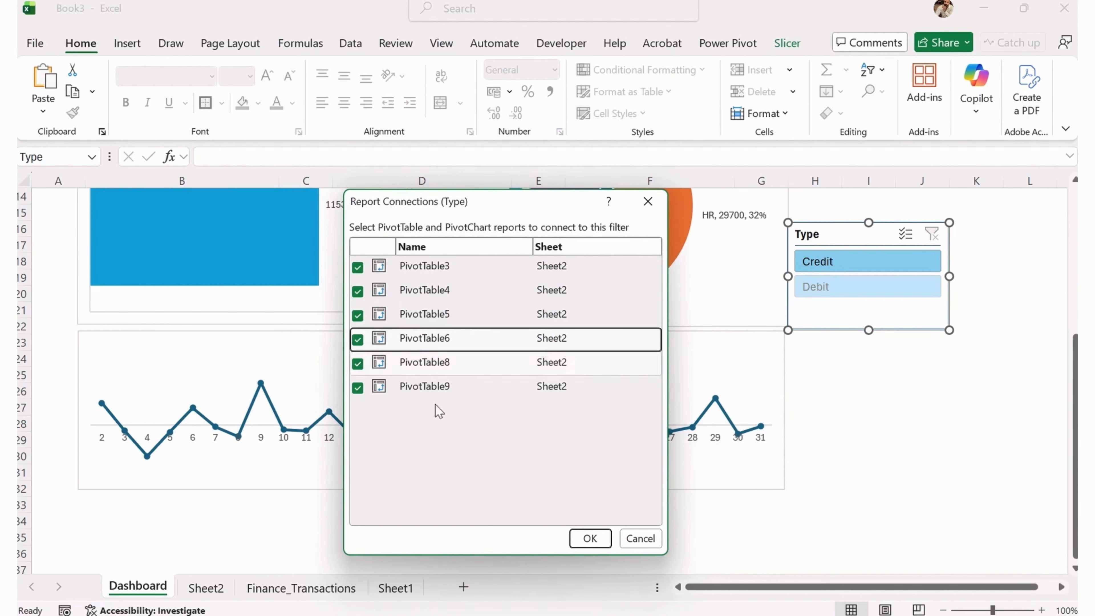
pyautogui.click(590, 537)
# Move the Type slicer beside the NET PROFIT card and narrow it to fit the row of cards.
pyautogui.click(883, 405)
pyautogui.scroll(3, 903, 412)
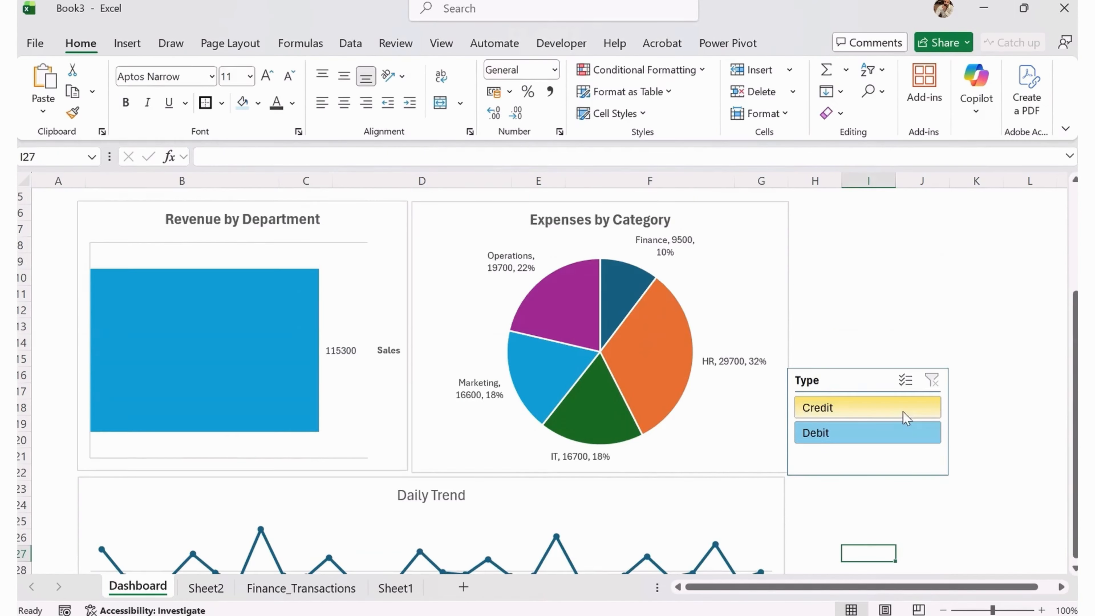
pyautogui.moveTo(814, 382); pyautogui.dragTo(731, 251)
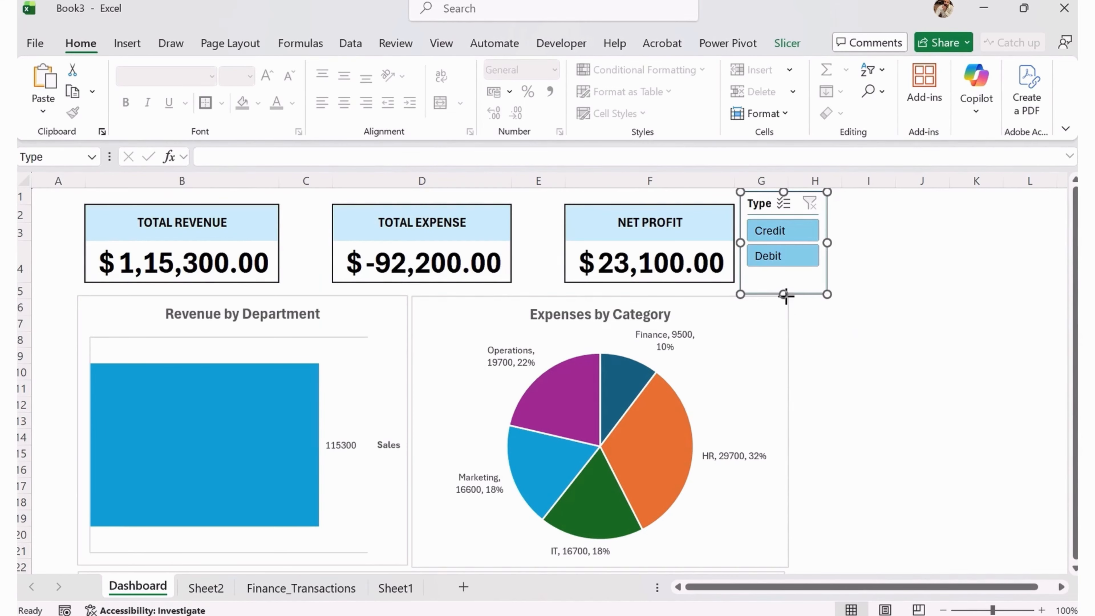
pyautogui.click(828, 343)
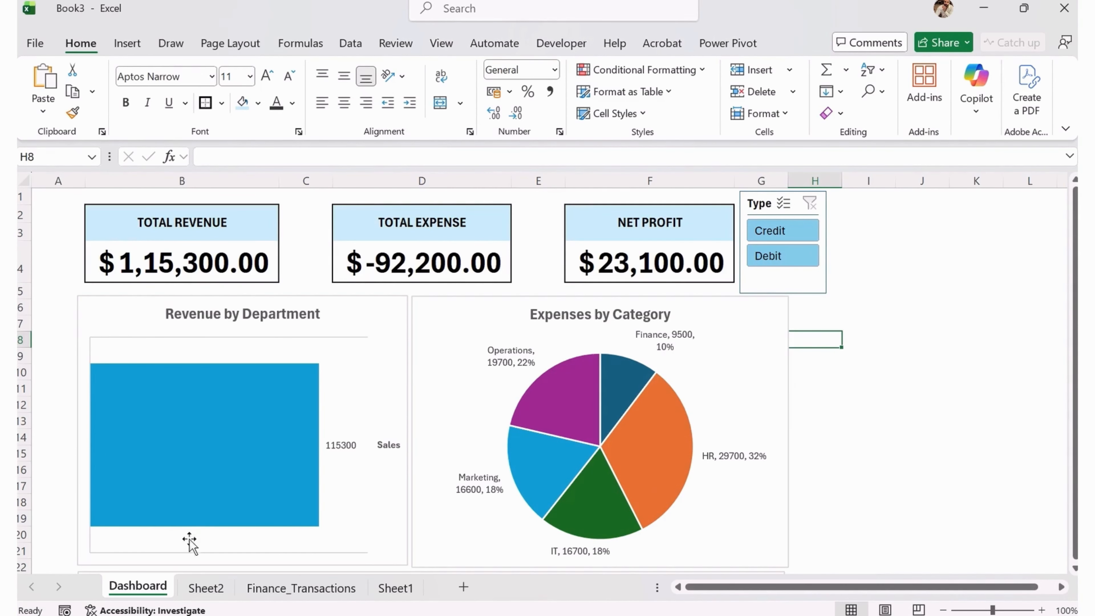
# Check the Payment Method column and its filter values in Finance_Transactions, and return to the Dashboard sheet.
pyautogui.click(206, 588)
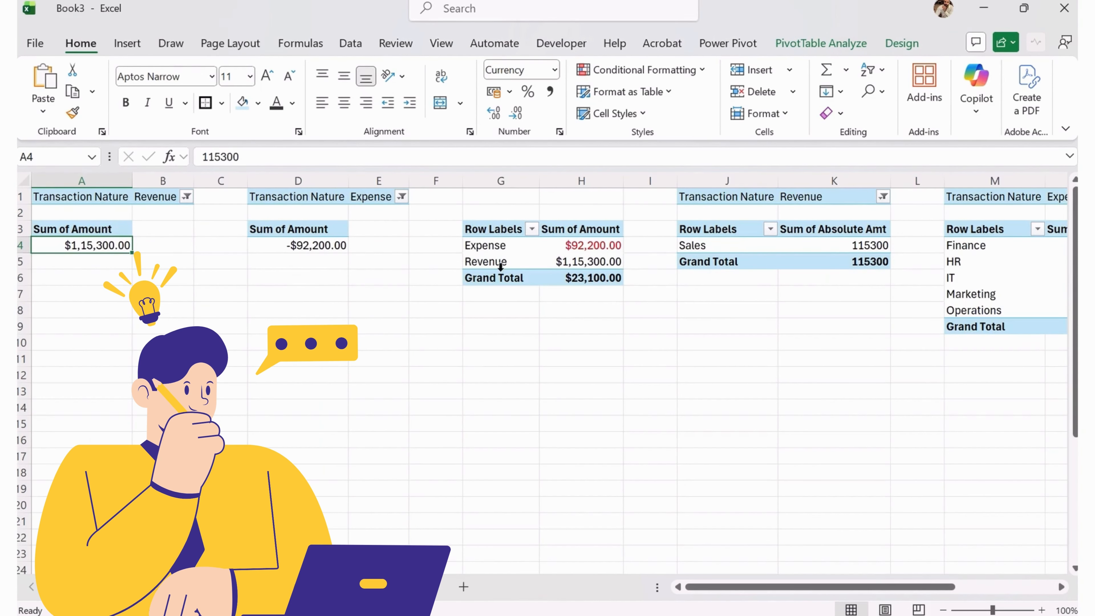
pyautogui.click(268, 588)
pyautogui.click(601, 228)
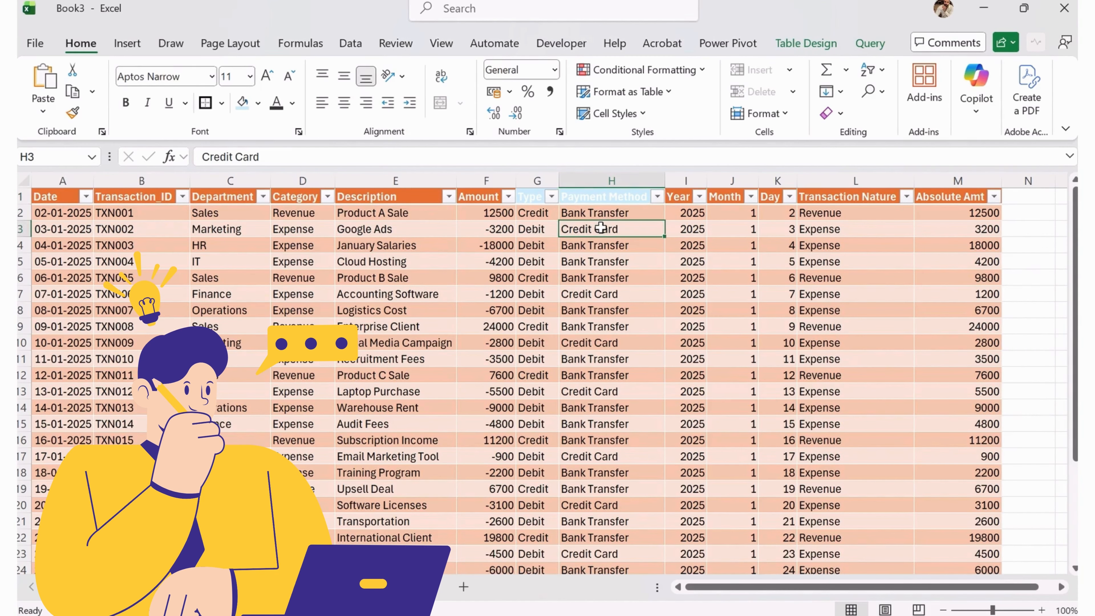
pyautogui.click(657, 197)
pyautogui.click(139, 588)
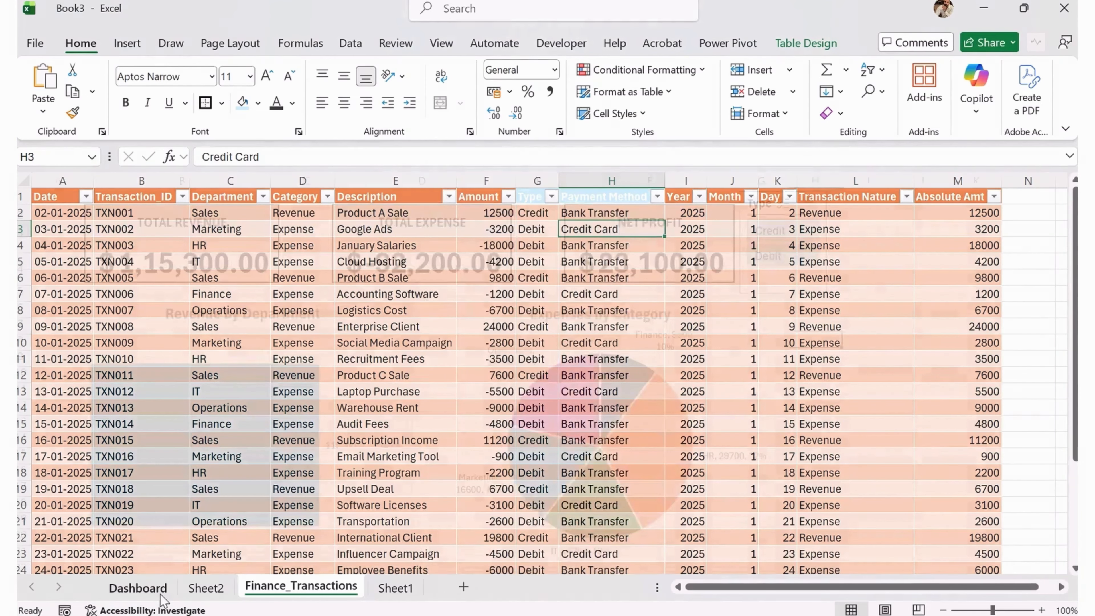
pyautogui.click(139, 588)
# Draw a rectangle about 24.4 cm wide and 12.3 cm high over the Dashboard's cards, Type slicer and upper charts.
pyautogui.click(807, 286)
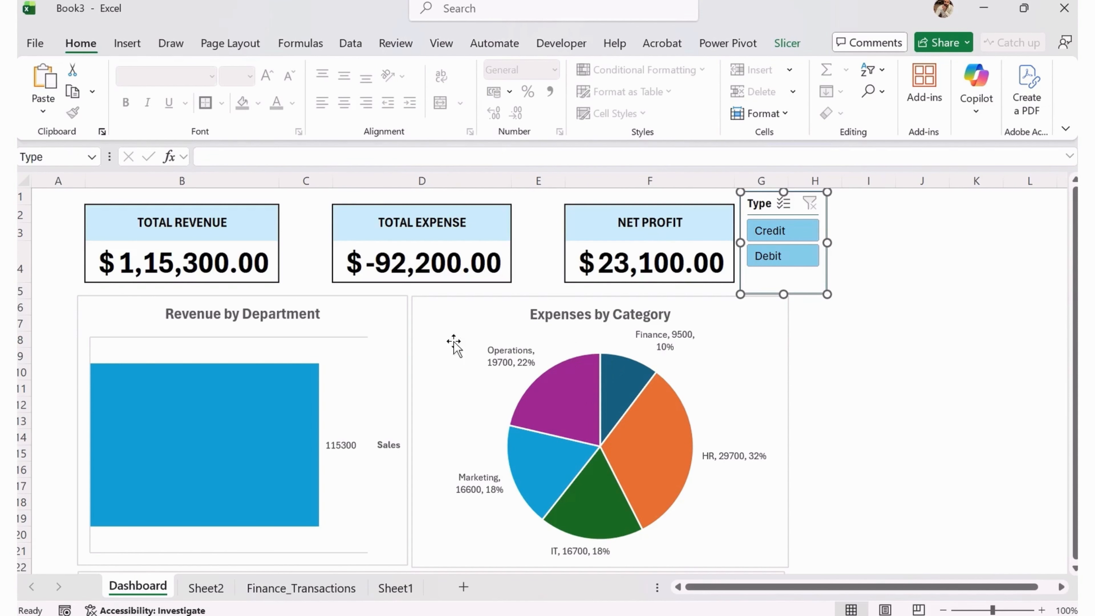
pyautogui.click(361, 318)
pyautogui.scroll(-1, 379, 363)
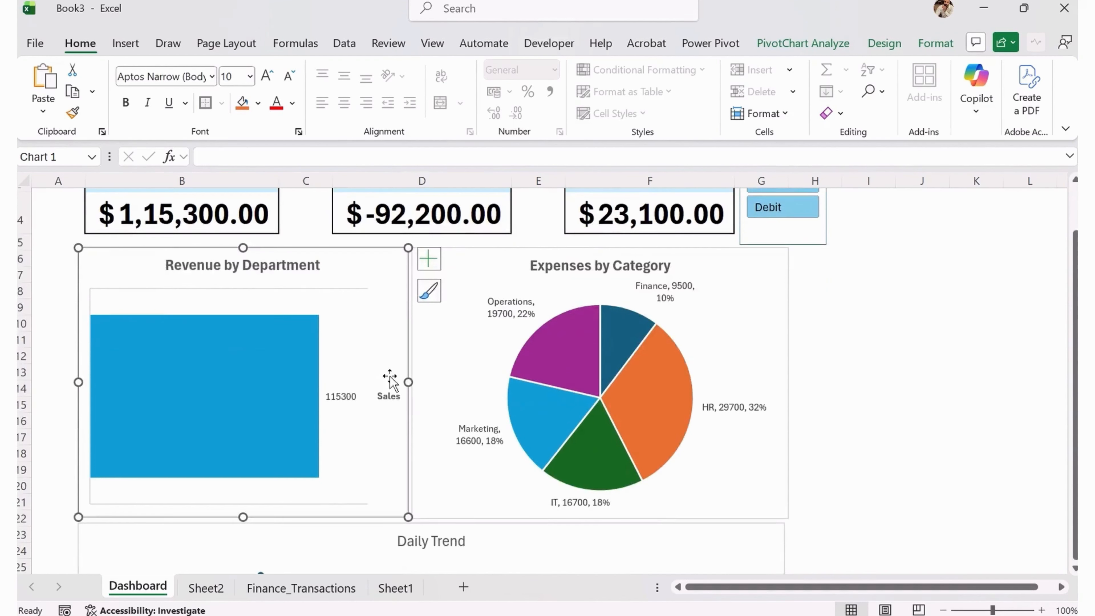
pyautogui.scroll(1, 390, 379)
pyautogui.click(126, 43)
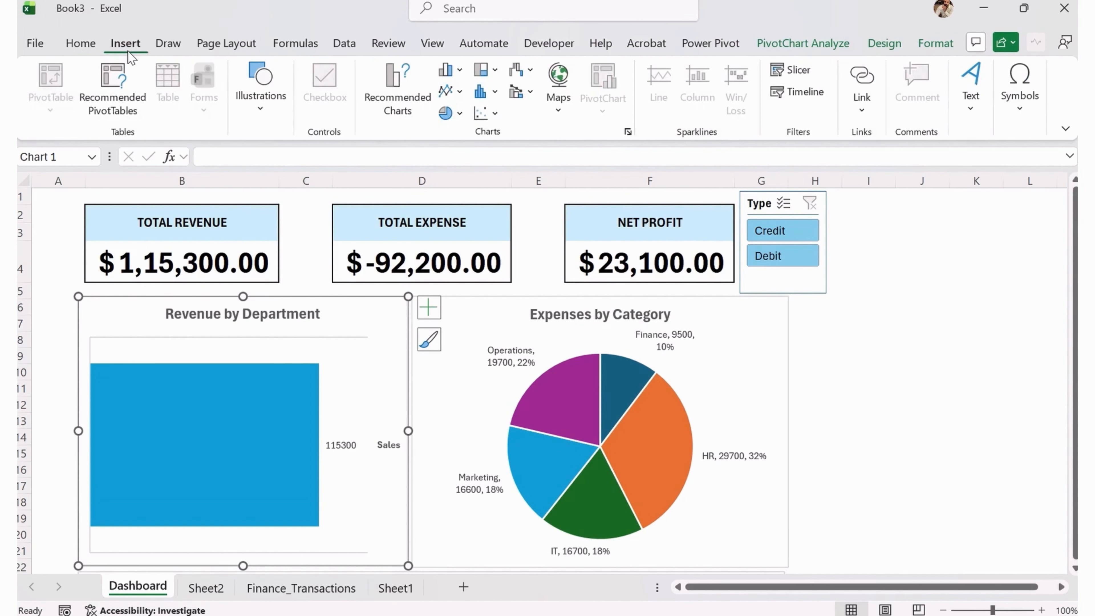
pyautogui.click(257, 117)
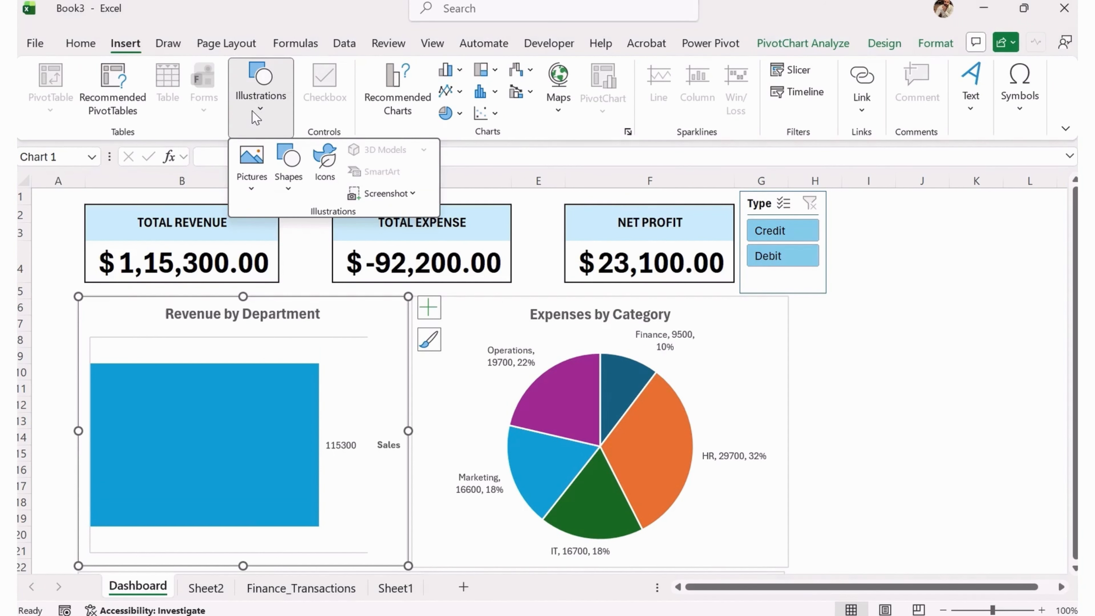
pyautogui.click(287, 190)
pyautogui.click(335, 237)
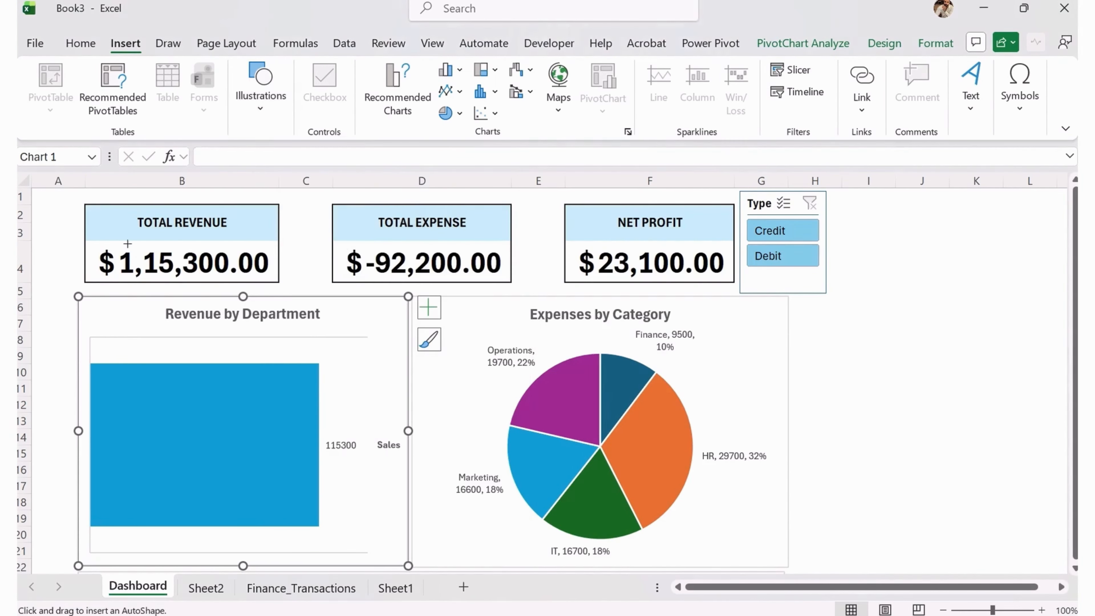
pyautogui.moveTo(74, 197)
pyautogui.mouseDown()
pyautogui.moveTo(726, 569)
pyautogui.moveTo(848, 536)
pyautogui.moveTo(844, 554)
pyautogui.mouseUp()
# Stretch the rectangle below the Daily Trend chart and up to the sheet's top edge, making it about 17.55 cm high.
pyautogui.scroll(-3, 819, 535)
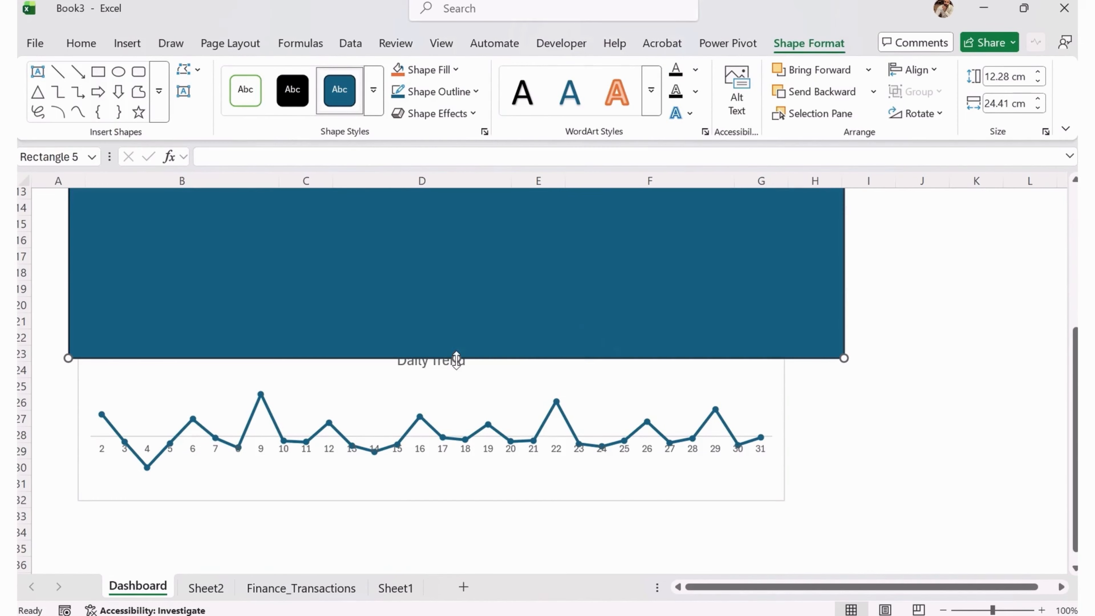
pyautogui.moveTo(457, 357); pyautogui.dragTo(496, 569)
pyautogui.scroll(3, 496, 432)
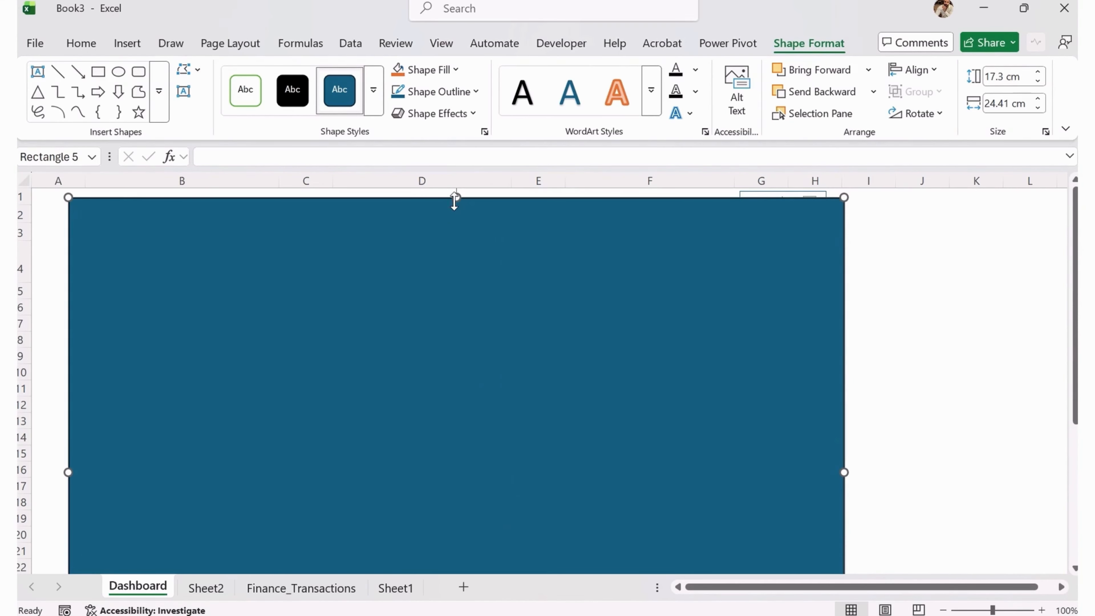
pyautogui.moveTo(455, 197); pyautogui.dragTo(456, 188)
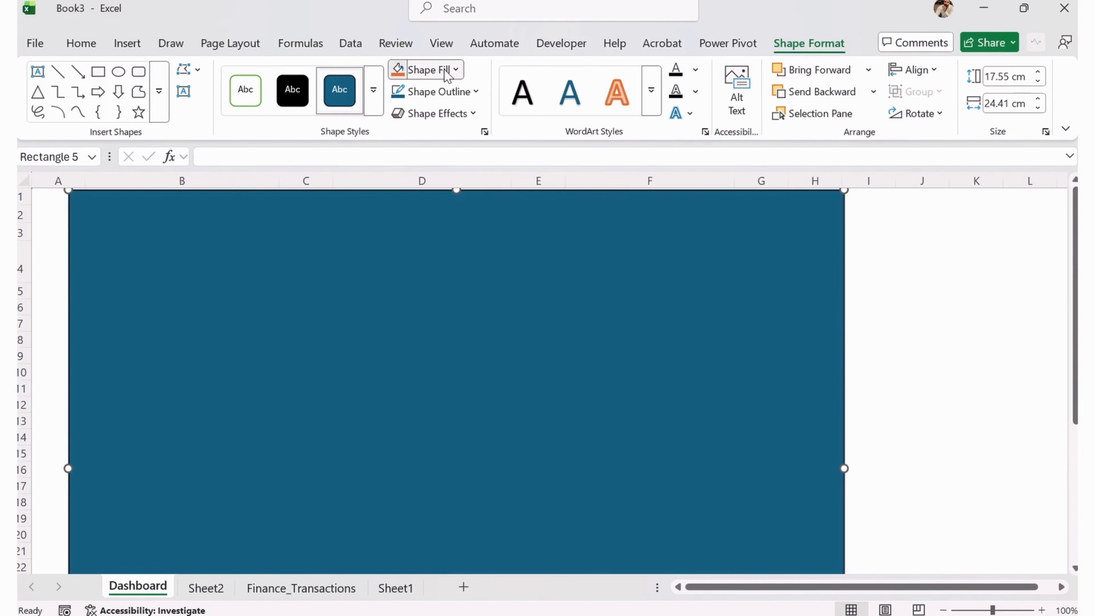
# Remove the rectangle's fill and set its outline weight to 6 pt to frame the dashboard.
pyautogui.click(431, 70)
pyautogui.click(484, 381)
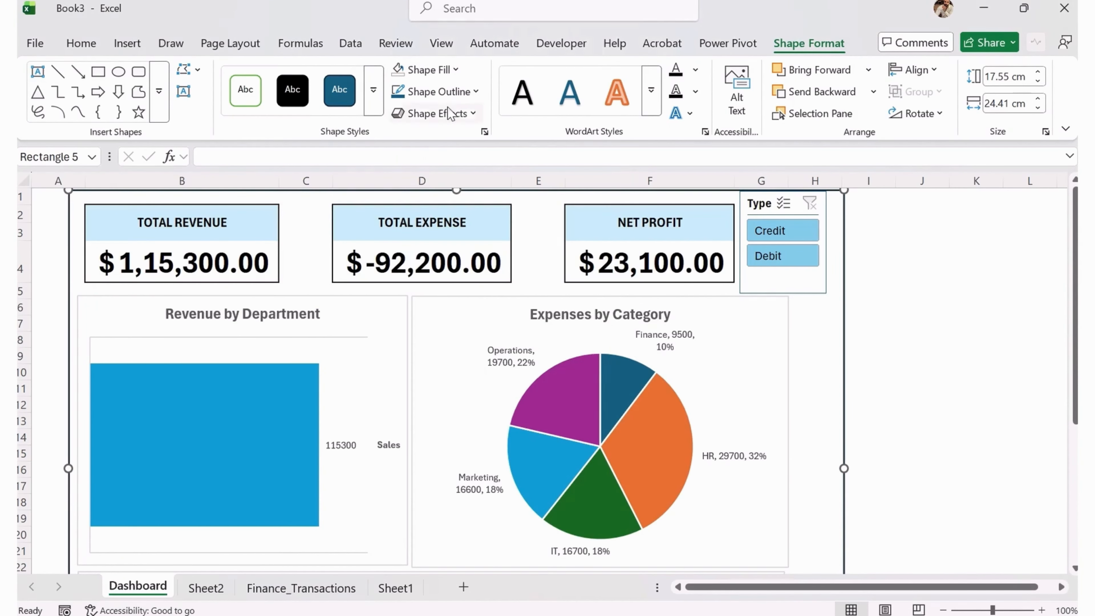
pyautogui.click(435, 92)
pyautogui.moveTo(474, 449)
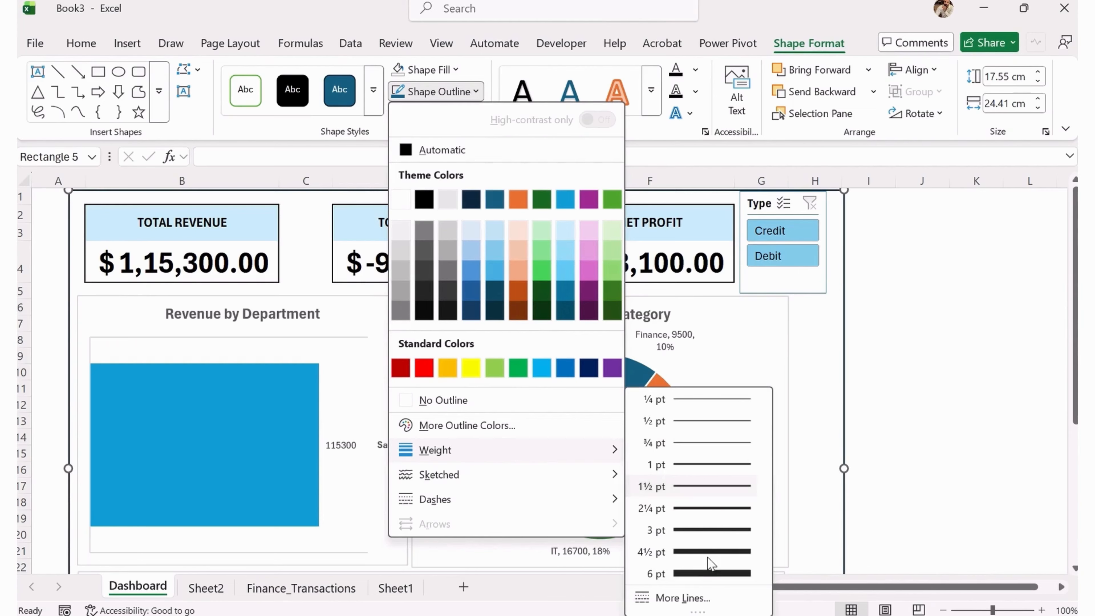
pyautogui.click(709, 567)
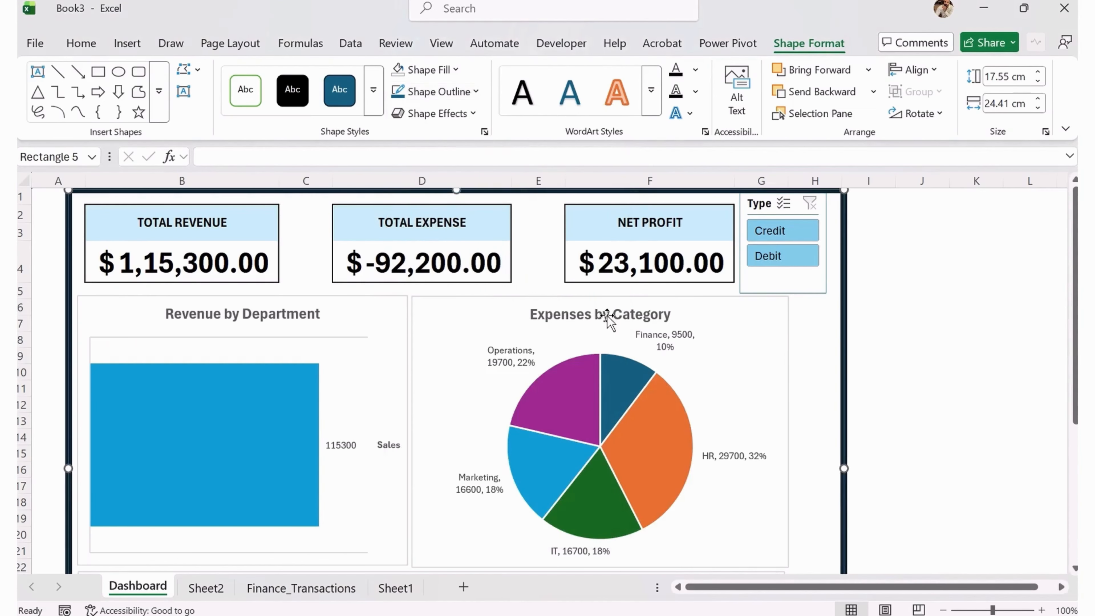
pyautogui.click(876, 220)
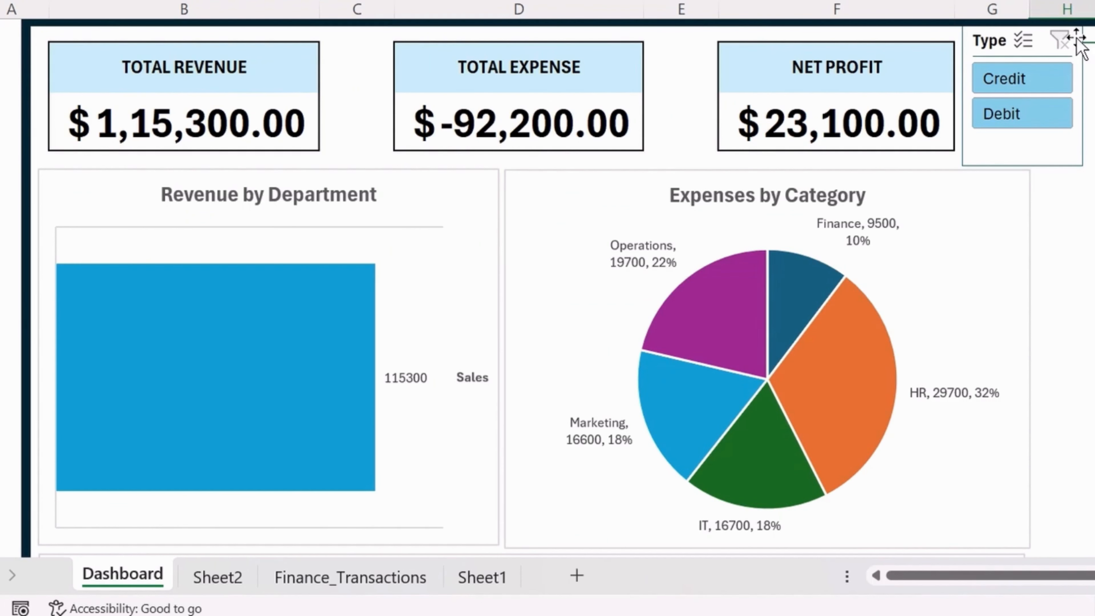
# Shift the Type slicer slightly inside the frame and shorten it to end just below the Debit button.
pyautogui.click(823, 202)
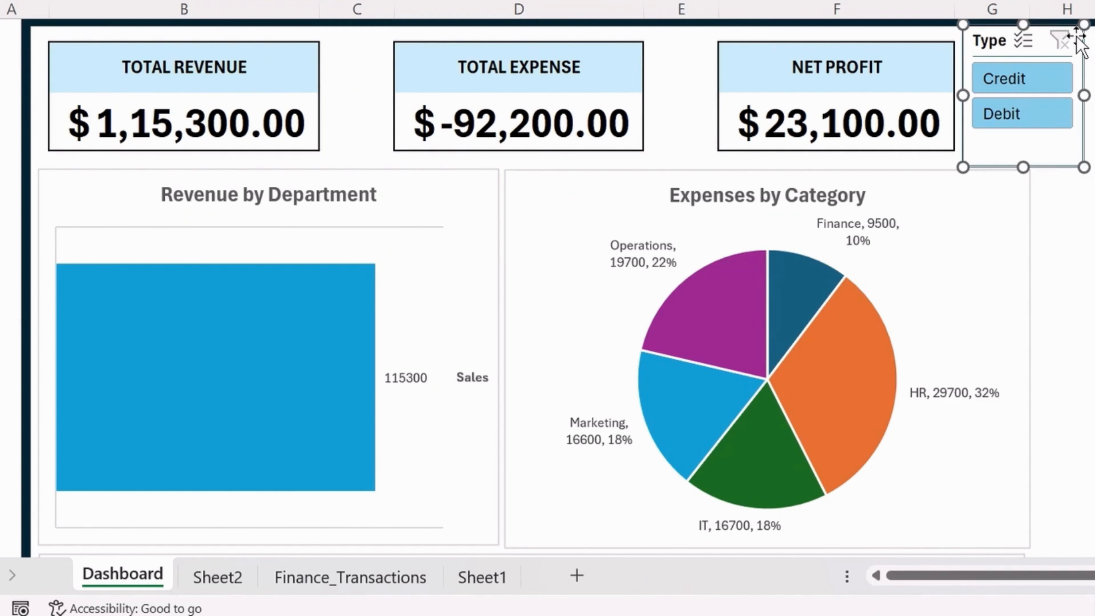
pyautogui.moveTo(1078, 41); pyautogui.dragTo(1088, 60)
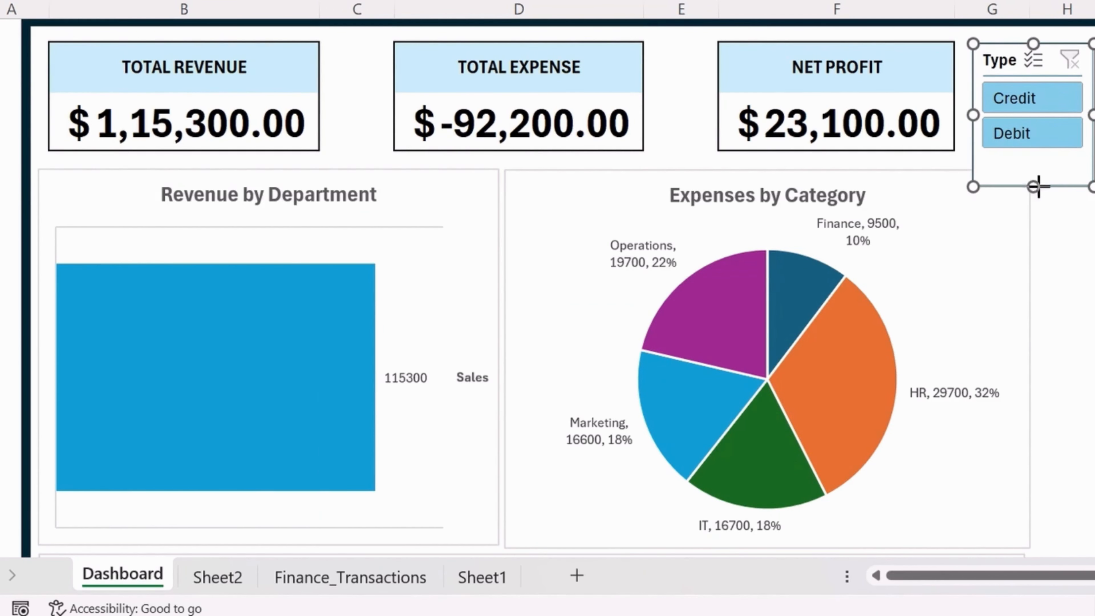
pyautogui.moveTo(1038, 186); pyautogui.dragTo(1037, 161)
pyautogui.click(1091, 194)
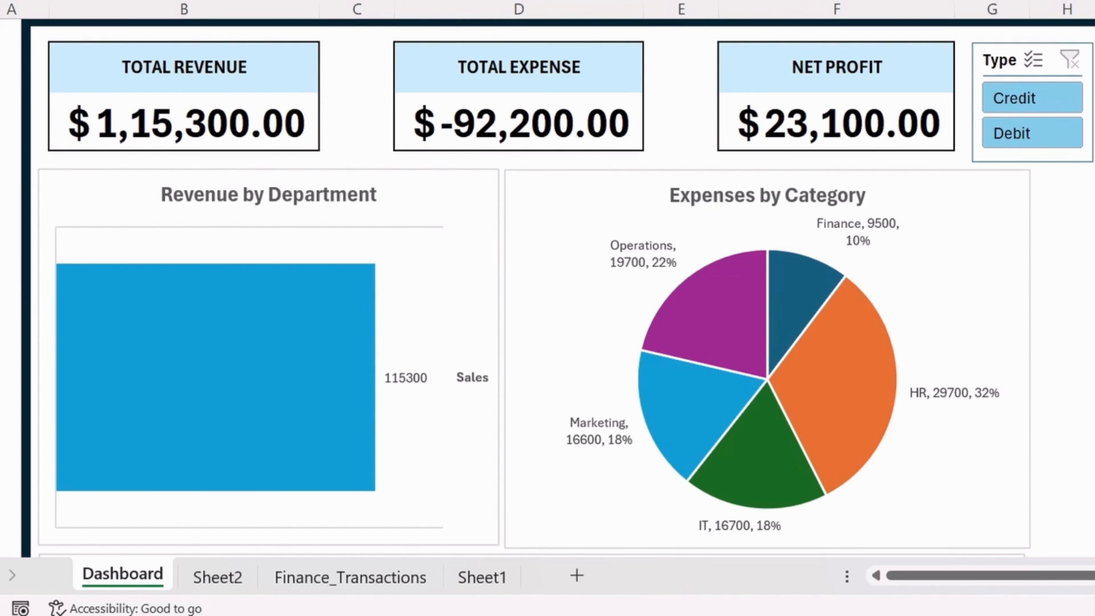
# Filter the dashboard to Credit with the Type slicer and check the cards and charts down to Daily Trend.
pyautogui.scroll(-6, 464, 288)
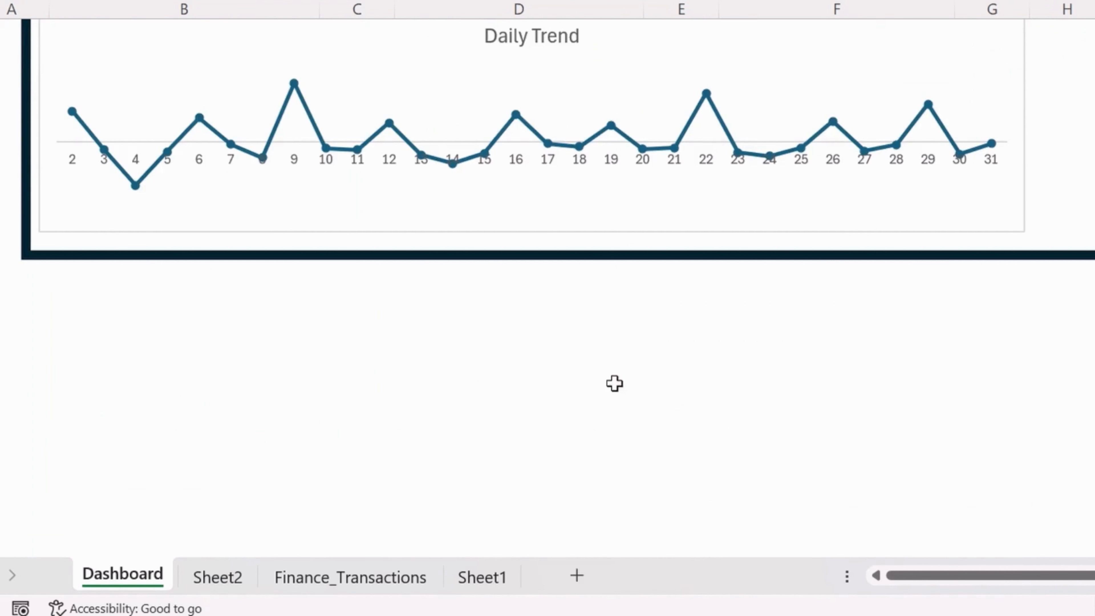
pyautogui.scroll(4, 616, 383)
pyautogui.scroll(3, 673, 388)
pyautogui.click(1023, 102)
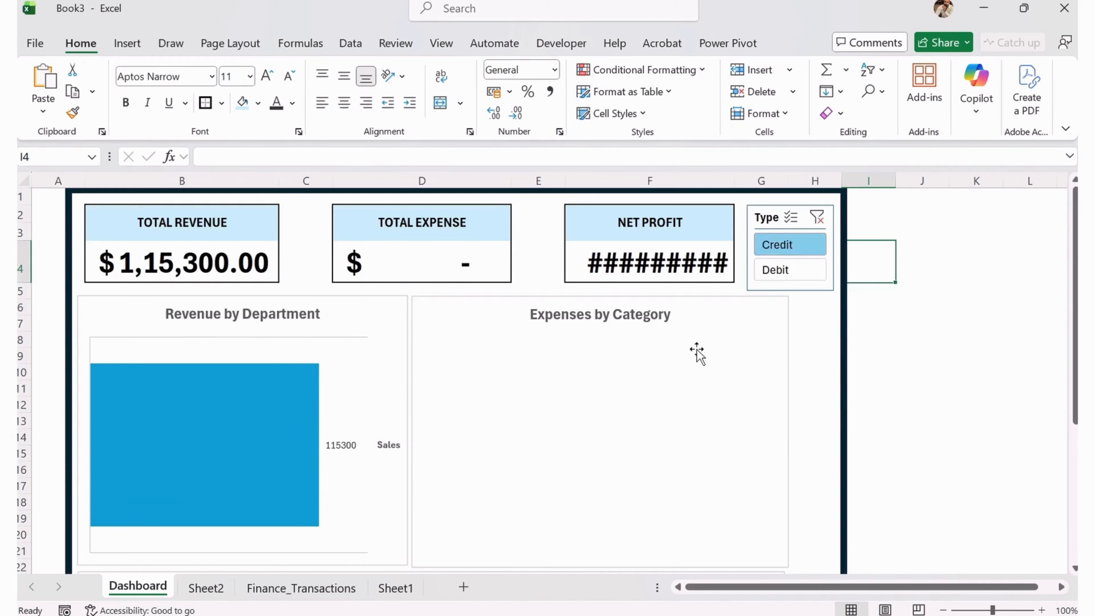
pyautogui.scroll(-3, 918, 249)
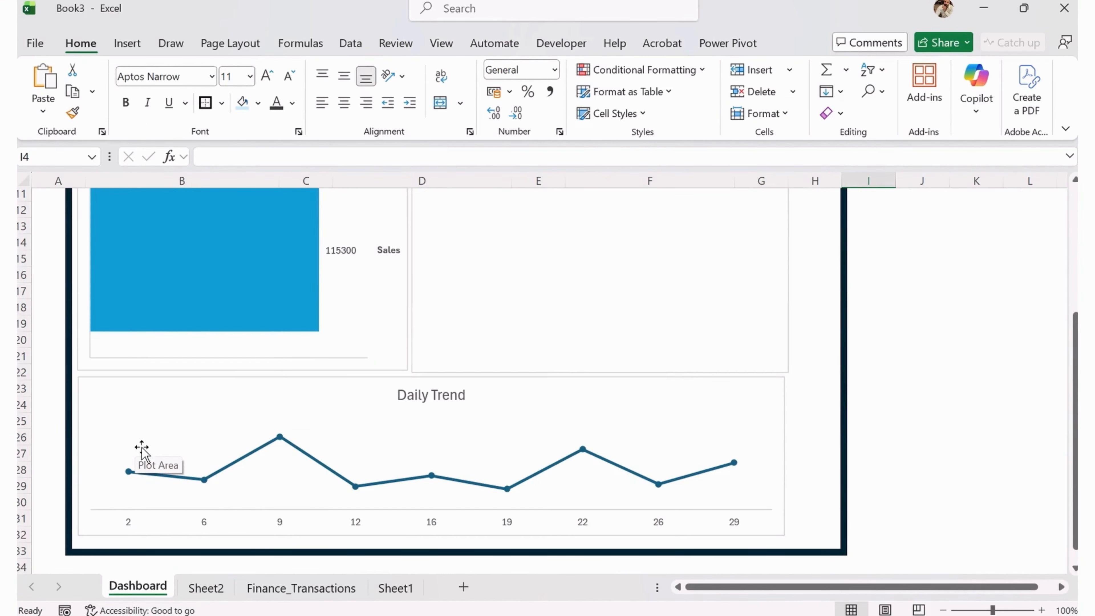
pyautogui.scroll(4, 217, 492)
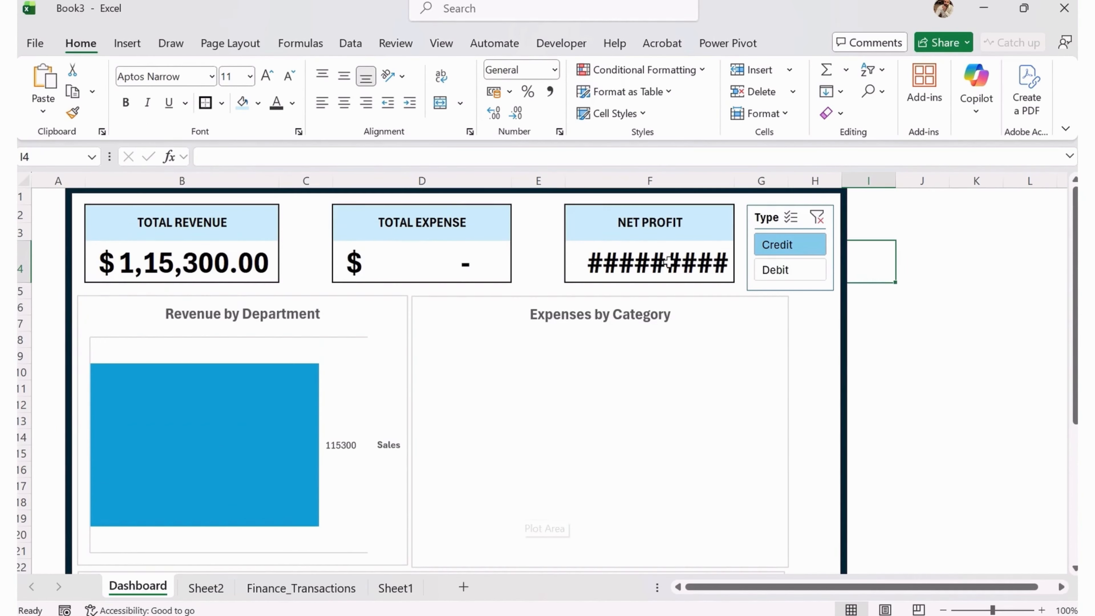
# AutoFit column F so the NET PROFIT amount fits inside its card.
pyautogui.doubleClick(734, 180)
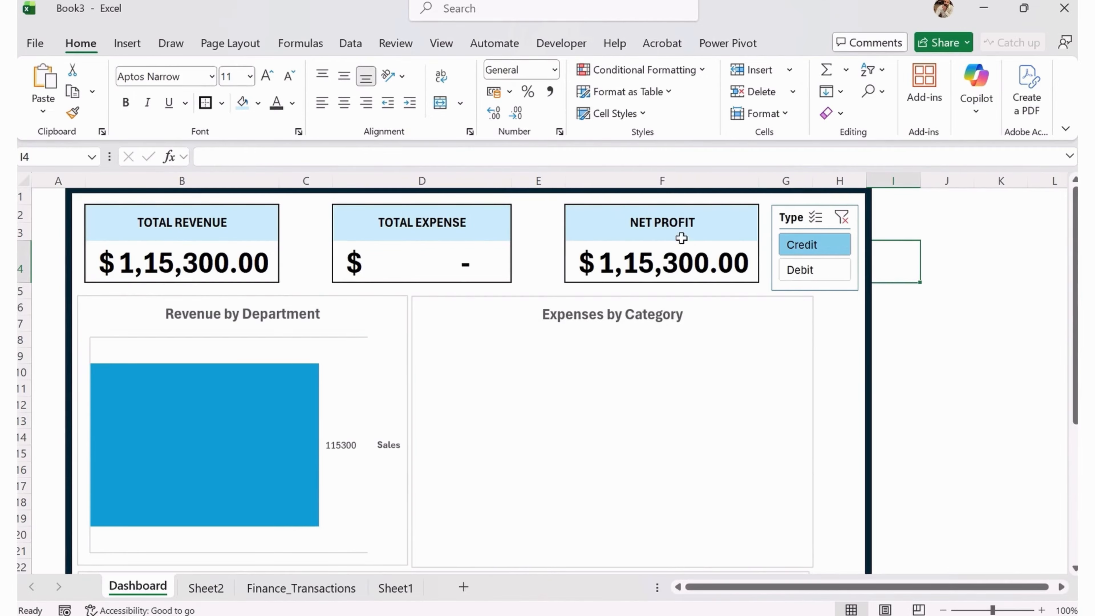
pyautogui.scroll(-2, 558, 435)
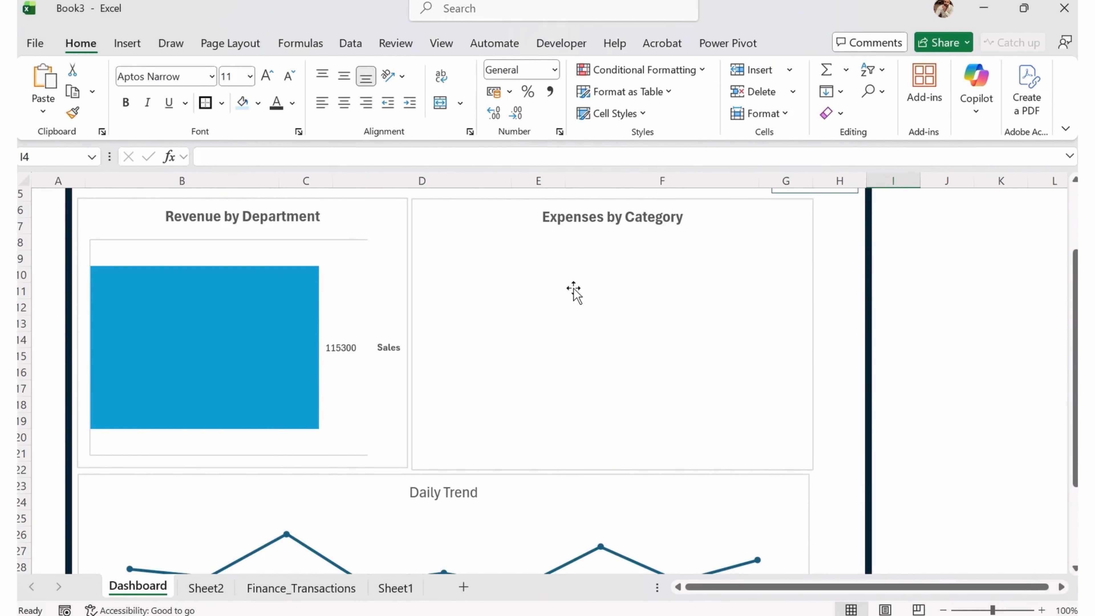
pyautogui.scroll(2, 594, 360)
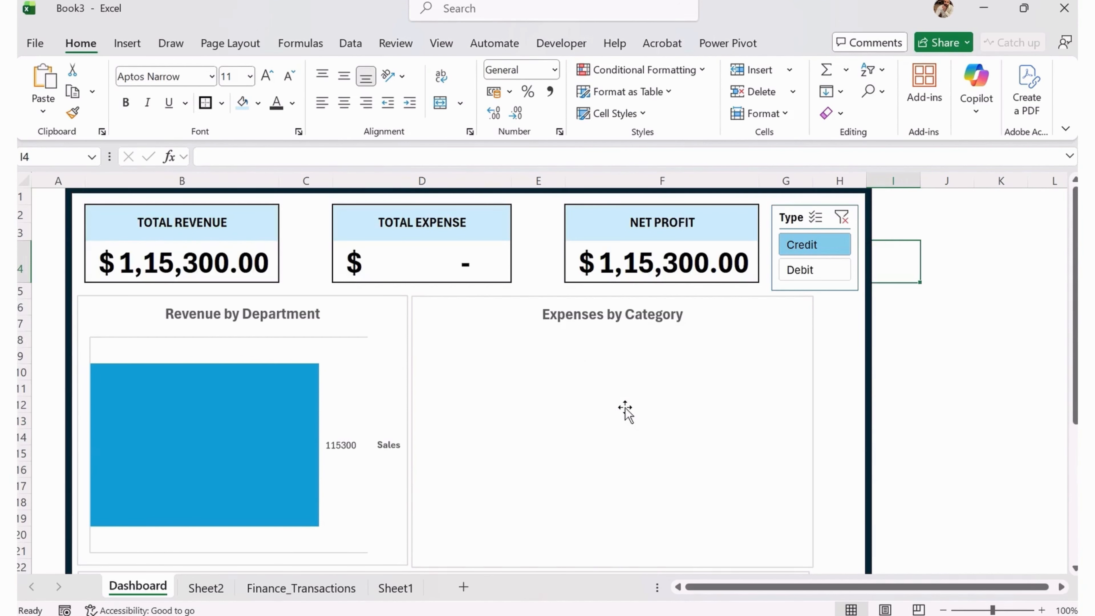
# Filter the dashboard to Debit with the Type slicer and check the cards and charts.
pyautogui.click(812, 271)
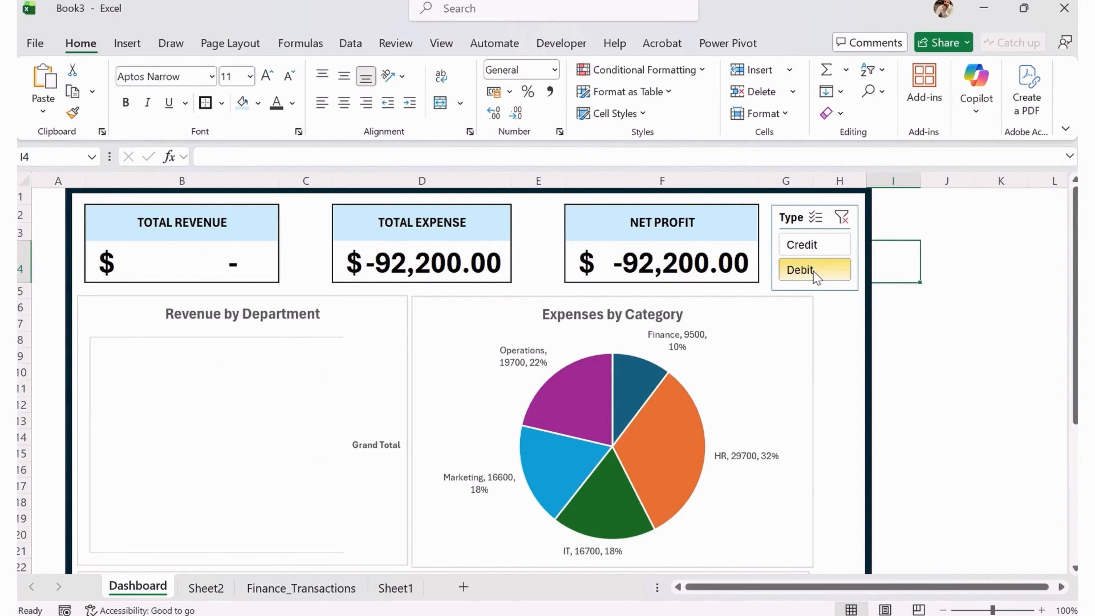
pyautogui.scroll(-3, 815, 283)
pyautogui.scroll(3, 745, 379)
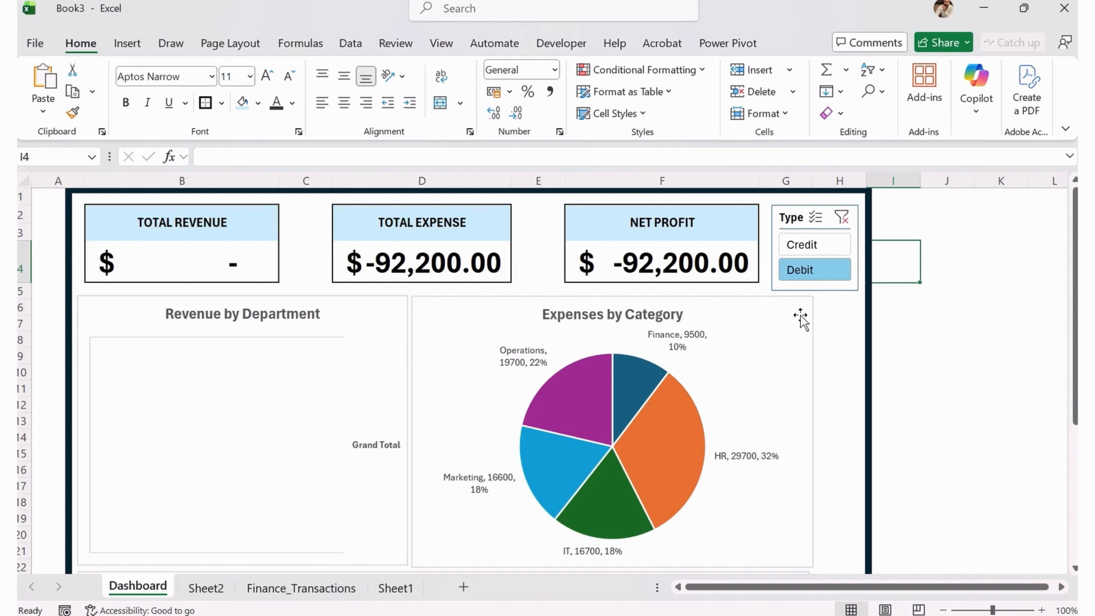
# Alternate the Type slicer between Credit and Debit several times to test it, and clear its filter.
pyautogui.click(836, 248)
pyautogui.click(822, 268)
pyautogui.click(819, 245)
pyautogui.click(813, 272)
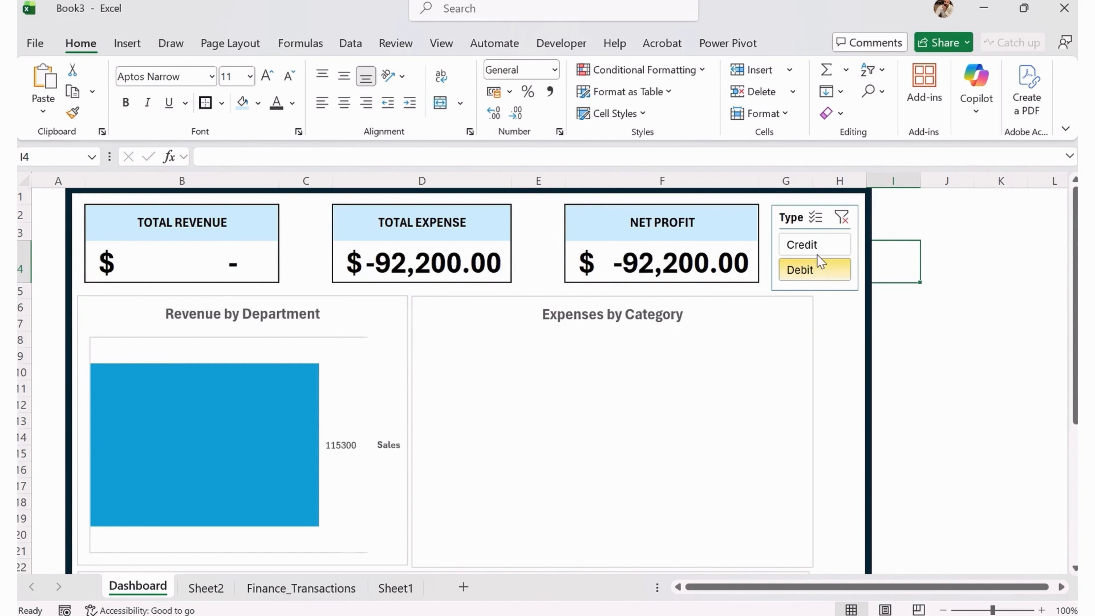
pyautogui.click(816, 252)
pyautogui.click(811, 268)
pyautogui.click(814, 252)
pyautogui.click(814, 269)
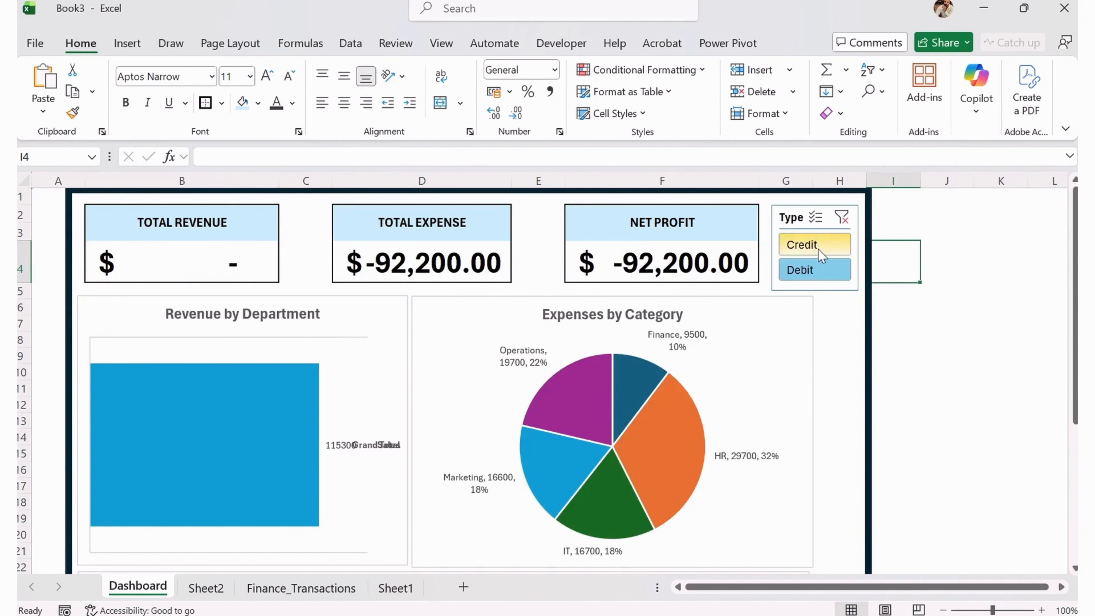
pyautogui.click(817, 249)
pyautogui.click(815, 266)
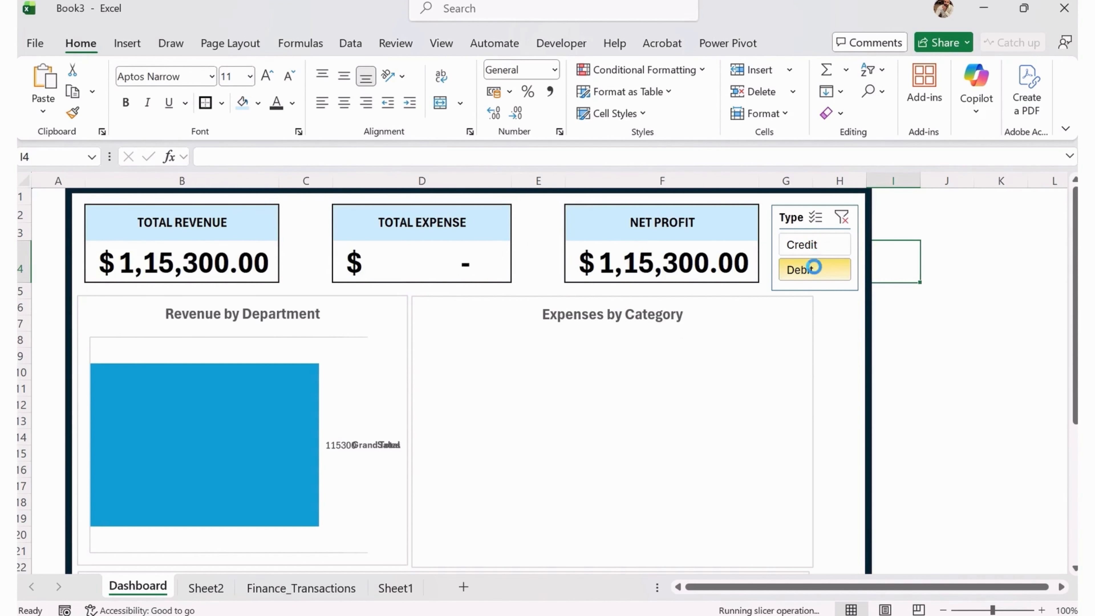
pyautogui.click(842, 217)
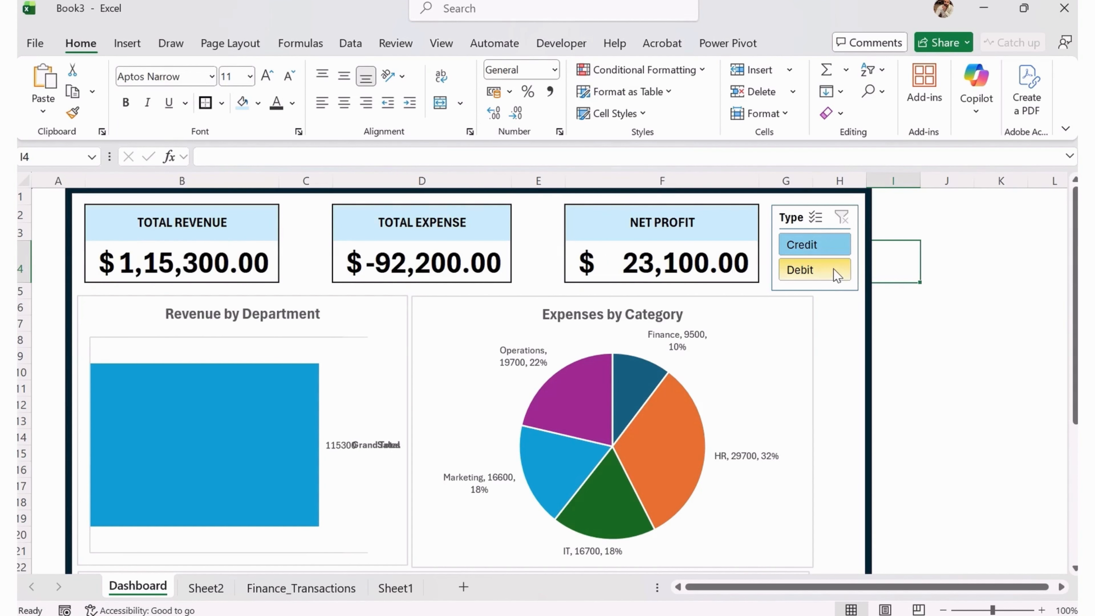
# Look through the Description column's filter values in Finance_Transactions without applying a filter.
pyautogui.click(221, 587)
pyautogui.click(298, 587)
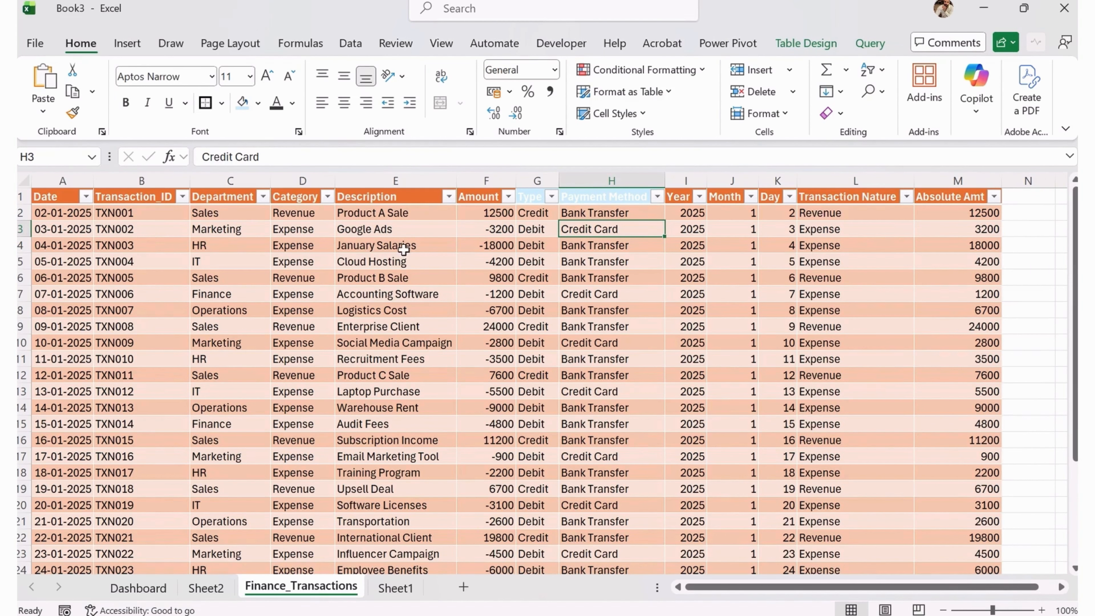
pyautogui.click(449, 197)
pyautogui.scroll(-6, 384, 432)
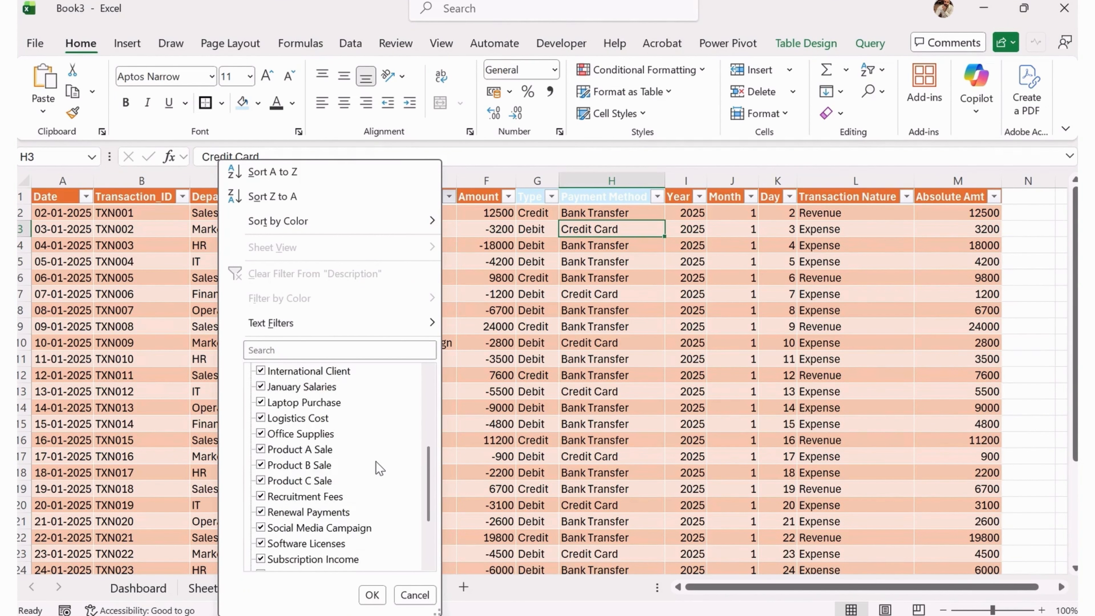
pyautogui.click(471, 393)
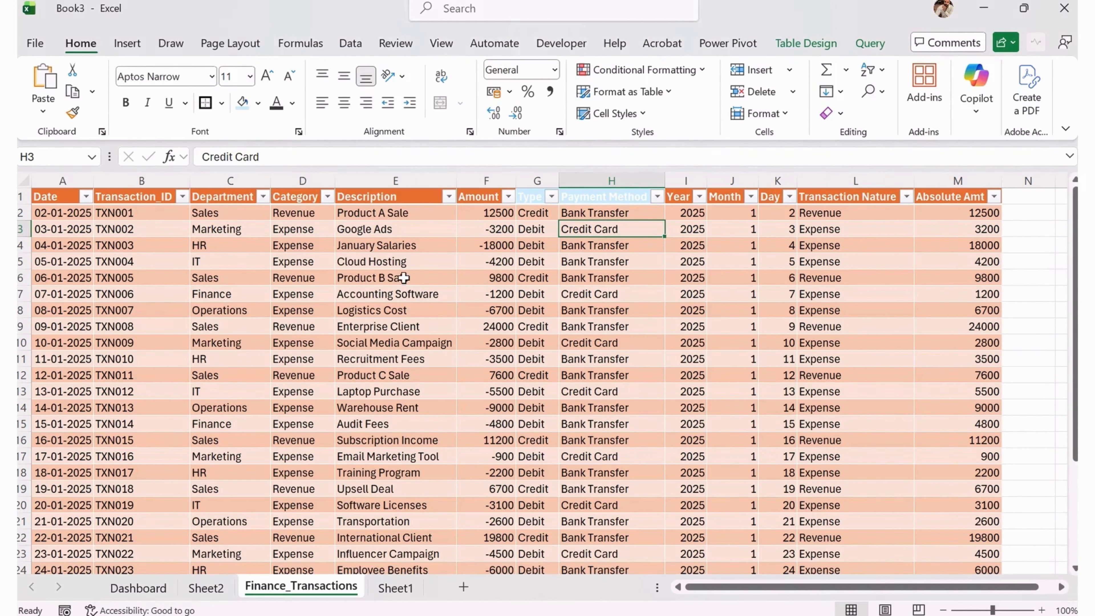
# Insert a Description slicer for the Transaction Nature pivot table that starts at G3 on Sheet2.
pyautogui.click(386, 227)
pyautogui.click(401, 195)
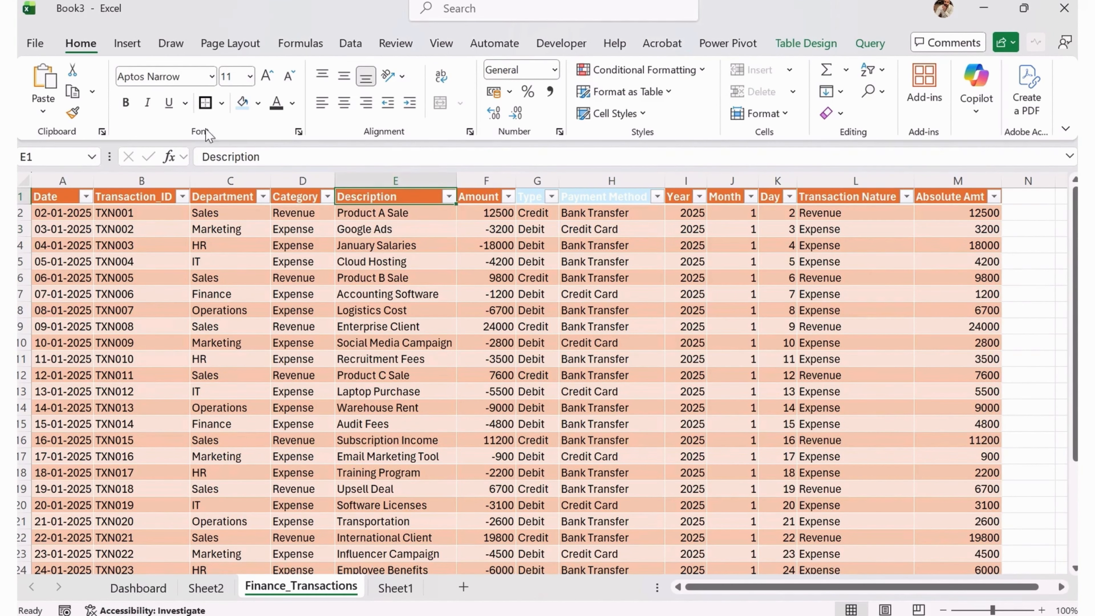
pyautogui.click(218, 591)
pyautogui.click(525, 252)
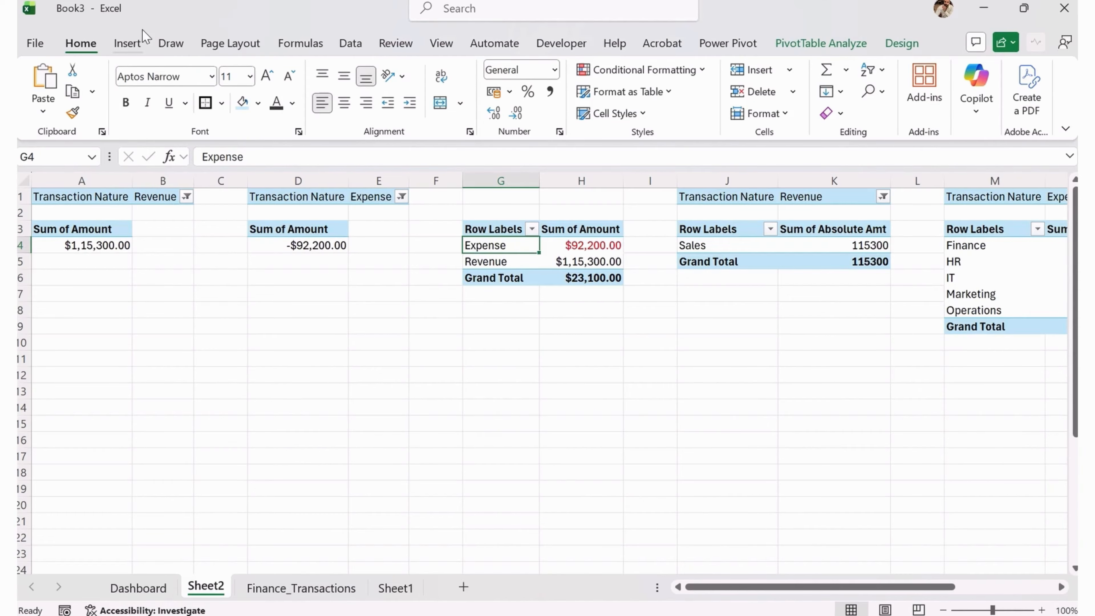
pyautogui.click(128, 43)
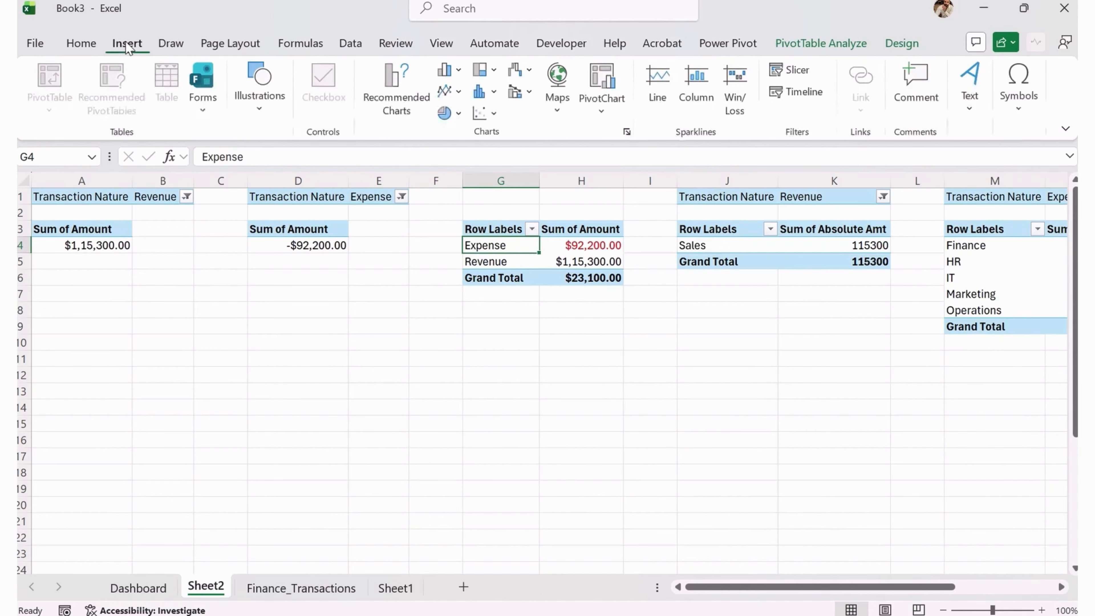
pyautogui.click(801, 75)
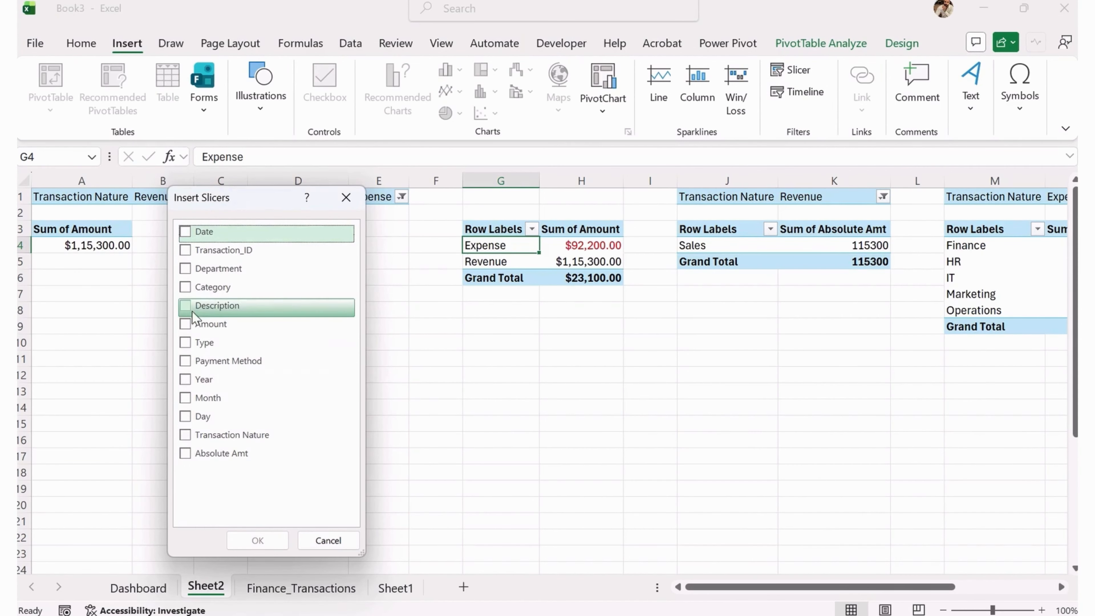
pyautogui.click(186, 305)
pyautogui.click(255, 540)
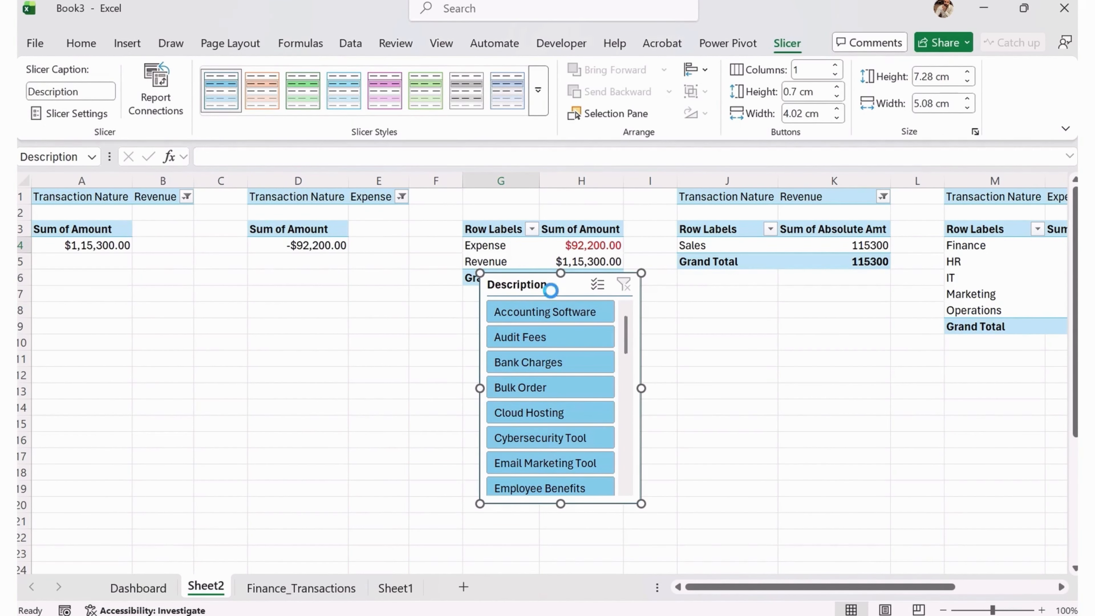
# Move the Description slicer from Sheet2 to the Dashboard sheet, beside the framed area at column I.
pyautogui.hotkey('ctrl', 'x')
pyautogui.click(138, 588)
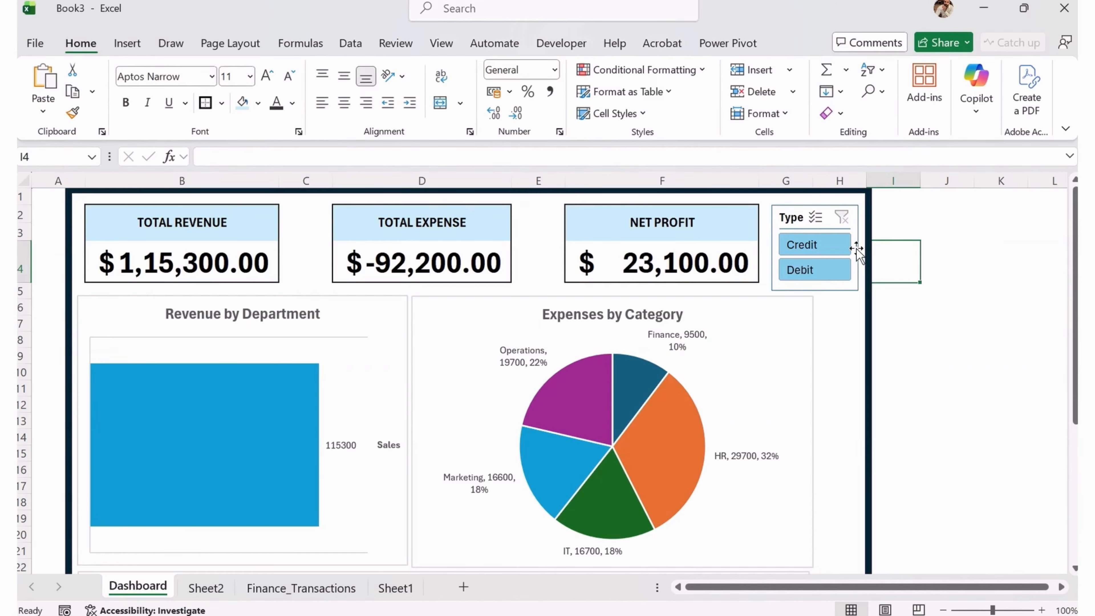
pyautogui.hotkey('ctrl', 'v')
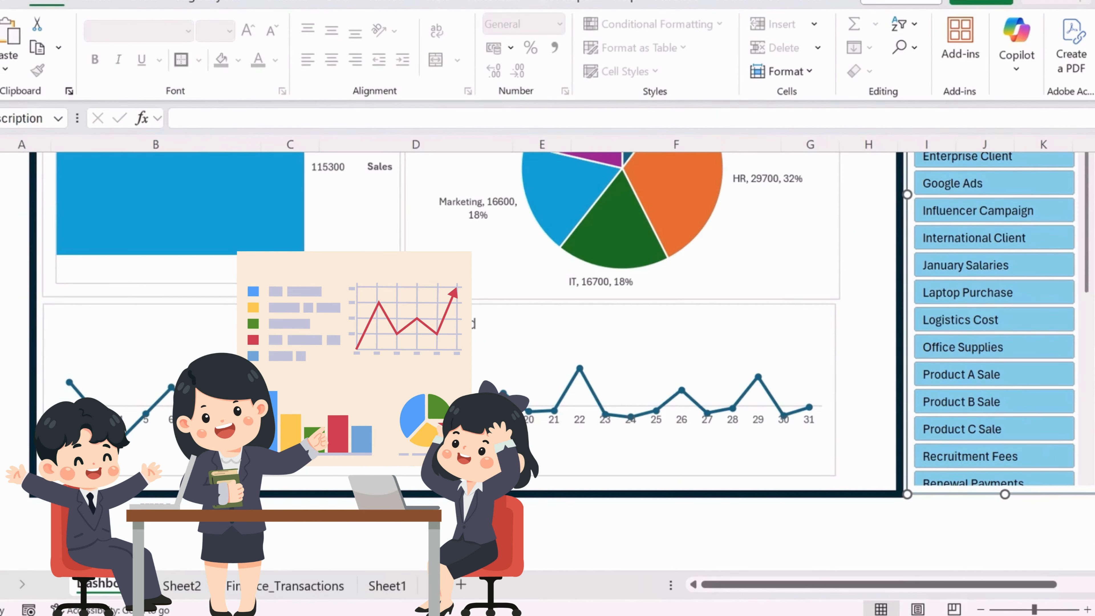
pyautogui.click(1093, 328)
pyautogui.scroll(5, 1091, 320)
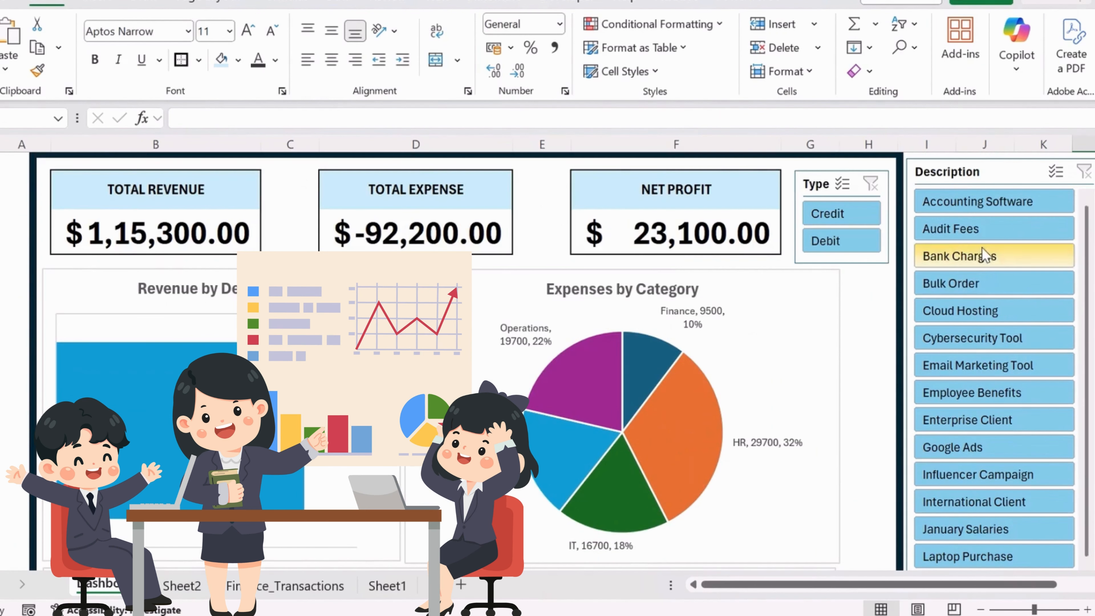
# Filter the Description slicer to Cloud Hosting, Google Ads, Email Marketing Tool, Employee Benefits, Product A Sale, Product C Sale and January Salaries.
pyautogui.click(960, 310)
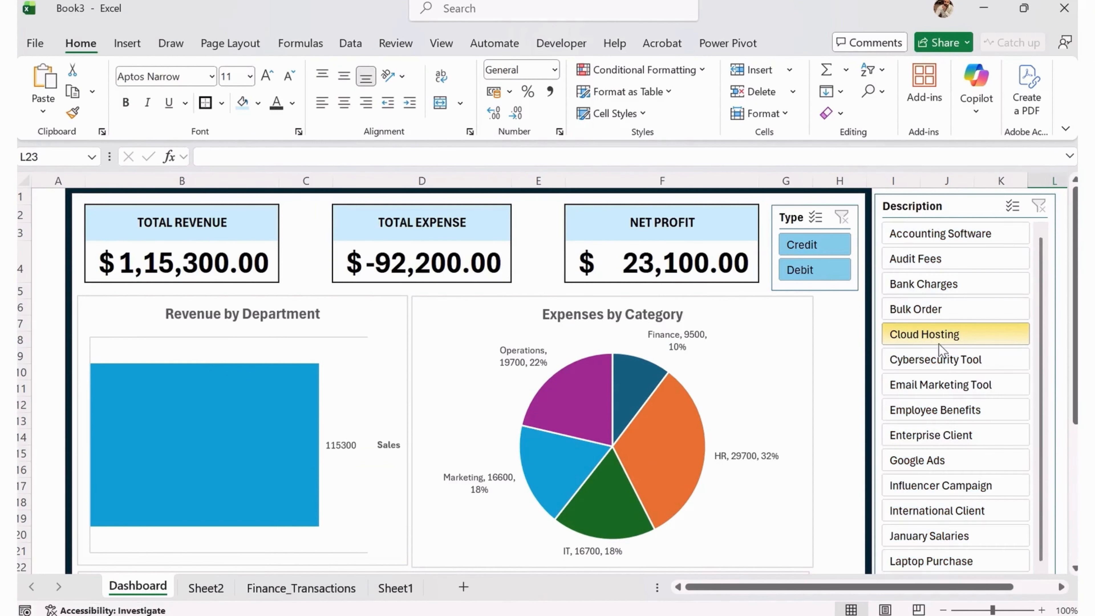
pyautogui.keyDown('ctrl'); pyautogui.click(934, 460); pyautogui.keyUp('ctrl')
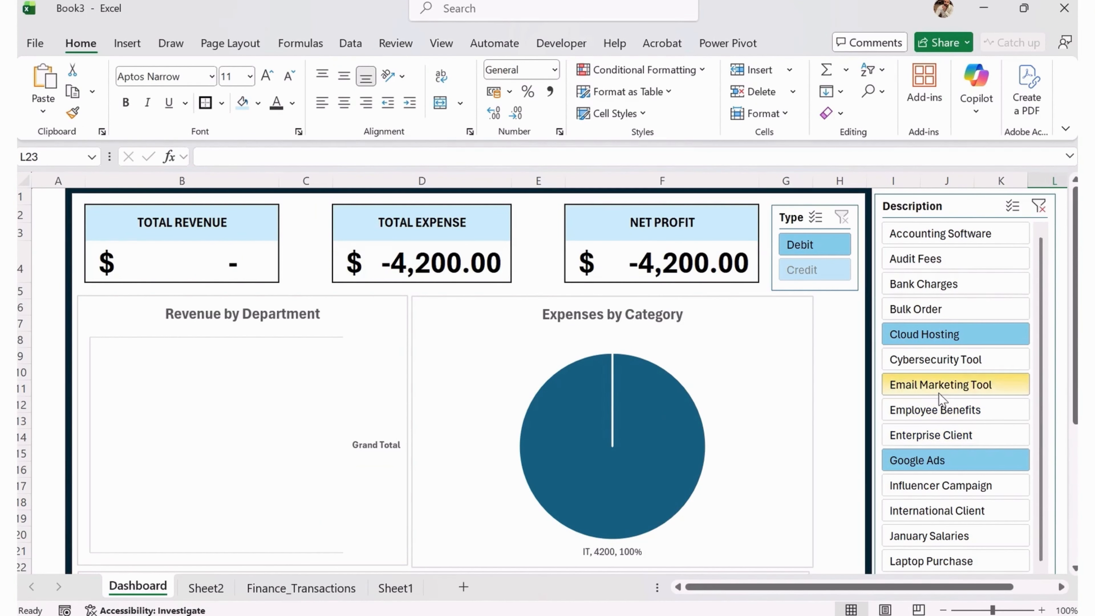
pyautogui.keyDown('ctrl'); pyautogui.click(936, 391); pyautogui.keyUp('ctrl')
pyautogui.keyDown('ctrl'); pyautogui.click(939, 410); pyautogui.keyUp('ctrl')
pyautogui.scroll(-3, 953, 466)
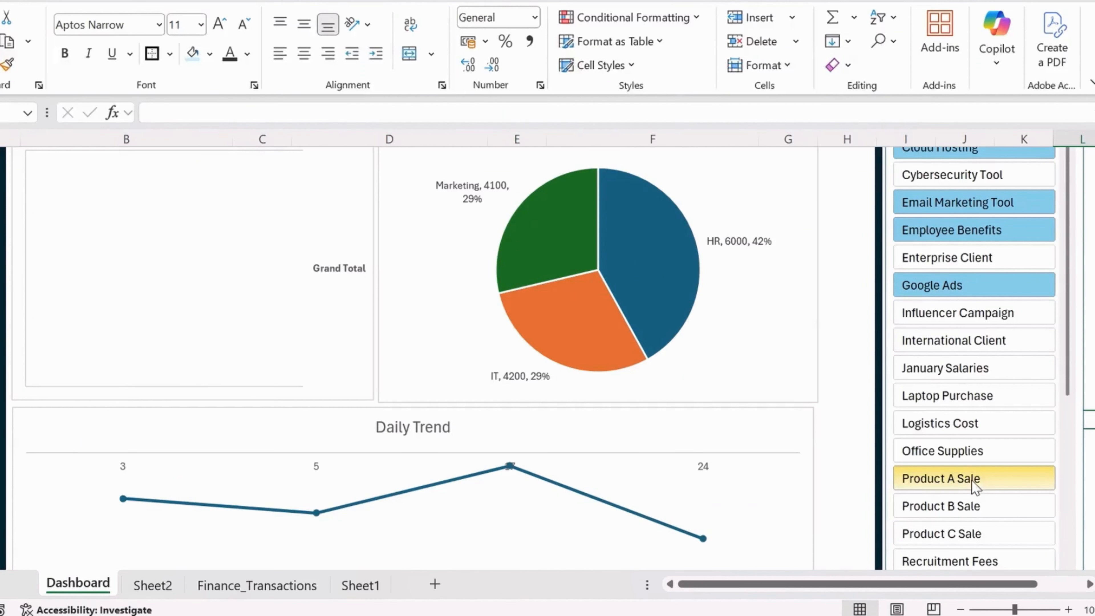
pyautogui.keyDown('ctrl'); pyautogui.click(955, 490); pyautogui.keyUp('ctrl')
pyautogui.keyDown('ctrl'); pyautogui.click(954, 538); pyautogui.keyUp('ctrl')
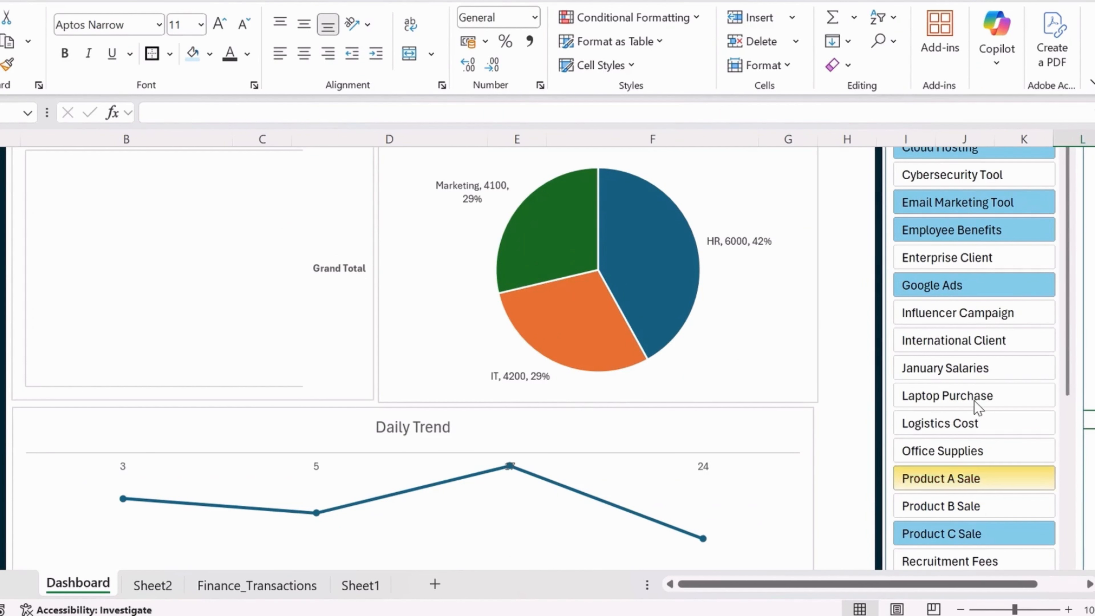
pyautogui.keyDown('ctrl'); pyautogui.click(957, 368); pyautogui.keyUp('ctrl')
# Examine the total cards, both department and category charts and the Daily Trend for the selected descriptions.
pyautogui.scroll(3, 609, 361)
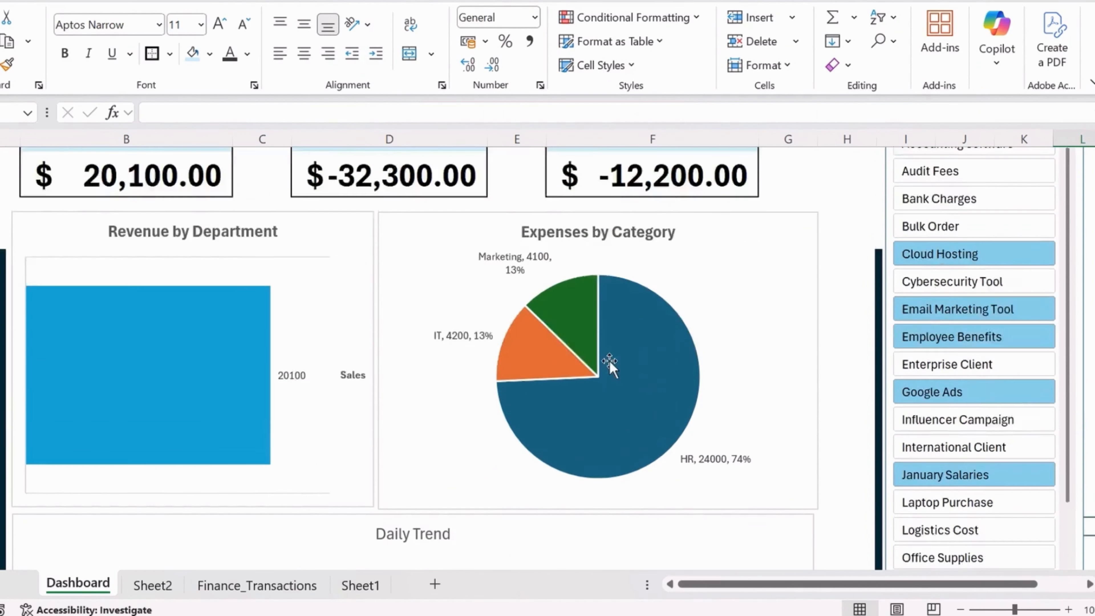
pyautogui.scroll(-4, 357, 343)
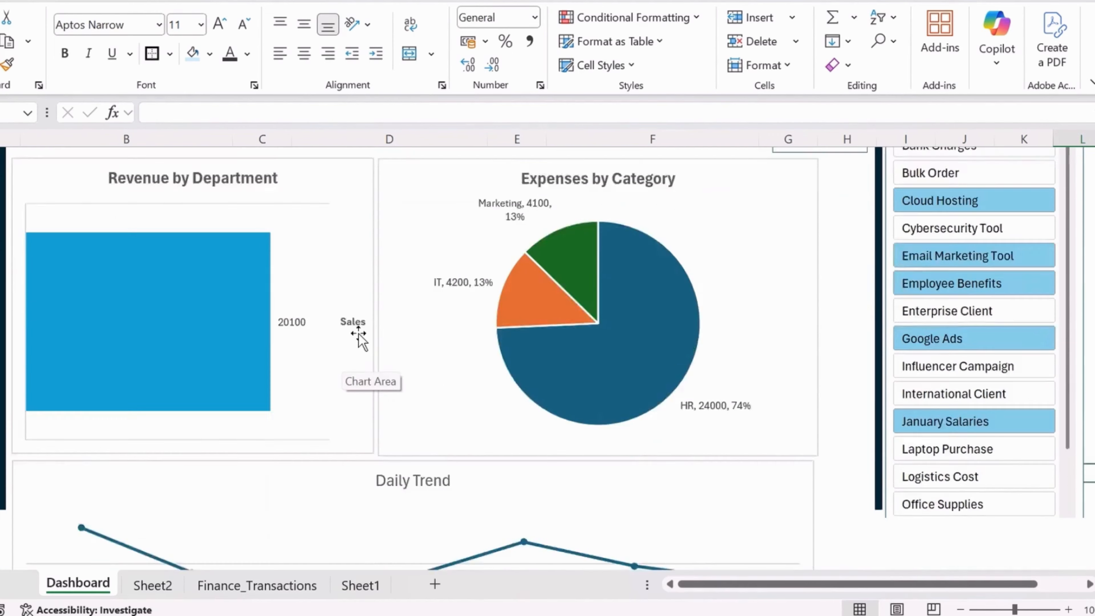
pyautogui.scroll(1, 332, 405)
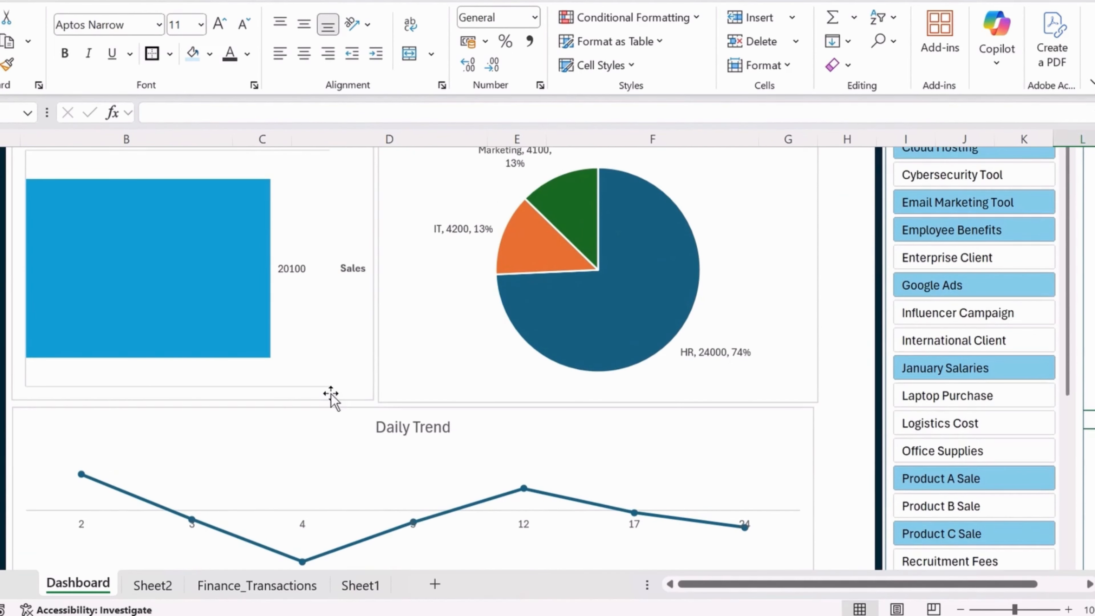
pyautogui.scroll(3, 330, 396)
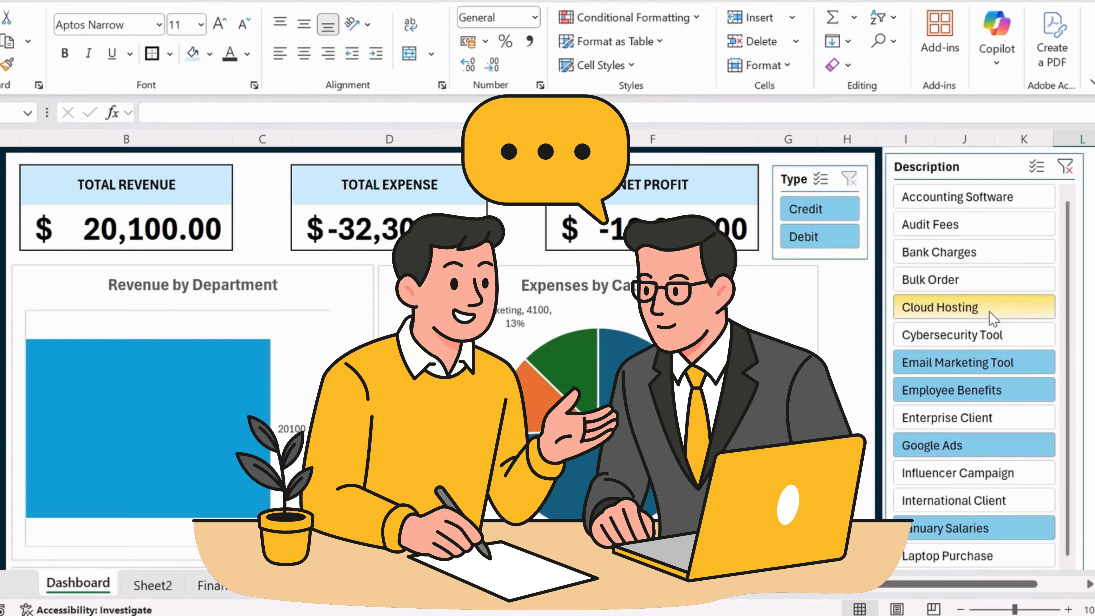
pyautogui.scroll(-2, 961, 334)
pyautogui.scroll(2, 912, 367)
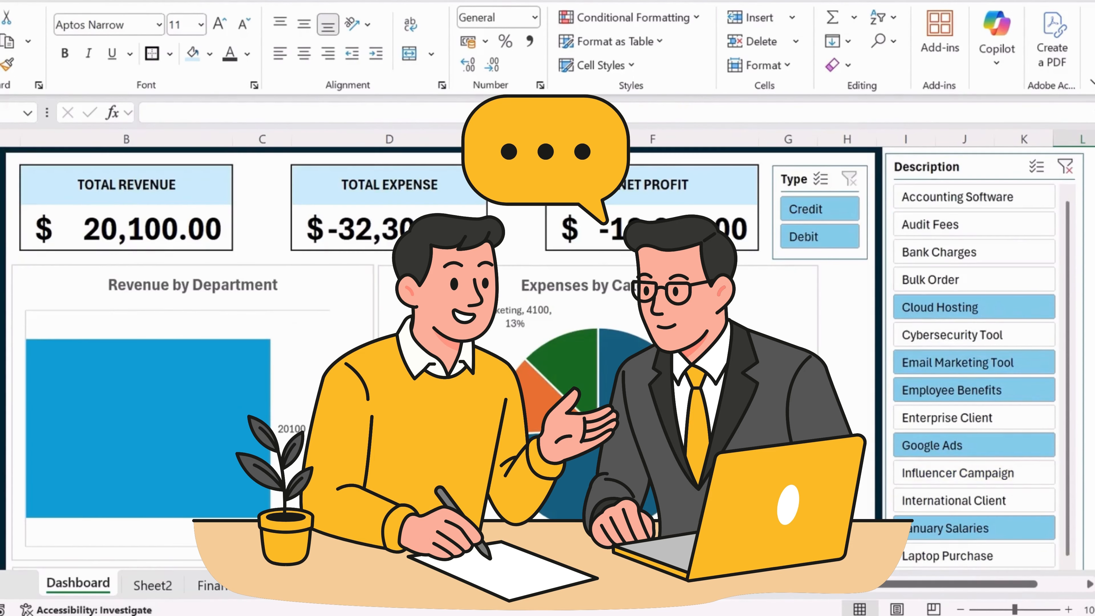
pyautogui.scroll(-3, 563, 276)
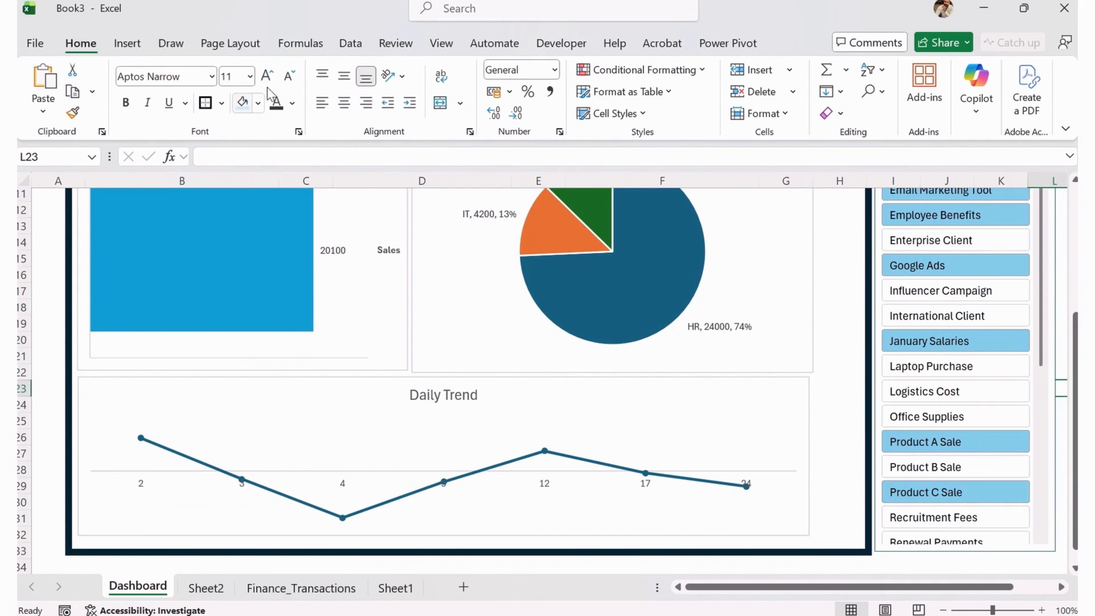
# Preview the workbook themes on the dashboard and close the gallery without applying one.
pyautogui.click(258, 55)
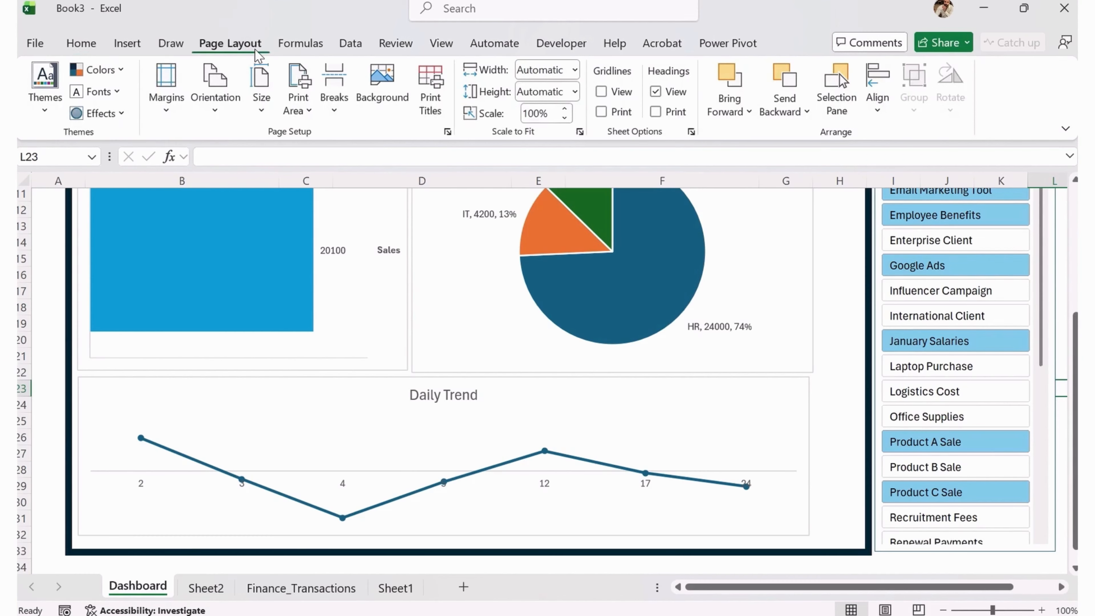
pyautogui.click(44, 88)
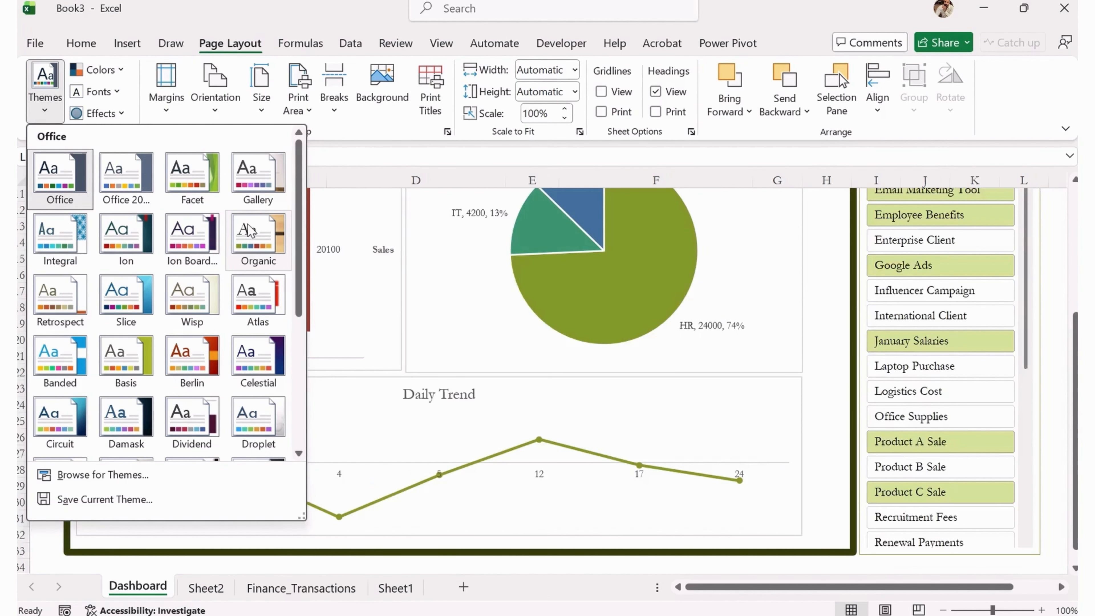
pyautogui.scroll(4, 918, 412)
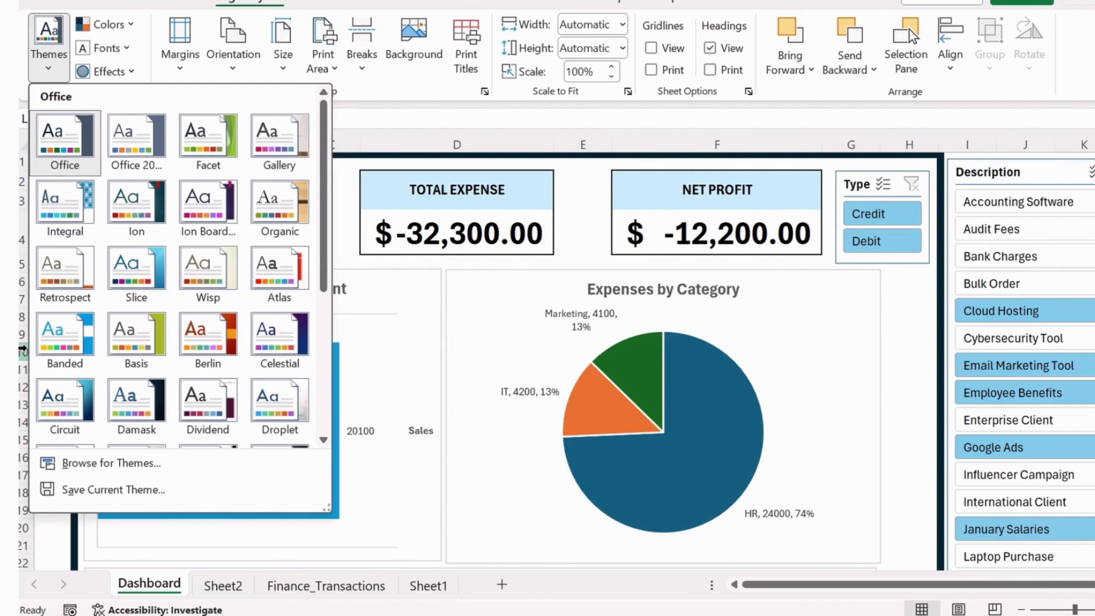
pyautogui.scroll(-4, 48, 360)
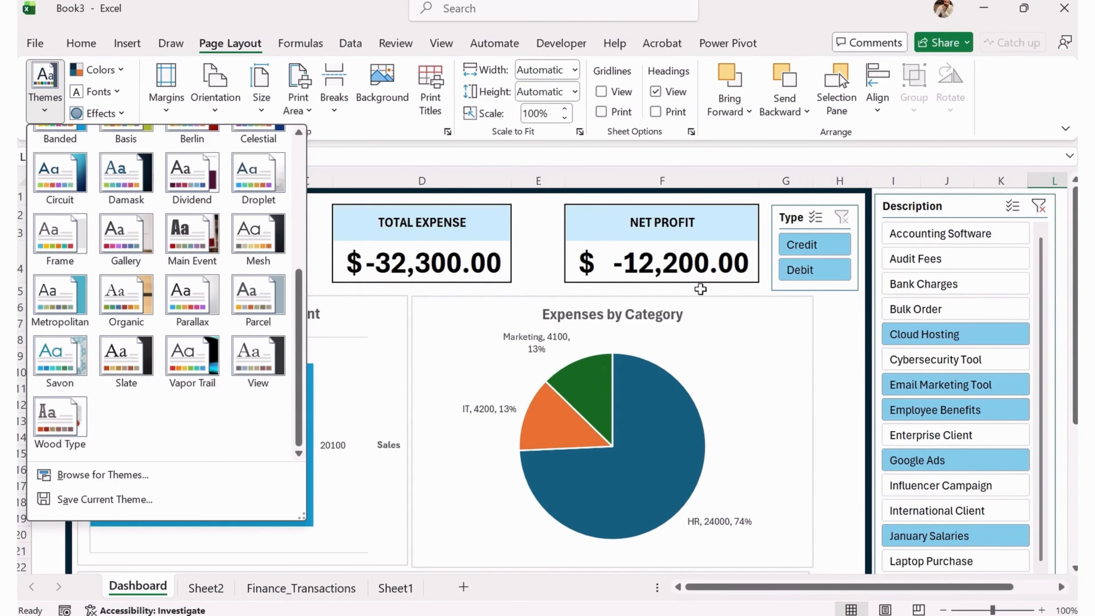
pyautogui.click(142, 80)
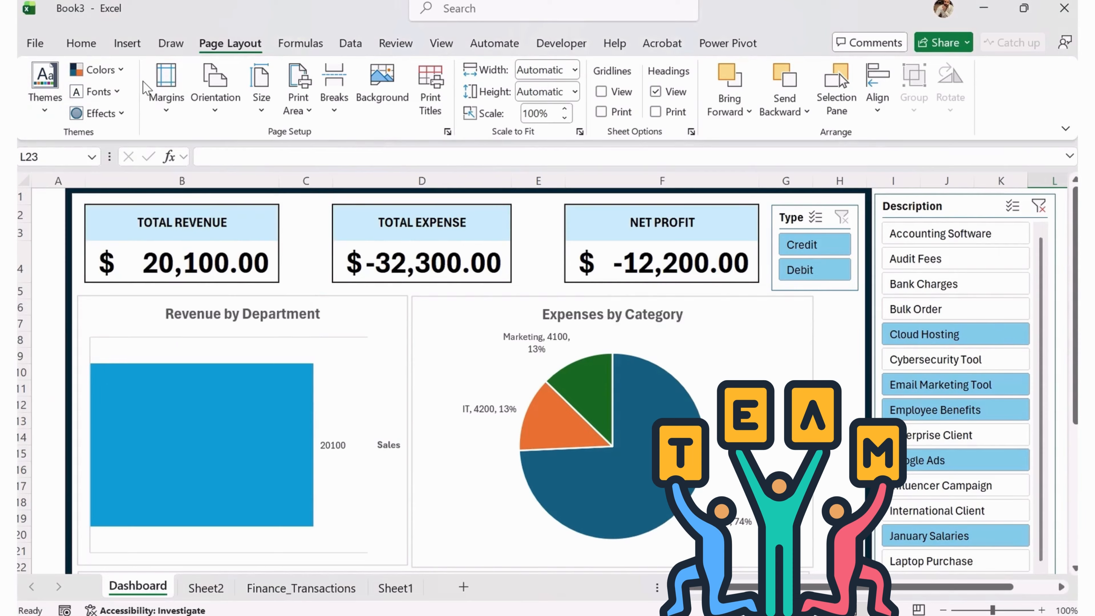
# Apply the Slipstream theme colors to the workbook and check the dashboard's cards and charts.
pyautogui.click(123, 69)
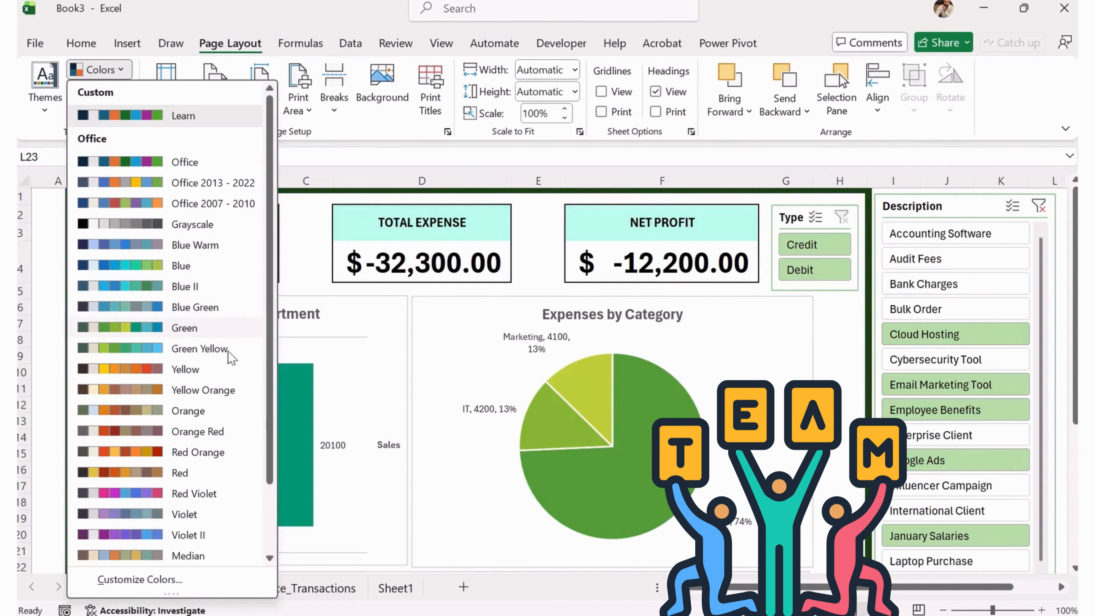
pyautogui.scroll(-2, 228, 397)
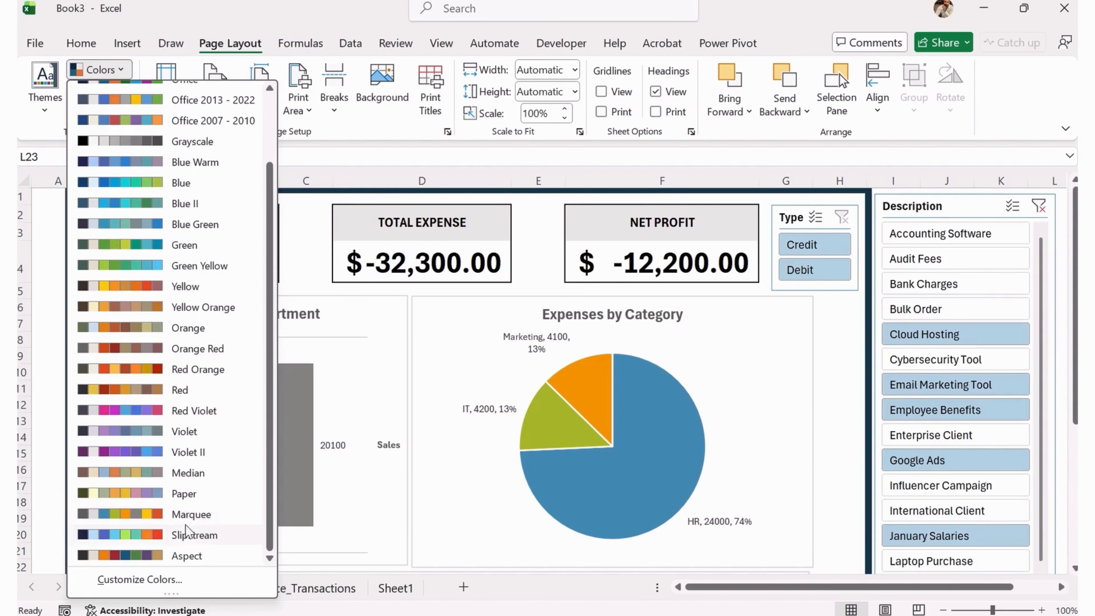
pyautogui.click(186, 534)
pyautogui.scroll(-5, 520, 369)
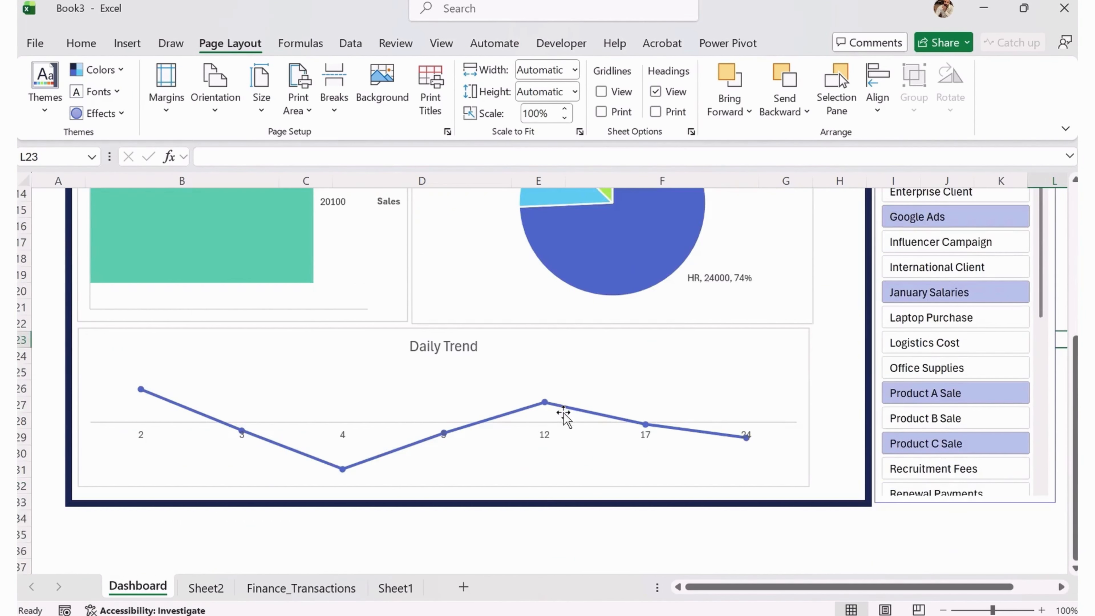
pyautogui.scroll(5, 563, 414)
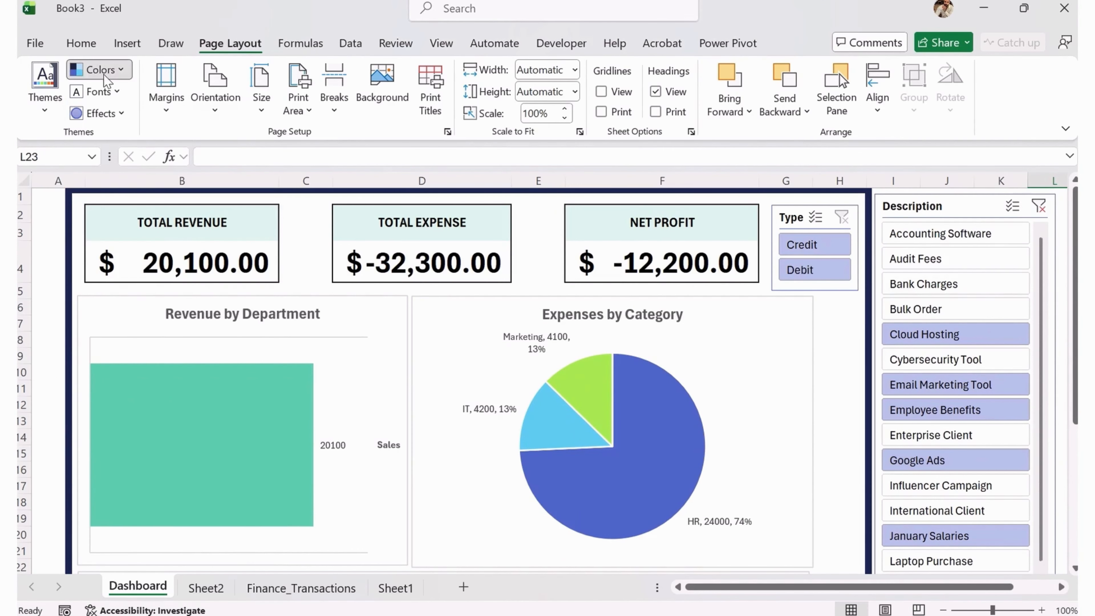
# Try the Orange Red theme colors on the dashboard and check its charts.
pyautogui.click(105, 75)
pyautogui.scroll(-1, 200, 475)
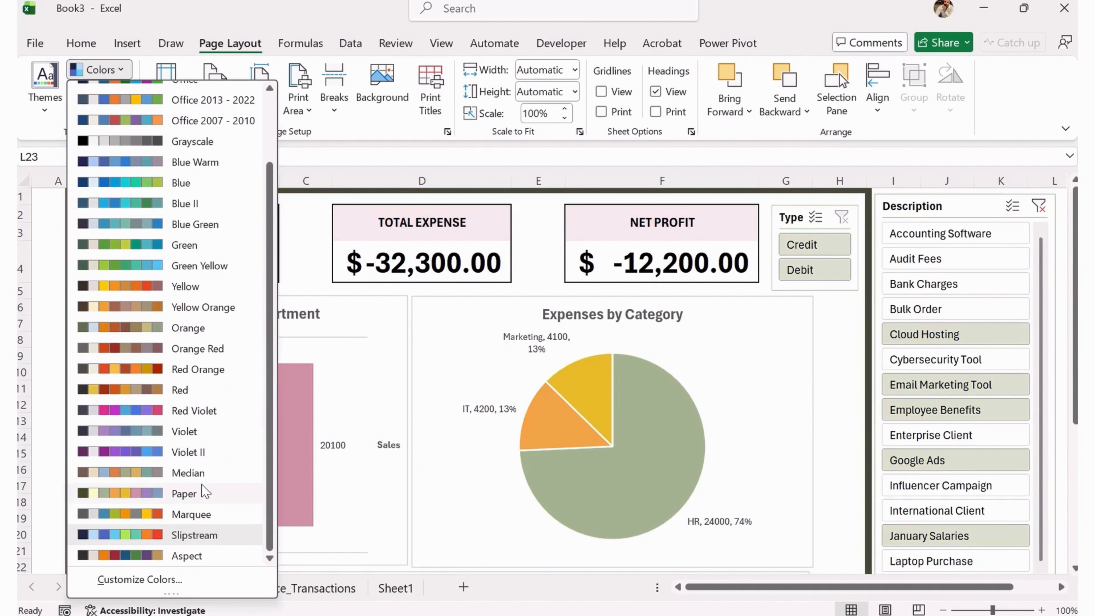
pyautogui.click(201, 353)
pyautogui.scroll(-3, 704, 444)
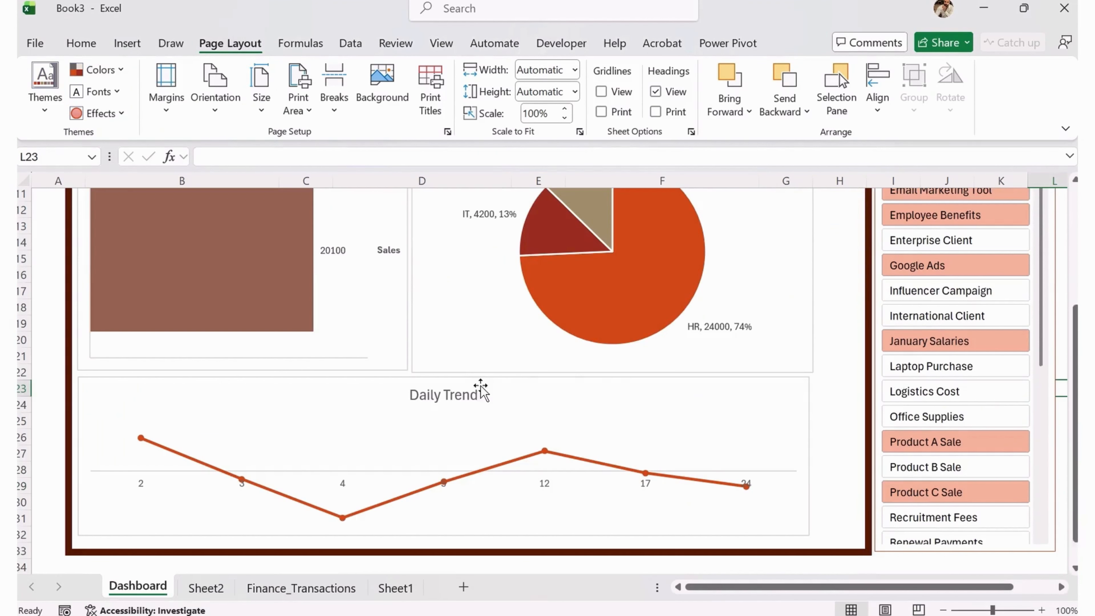
pyautogui.scroll(3, 703, 444)
# Switch the workbook's theme colors back to Slipstream.
pyautogui.click(99, 69)
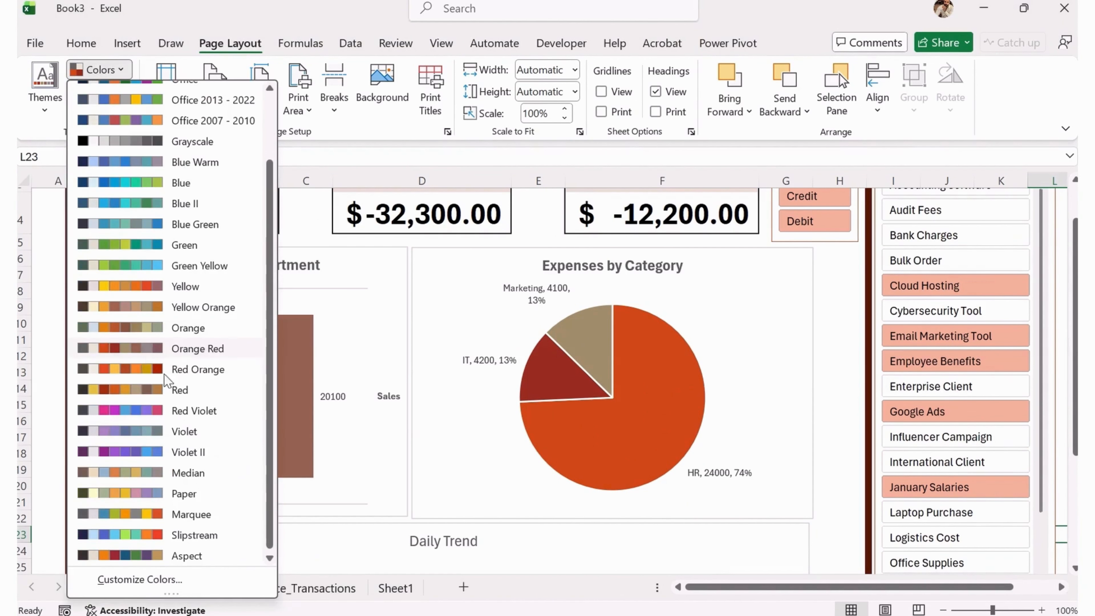
pyautogui.click(193, 535)
pyautogui.scroll(1, 791, 459)
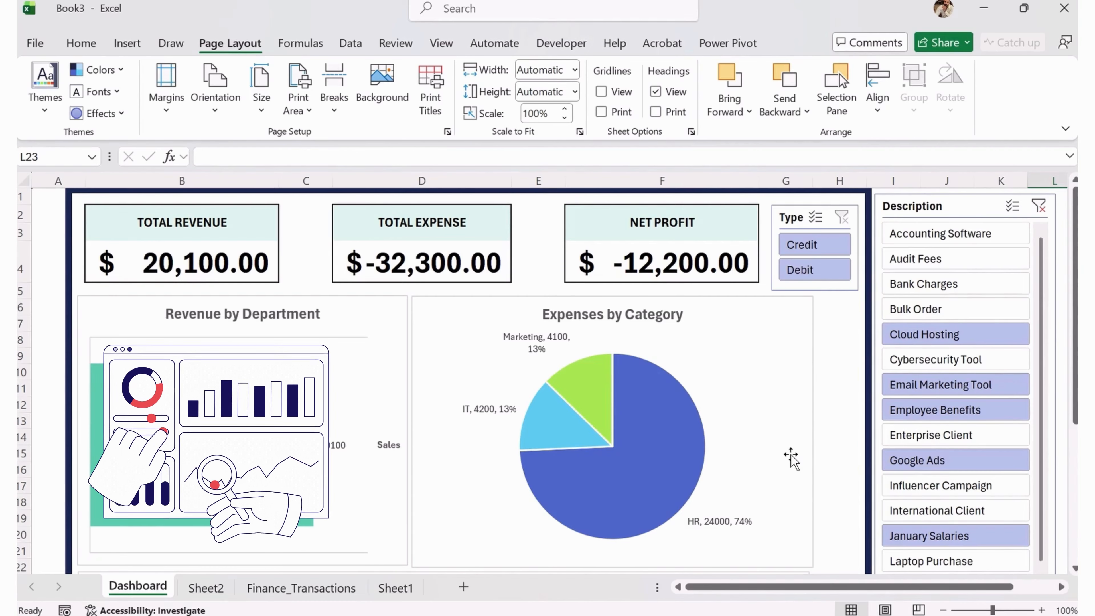
# Add a new row below the Finance_Transactions table by entering the current date, 10-01-2026, in A32.
pyautogui.click(300, 587)
pyautogui.scroll(-5, 259, 414)
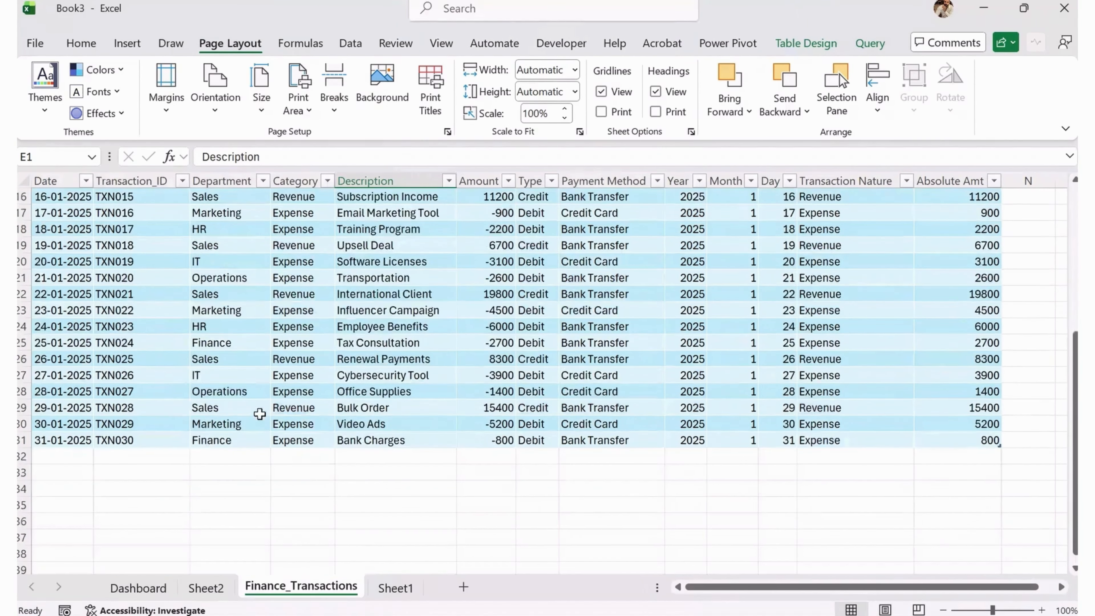
pyautogui.scroll(-2, 260, 414)
pyautogui.click(65, 359)
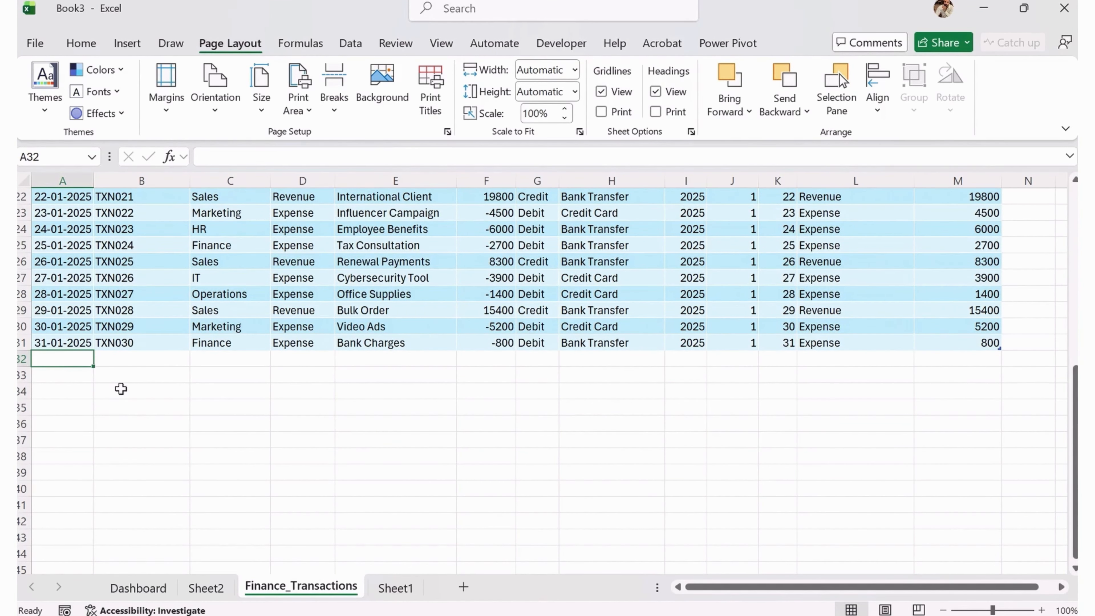
pyautogui.hotkey('ctrl', ';')
pyautogui.press('Return')
# Copy the transaction ID from B31 into B32 and change the ID in B31 to TXN031.
pyautogui.press('Right')
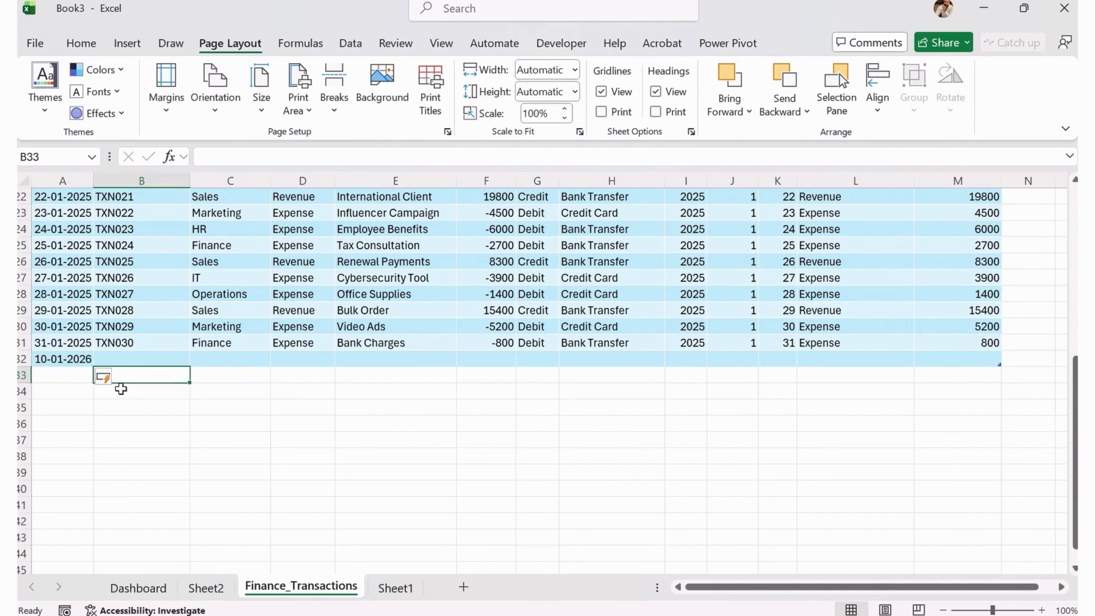
pyautogui.press('Up')
pyautogui.press('Up')
pyautogui.hotkey('shift', 'Down')
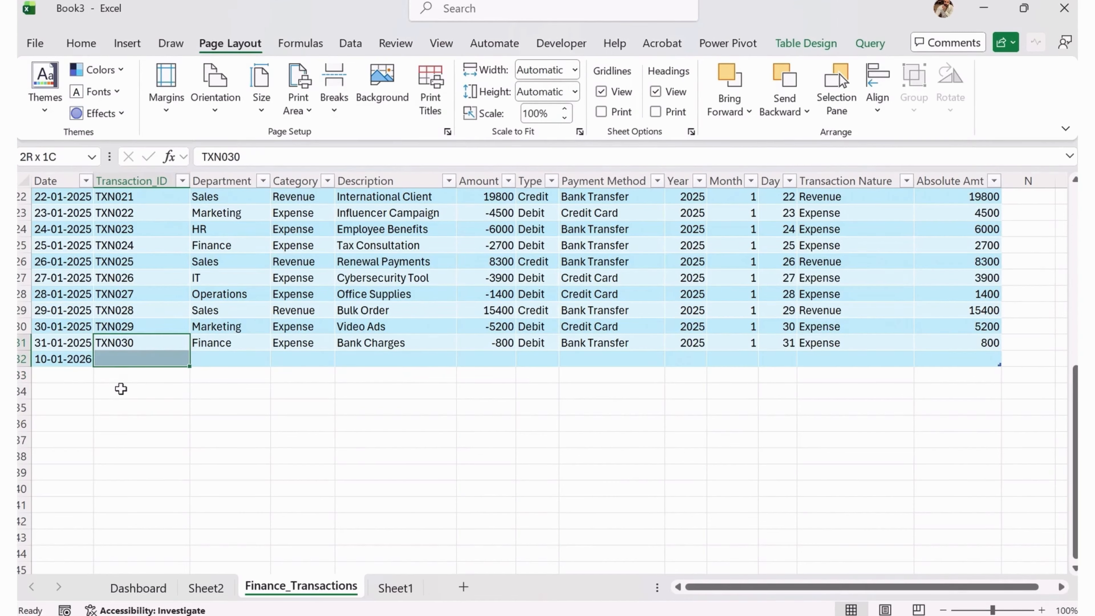
pyautogui.hotkey('ctrl', 'd')
pyautogui.click(257, 161)
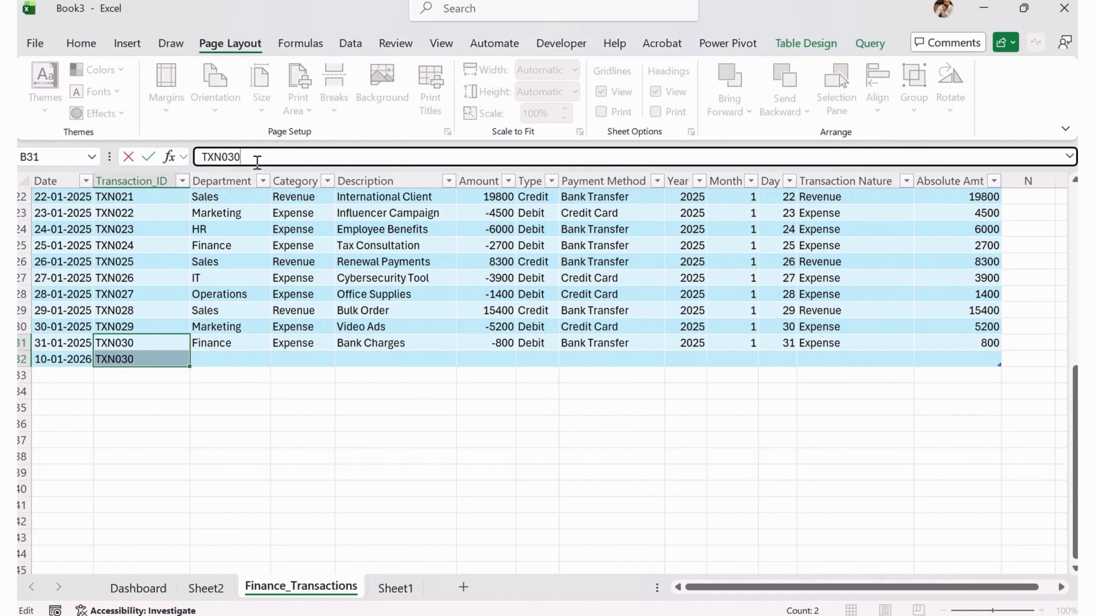
pyautogui.write('1')
pyautogui.press('Return')
# Enter Test as the description of the new transaction in E32.
pyautogui.press('Up')
pyautogui.press('Right')
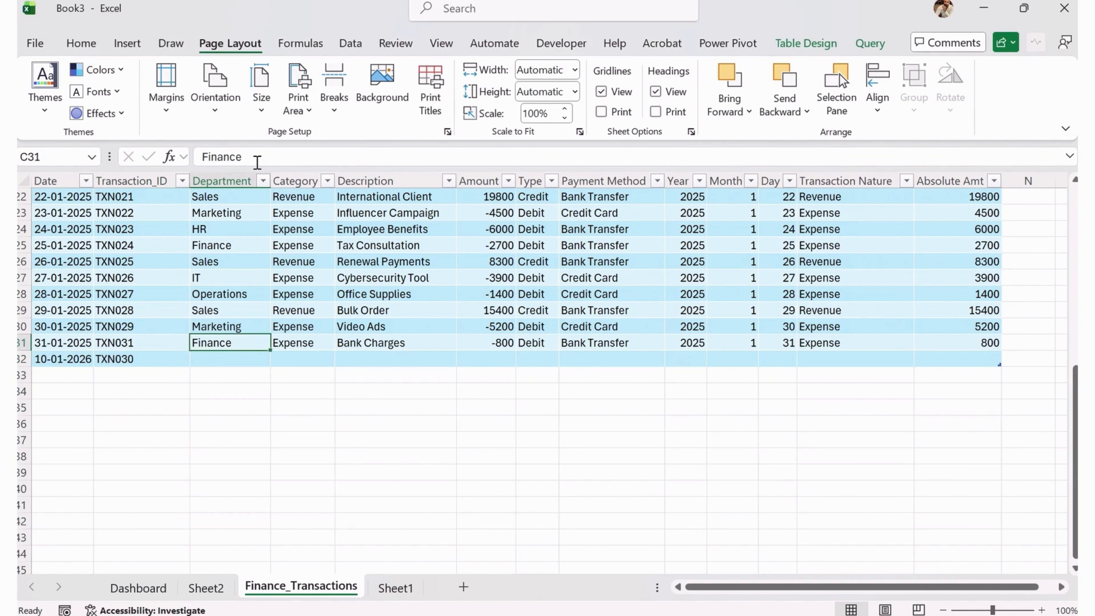
pyautogui.press('Down')
pyautogui.press('Right')
pyautogui.press('Right')
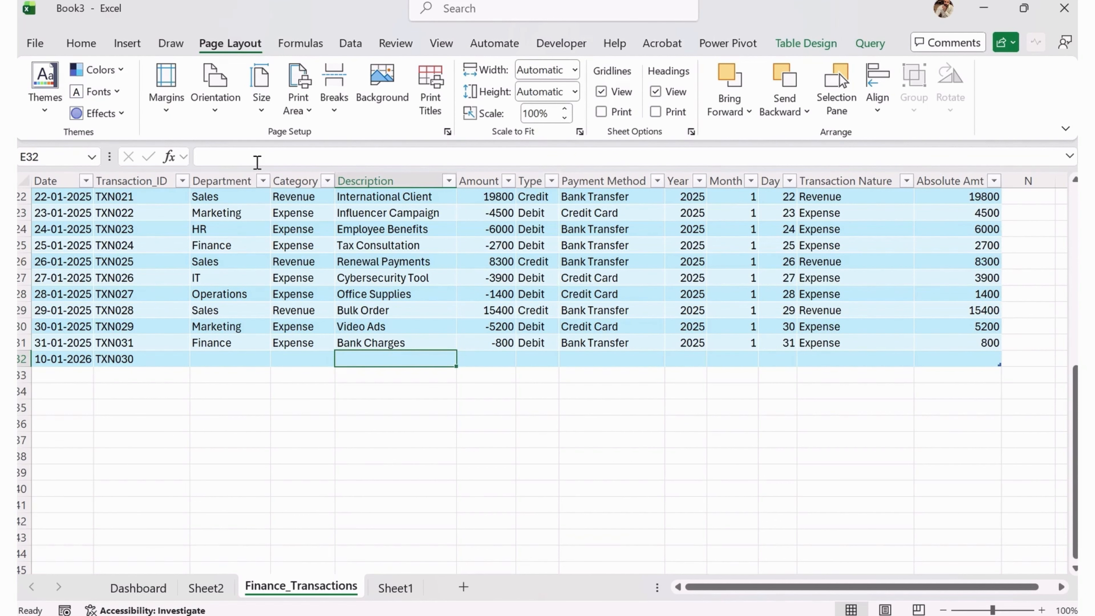
pyautogui.write('Test')
pyautogui.press('Return')
# Enter 9000 as the amount of the new transaction in F32.
pyautogui.press('Up')
pyautogui.press('Right')
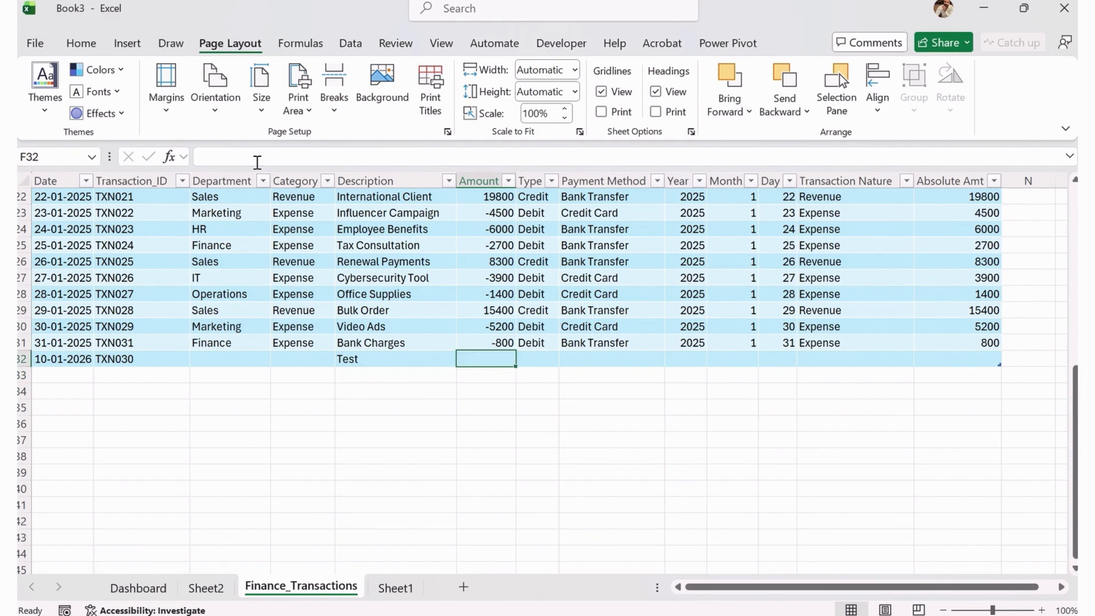
pyautogui.press('Up')
pyautogui.press('Down')
pyautogui.write('9')
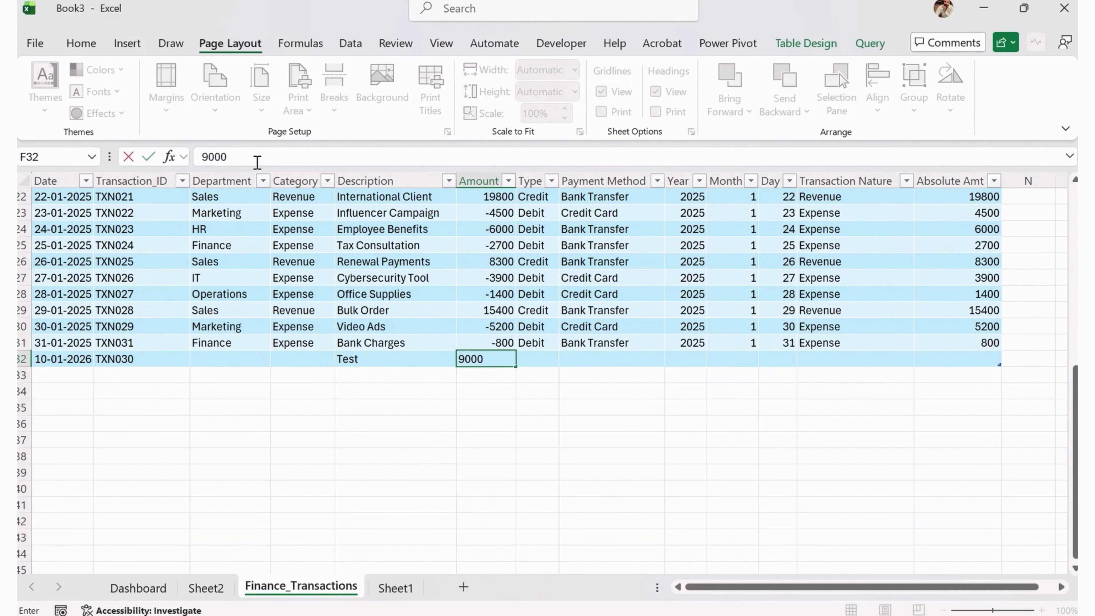
pyautogui.write('000')
pyautogui.press('Tab')
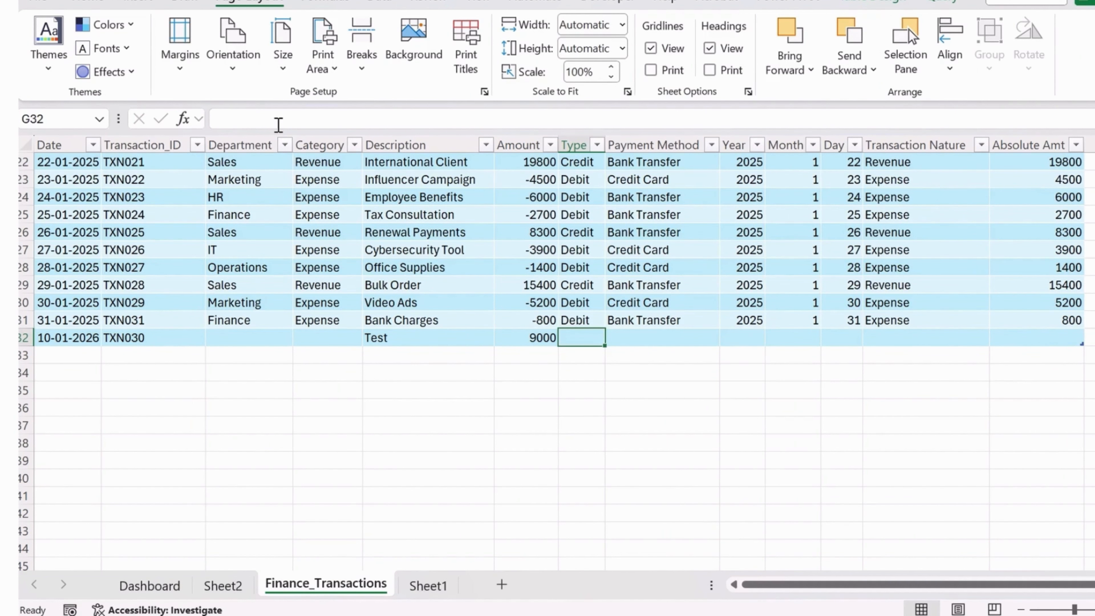
# Fill the Type value and the Payment Method through Absolute Amt values from row 31 down into row 32.
pyautogui.hotkey('shift', 'Up')
pyautogui.hotkey('ctrl', 'd')
pyautogui.press('Up')
pyautogui.press('Right')
pyautogui.hotkey('shift', 'Right')
pyautogui.hotkey('shift', 'Right')
pyautogui.hotkey('shift', 'Right')
pyautogui.hotkey('shift', 'Right')
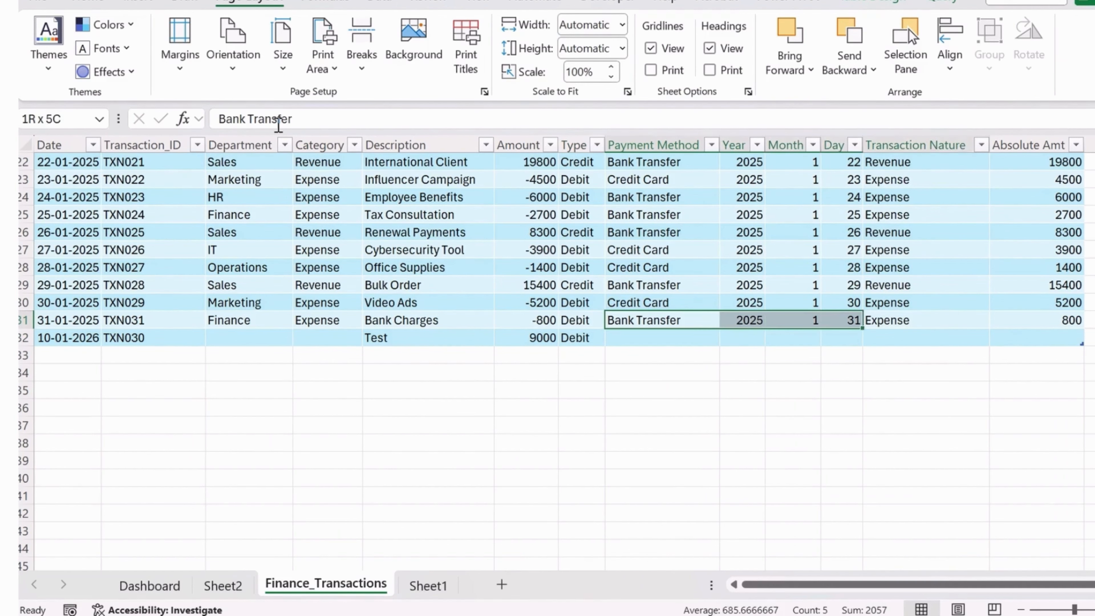
pyautogui.hotkey('shift', 'Right')
pyautogui.hotkey('shift', 'Right')
pyautogui.hotkey('shift', 'Down')
pyautogui.hotkey('ctrl', 'd')
# Fill the Category and Department values from row 31 down into row 32.
pyautogui.press('Left')
pyautogui.press('Left')
pyautogui.press('Left')
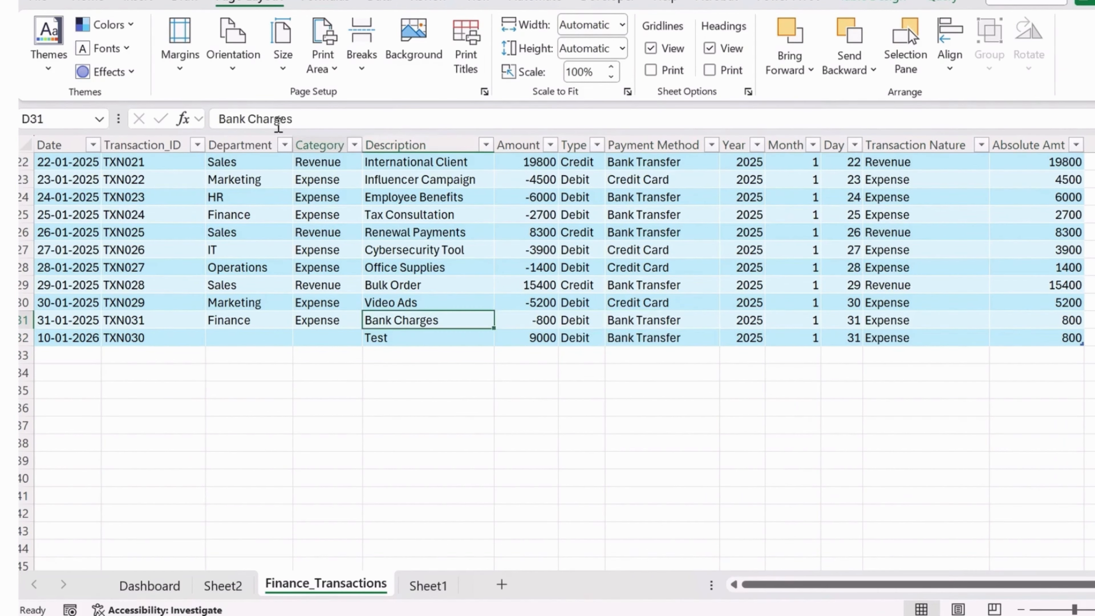
pyautogui.press('Left')
pyautogui.hotkey('shift', 'Down')
pyautogui.hotkey('ctrl', 'd')
pyautogui.press('Left')
pyautogui.hotkey('shift', 'Down')
pyautogui.hotkey('ctrl', 'd')
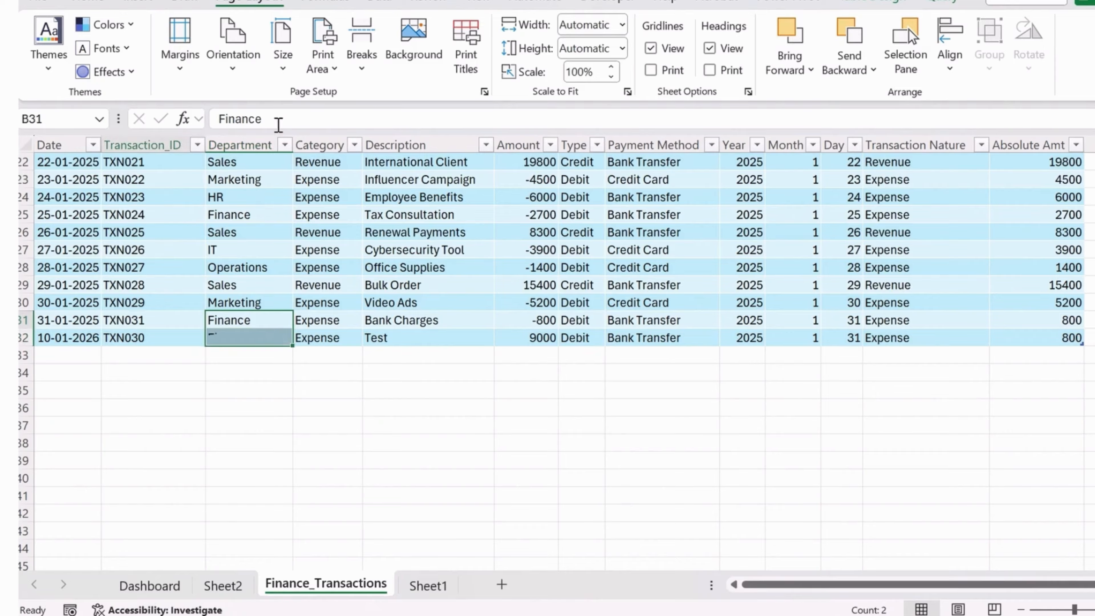
pyautogui.press('Left')
pyautogui.press('Down')
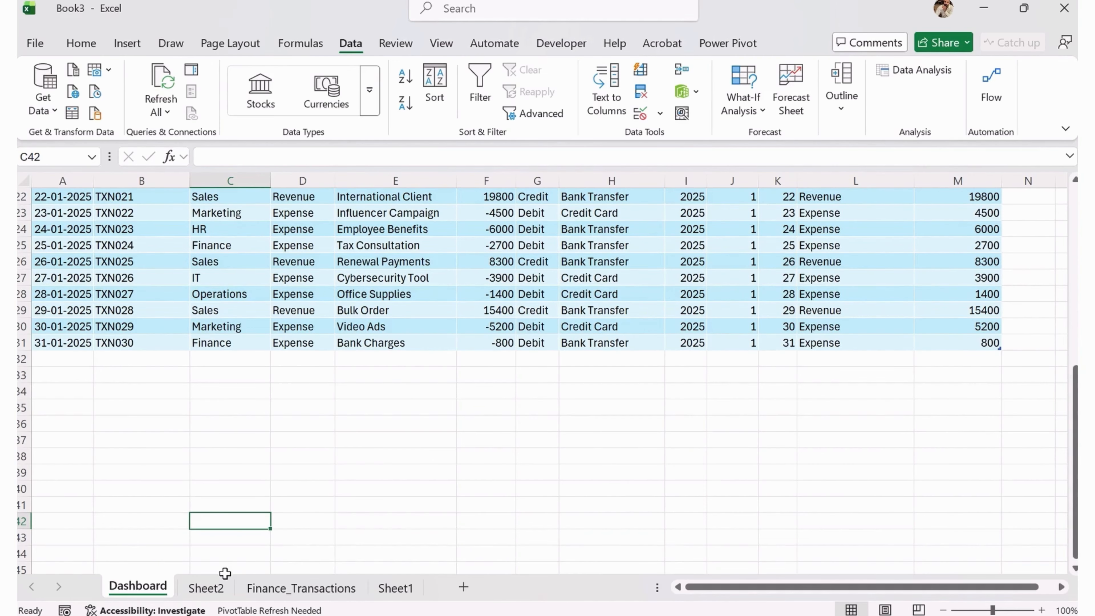
# Review the dashboard's cards, department, category and daily trend charts, and the full list of Description slicer items.
pyautogui.click(220, 592)
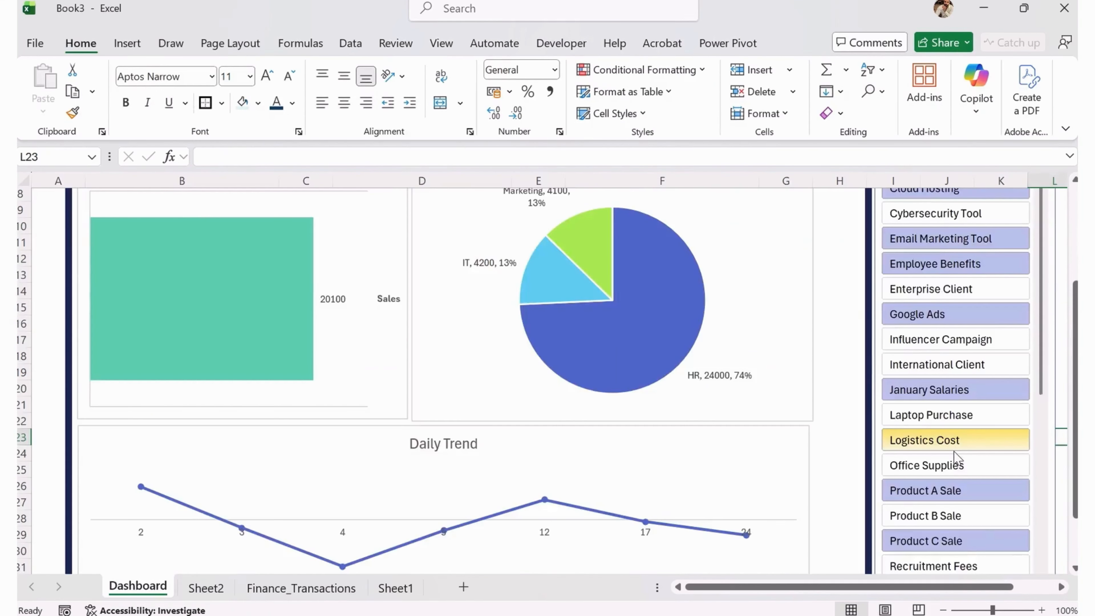
pyautogui.scroll(-3, 959, 456)
pyautogui.scroll(2, 981, 441)
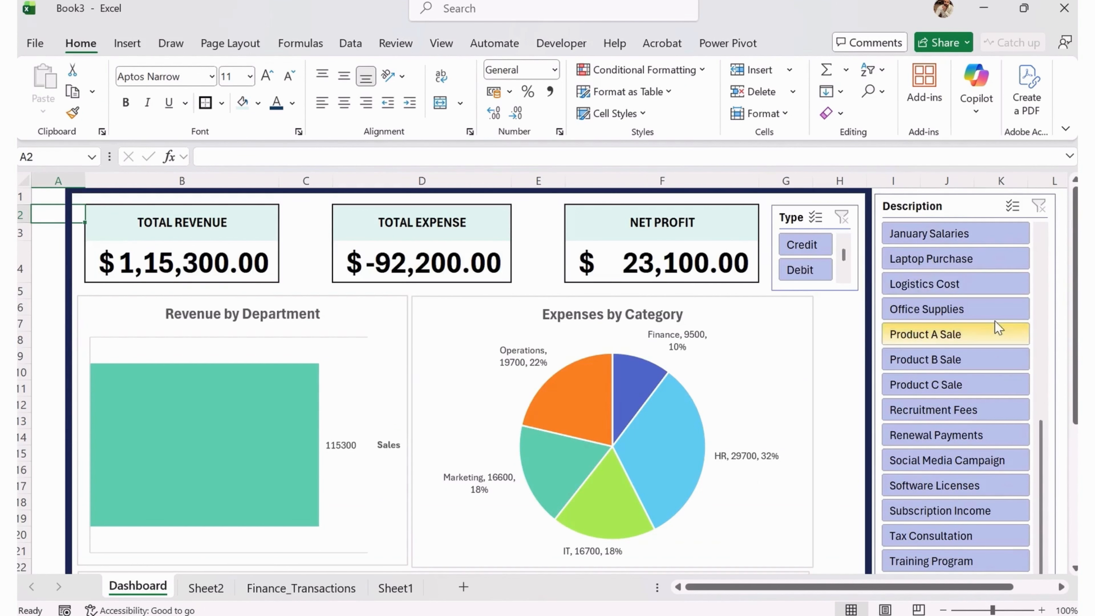
pyautogui.scroll(-3, 966, 341)
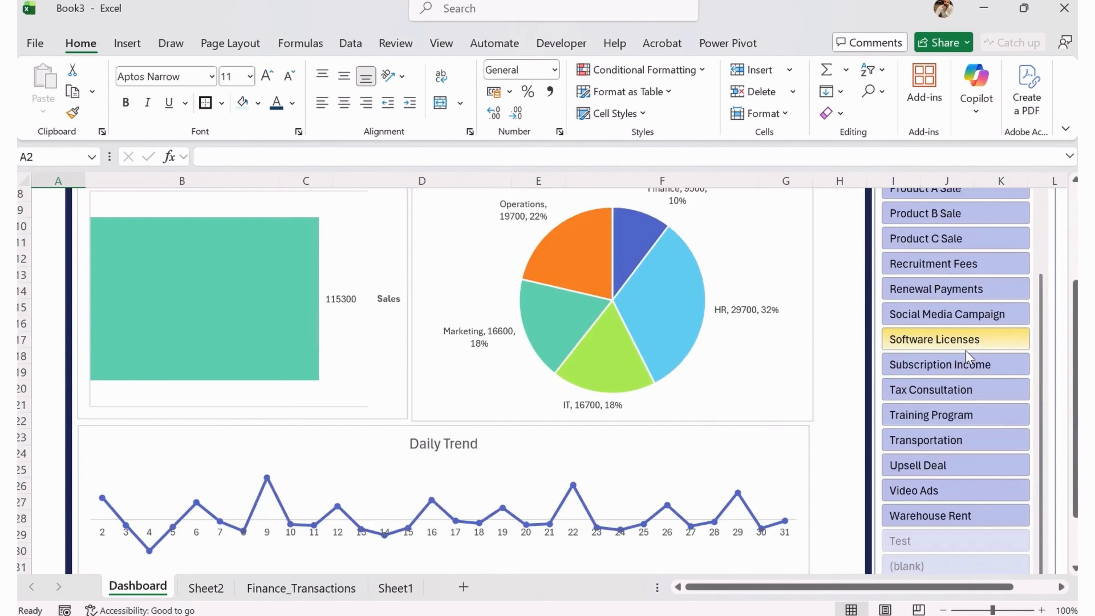
pyautogui.scroll(-2, 965, 350)
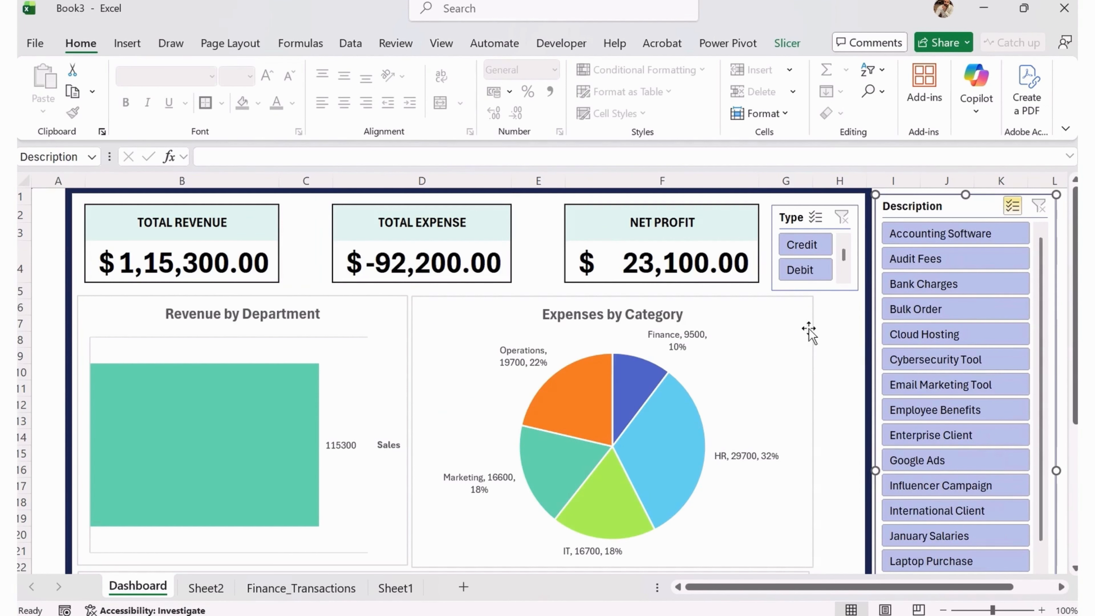
pyautogui.scroll(-4, 948, 384)
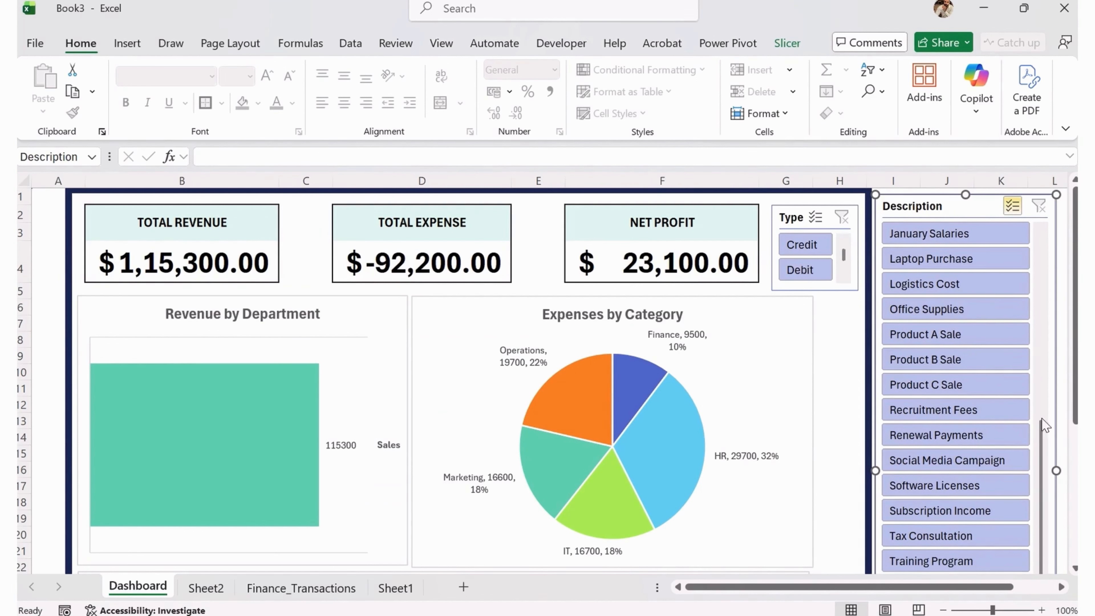
pyautogui.click(1058, 370)
pyautogui.scroll(-4, 980, 501)
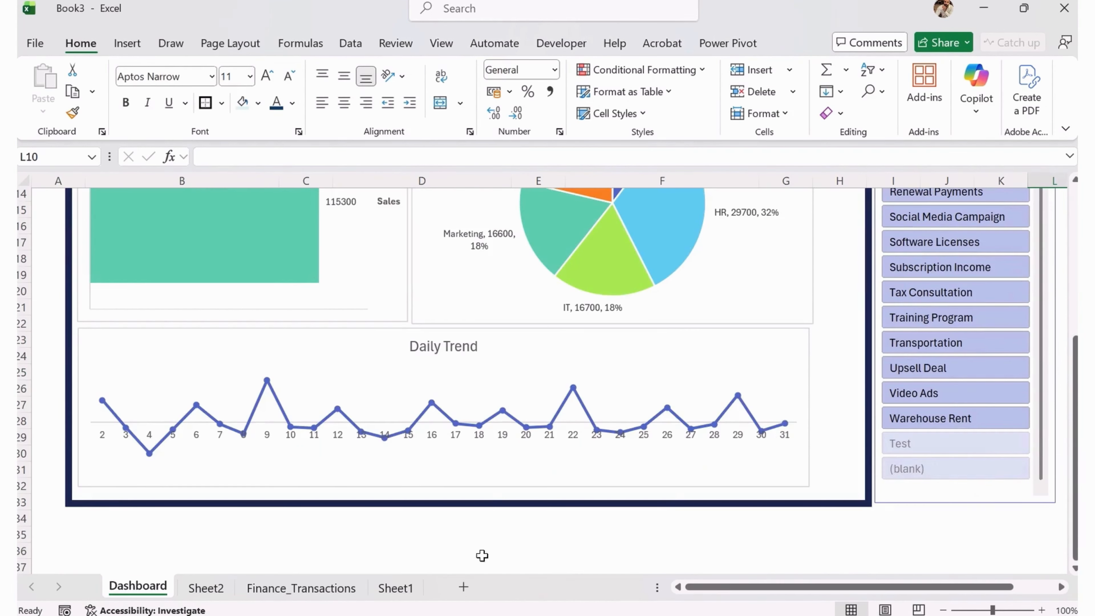
pyautogui.scroll(4, 398, 408)
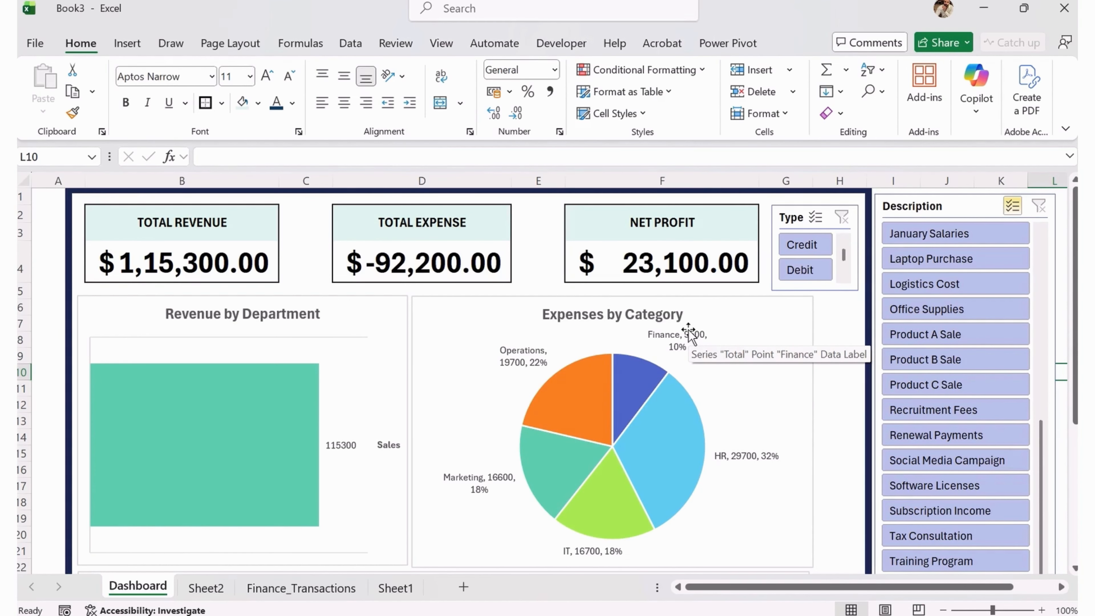
pyautogui.scroll(-3, 689, 331)
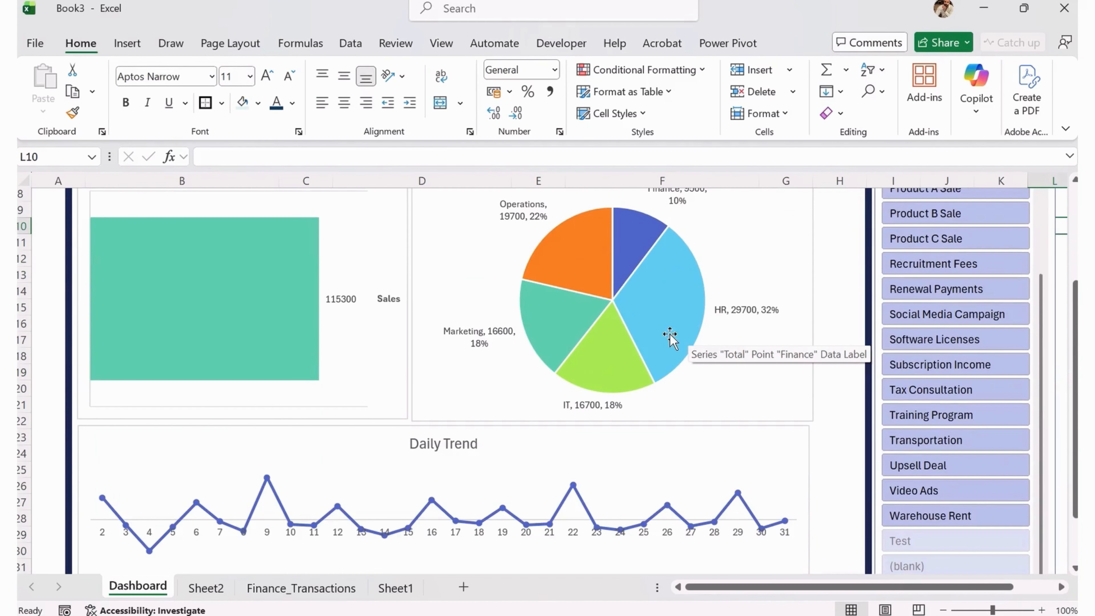